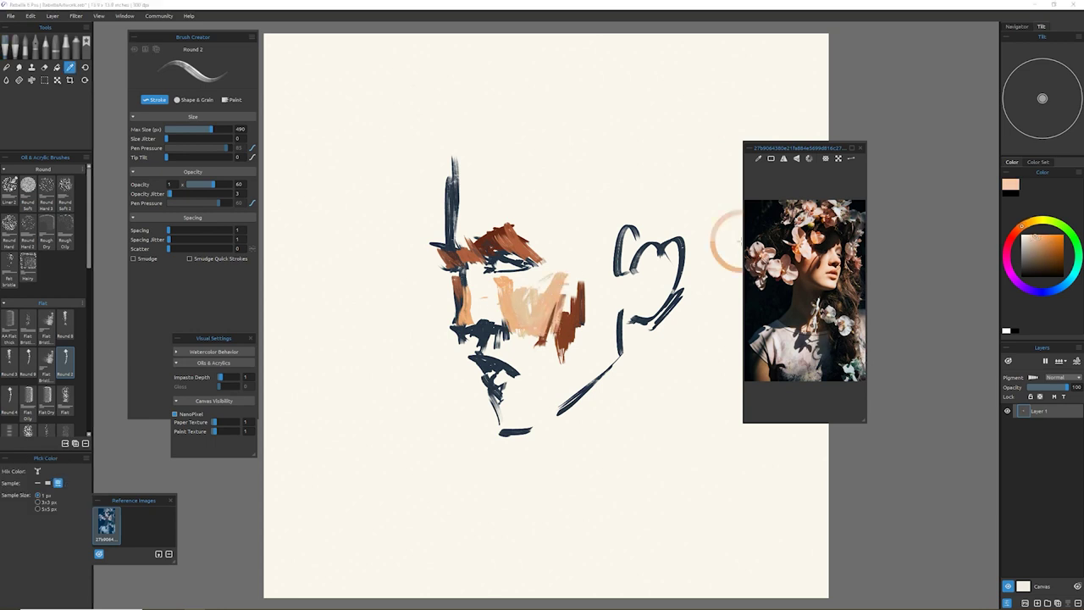
- Paint skin tones around the nose, mouth and chin, and outline the ear of the profile portrait in orange
mouse_move(481, 343)
left_mouse_down()
mouse_move(508, 350)
mouse_move(518, 371)
left_mouse_up()
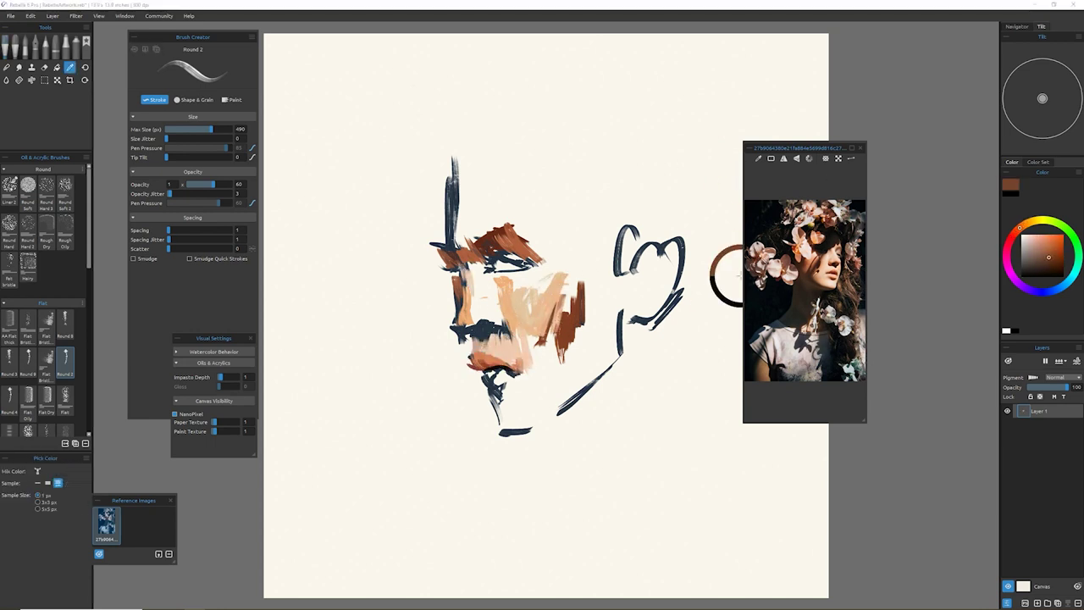
left_click(523, 278, "alt")
mouse_move(569, 284)
left_mouse_down()
mouse_move(652, 247)
mouse_move(669, 305)
left_mouse_up()
left_click_drag(617, 320, 610, 351)
left_click_drag(461, 323, 501, 317)
left_click_drag(495, 391, 519, 429)
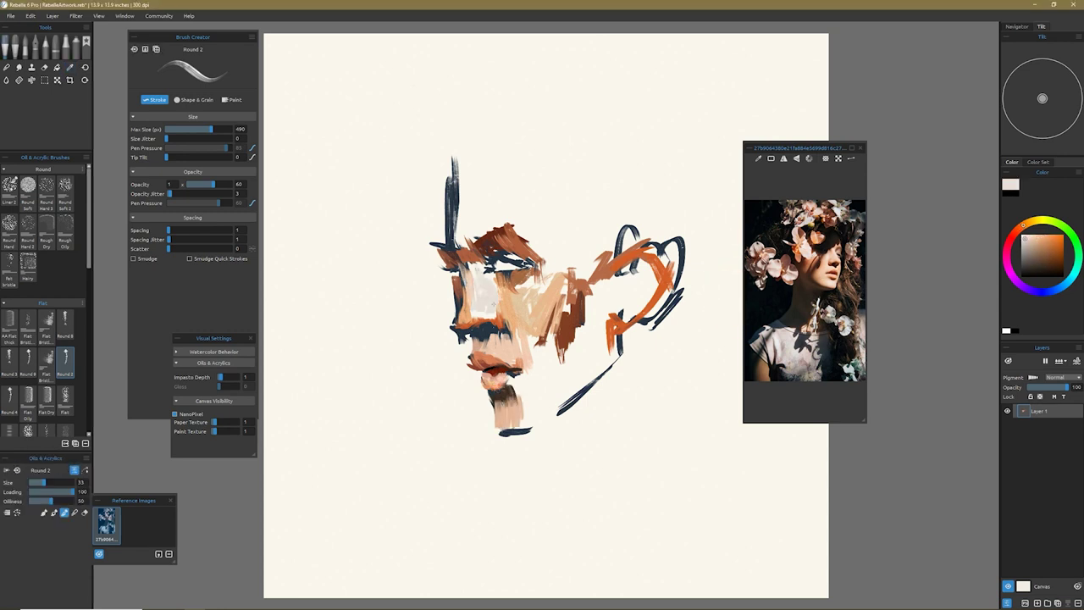
- Brush lighter tones onto the nose and eye, and extend orange and dark brown strokes from the ear along the jaw
left_click(498, 325, "alt")
left_click(495, 293, "alt")
left_click_drag(481, 296, 505, 265)
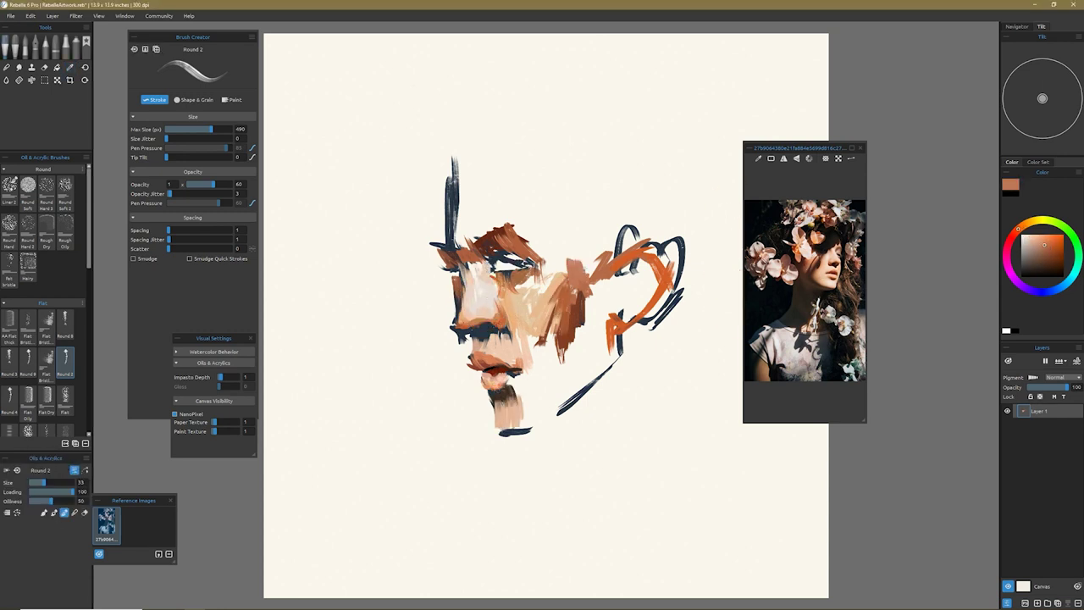
mouse_move(614, 254)
left_mouse_down()
mouse_move(643, 275)
mouse_move(576, 449)
left_mouse_up()
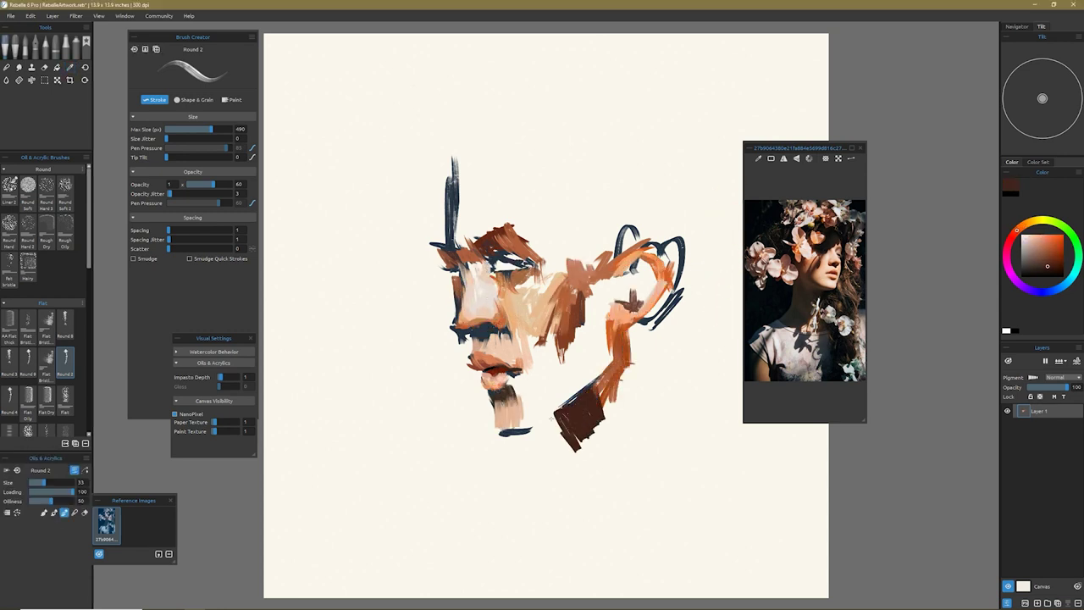
- Shade the ear and block in the neck and jawline with dark strokes
left_click(656, 271, "alt")
left_click_drag(669, 271, 662, 475)
left_click_drag(627, 364, 686, 440)
left_click_drag(610, 406, 533, 364)
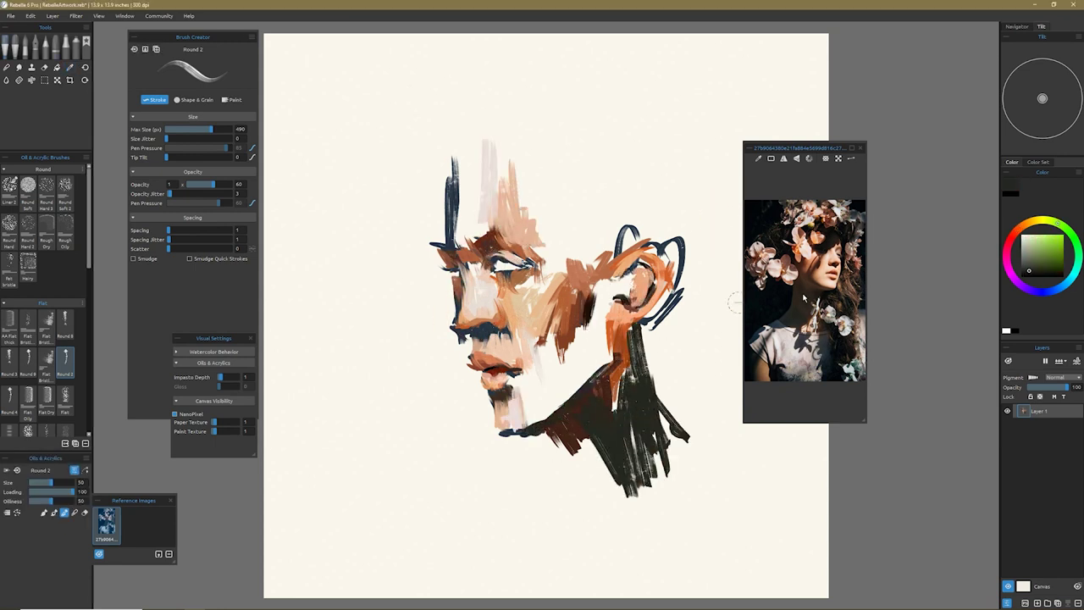
- Fill the neck below the jaw and ear with dark brown and blue-grey strokes
left_click_drag(584, 441, 618, 529)
left_click_drag(504, 427, 601, 373)
mouse_move(593, 296)
left_mouse_down()
mouse_move(614, 381)
mouse_move(702, 474)
left_mouse_up()
left_click(656, 356, "alt")
- Block in a black background shape beneath the chin and in front of the face
left_click_drag(491, 440, 593, 516)
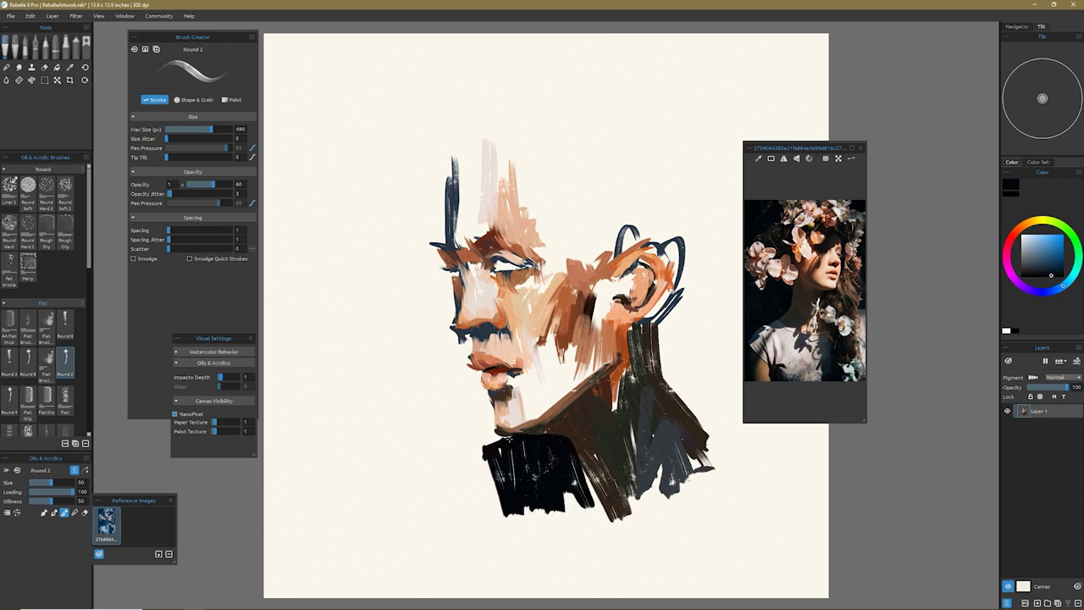
left_click_drag(593, 457, 525, 542)
left_click_drag(457, 355, 474, 474)
left_click_drag(461, 334, 441, 271)
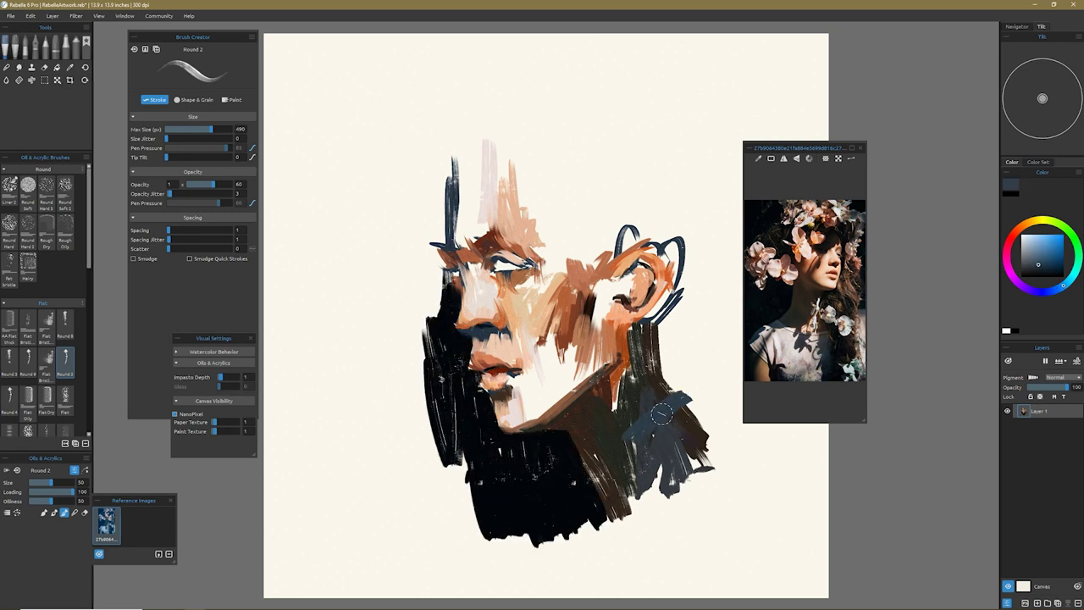
- Paint the collar and shoulder below the neck with broad grey strokes
left_click_drag(661, 413, 609, 499)
left_click_drag(593, 441, 576, 593)
left_click_drag(669, 381, 644, 593)
left_click_drag(712, 458, 720, 593)
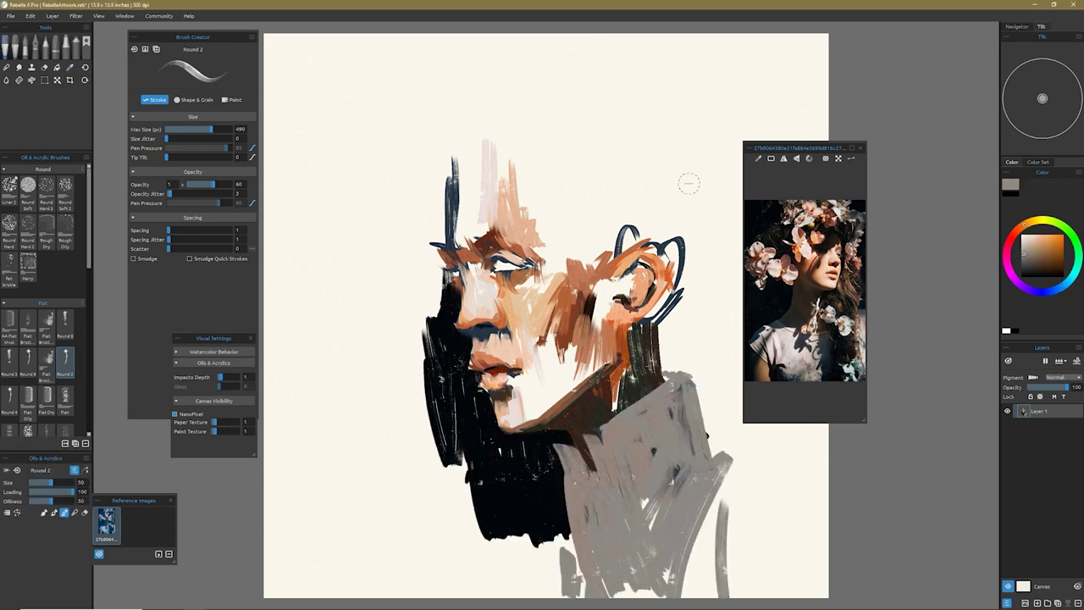
- Cover the temple and cheek in reddish brown, and add green accents to the eyes with a smaller size 34 brush
left_click_drag(593, 280, 618, 322)
mouse_move(542, 169)
left_mouse_down()
mouse_move(593, 262)
mouse_move(559, 271)
left_mouse_up()
left_click(725, 205, "alt")
key("bracketleft")
key("bracketleft")
left_click_drag(457, 267, 466, 278)
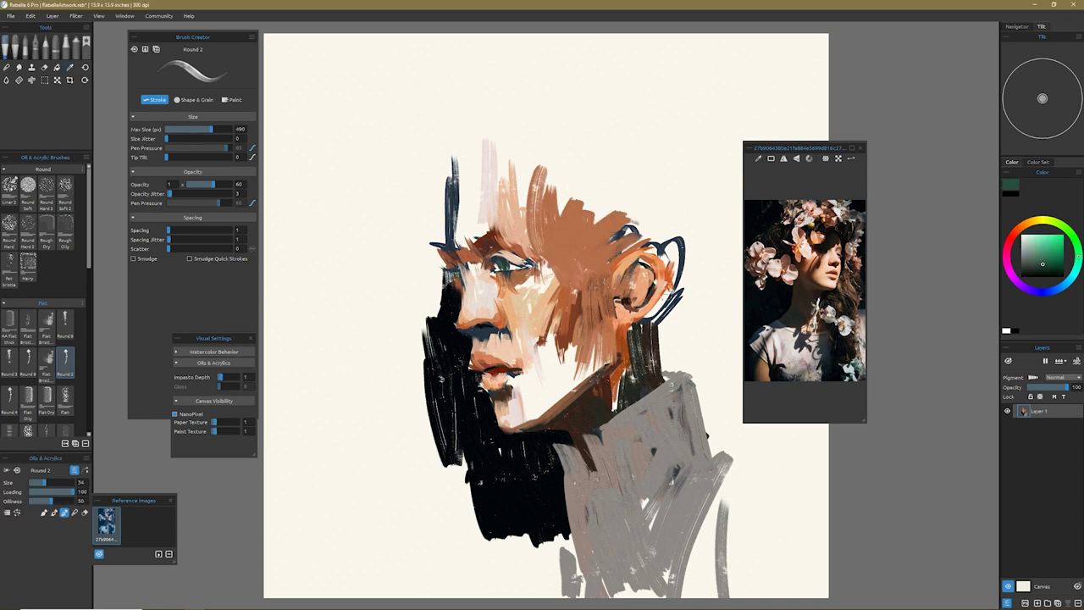
- Darken the nape and paint dark hair strokes above and behind the ear
mouse_move(637, 388)
left_mouse_down()
mouse_move(610, 399)
mouse_move(631, 360)
left_mouse_up()
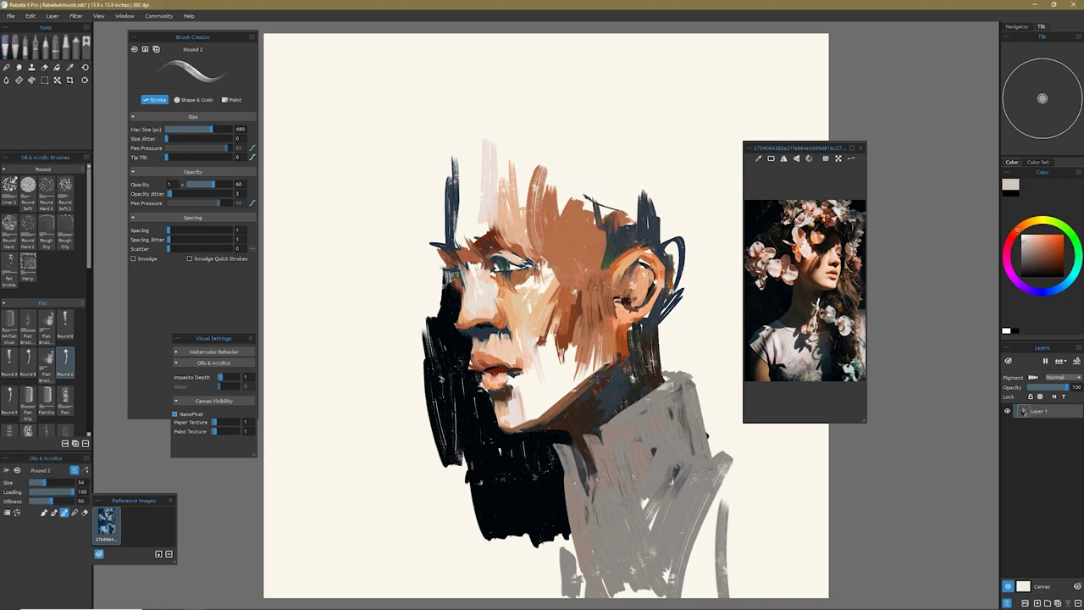
left_click_drag(631, 151, 606, 227)
left_click_drag(678, 196, 696, 349)
- Sketch the top hairline with dark strokes from the forehead over the crown to the temple
left_click_drag(449, 120, 504, 125)
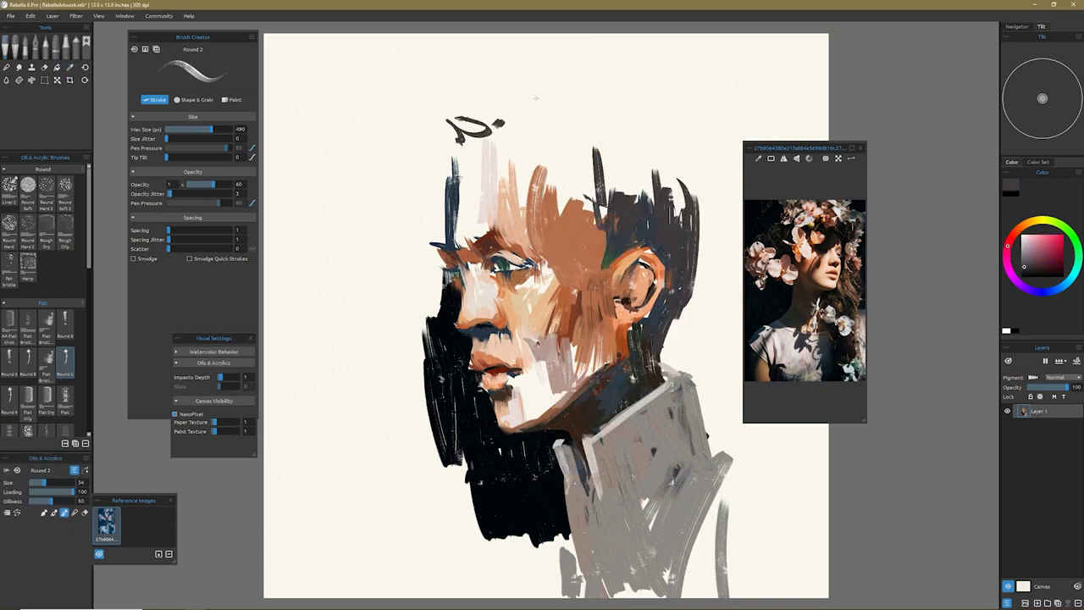
left_click_drag(498, 88, 603, 92)
left_click_drag(584, 84, 682, 145)
left_click_drag(664, 136, 583, 190)
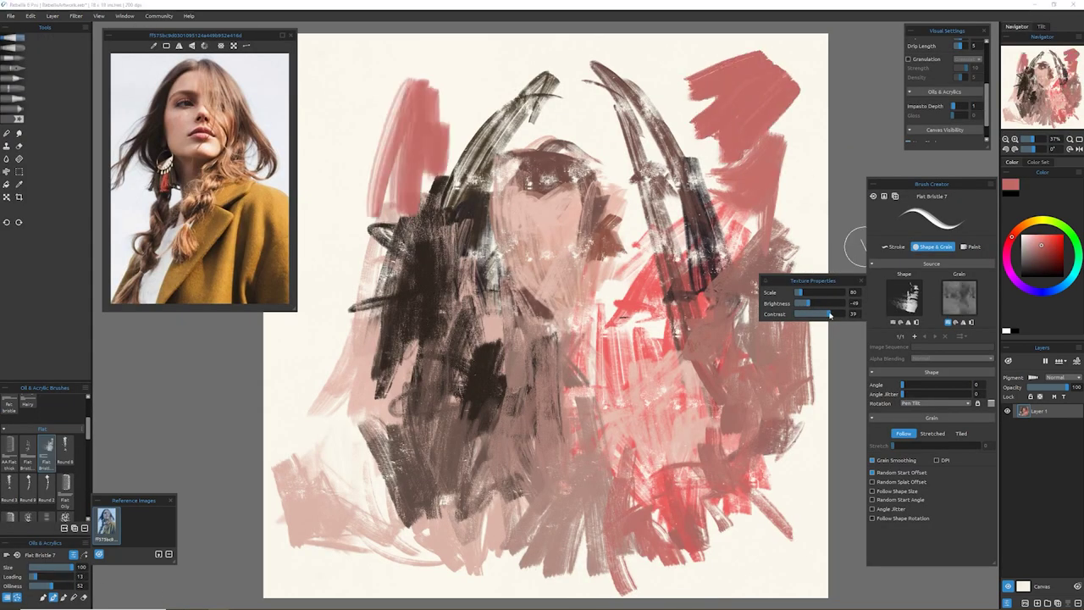
- Set the Flat Bristle 7 grain texture to brightness -54 and contrast 88, and test it with pink strokes near the canvas bottom
left_click(894, 246)
left_click(932, 246)
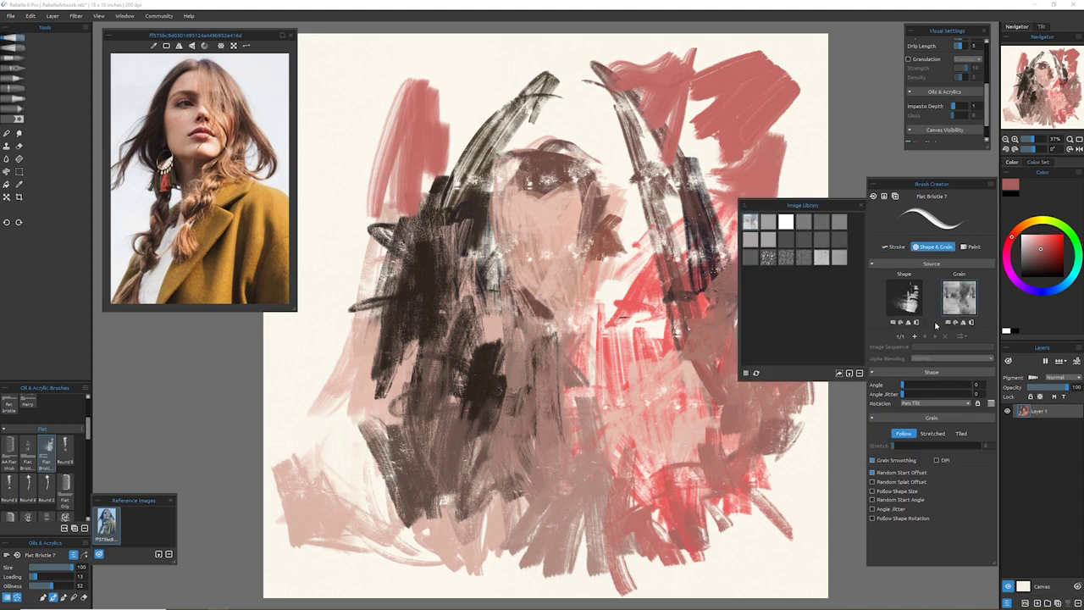
left_click_drag(800, 302, 798, 303)
left_click_drag(745, 474, 791, 563)
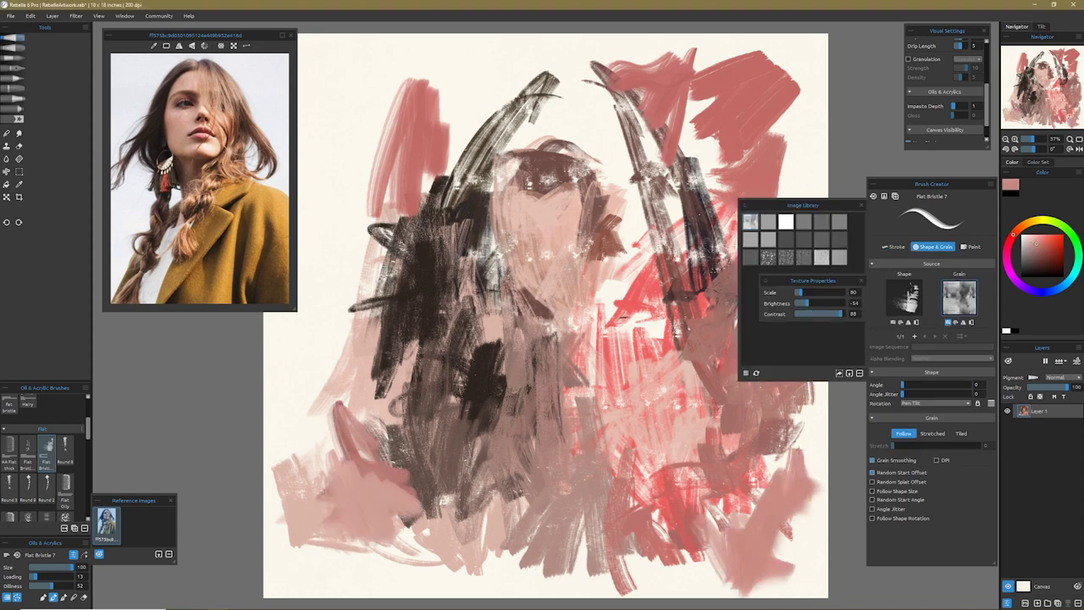
- Set the grain to brightness -70 and contrast 100, turn off grain smoothing, and paint pink strokes over the canvas's lower right
left_click_drag(804, 448, 813, 521)
left_click_drag(841, 313, 846, 313)
left_click_drag(669, 508, 719, 593)
left_click_drag(644, 407, 674, 500)
left_click_drag(787, 466, 813, 584)
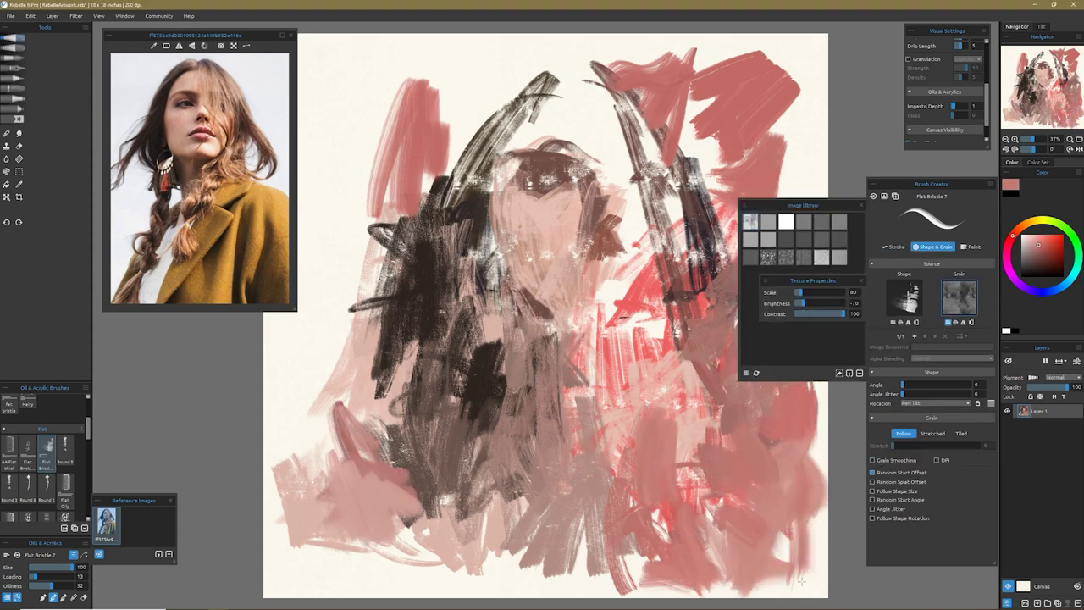
left_click_drag(766, 516, 825, 593)
- Set the brush's maximum impasto smudge to 173 and paint pink strokes along the right side of the canvas
left_click(972, 247)
left_click_drag(804, 343, 825, 398)
left_click_drag(939, 350, 971, 350)
left_click_drag(808, 258, 825, 367)
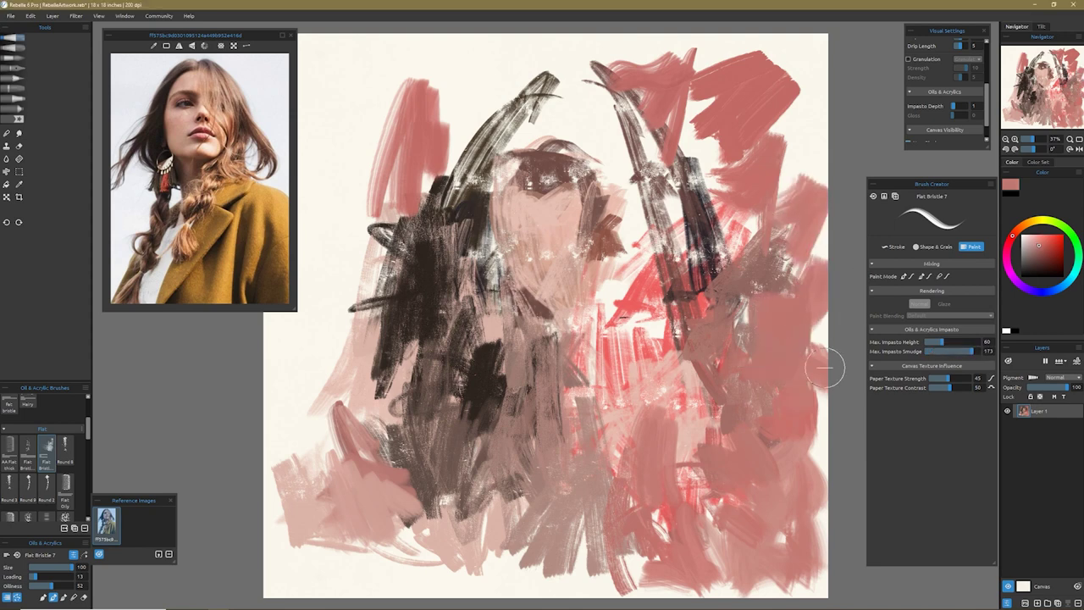
- Set opacity pen pressure to 100, lower the spacing, turn off smudge, and paint pink strokes at the canvas top and left
left_click(894, 247)
left_click_drag(652, 127, 703, 228)
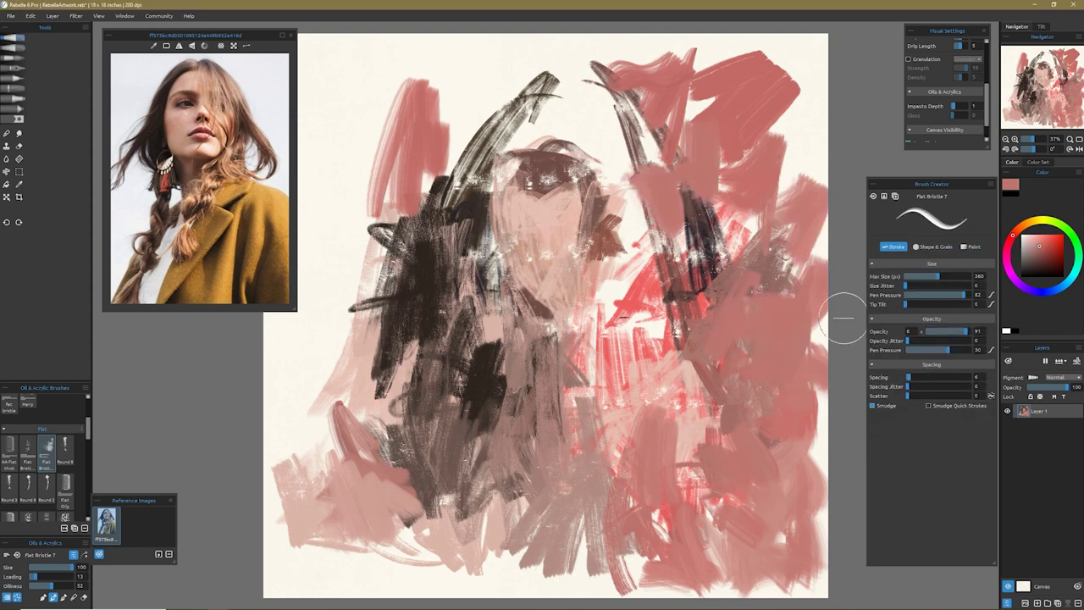
left_click_drag(948, 349, 972, 350)
left_click_drag(567, 93, 622, 161)
left_click_drag(779, 102, 826, 195)
left_click_drag(910, 377, 908, 377)
left_click_drag(352, 309, 284, 457)
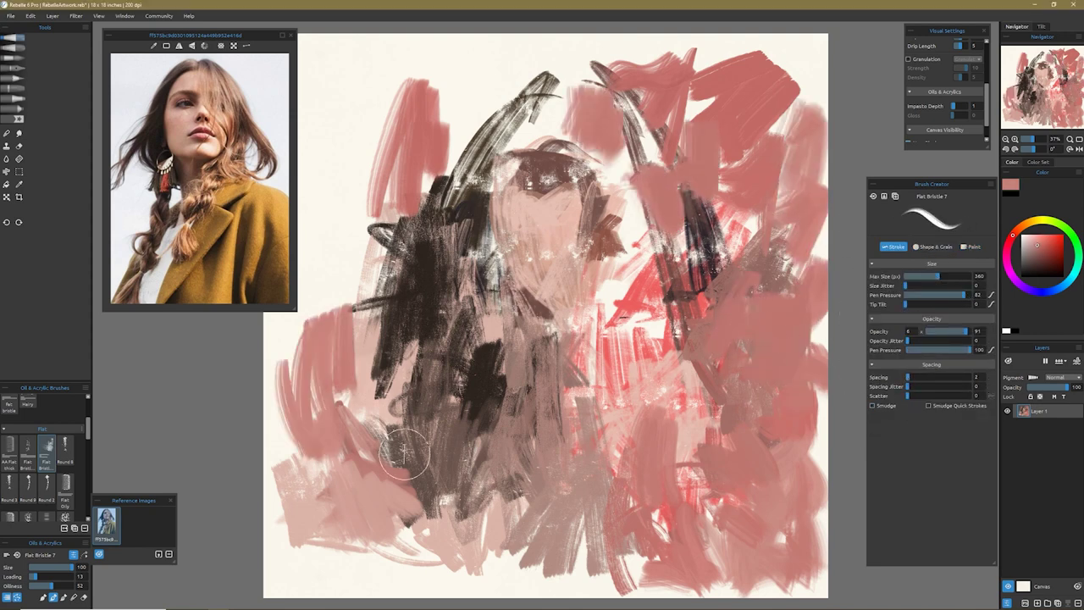
- Set the shape texture to scale 92, brightness -44 and contrast 44, and paint pink strokes at the upper left of the canvas
left_click(932, 246)
left_click(908, 299)
mouse_move(820, 315)
left_mouse_down()
mouse_move(802, 294)
mouse_move(833, 314)
left_mouse_up()
left_click_drag(453, 123, 513, 72)
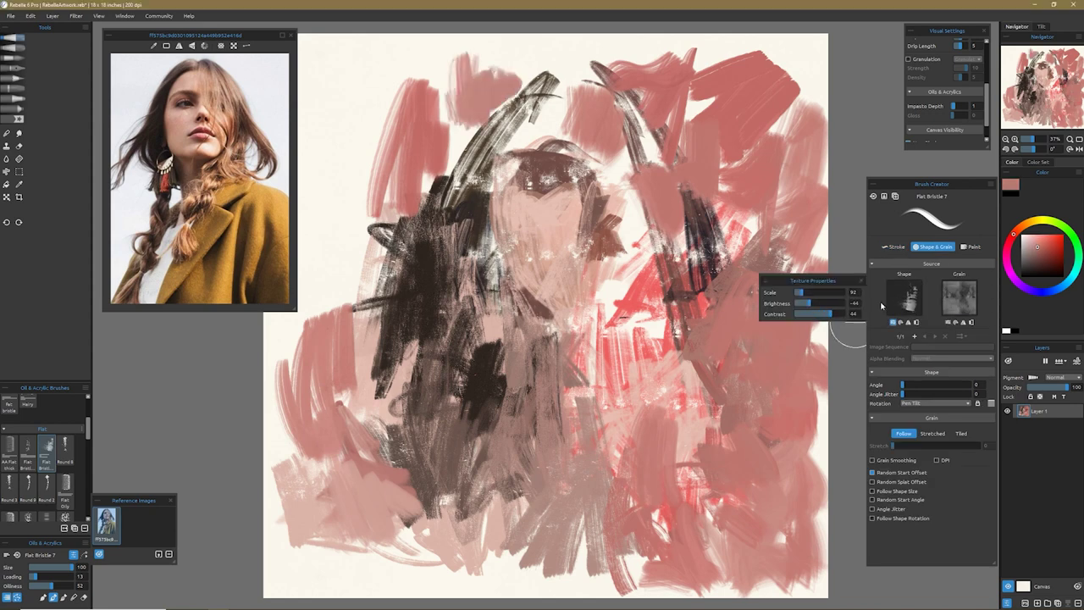
- Switch the grain mode to Tiled and paint pink and brown strokes down the left side of the portrait
left_click(961, 432)
left_click_drag(343, 271, 339, 135)
left_click_drag(372, 246, 373, 76)
left_click_drag(360, 114, 424, 413)
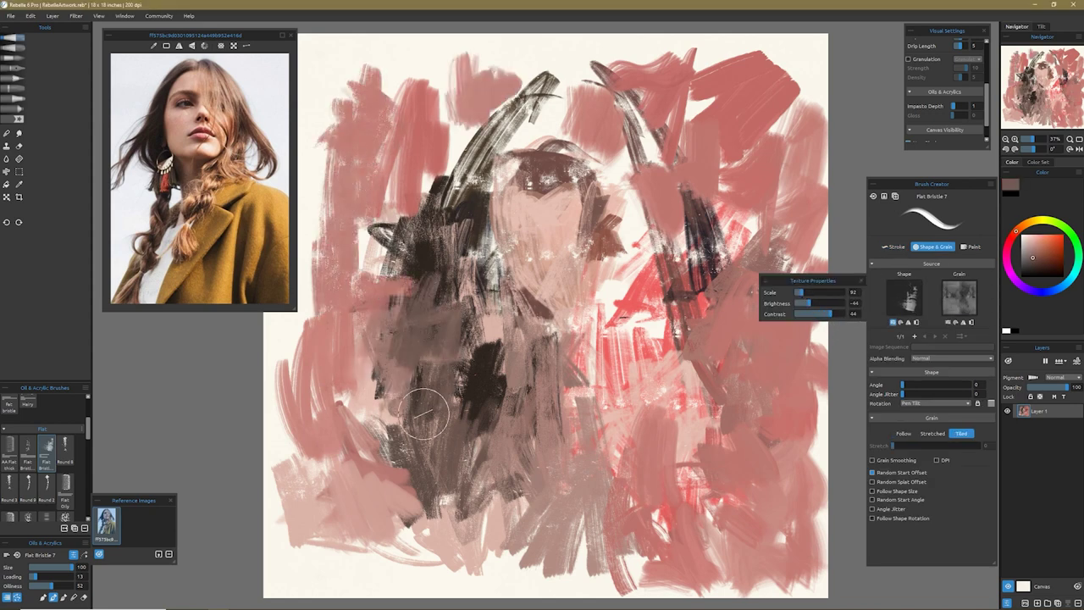
- Set the grain texture to brightness -18 and contrast 100, and paint mauve-brown strokes over the lower left hair
left_click(896, 247)
left_click(933, 246)
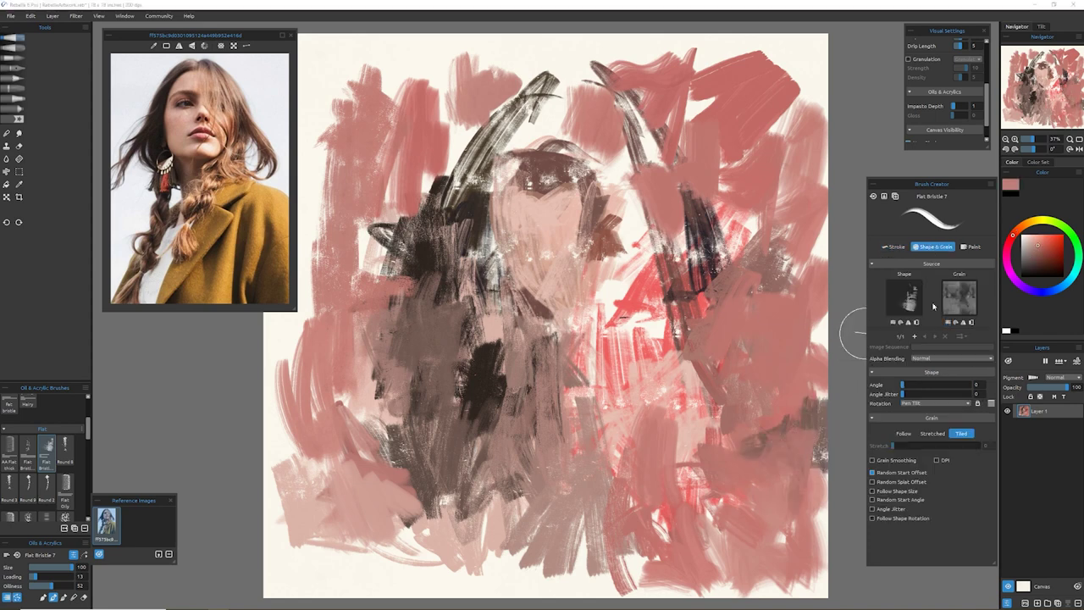
left_click(960, 296)
mouse_move(475, 546)
left_mouse_down()
mouse_move(417, 471)
mouse_move(458, 366)
left_mouse_up()
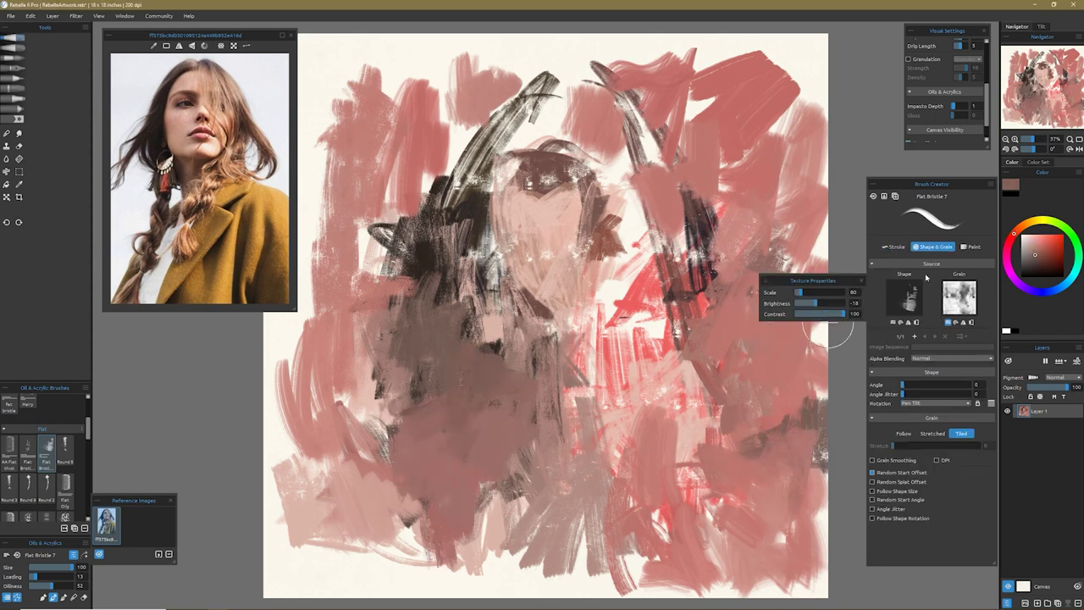
- Set the maximum impasto height to 50 and paint yellow ochre strokes below the face and on the right shoulder
left_click(970, 246)
left_click_drag(677, 313, 669, 440)
left_click_drag(712, 364, 686, 458)
left_click_drag(525, 280, 542, 424)
left_click_drag(627, 355, 693, 411)
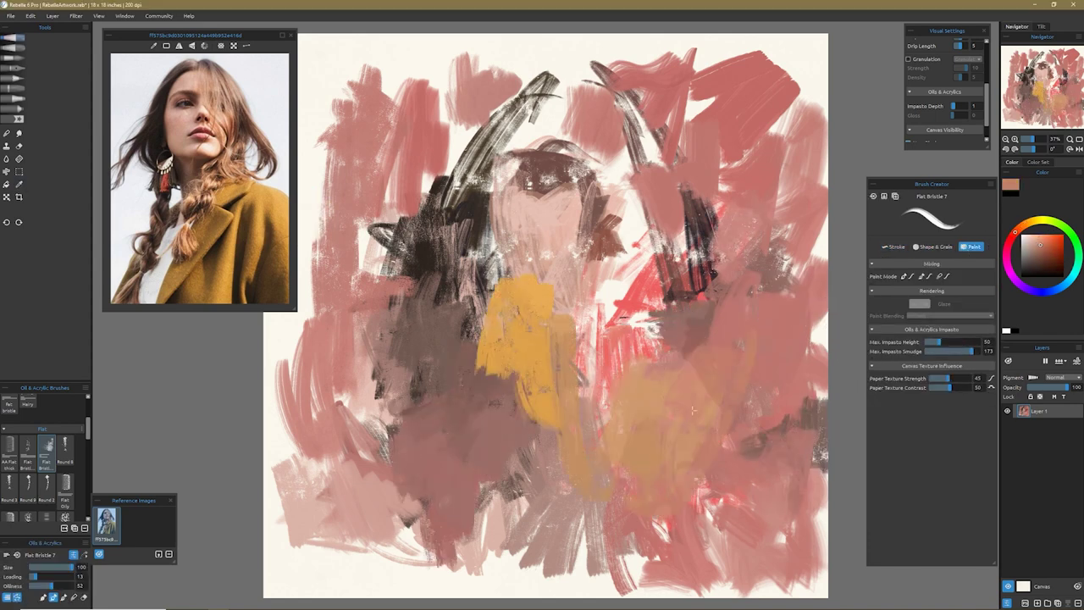
- Paint ochre strokes across the lower left and centre of the portrait
left_click_drag(423, 372, 373, 508)
left_click_drag(398, 424, 542, 457)
left_click_drag(474, 440, 592, 457)
- Set the brush to max size 400 and opacity 100, enable Smudge Quick Strokes, and paint along the canvas's right side
left_click(932, 246)
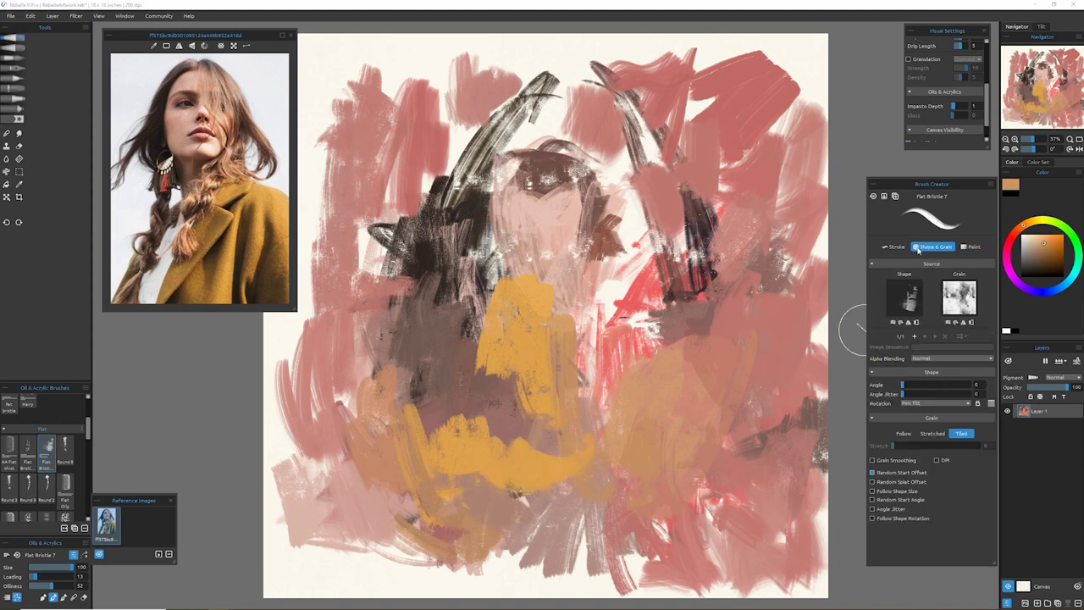
left_click(893, 246)
left_click_drag(762, 466, 728, 390)
left_click_drag(814, 263, 805, 362)
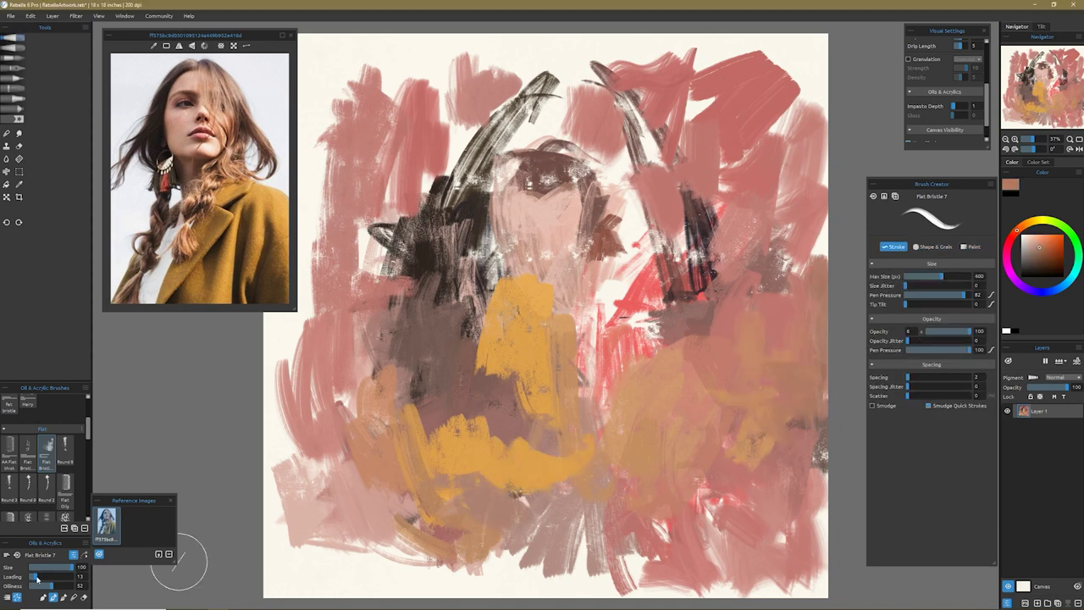
- Increase the brush loading, set oiliness to 21, and cover the lower left of the canvas with pinkish brown strokes
left_click_drag(36, 578, 47, 577)
left_click_drag(280, 398, 305, 559)
left_click_drag(271, 491, 423, 584)
left_click_drag(280, 355, 474, 475)
mouse_move(356, 423)
left_mouse_down()
mouse_move(412, 282)
mouse_move(381, 499)
left_mouse_up()
- Set the grain brightness to -12 with lower contrast, and paint coral and brown strokes on both sides of the face
left_click(933, 246)
left_click_drag(804, 303, 817, 302)
mouse_move(686, 245)
left_mouse_down()
mouse_move(630, 331)
mouse_move(652, 182)
left_mouse_up()
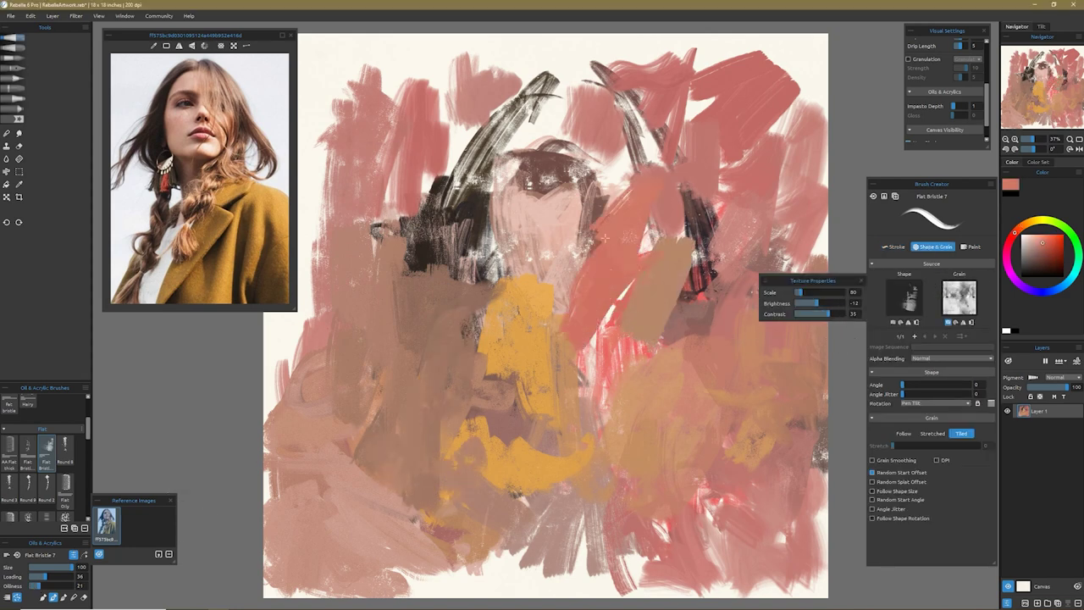
left_click_drag(508, 245, 474, 381)
- Paint ochre strokes down the left edge with the Round 2 brush, and cover the middle with brownish red using Round 3
left_click(64, 446)
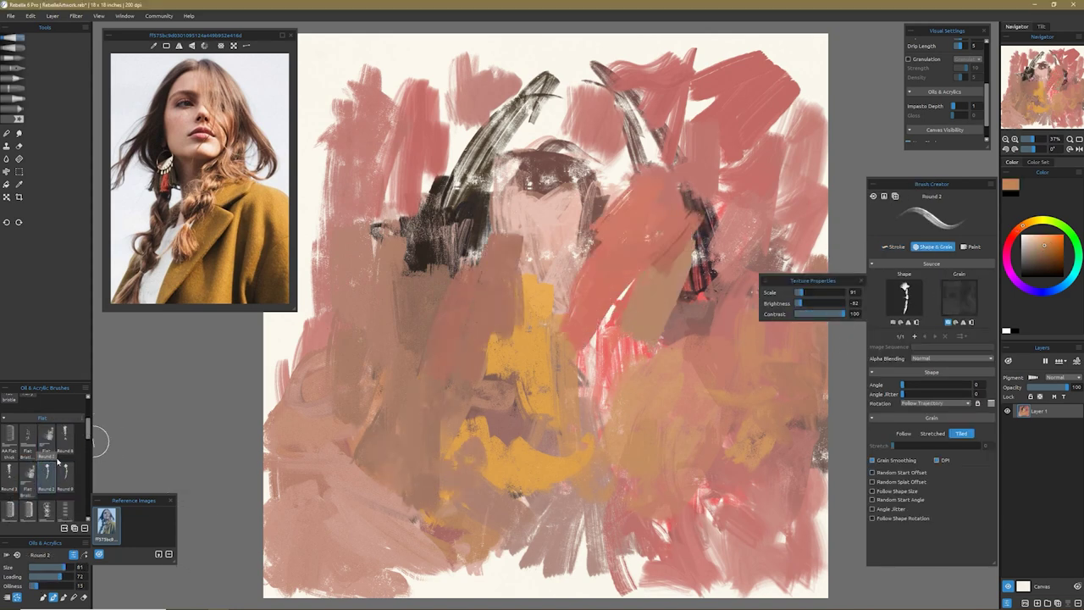
left_click_drag(297, 347, 290, 421)
left_click(9, 465)
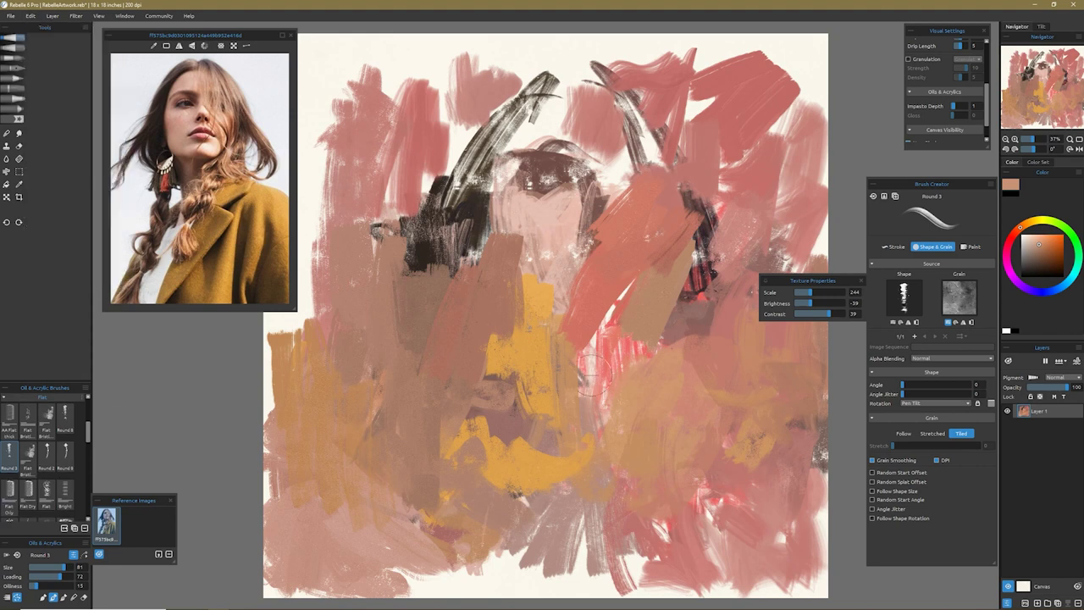
left_click_drag(535, 127, 521, 436)
left_click_drag(475, 135, 373, 508)
left_click_drag(762, 271, 541, 542)
- Paint deep red strokes across the top of the canvas and reddish strokes over the lower left
left_click_drag(551, 38, 525, 254)
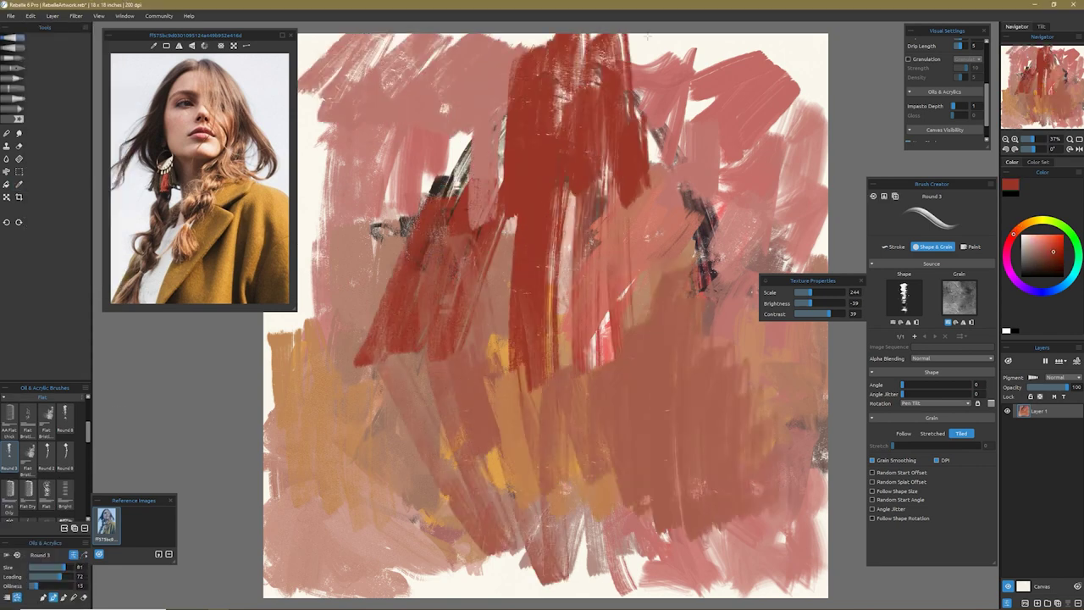
left_click_drag(762, 42, 592, 245)
left_click_drag(440, 331, 305, 575)
- Choose the Round 2 brush at max size 490 and paint the left side of the hair in near-black
left_click(47, 449)
scroll(88, 438, "down", 2)
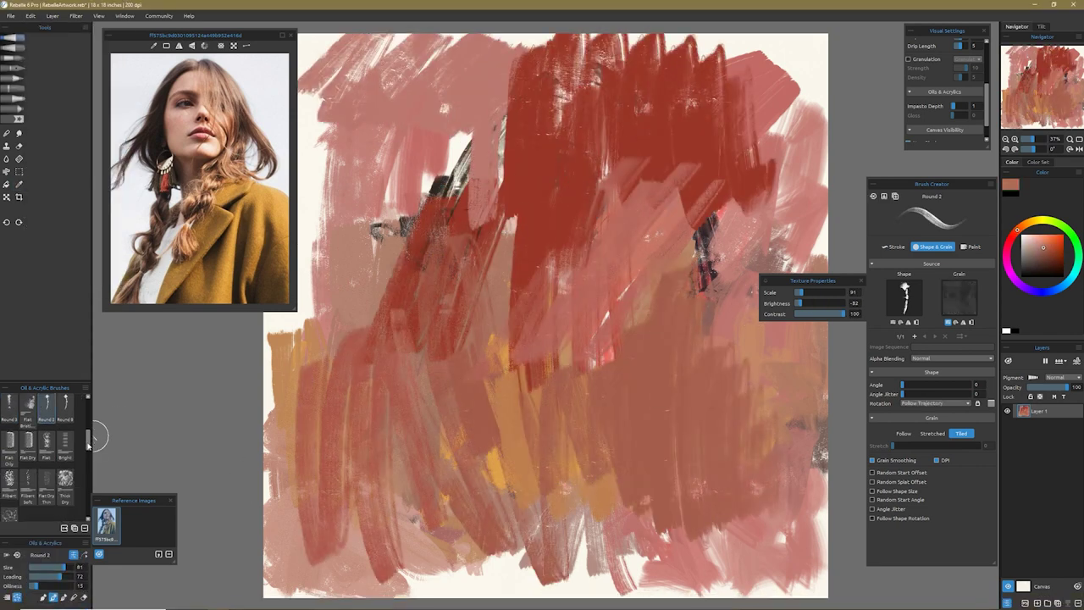
left_click(48, 449)
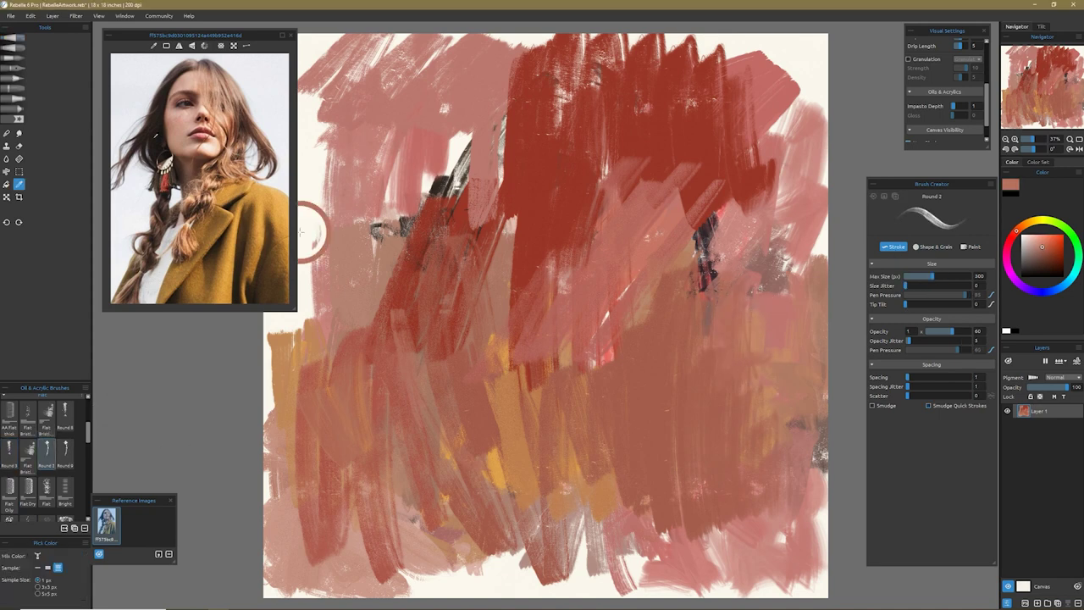
left_click_drag(457, 152, 372, 355)
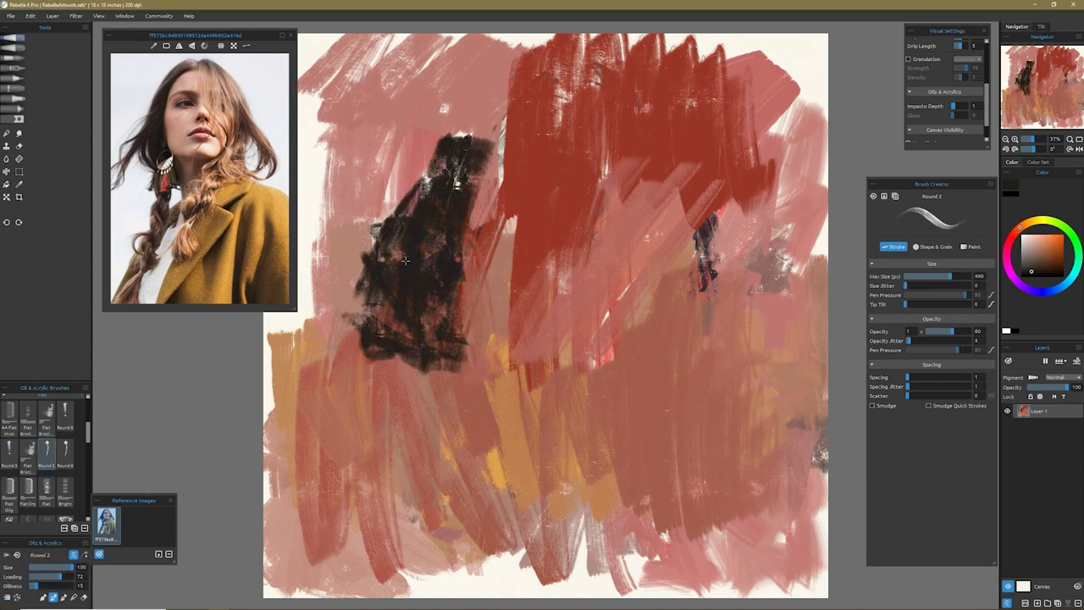
left_click_drag(550, 72, 424, 364)
- Paint dark strokes for the right side of the hair, the jawline and the neck
left_click_drag(703, 220, 643, 457)
left_click_drag(432, 376, 665, 381)
left_click_drag(550, 389, 567, 593)
- Sketch the eye, nose, mouth and top hairline of the portrait with dark strokes
left_click_drag(495, 211, 584, 228)
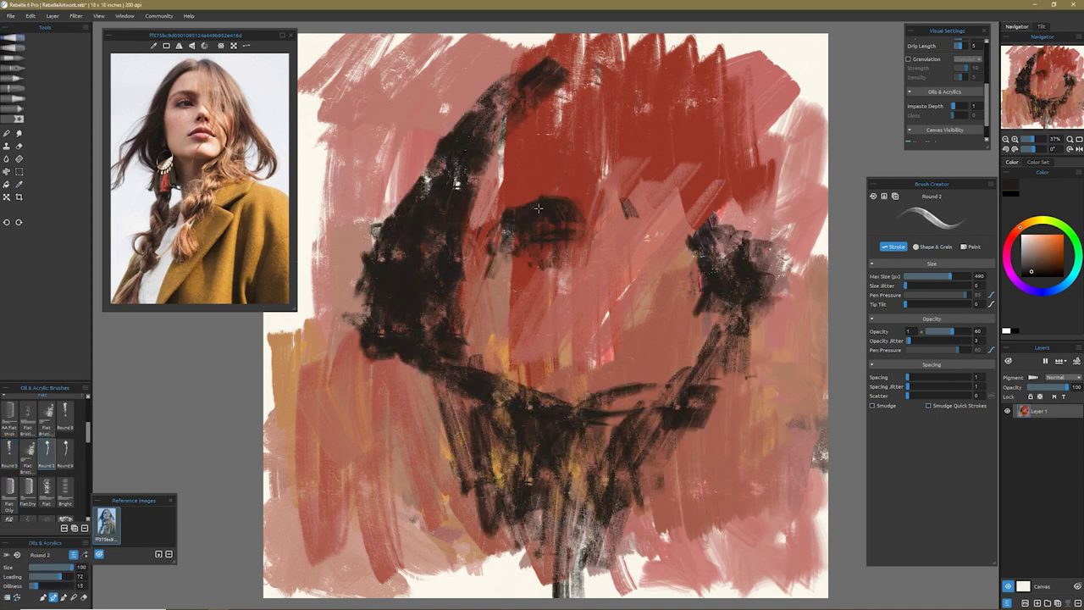
left_click_drag(623, 110, 660, 288)
left_click_drag(550, 347, 660, 343)
left_click_drag(525, 110, 564, 118)
- Outline the coat and shoulders below the neck with dark diagonal strokes
left_click_drag(474, 419, 364, 568)
left_click_drag(728, 432, 609, 584)
left_click_drag(754, 457, 712, 592)
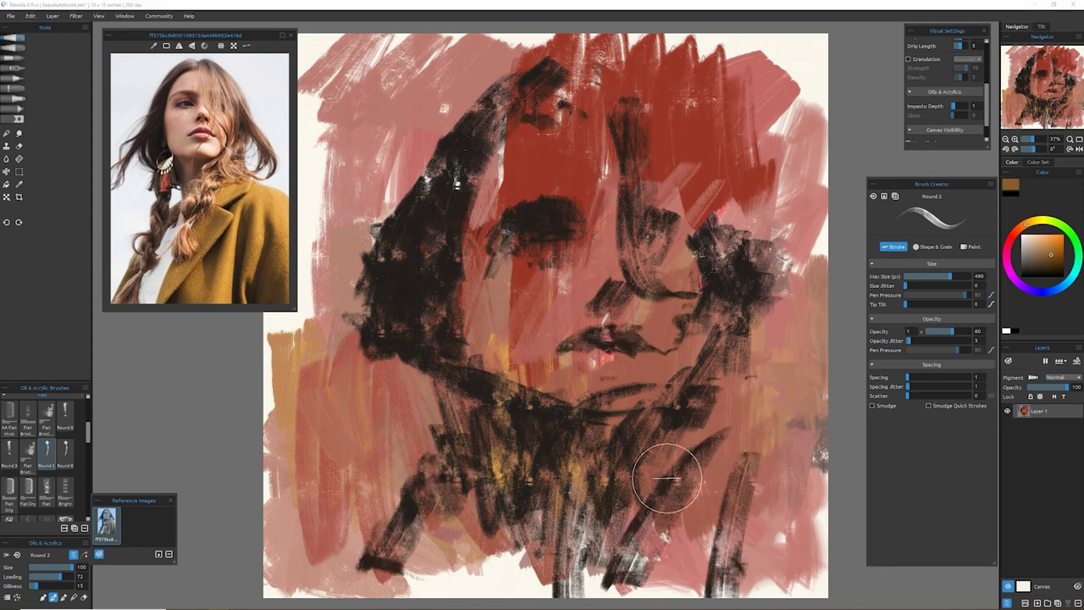
- Set the Round 2 grain brightness to -63 and paint the coat's right side in dark ochre
left_click(932, 246)
left_click(962, 303)
left_click_drag(762, 441, 648, 597)
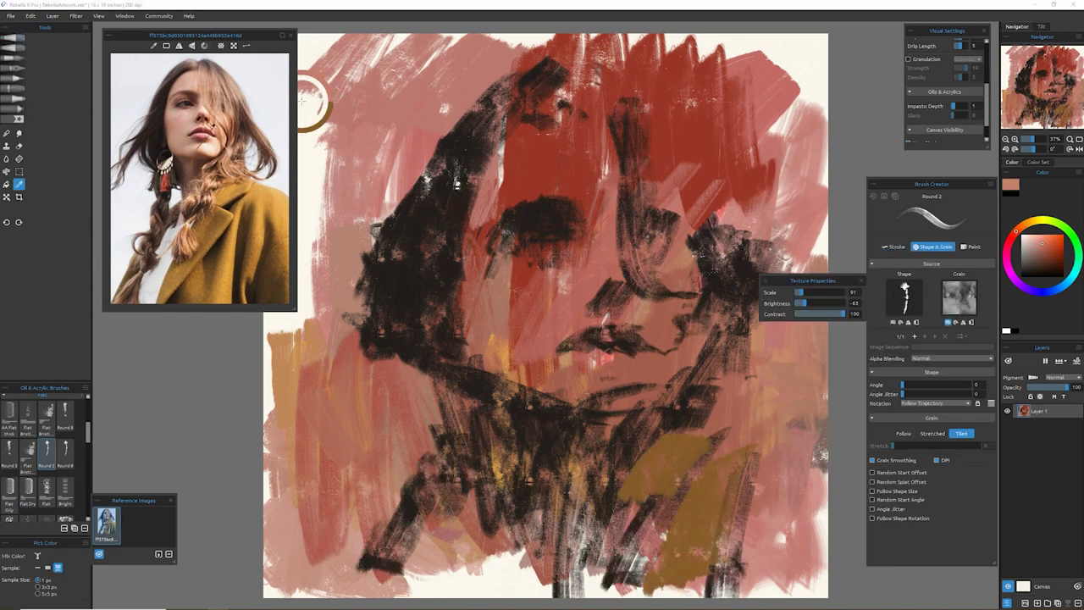
- Set the Round 2 tip tilt to 0 and paint the eyelid and jawline in muted brown
left_click(893, 247)
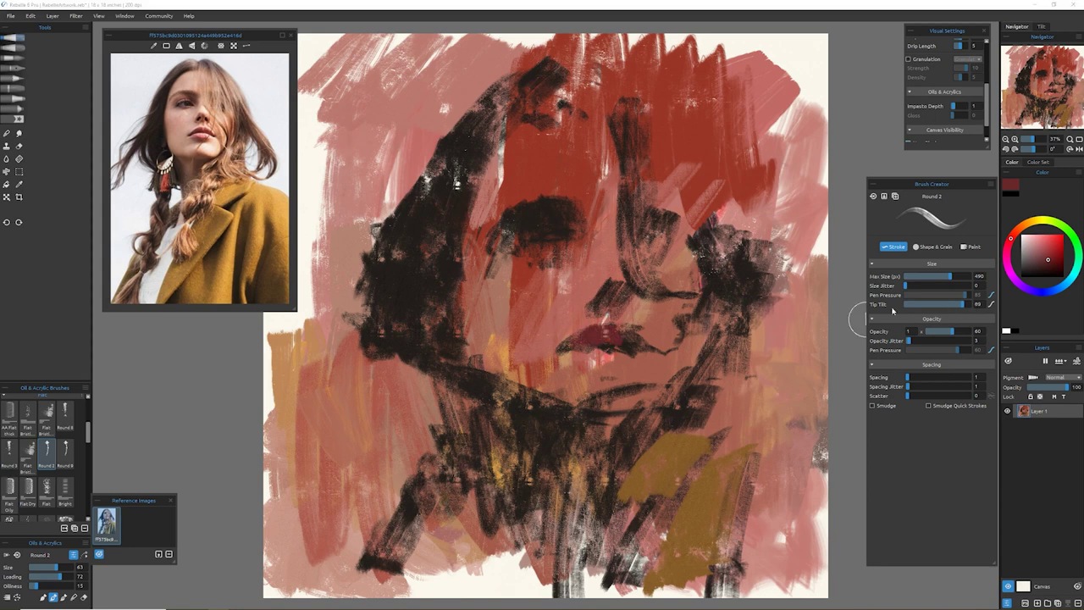
left_click(903, 304)
mouse_move(505, 236)
left_mouse_down()
mouse_move(583, 225)
mouse_move(515, 257)
left_mouse_up()
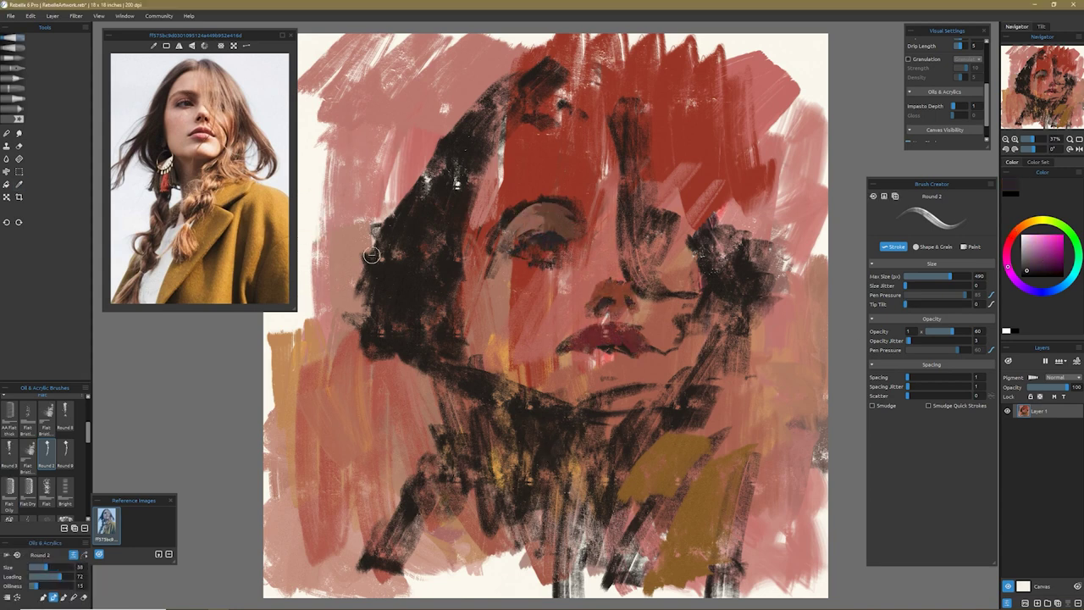
left_click_drag(582, 419, 497, 373)
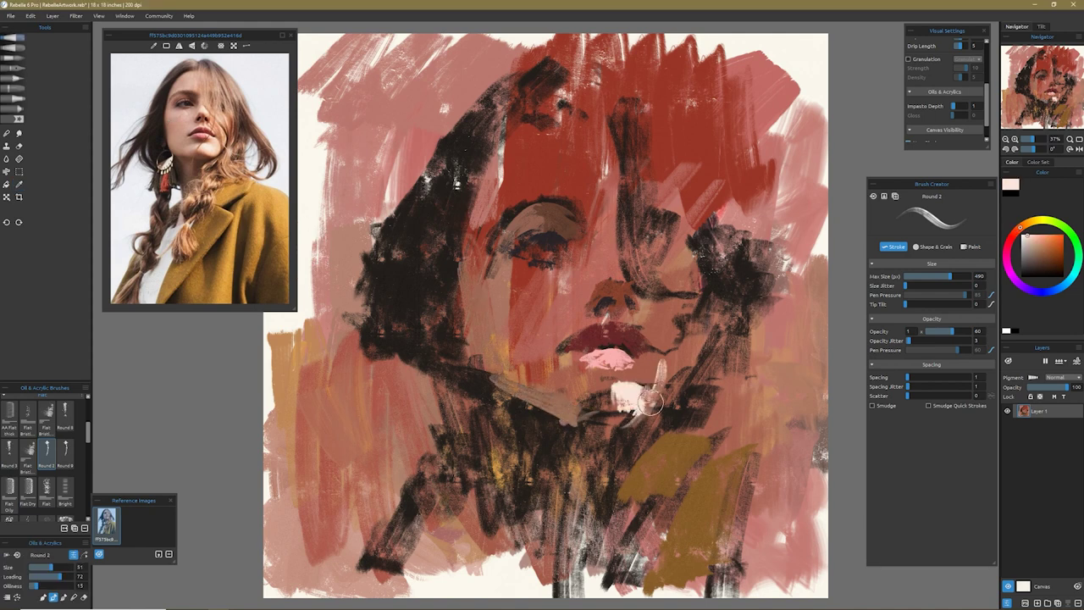
- Paint pale highlights on the chin and beside the corner of the mouth
left_click(933, 247)
mouse_move(673, 303)
left_mouse_down()
mouse_move(654, 337)
mouse_move(642, 408)
left_mouse_up()
mouse_move(671, 359)
left_mouse_down()
mouse_move(652, 398)
mouse_move(624, 403)
left_mouse_up()
- Switch to Round 4, paint the forehead in pale skin tones, and sweep light hair strands down the right side of the face
left_click(65, 448)
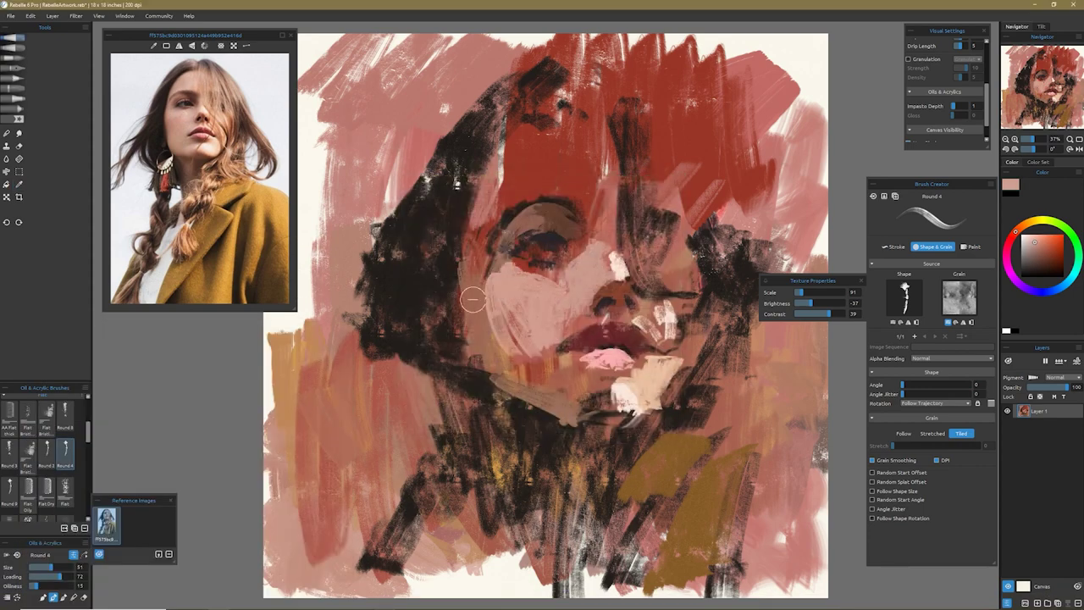
left_click_drag(474, 225, 569, 131)
left_click_drag(504, 212, 577, 144)
left_click_drag(559, 208, 606, 132)
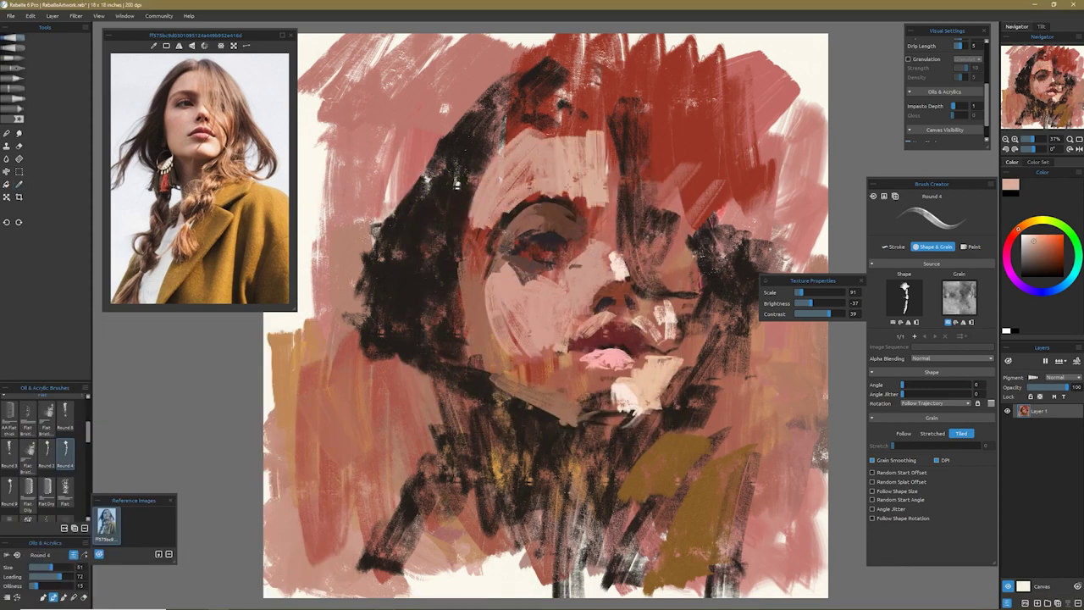
left_click_drag(627, 227, 602, 127)
mouse_move(691, 258)
left_mouse_down()
mouse_move(588, 82)
mouse_move(712, 280)
mouse_move(678, 296)
left_mouse_up()
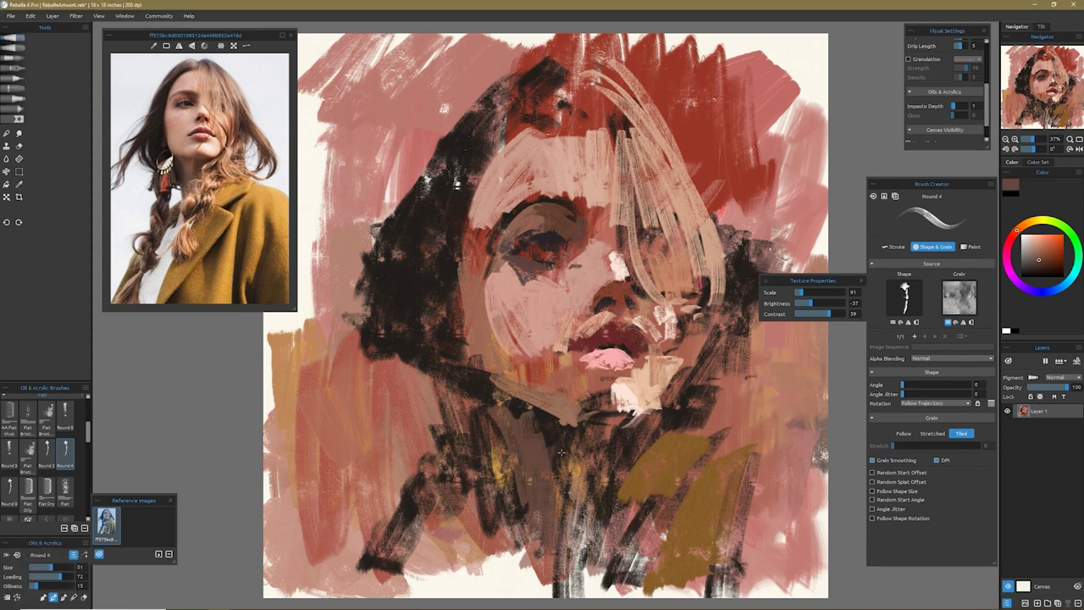
- Block in the neck in brown and strengthen the dark shape running from below the hair to the shoulder
left_click_drag(542, 414, 506, 482)
left_click_drag(521, 398, 508, 584)
mouse_move(483, 397)
left_mouse_down()
mouse_move(419, 517)
mouse_move(356, 593)
left_mouse_up()
left_click_drag(458, 385, 508, 483)
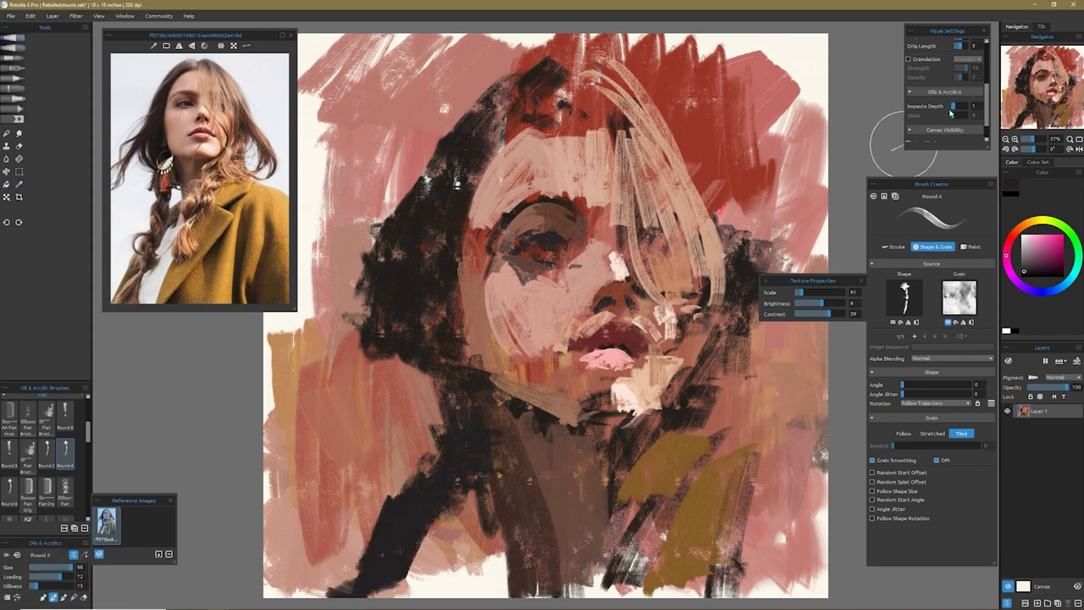
- Fill the cheek and jaw with light skin tones from the ear side to the chin
scroll(982, 123, "down", 1)
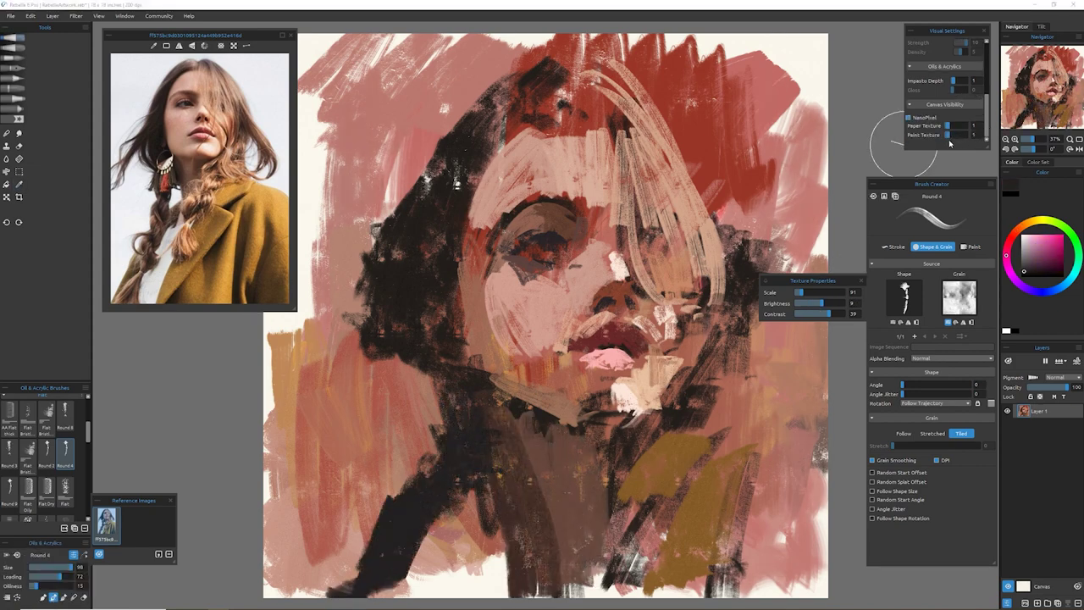
left_click(525, 258, "alt")
mouse_move(495, 326)
left_mouse_down()
mouse_move(561, 378)
mouse_move(635, 388)
left_mouse_up()
- Refine the eye, its surrounding shadow and the lower jaw edge with sampled skin and brown tones
left_click(527, 250, "alt")
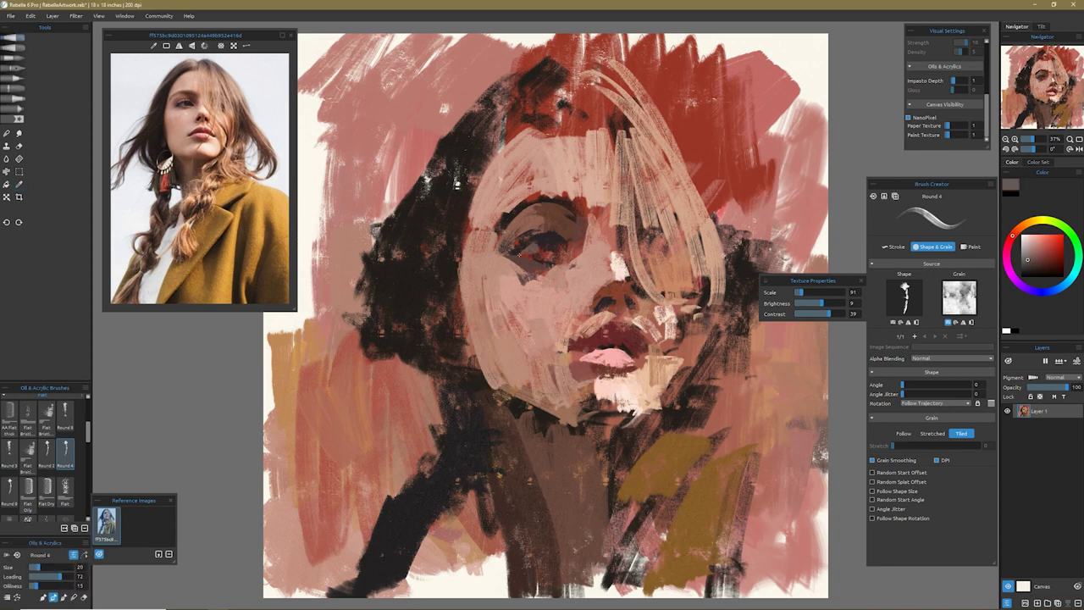
left_click(560, 256, "alt")
left_click(580, 421, "alt")
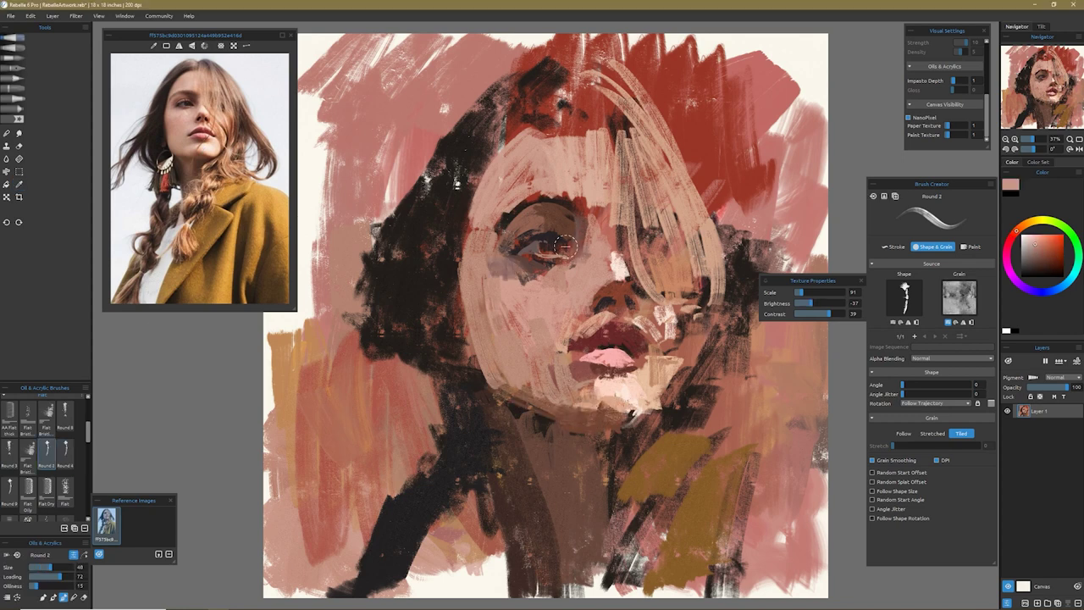
left_click(520, 243, "alt")
left_click_drag(487, 267, 529, 279)
left_click(516, 254, "alt")
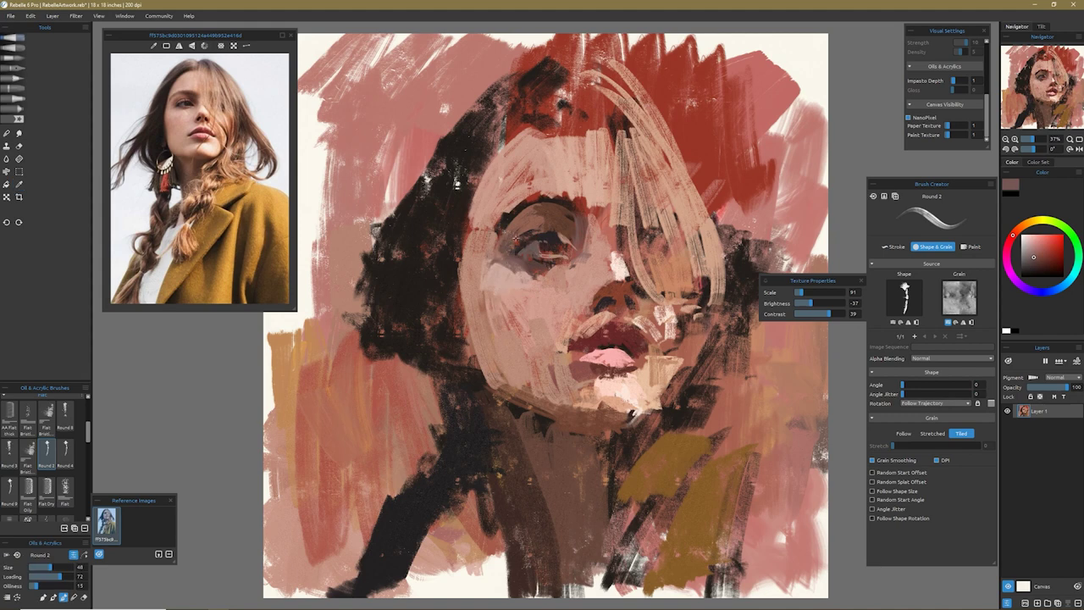
- Paint the hair edge beside the forehead and cheek in near-black and shade the neck under the jaw in brown
left_click(464, 194, "alt")
left_click_drag(491, 161, 466, 296)
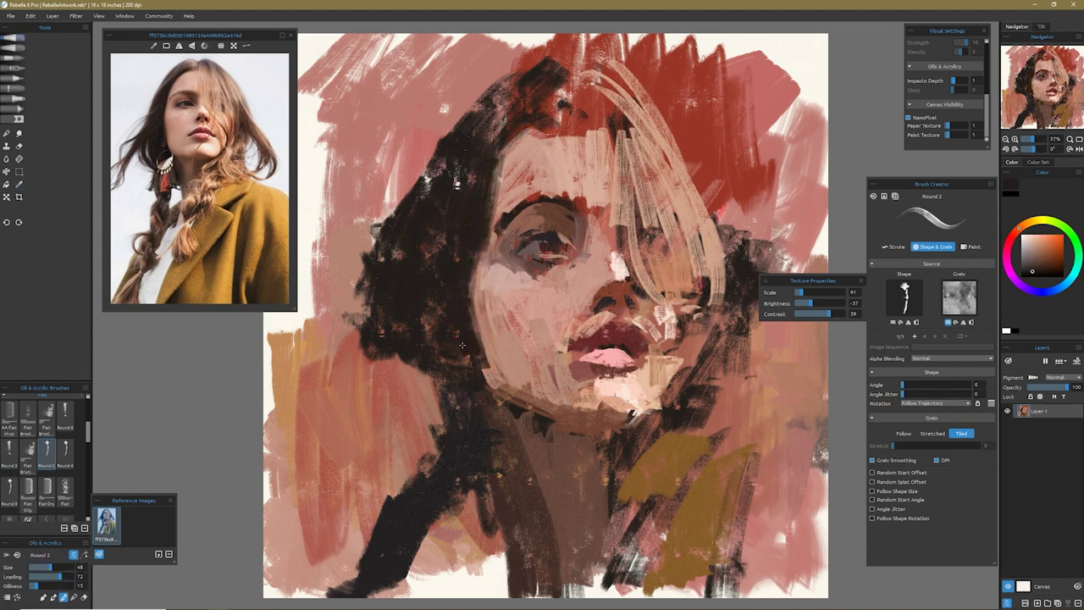
left_click_drag(502, 405, 631, 449)
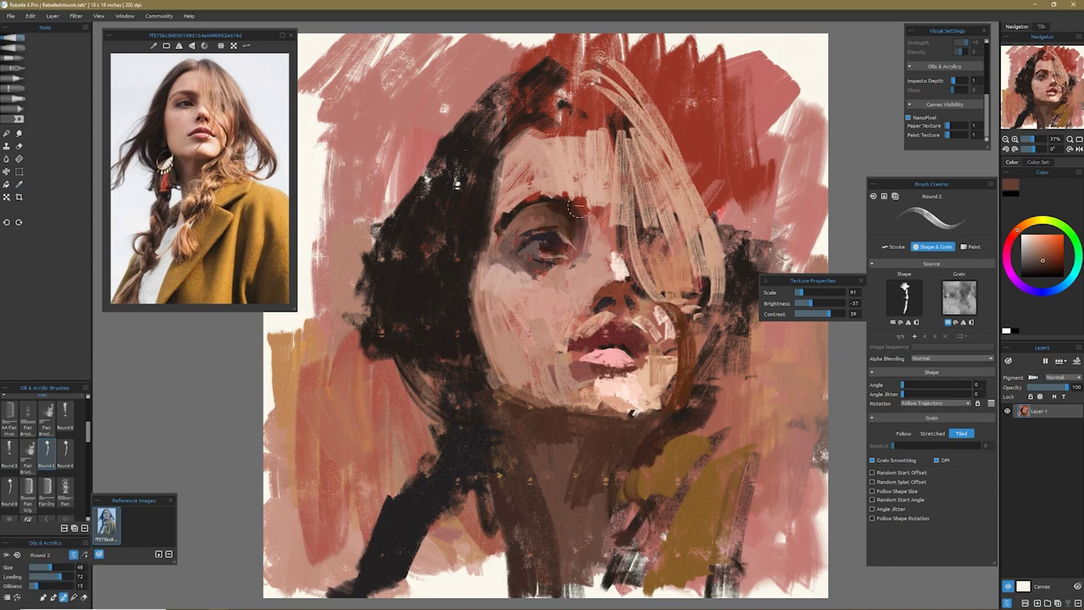
- Refine the eyebrow, lower lip and chin with sampled skin tones and pale pink
left_click(533, 200, "alt")
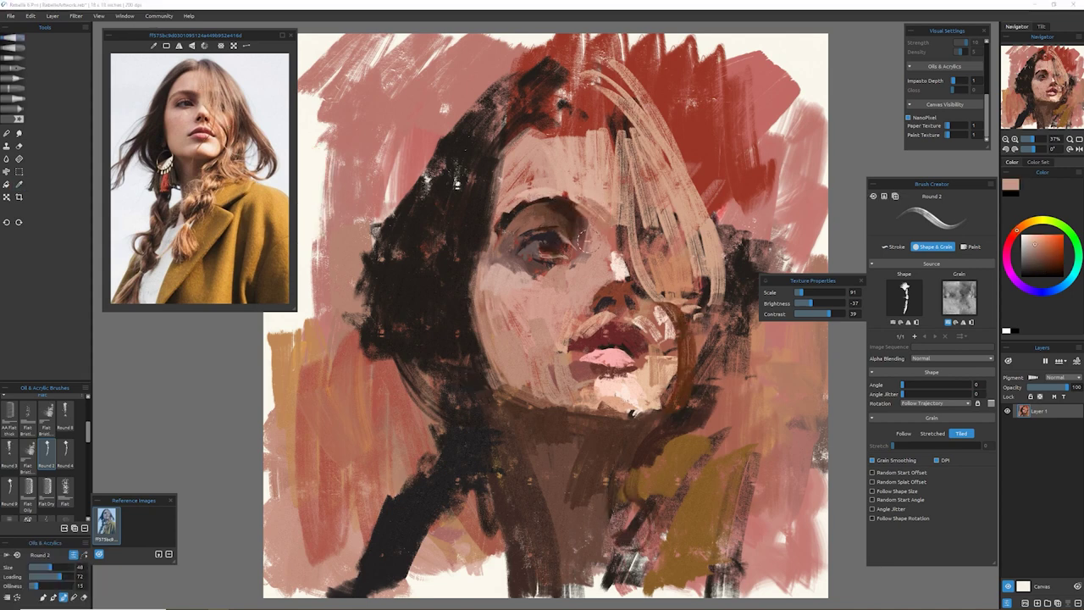
left_click(620, 359, "alt")
left_click_drag(618, 361, 637, 367)
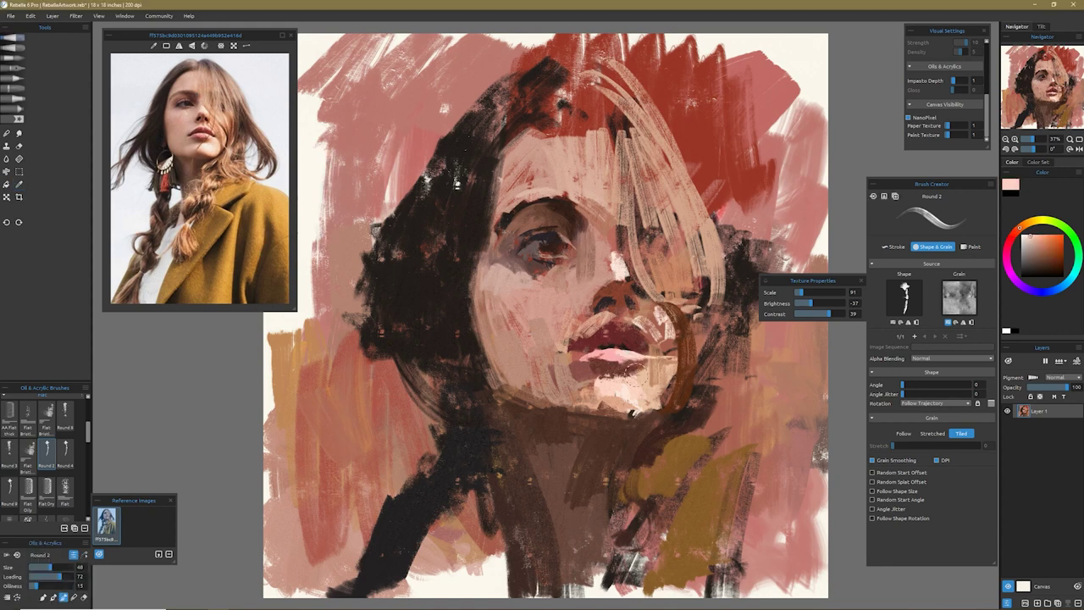
left_click(542, 270, "alt")
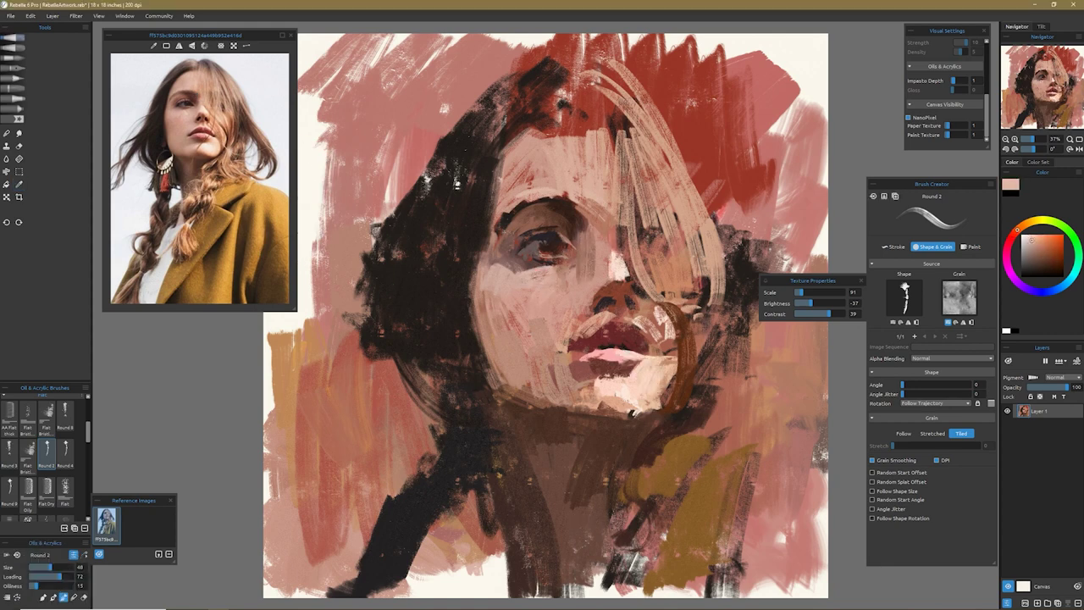
left_click(593, 388, "alt")
left_click(455, 176, "alt")
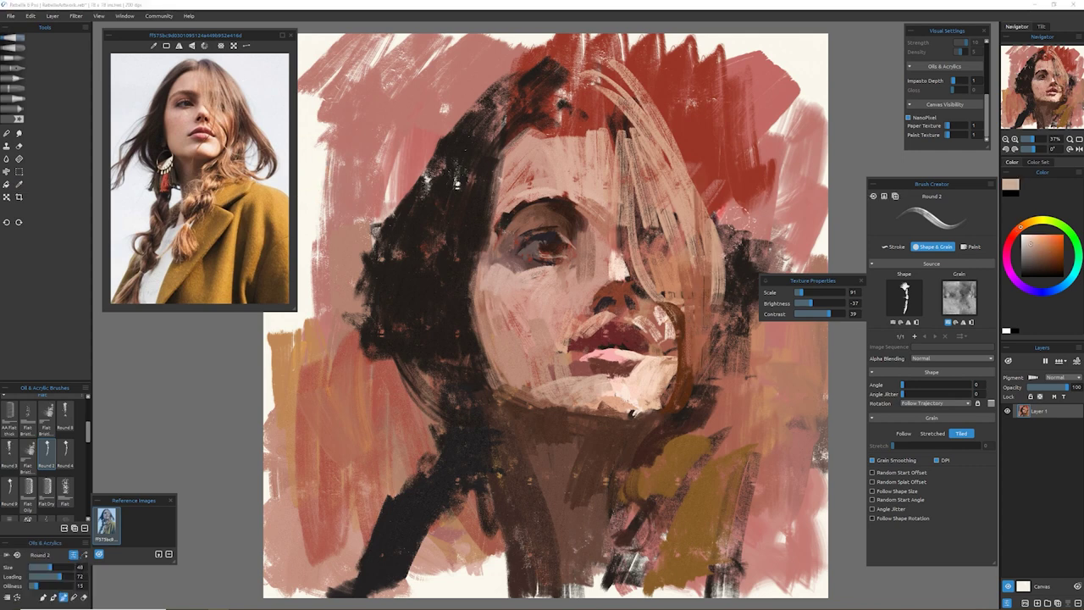
left_click(592, 386, "alt")
- Paint the off-white earring with its red tassel and add ochre-brown strokes to the braid below it
left_click(471, 410)
left_click(476, 400)
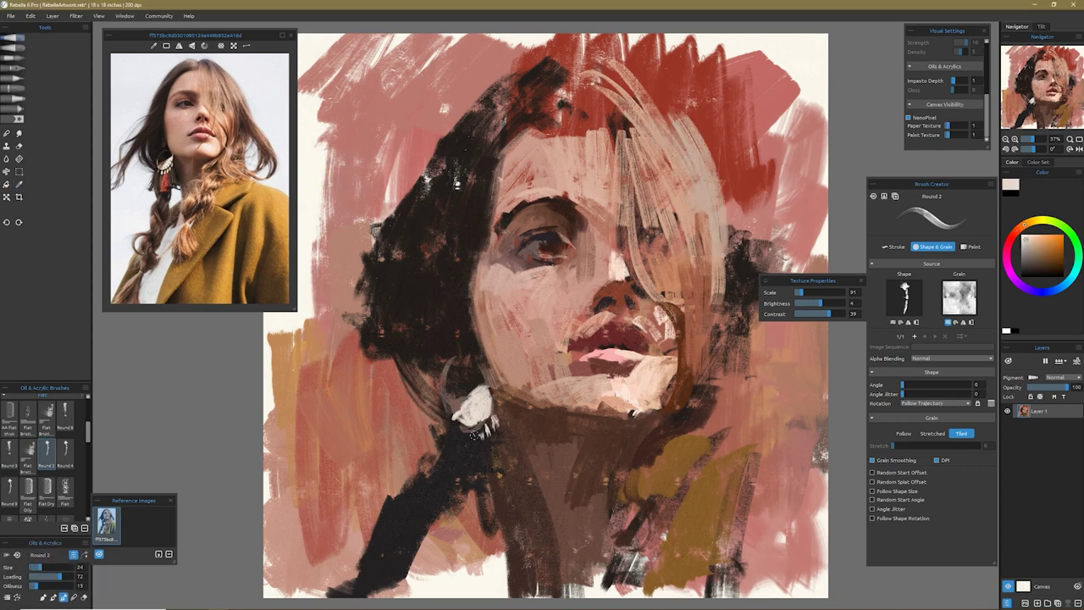
left_click_drag(428, 485, 391, 554)
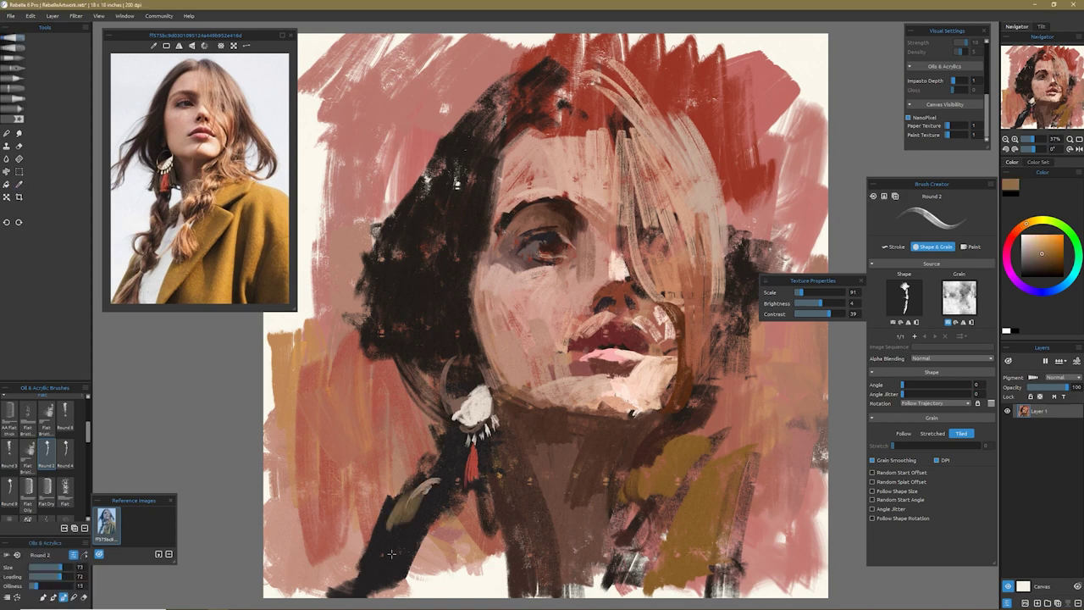
- Paint the shirt white and block in the coat and its collar in golden ochre
left_click_drag(508, 475, 449, 593)
left_click_drag(575, 592, 669, 474)
left_click_drag(627, 593, 745, 483)
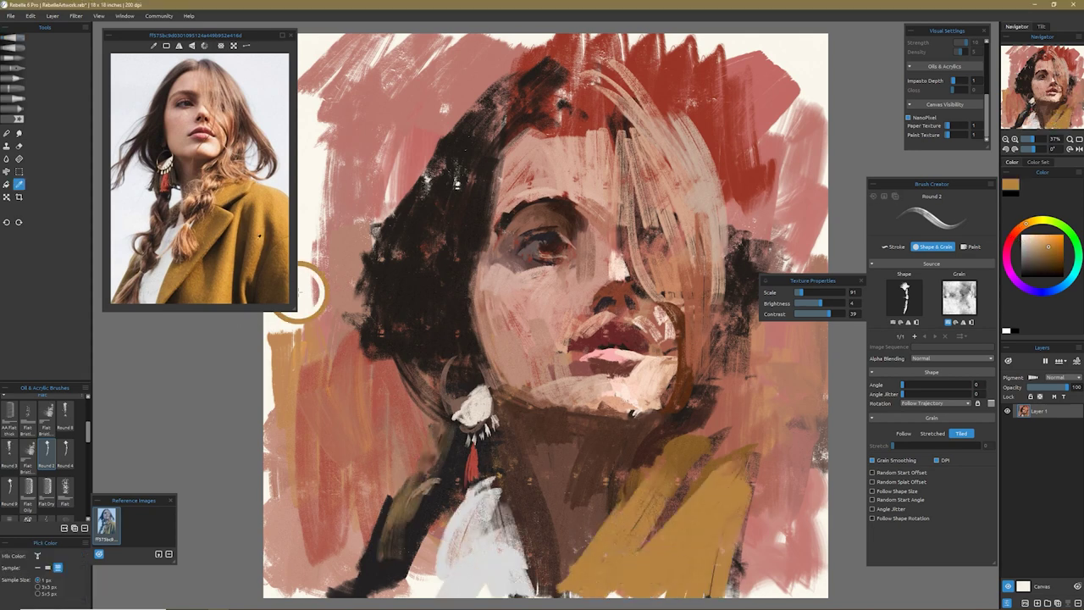
mouse_move(669, 500)
left_mouse_down()
mouse_move(803, 451)
mouse_move(677, 419)
left_mouse_up()
left_click_drag(746, 441, 787, 584)
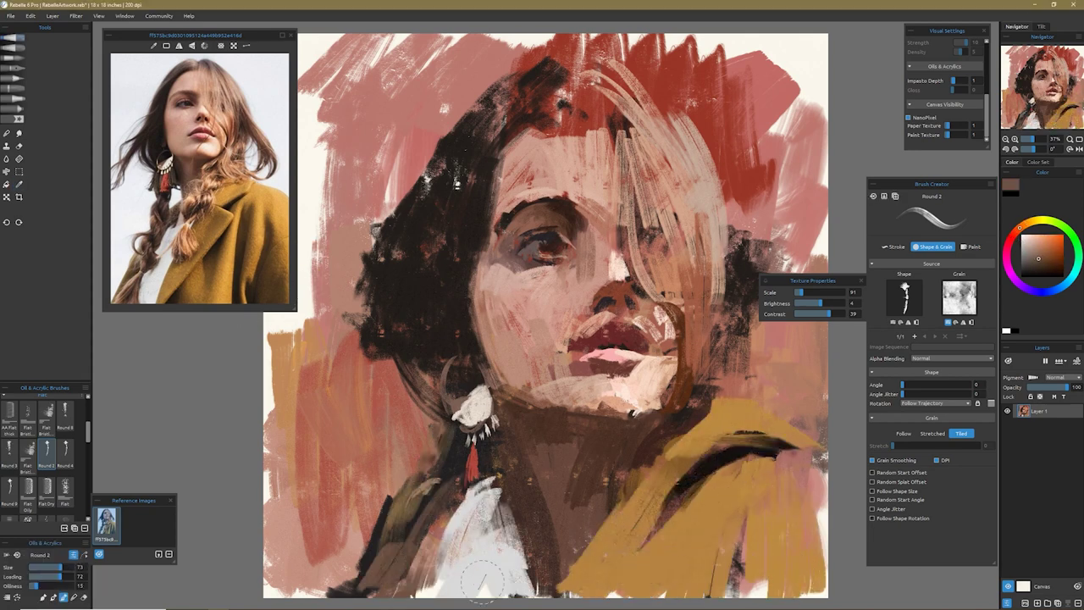
- Paint the peach-brown hair over the coat collar and a loose brown lock with white behind it on the right
left_click_drag(686, 427, 639, 491)
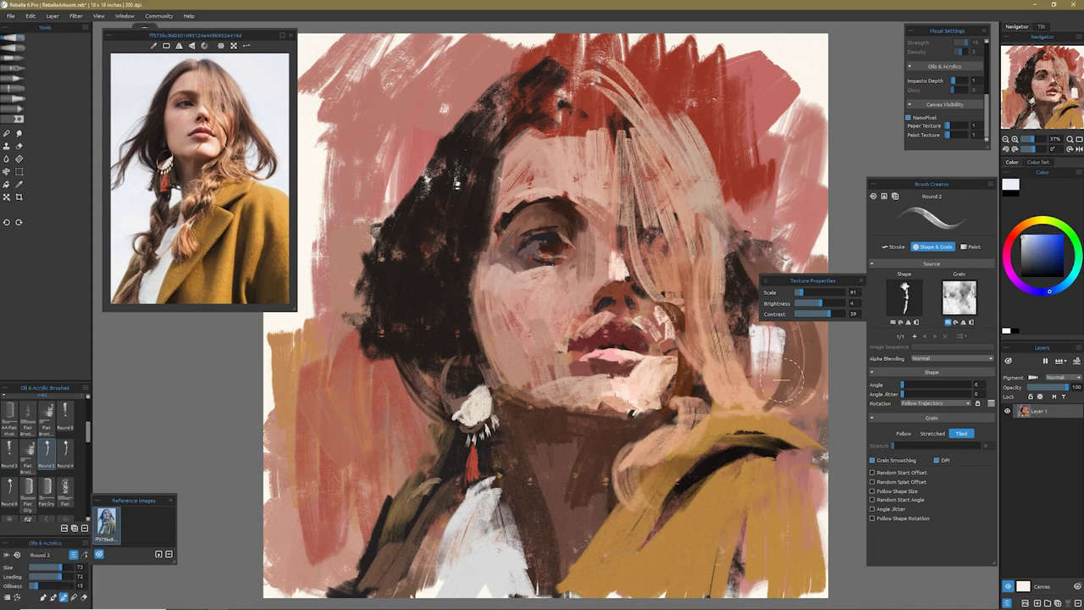
mouse_move(735, 255)
left_mouse_down()
mouse_move(767, 394)
mouse_move(749, 307)
mouse_move(770, 373)
mouse_move(804, 423)
left_mouse_up()
left_click_drag(766, 191, 793, 387)
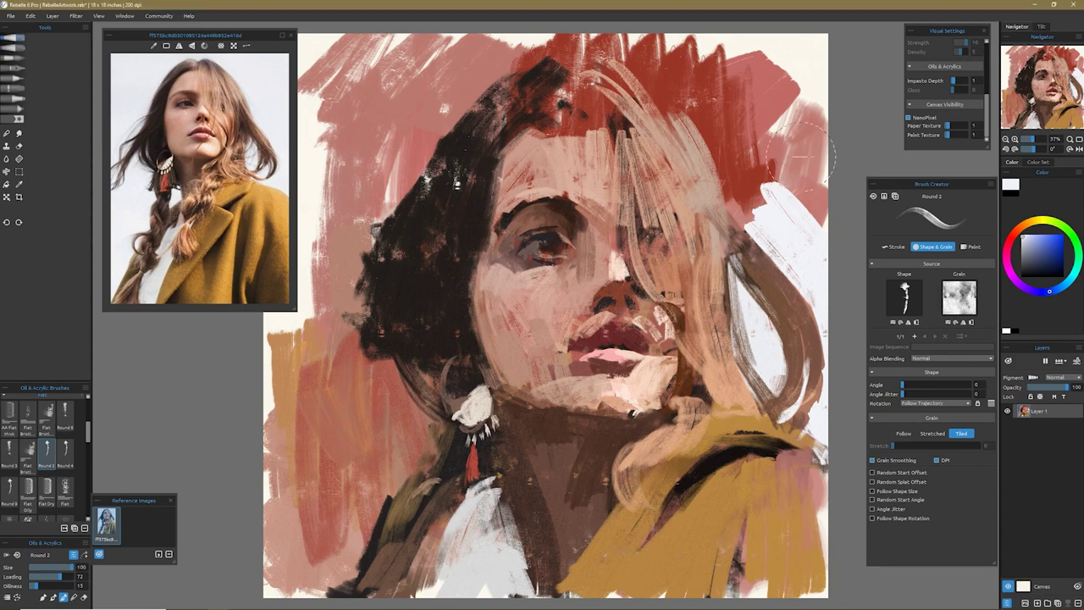
- Cover the background around the head in bluish white, sweep loose dark strands off the left, and trim the crown's outline
left_click_drag(801, 152, 669, 101)
left_click_drag(762, 51, 339, 170)
left_click_drag(423, 51, 321, 322)
left_click_drag(385, 292, 267, 432)
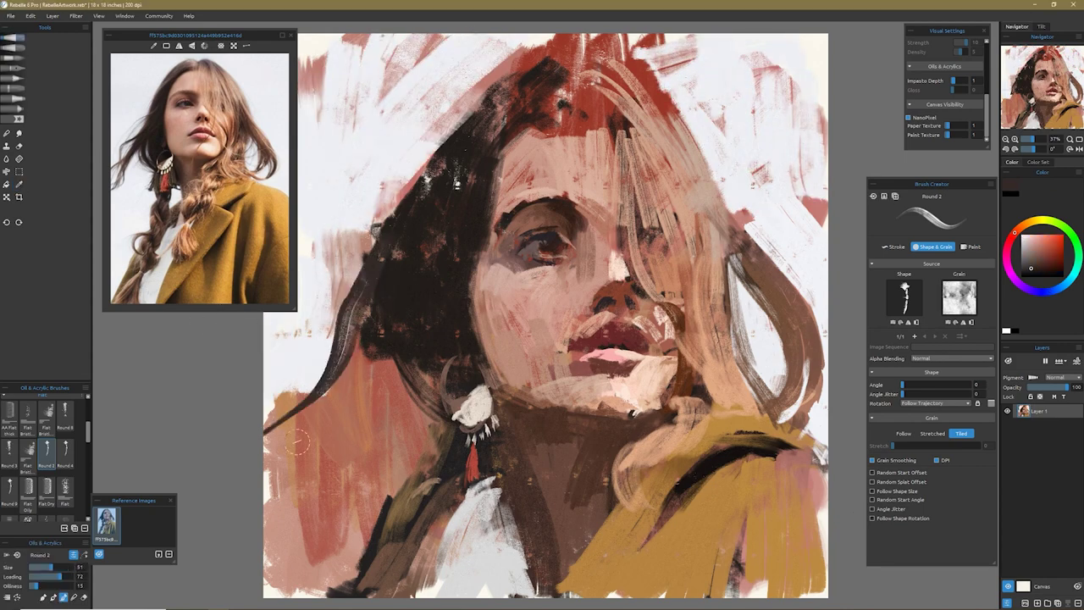
mouse_move(461, 106)
left_mouse_down()
mouse_move(584, 43)
mouse_move(669, 97)
left_mouse_up()
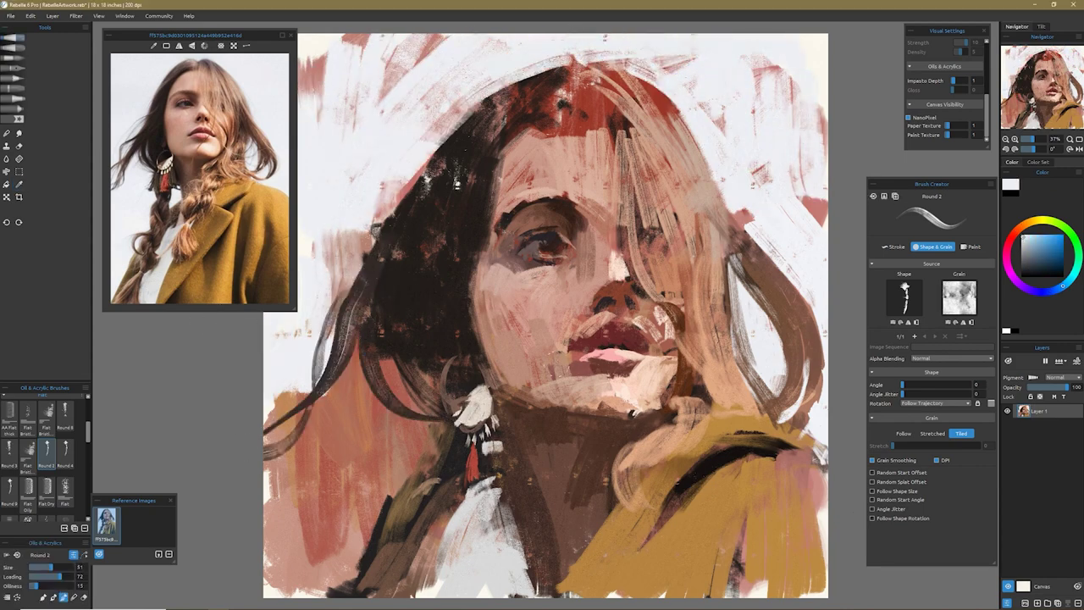
- Refine the nose highlights and the eye's lid and shadow with sampled skin and dark tones
left_click(623, 302, "alt")
left_click(322, 251, "alt")
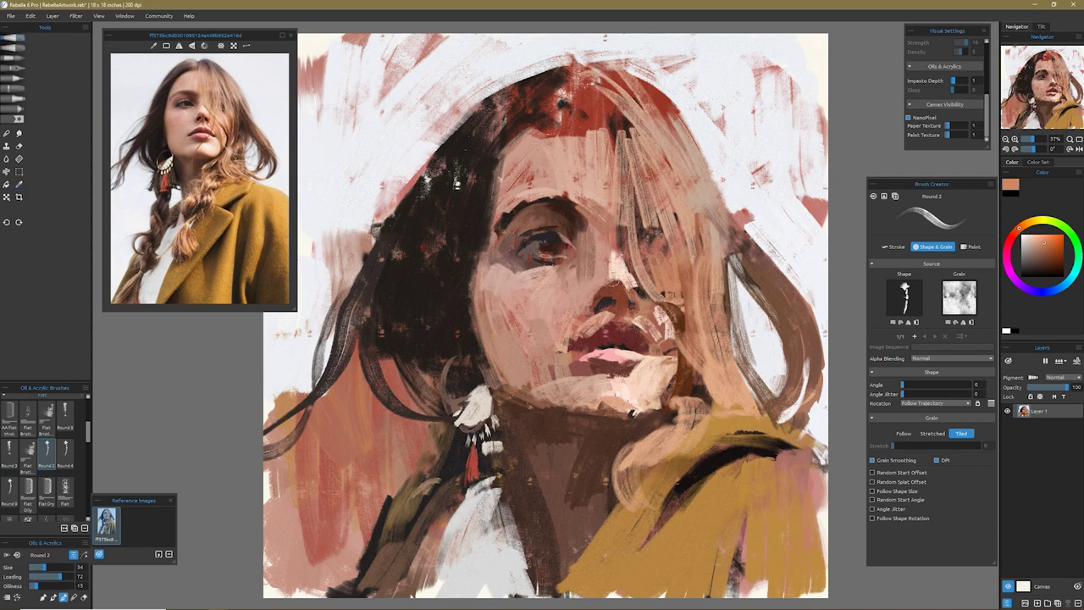
mouse_move(542, 255)
left_mouse_down()
mouse_move(556, 245)
mouse_move(539, 237)
left_mouse_up()
left_click(549, 247, "alt")
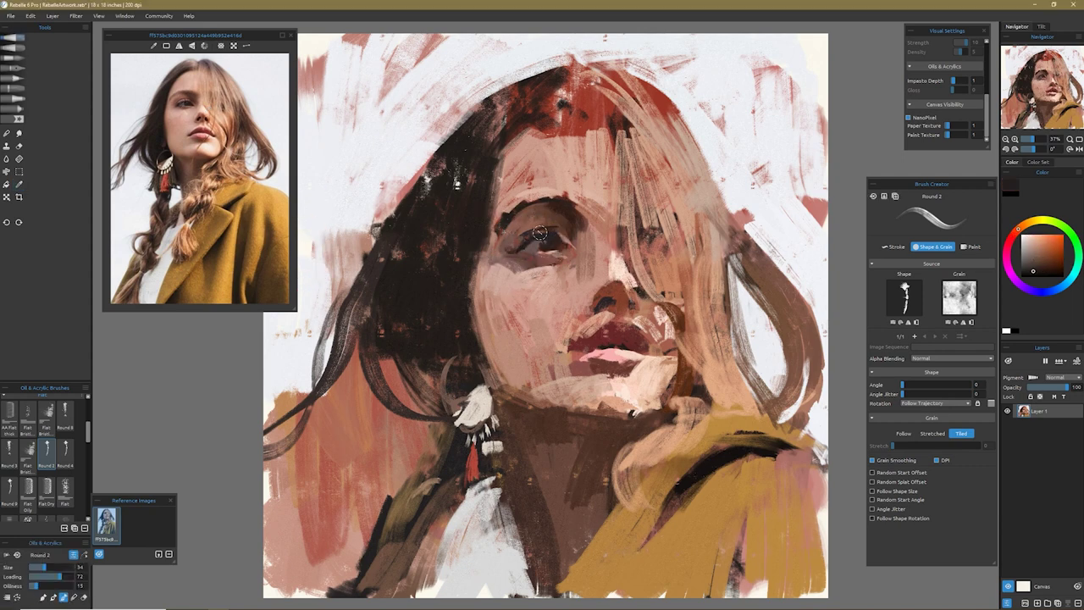
left_click(505, 286, "alt")
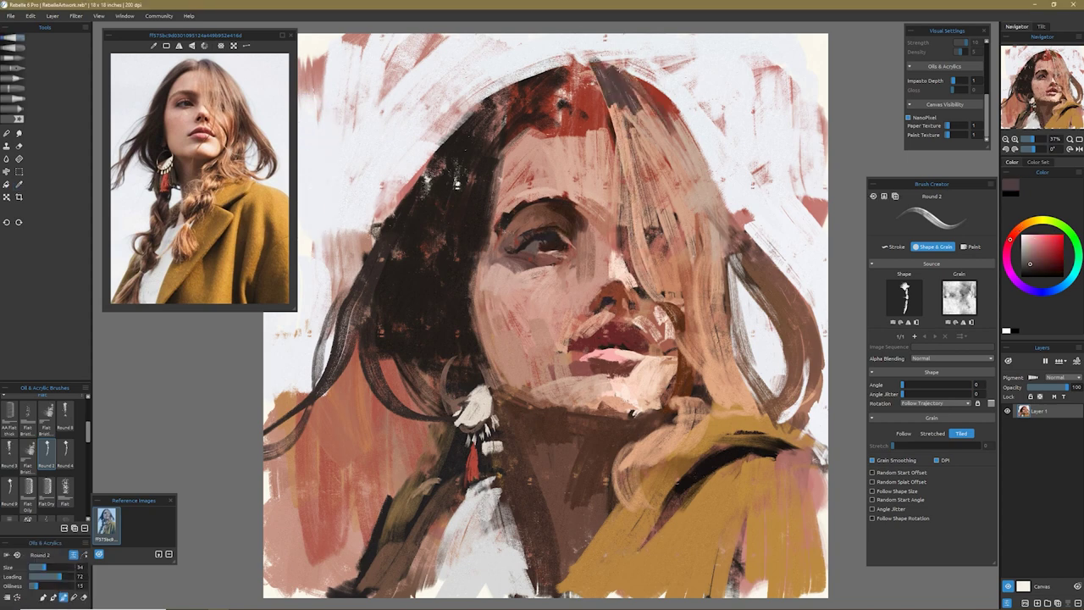
- Reshape the lips in dark red and pink and thin the eyebrow using sampled colours
left_click(602, 348, "alt")
mouse_move(565, 347)
left_mouse_down()
mouse_move(642, 342)
mouse_move(620, 349)
left_mouse_up()
left_click(603, 354, "alt")
left_click(585, 365, "alt")
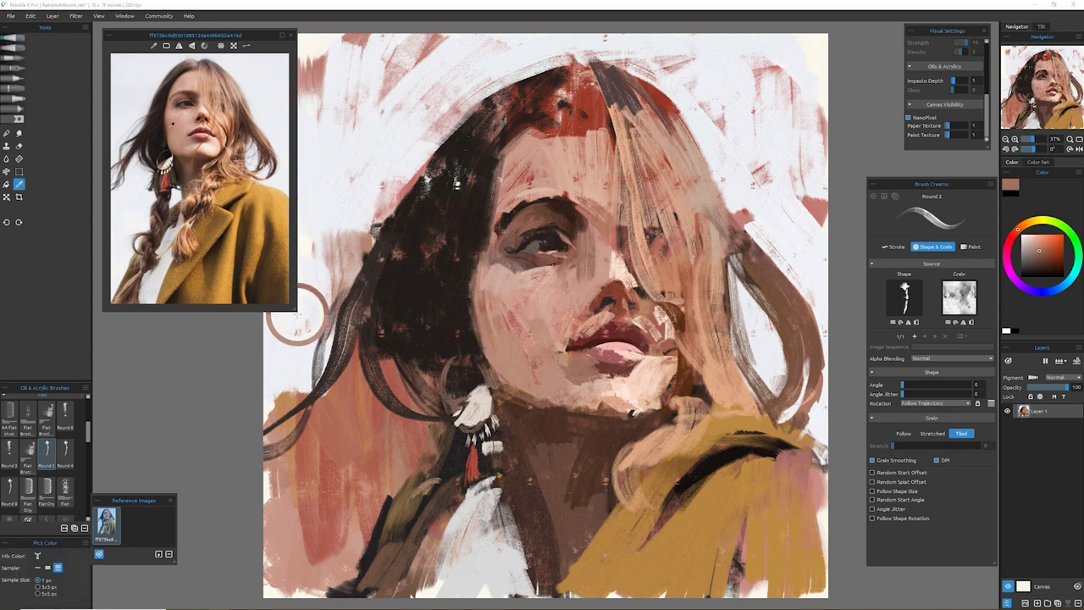
left_click(587, 332, "alt")
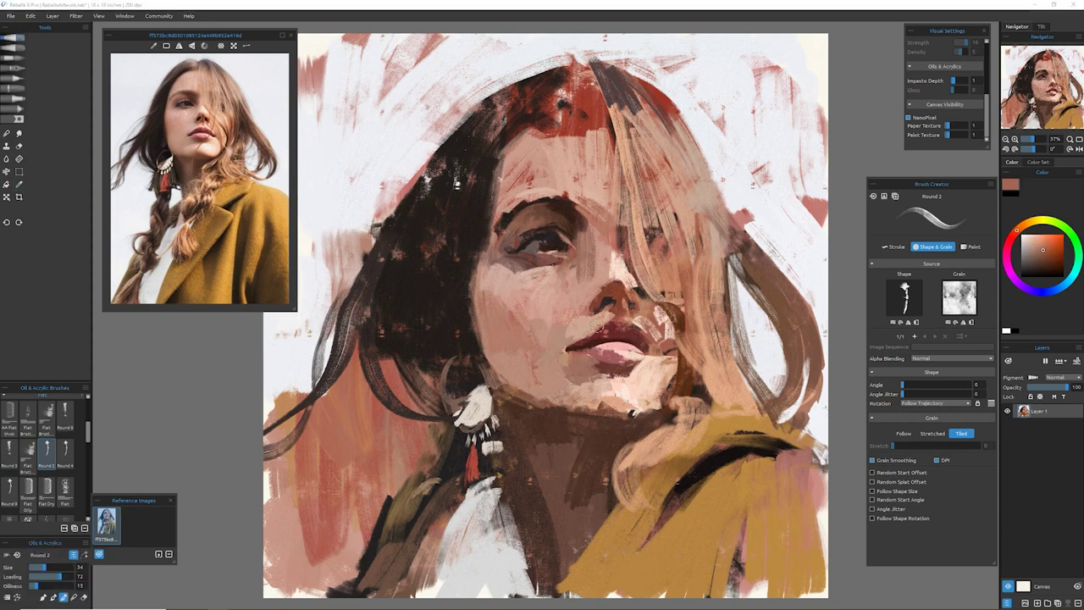
left_click(514, 218, "alt")
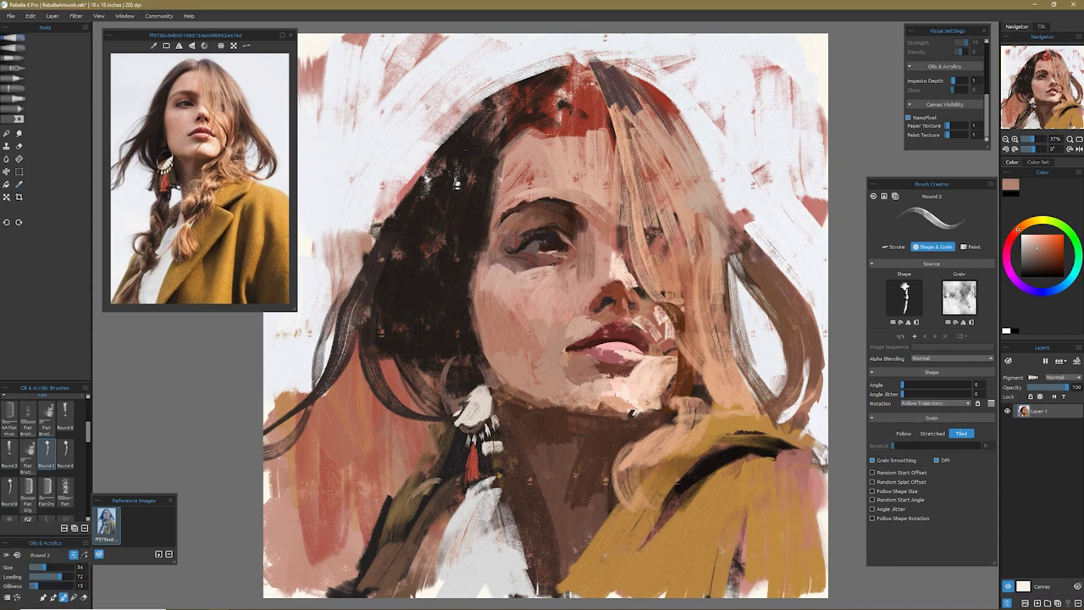
- Extend the forehead upward in pale skin tones and paint the dark hairline over the red area
left_click(469, 180, "alt")
left_click(303, 169, "alt")
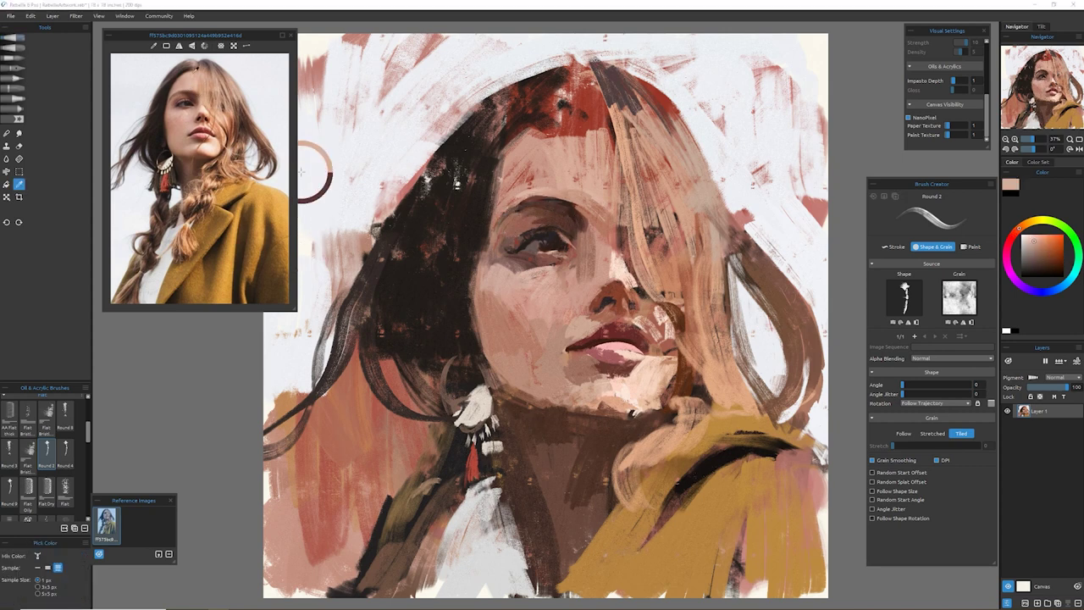
left_click_drag(585, 144, 592, 106)
mouse_move(608, 182)
left_mouse_down()
mouse_move(608, 97)
mouse_move(533, 106)
left_mouse_up()
left_click_drag(470, 139, 602, 92)
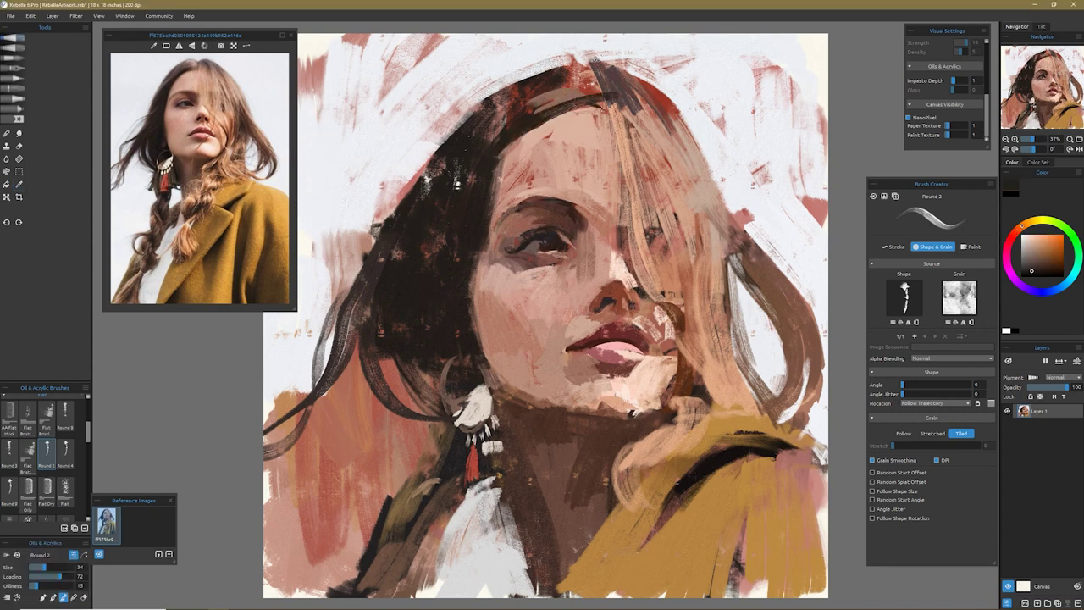
- Rework the cheek, chin and hair edge beside the mouth with sampled skin and orange-brown tones
left_click(642, 387, "alt")
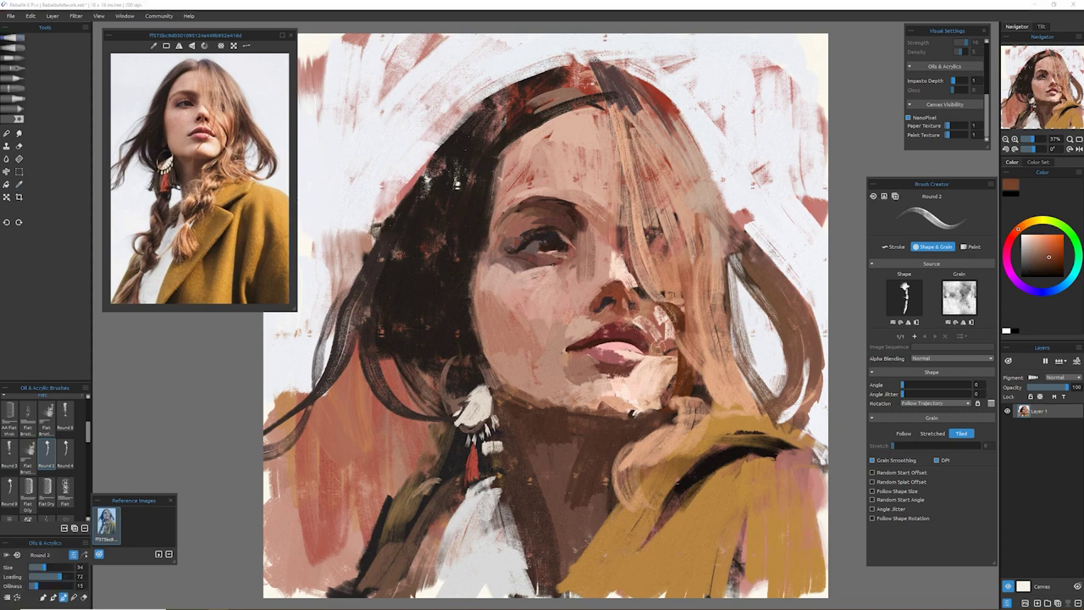
left_click(285, 315, "alt")
left_click(665, 307, "alt")
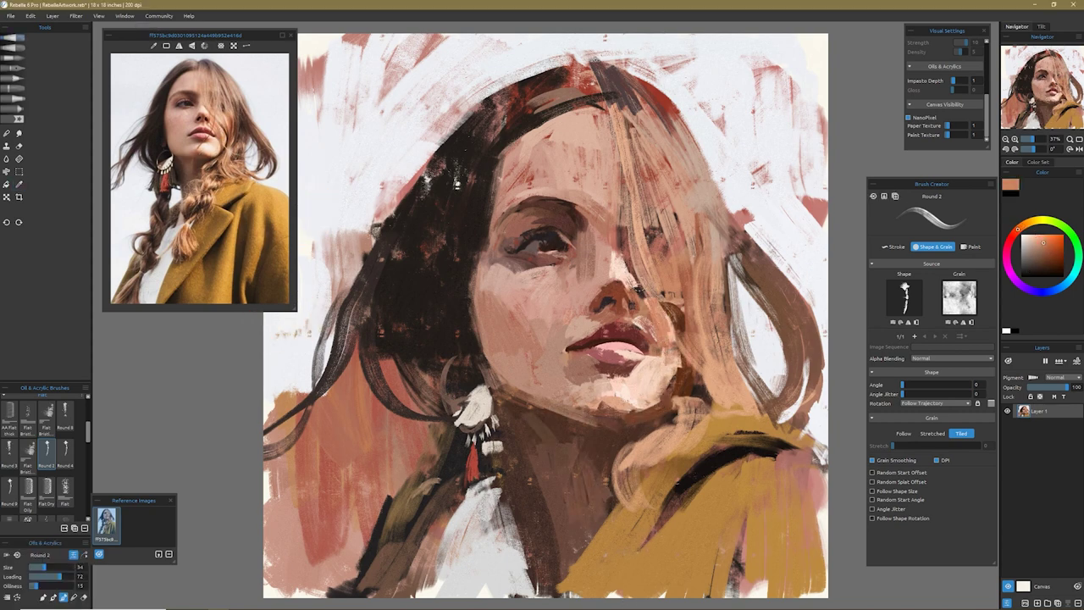
- Brighten the chin highlight and lower lip and darken the jaw edge beside the earring with sampled tones
left_click(315, 249, "alt")
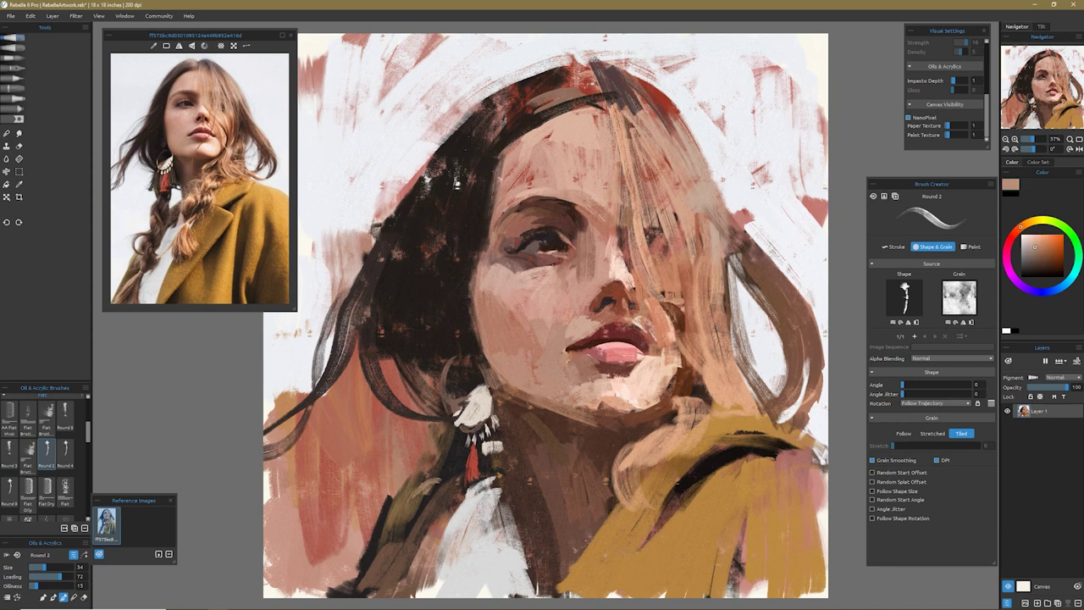
left_click(634, 387, "alt")
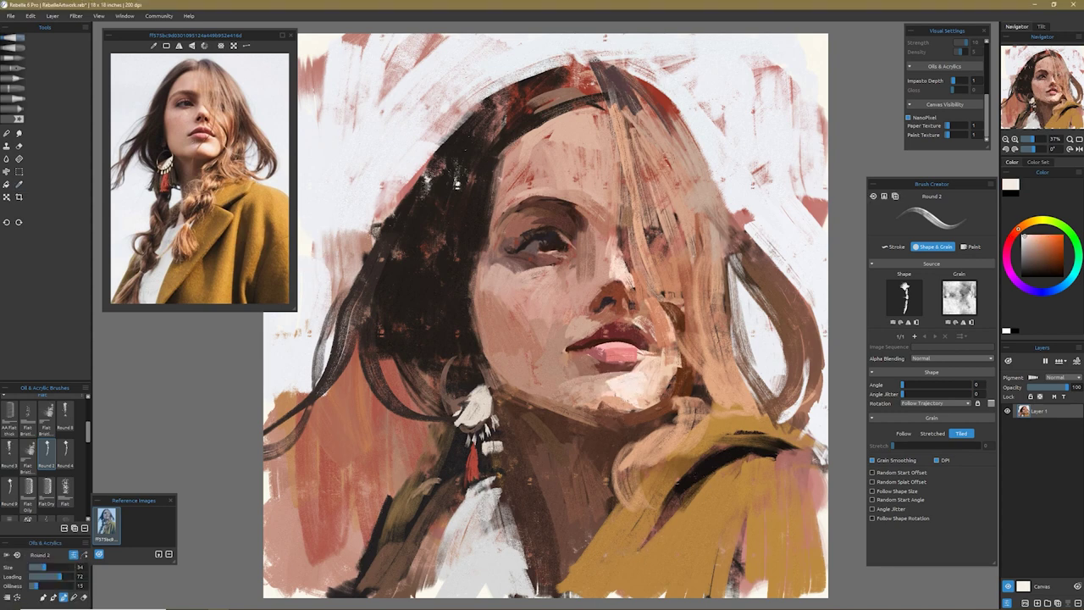
left_click(499, 395, "alt")
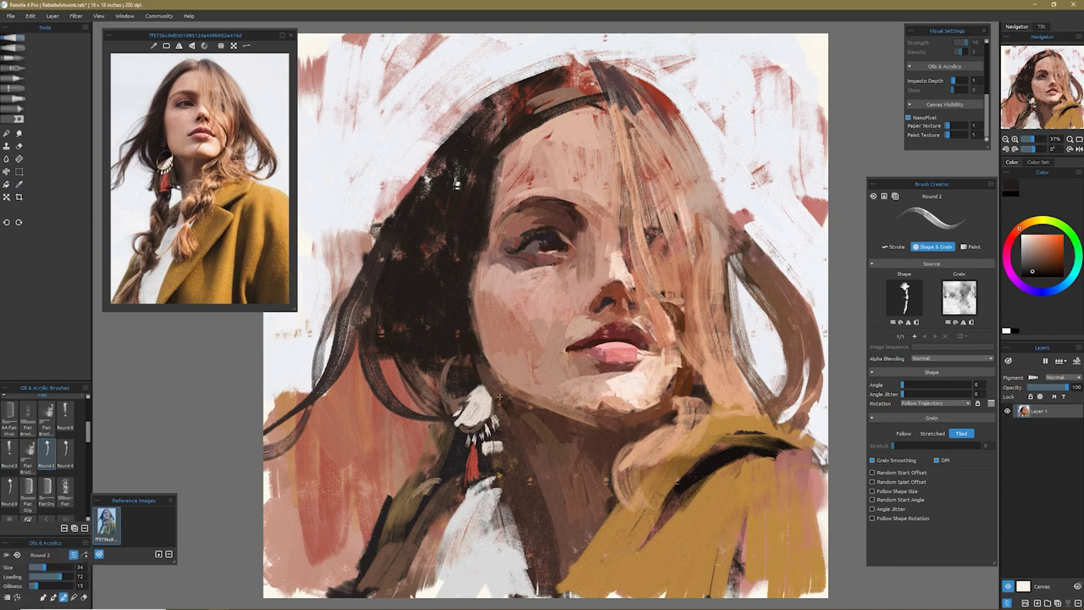
left_click(519, 396, "alt")
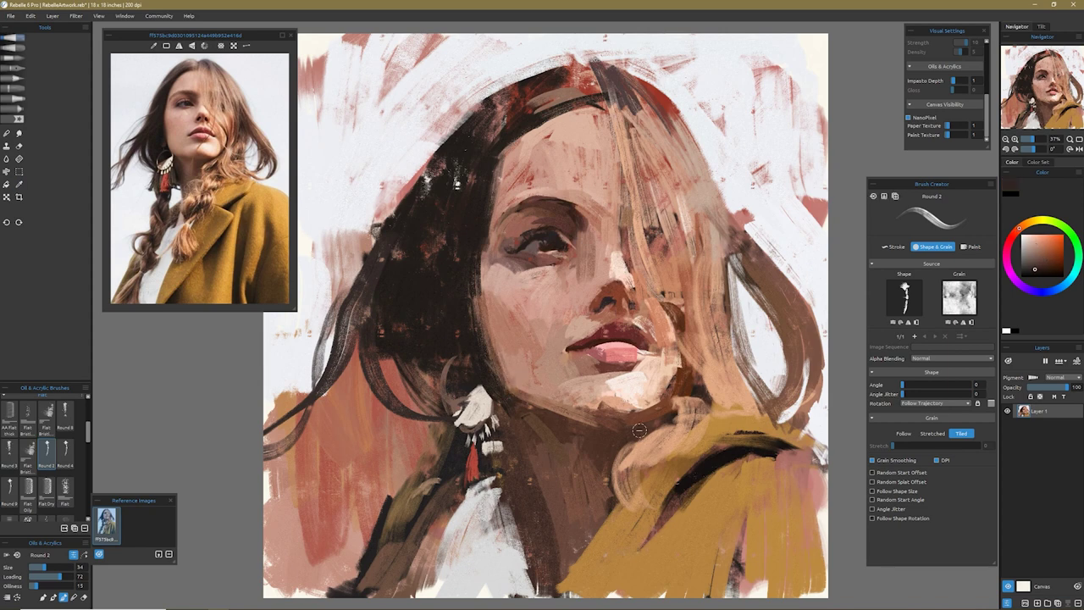
- Paint long orange-brown hair strands from the crown down the loose hair to the coat collar
left_click(701, 382, "alt")
left_click_drag(701, 385, 720, 483)
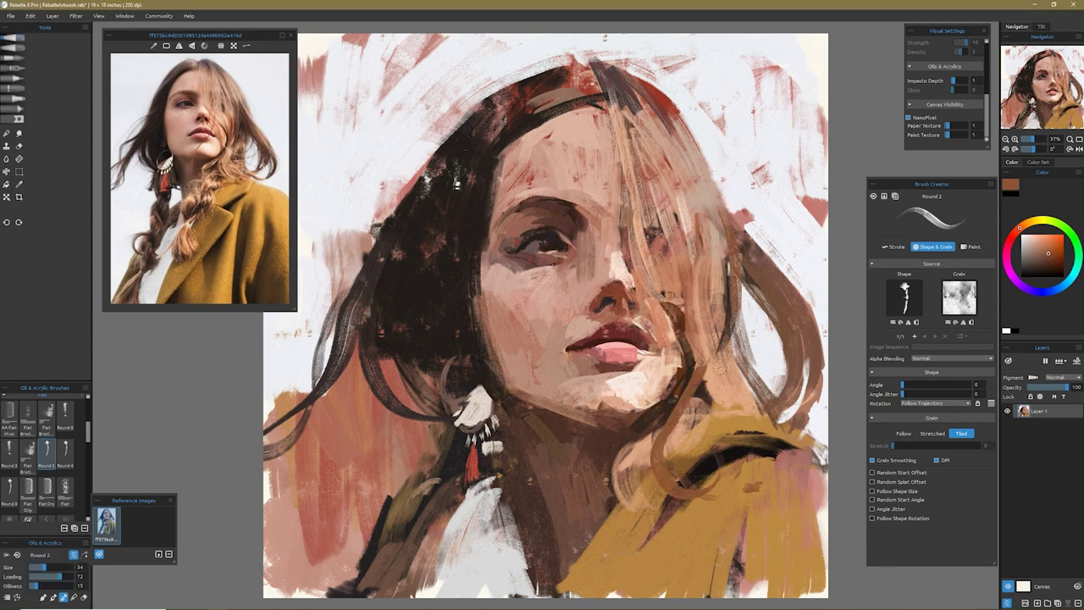
left_click_drag(622, 66, 716, 163)
- Brighten the ochre coat with broad strokes across the shoulder and collar
left_click(288, 207, "alt")
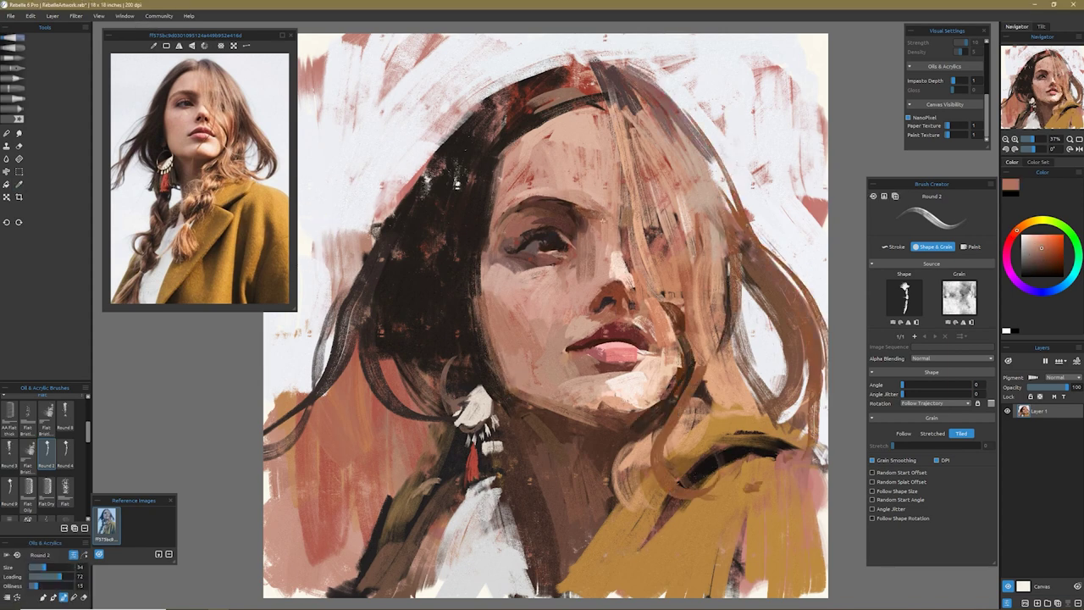
left_click_drag(762, 474, 788, 580)
left_click_drag(677, 550, 813, 440)
- Cover the red background patches around the figure with broad near-white strokes at brush size 100
left_click(809, 153, "alt")
left_click_drag(804, 140, 817, 229)
left_click_drag(280, 584, 390, 415)
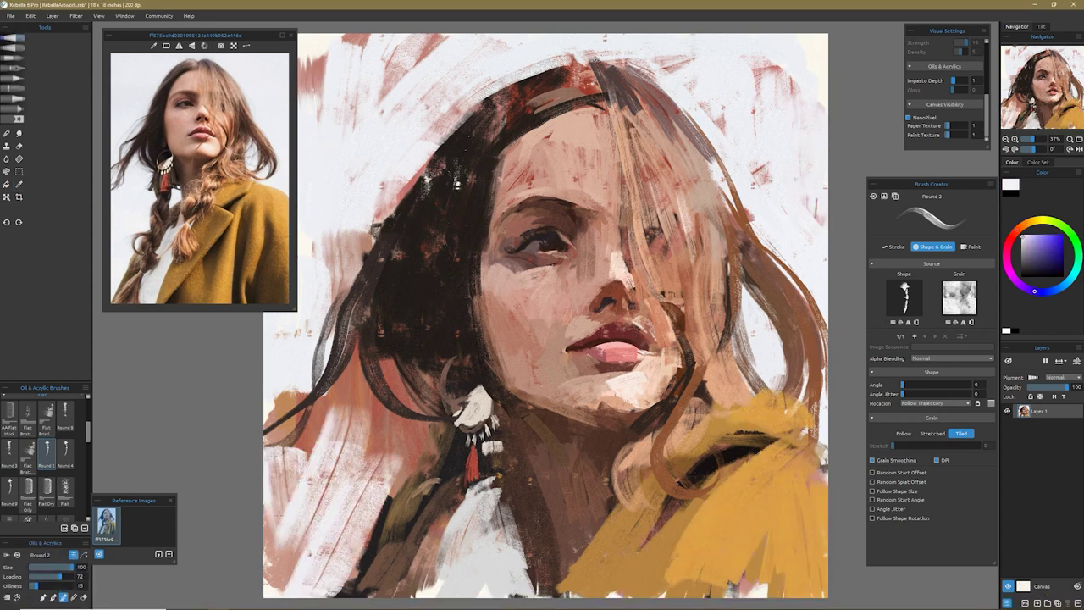
left_click_drag(313, 509, 407, 373)
left_click_drag(305, 123, 445, 38)
left_click_drag(754, 102, 796, 59)
- Reduce the brush size to 43 and redraw the wispy brown hair strands on the dark side of the head
key("bracketleft")
key("bracketleft")
key("bracketleft")
left_click(398, 279, "alt")
left_click_drag(373, 216, 304, 355)
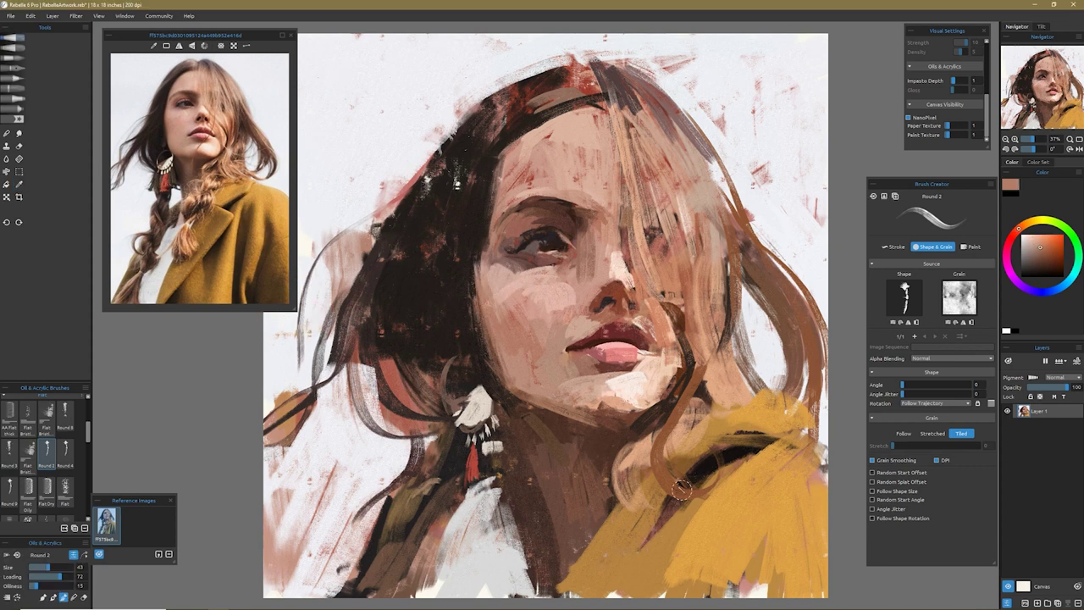
left_click(474, 419, "alt")
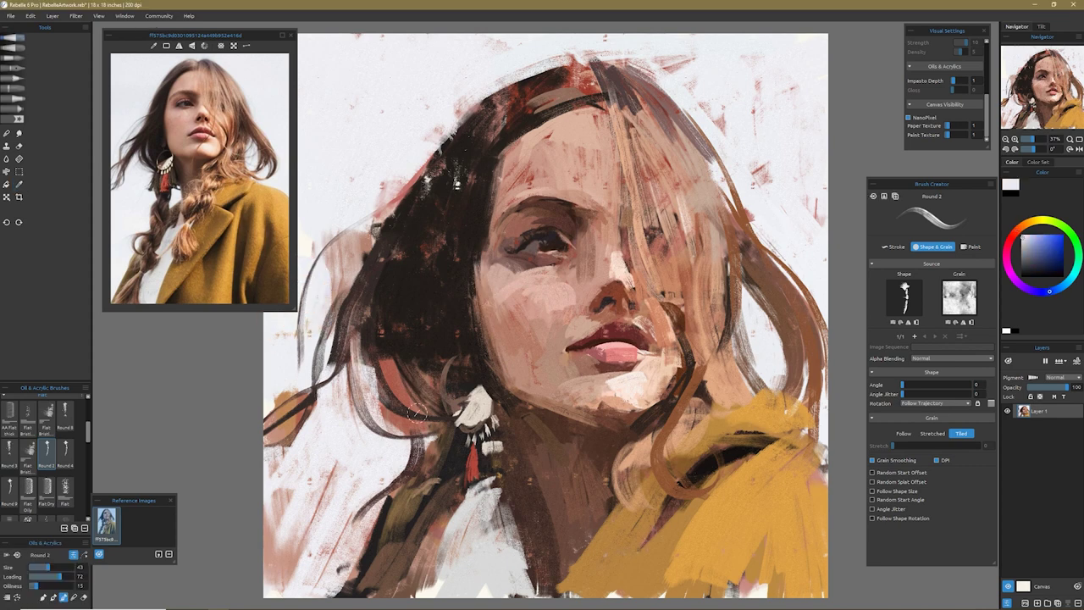
- Save the painting as a Rebelle file named yellowjacket
key("ctrl+shift+s")
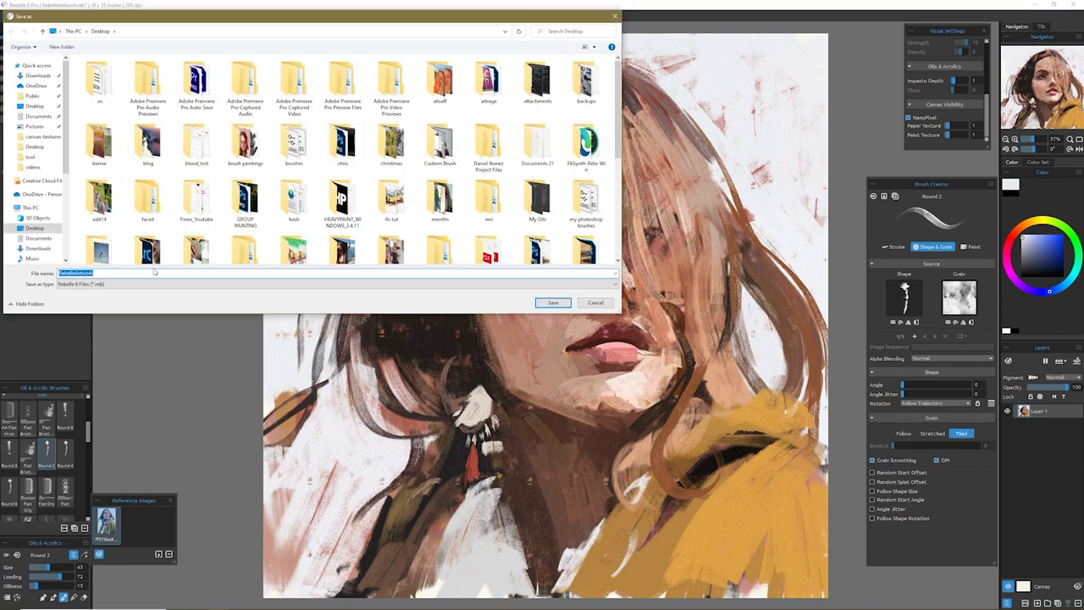
key("Return")
- Switch to the ink Brush 2, set its water to 42, and try ochre strokes on the coat, undoing them
left_click(12, 67)
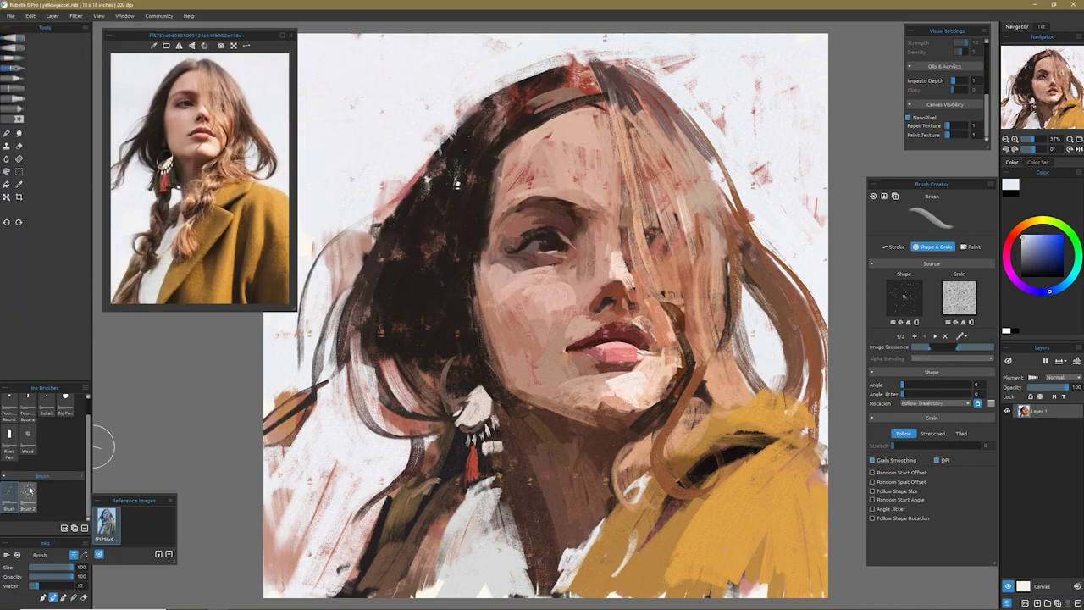
left_click(27, 495)
left_click_drag(728, 457, 762, 559)
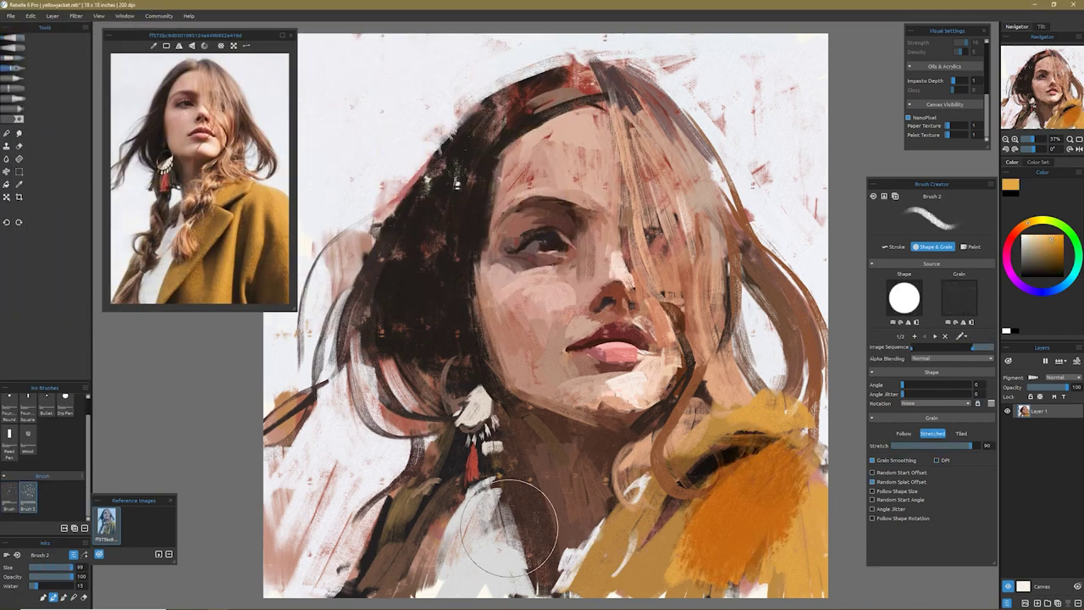
key("ctrl+z")
left_click_drag(36, 585, 47, 585)
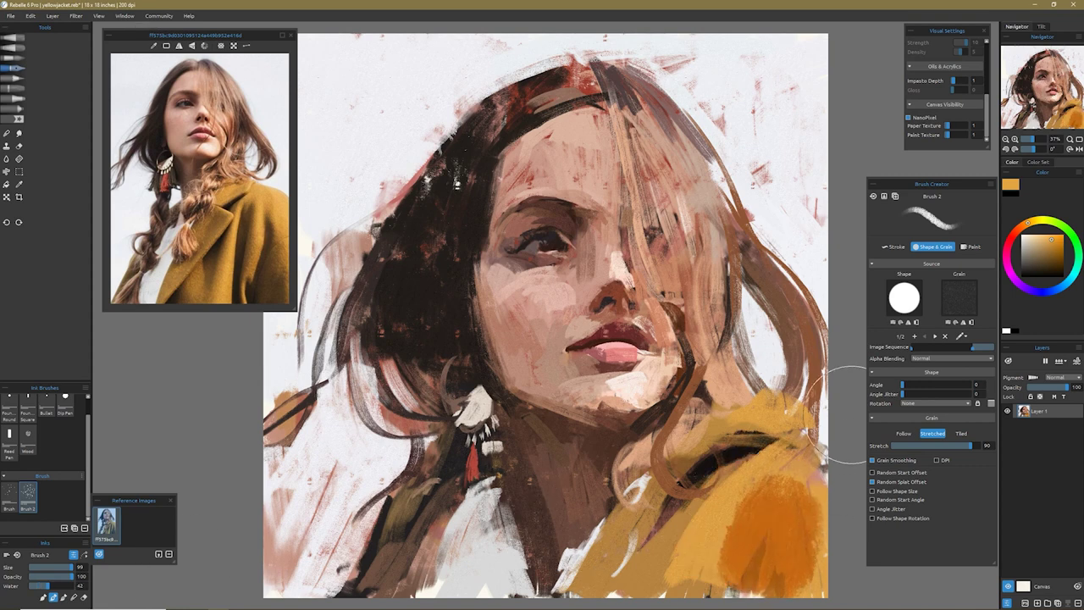
key("ctrl+z")
- Sharpen the earring's red tassel, the dark lip line and the eye's upper lid with small ink strokes
left_click(471, 457, "alt")
left_click_drag(581, 342, 631, 337)
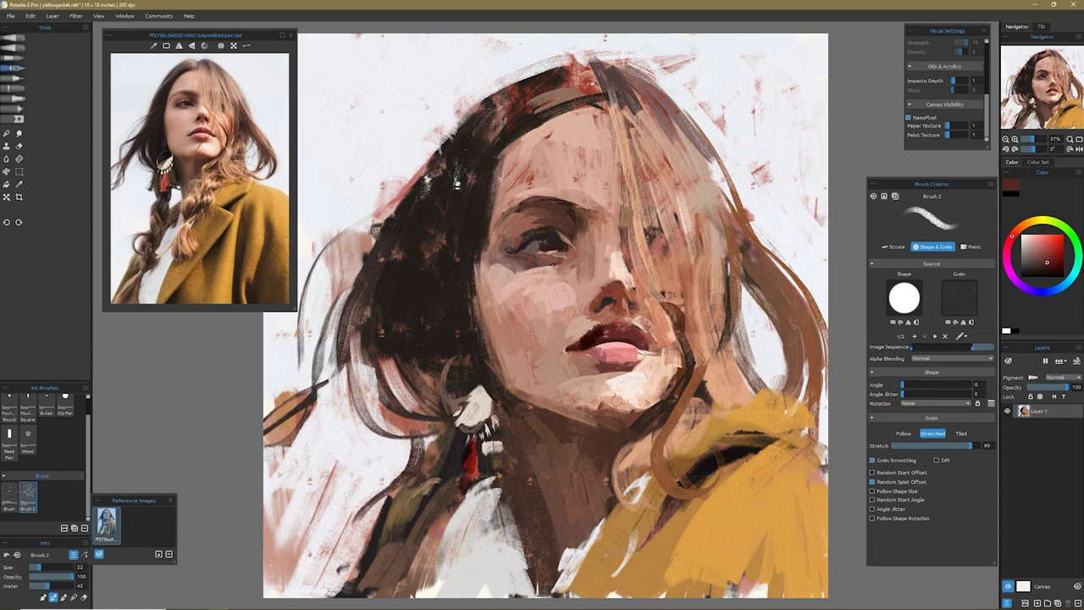
left_click(541, 238, "alt")
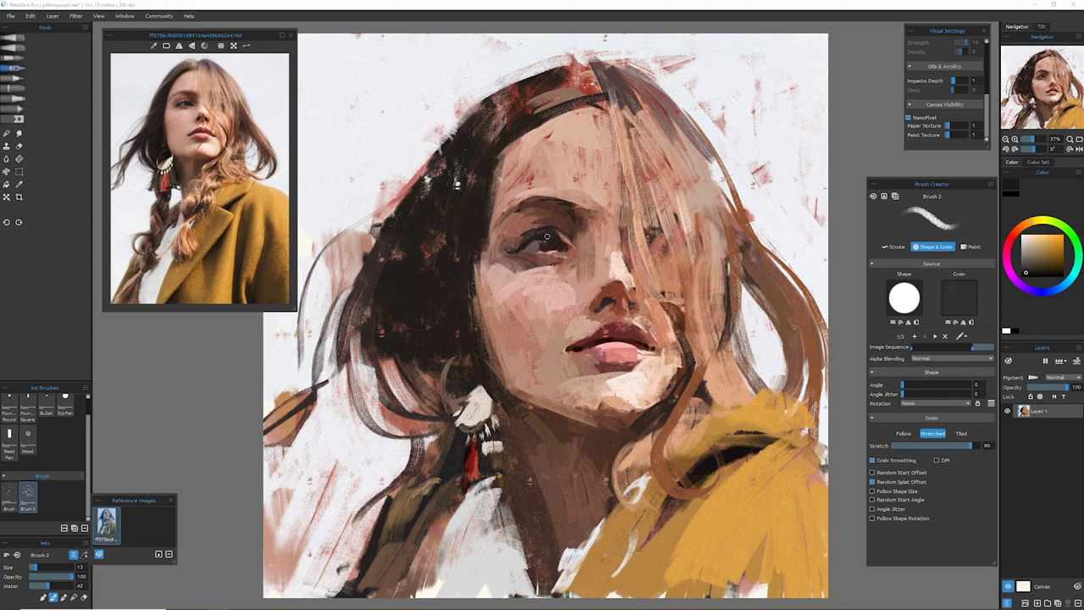
left_click_drag(533, 239, 559, 238)
- Try a dark stroke through the hair with the Wood ink pen and undo it
left_click(27, 433)
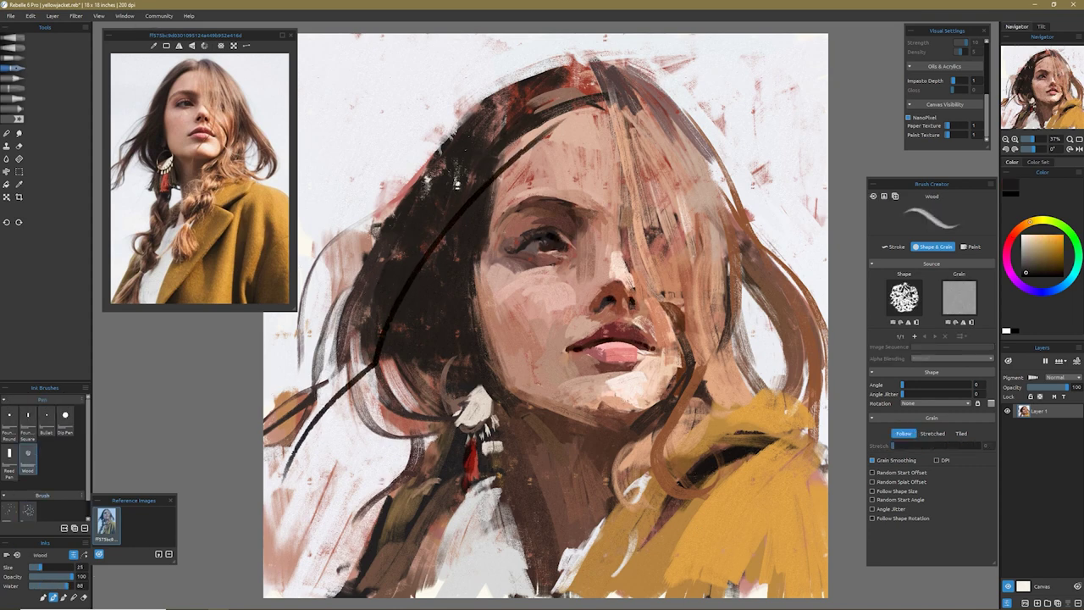
key("ctrl+z")
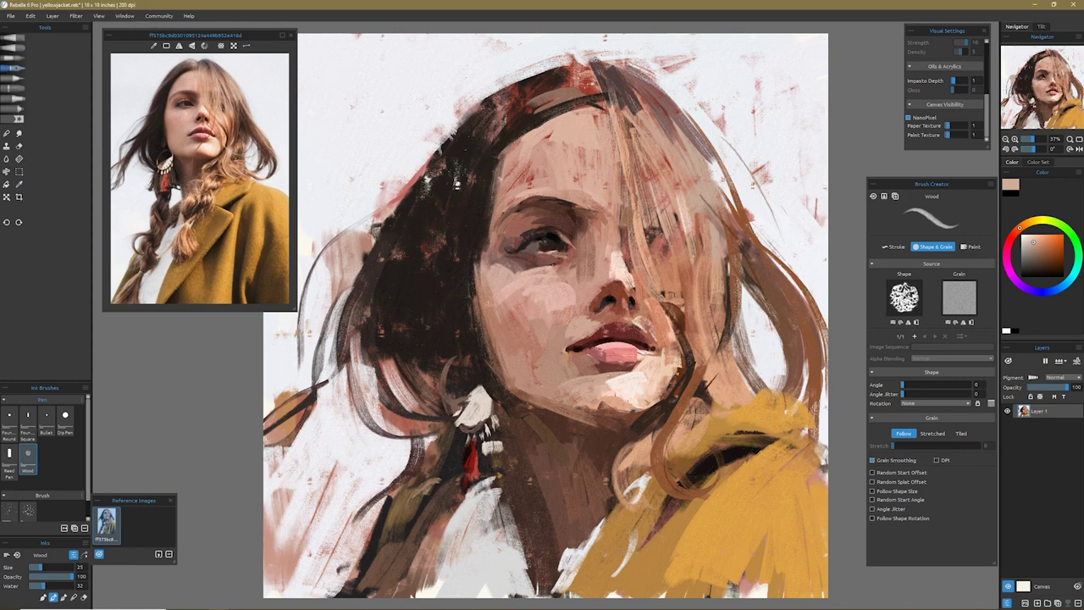
- Spatter ochre watercolor specks over the background beside the loose hair and the coat collar with Spatter 6
left_click(17, 57)
left_click(28, 430)
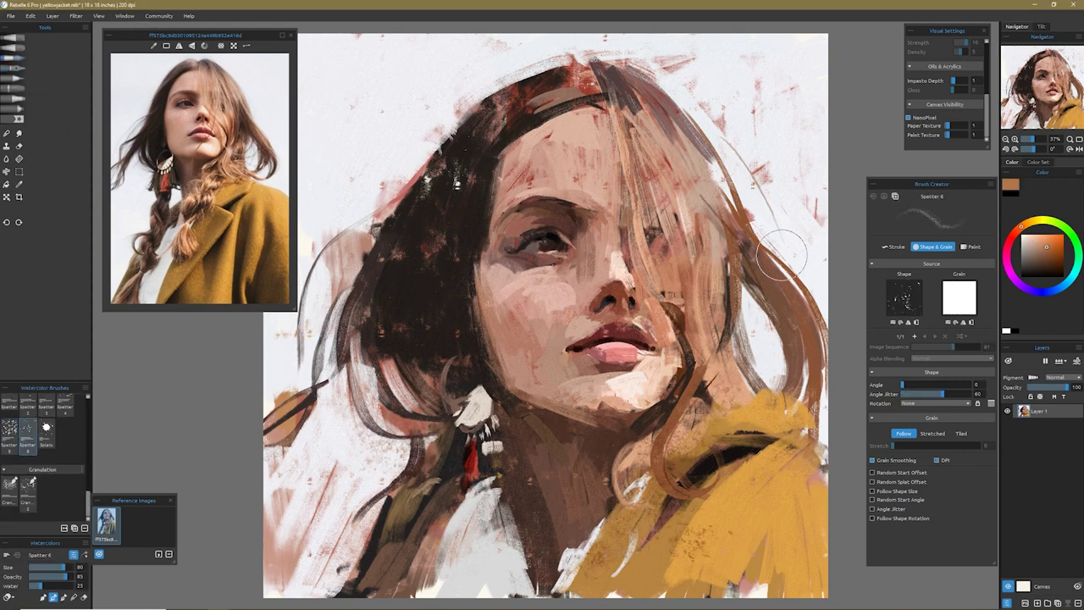
left_click_drag(781, 256, 762, 102)
left_click(733, 542, "alt")
- Smooth the forehead in sampled skin tones and touch up the earring with the Pastel Dry 3 brush
left_click(17, 87)
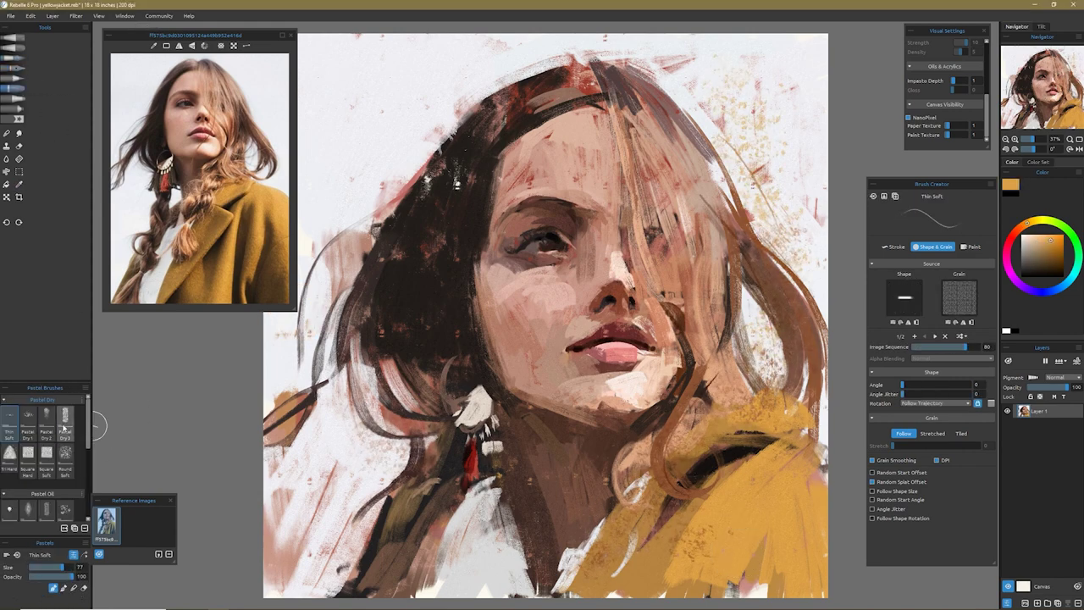
left_click(65, 417)
left_click(593, 229, "alt")
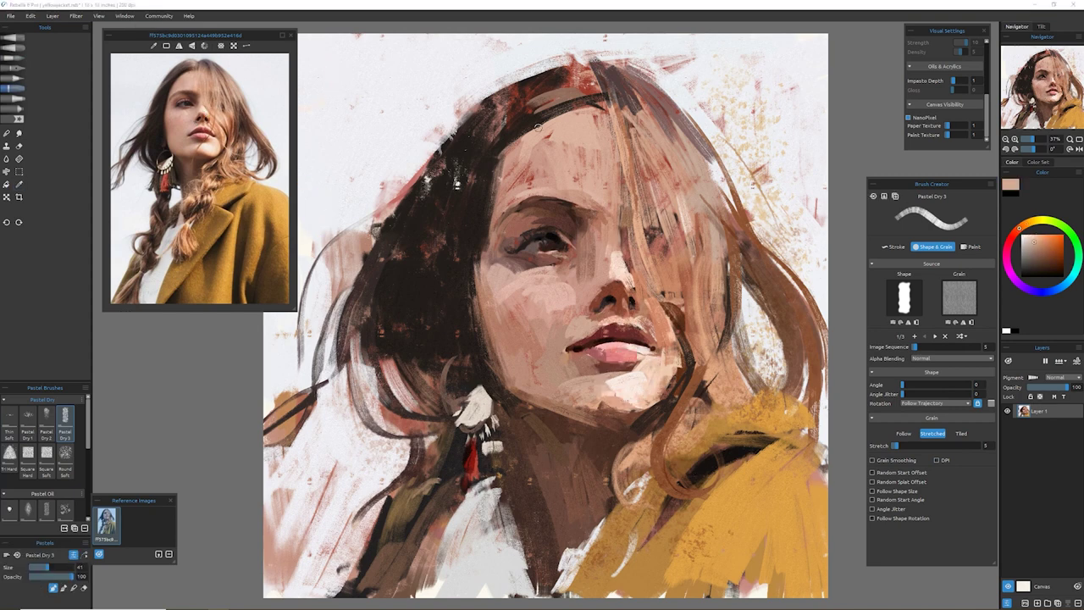
mouse_move(516, 148)
left_mouse_down()
mouse_move(592, 102)
mouse_move(570, 172)
left_mouse_up()
left_click_drag(598, 134, 598, 195)
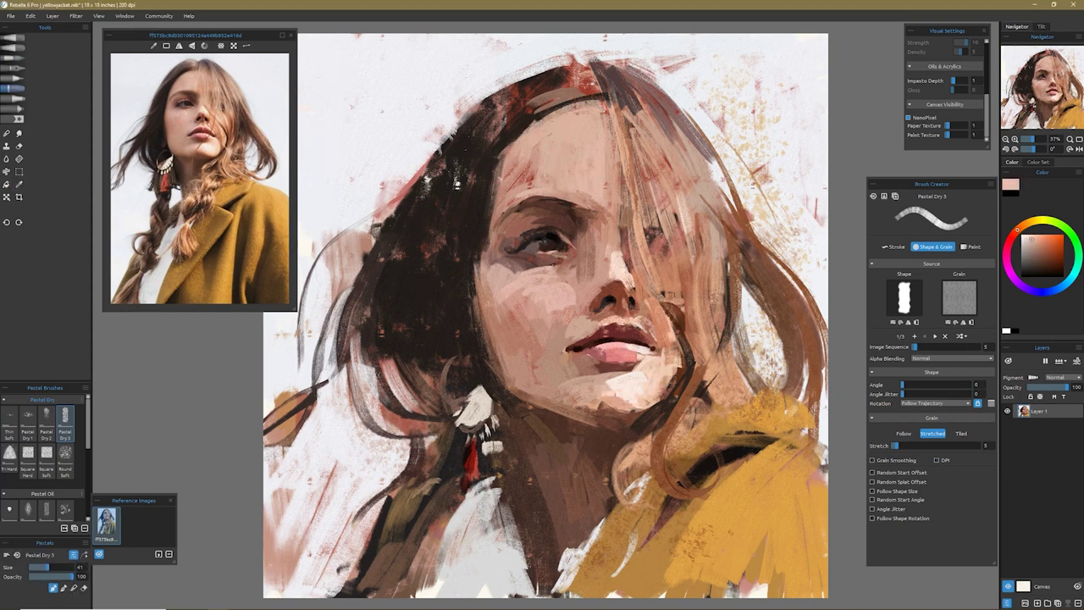
left_click(460, 403, "alt")
left_click(1042, 244)
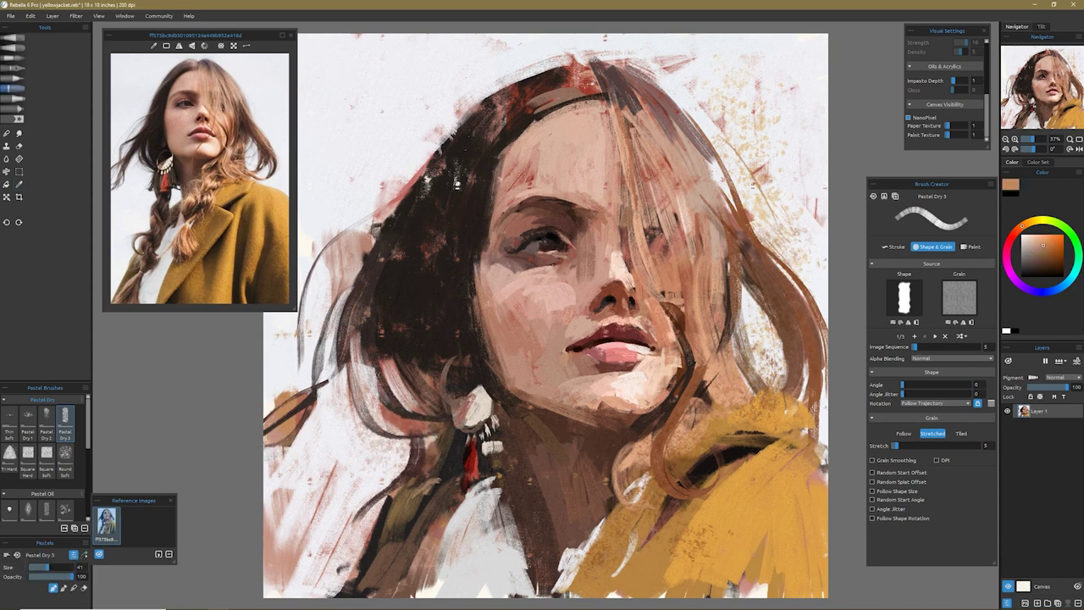
- Draw thin dark flyaway strands around the hair and across the background with the Thin Soft pastel brush
left_click(9, 421)
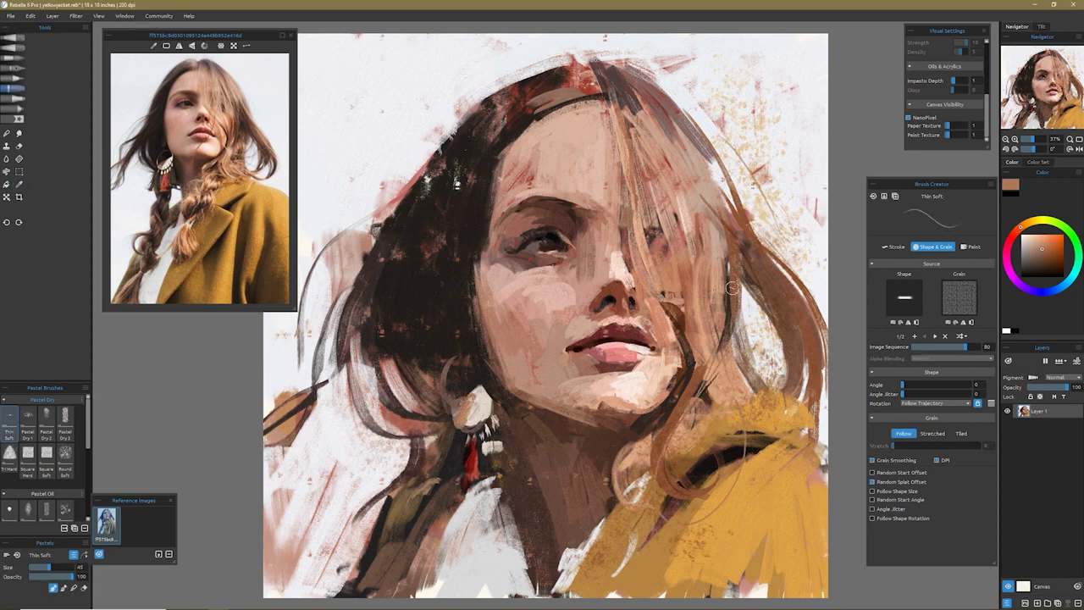
left_click(462, 160, "alt")
mouse_move(458, 118)
left_mouse_down()
mouse_move(398, 246)
mouse_move(297, 372)
left_mouse_up()
key("bracketright")
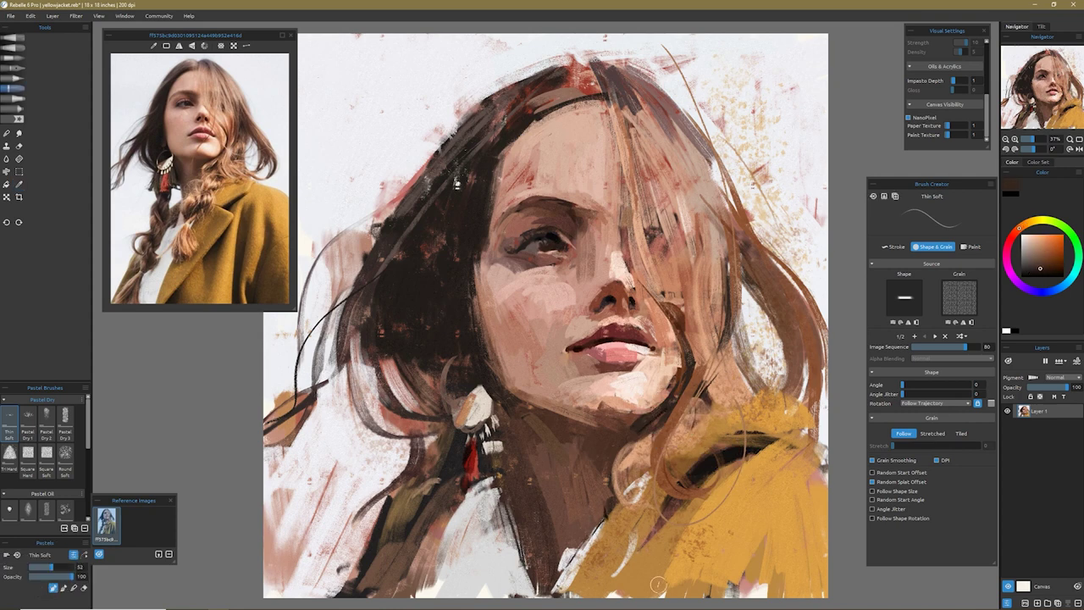
- Rework the dark hair, nose underside and coat in sampled brown, orange and ochre tones with Oil Pastel Liner
left_click(28, 508)
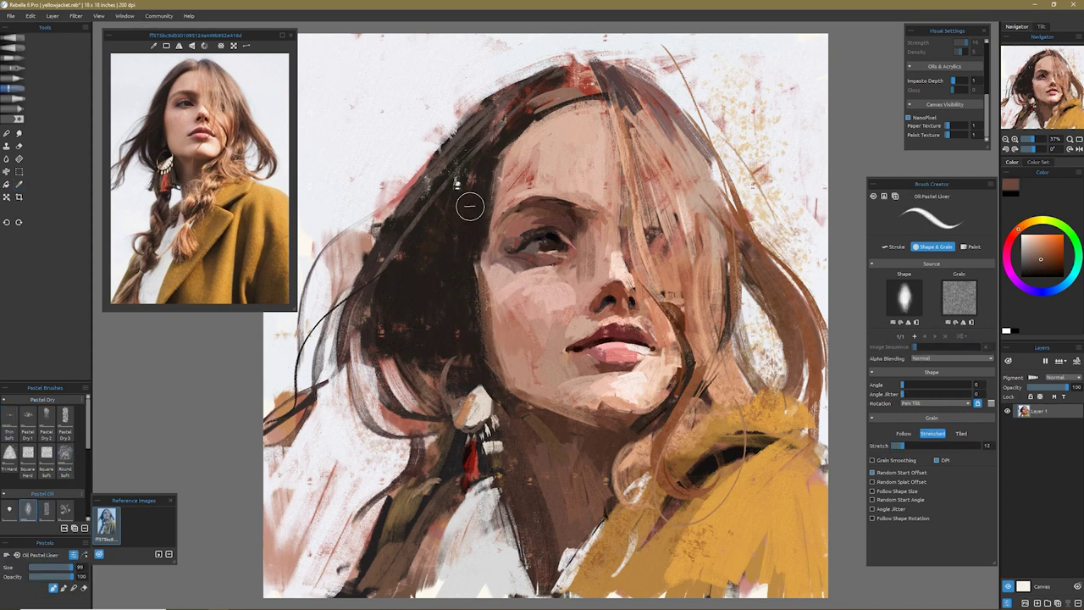
left_click(626, 392, "alt")
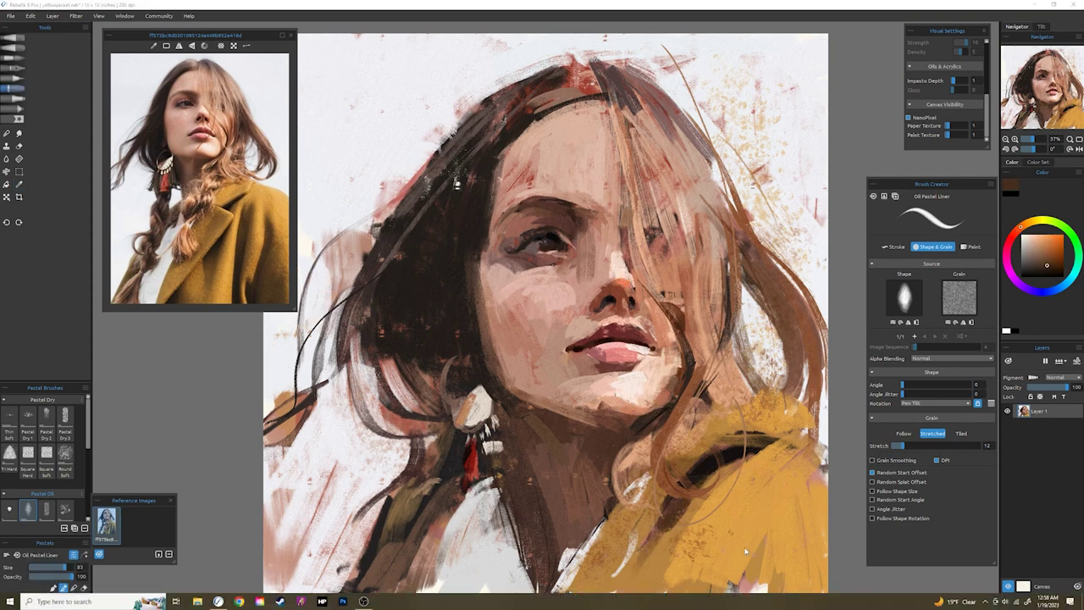
left_click(767, 513, "alt")
- Paint off-white gaps between the loose brown hair strands, reducing the brush size to 47
left_click(777, 335, "alt")
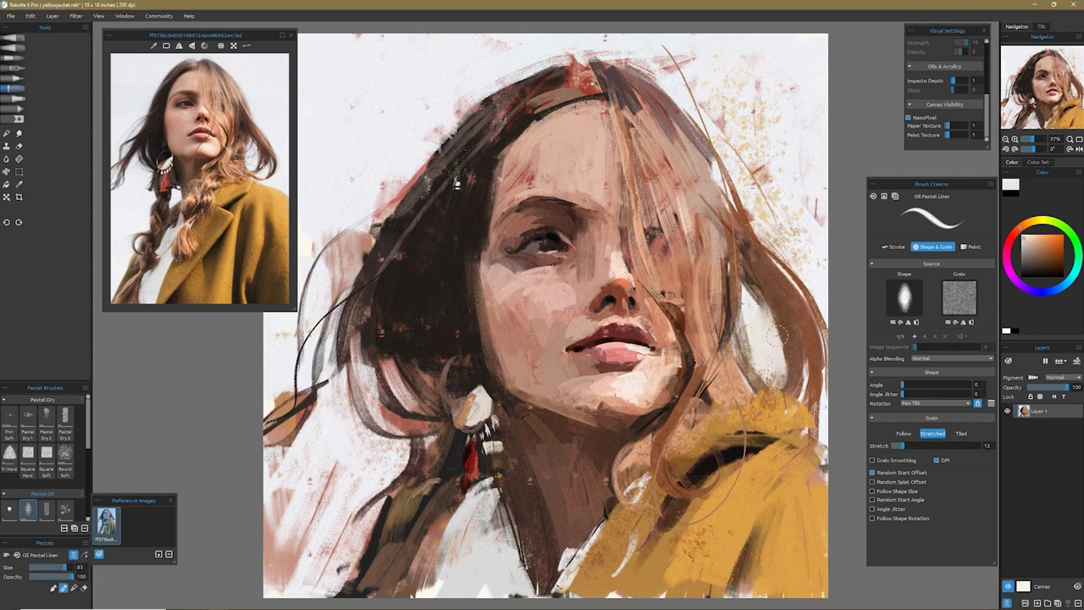
key("bracketleft")
key("bracketleft")
key("bracketleft")
left_click(786, 315, "alt")
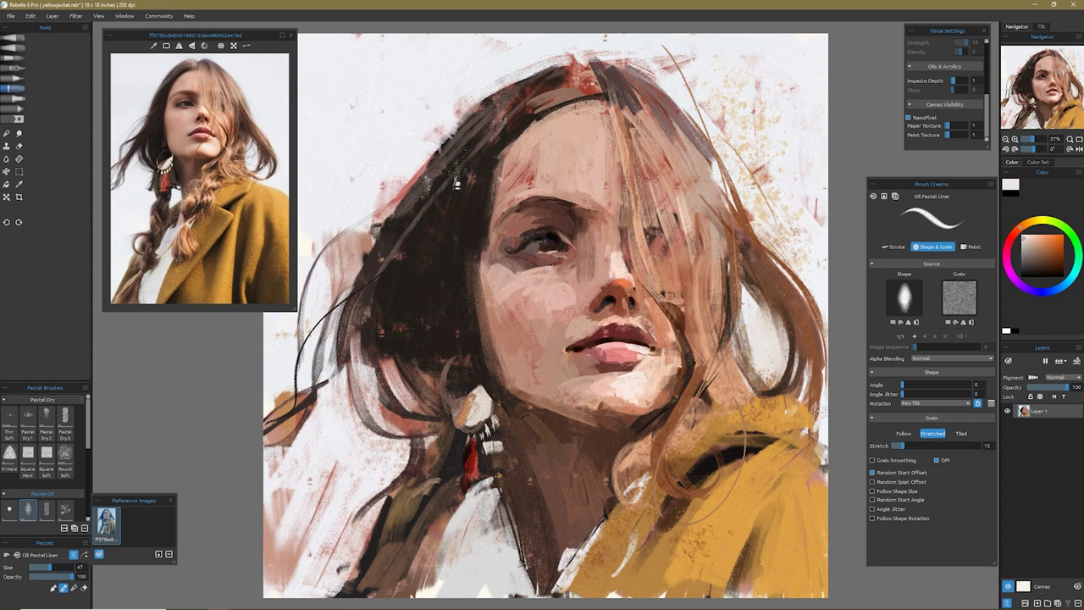
- Enlarge the brush to size 92 and blend the forehead and jawline with sampled skin and brown tones
key("bracketright")
key("bracketright")
key("bracketright")
key("bracketright")
left_click(503, 177, "alt")
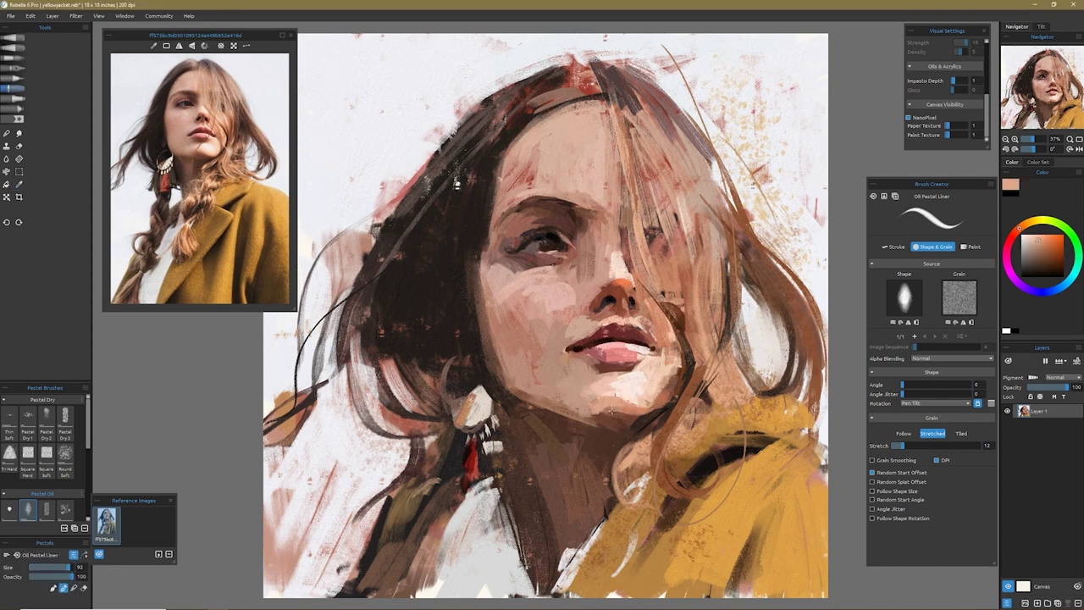
left_click(610, 400, "alt")
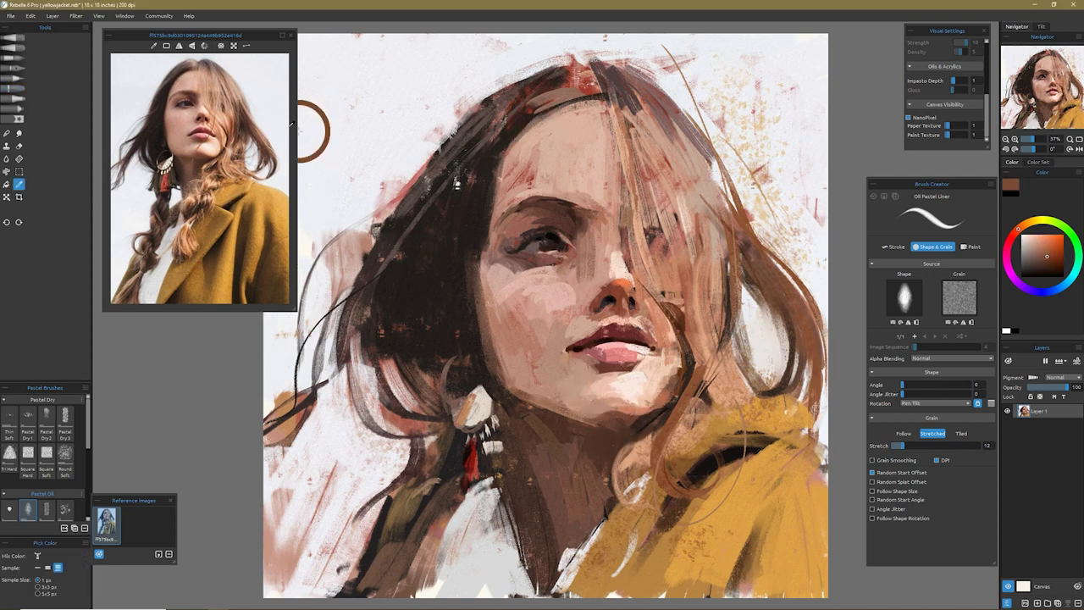
- Refine the lips and the skin around the eye and brow with sampled tones at brush size 73
left_click(579, 346, "alt")
left_click(592, 223, "alt")
key("bracketleft")
key("bracketleft")
key("bracketleft")
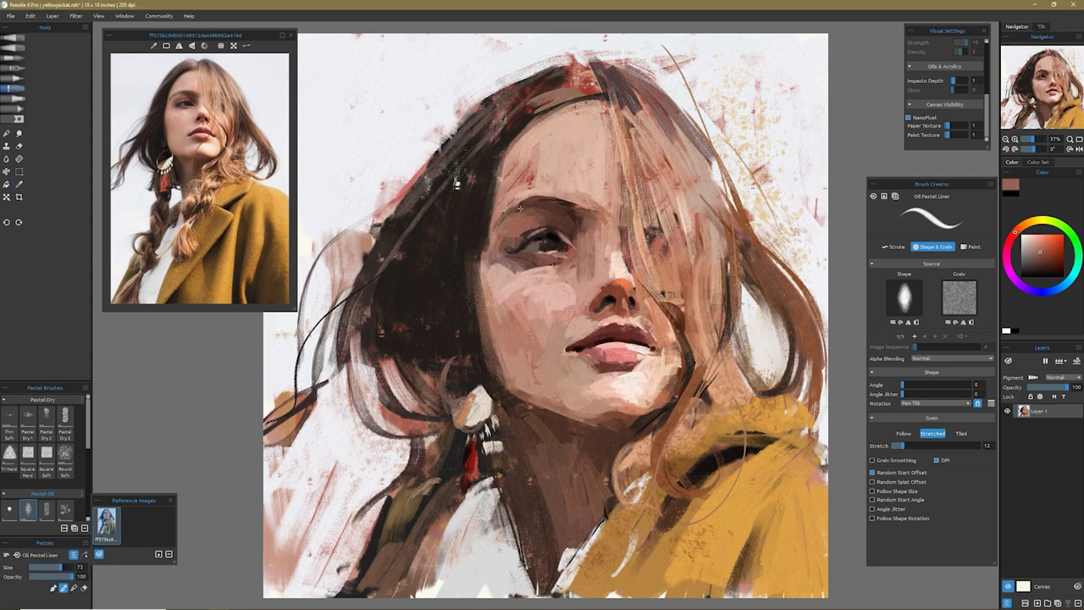
left_click(586, 203, "alt")
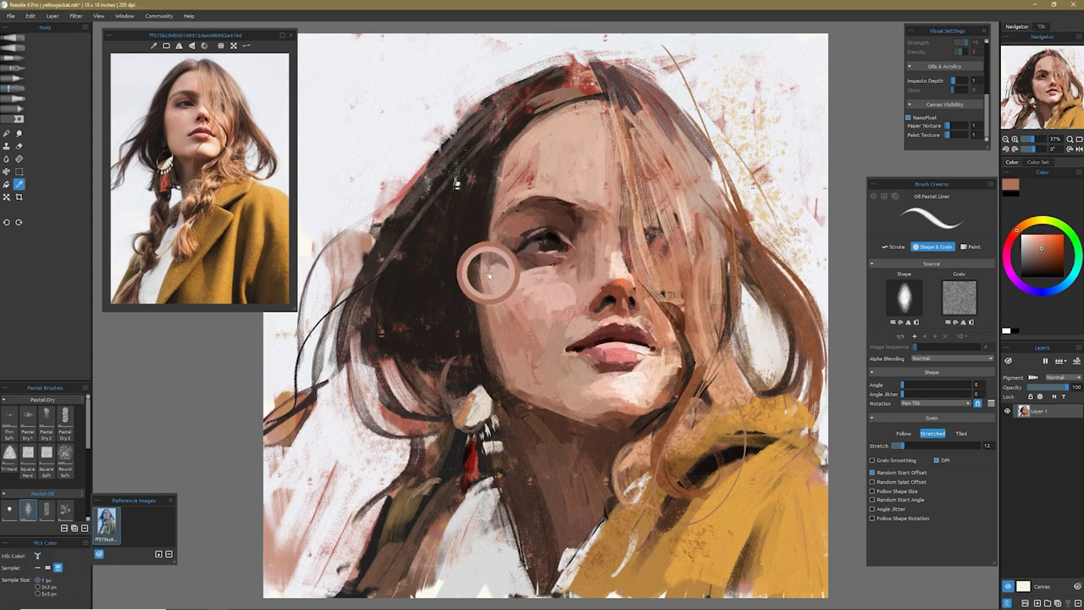
- Blend the cheek, temple and forehead over the red patches with sampled skin tones and pick the lip pink
left_click(485, 292, "alt")
left_click(506, 272, "alt")
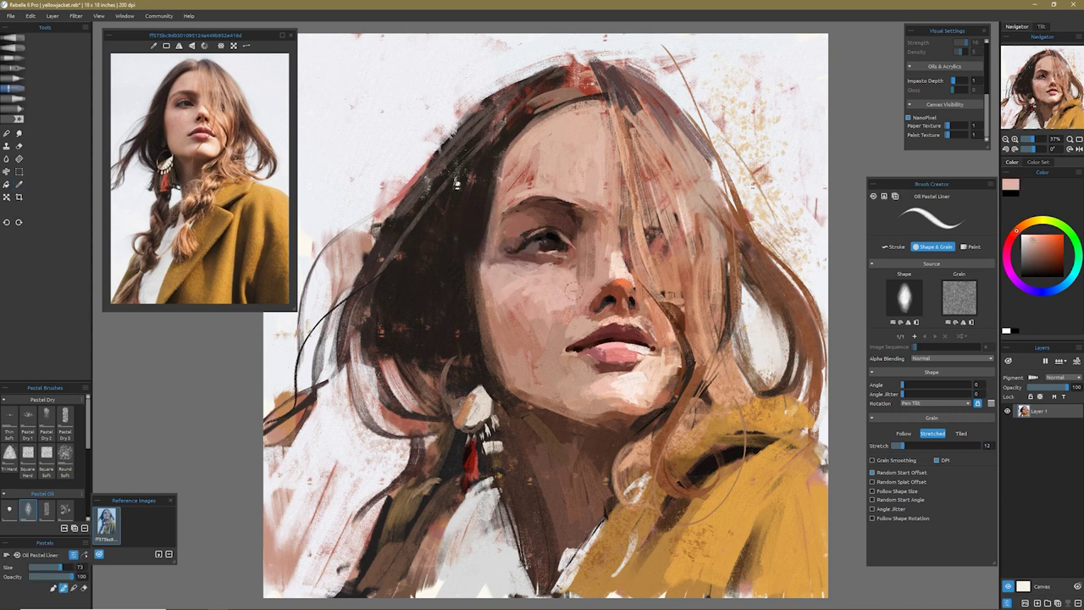
left_click_drag(527, 182, 525, 110)
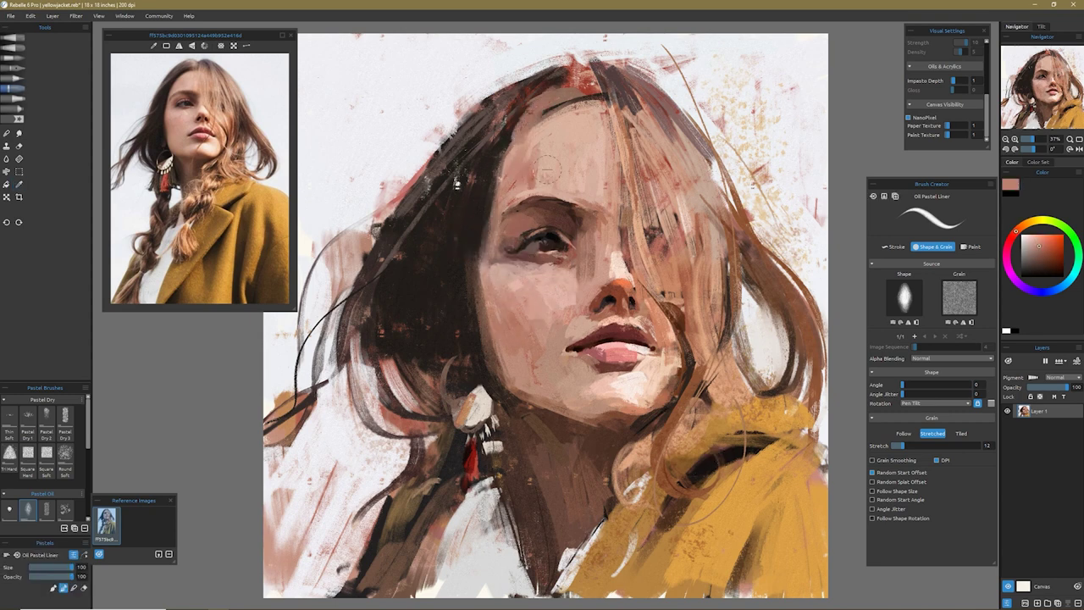
key("bracketleft")
key("bracketleft")
left_click(613, 354, "alt")
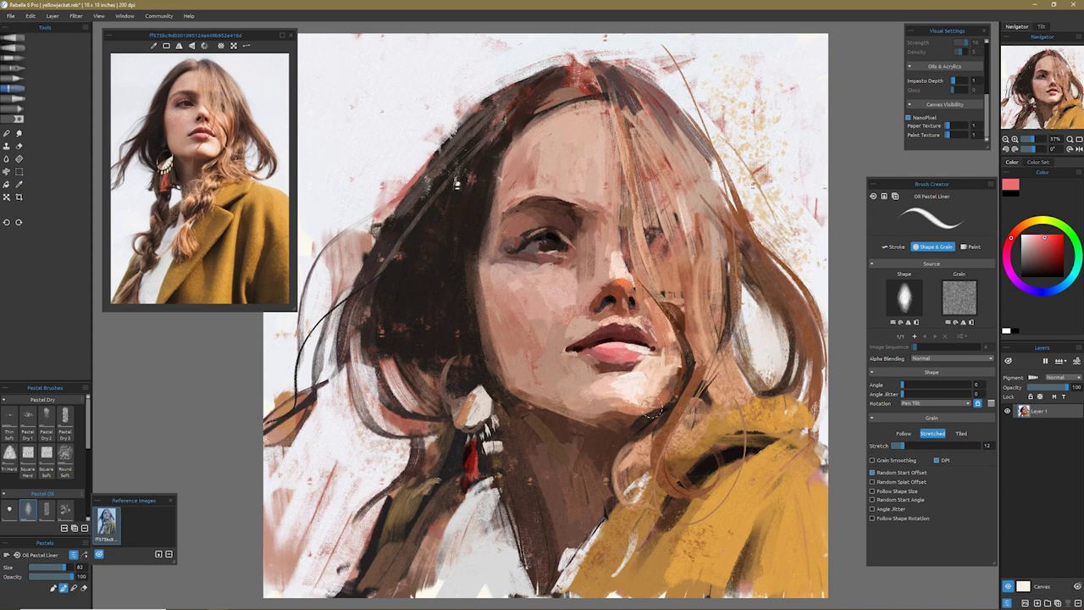
- Select the Charcoal 3 brush after trying Wax Scrape 2, reduce it to size 23 and sample under-eye and dark hair tones
scroll(47, 457, "down", 5)
left_click(28, 438)
scroll(47, 457, "up", 5)
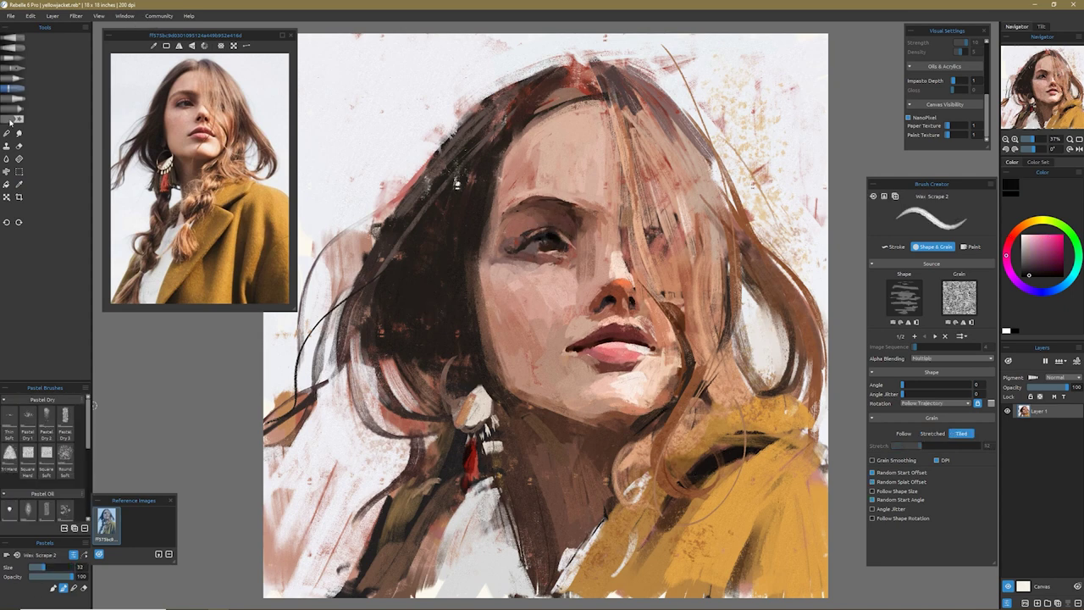
scroll(47, 457, "down", 5)
left_click(46, 466)
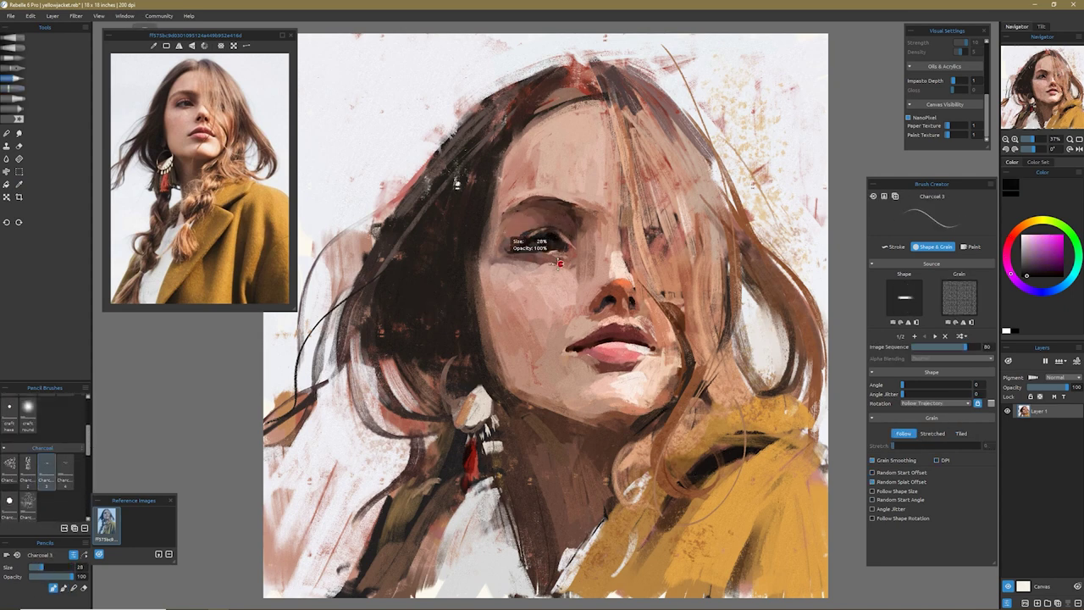
key("bracketleft")
key("bracketleft")
left_click(552, 248, "alt")
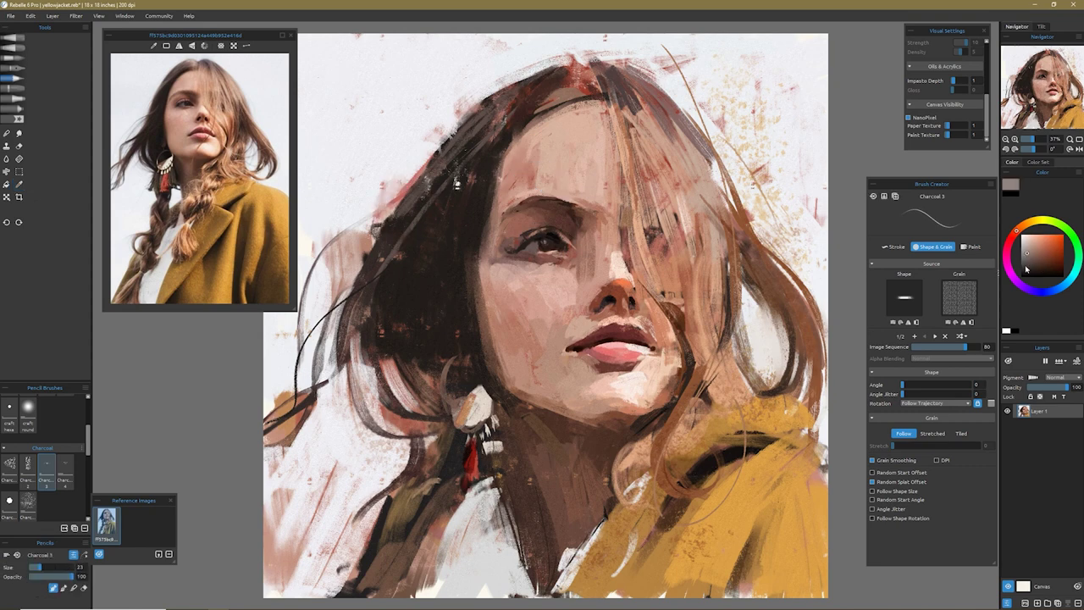
left_click(448, 288, "alt")
- Switch to the Charcoal 2 brush, sample a warm brown beside the nose and enlarge the brush to size 100
left_click(28, 466)
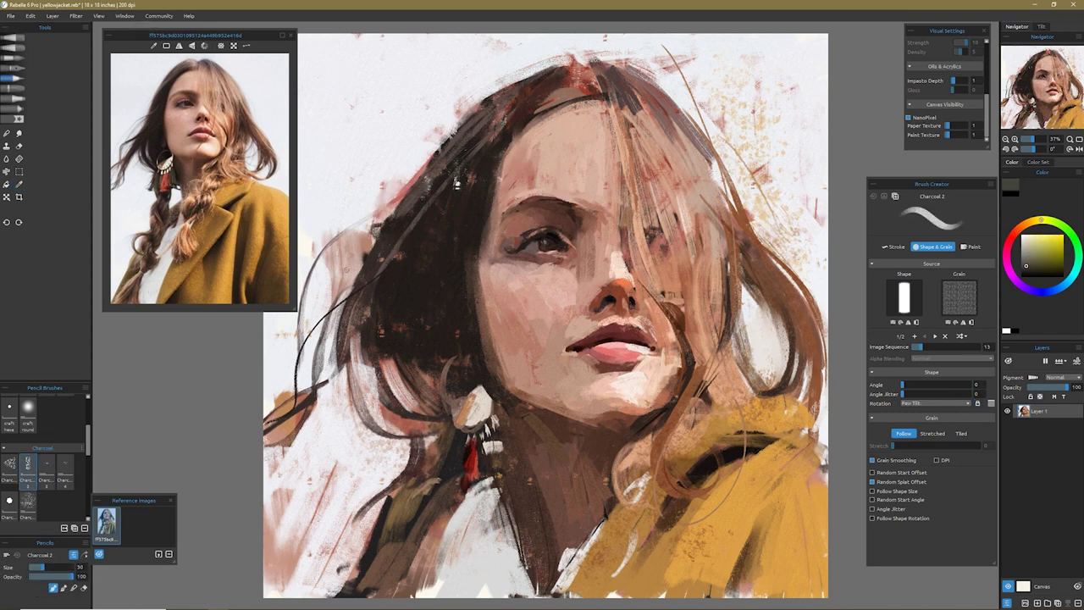
left_click(639, 331, "alt")
key("bracketright")
key("bracketright")
key("bracketright")
key("bracketright")
key("bracketright")
key("bracketright")
key("bracketright")
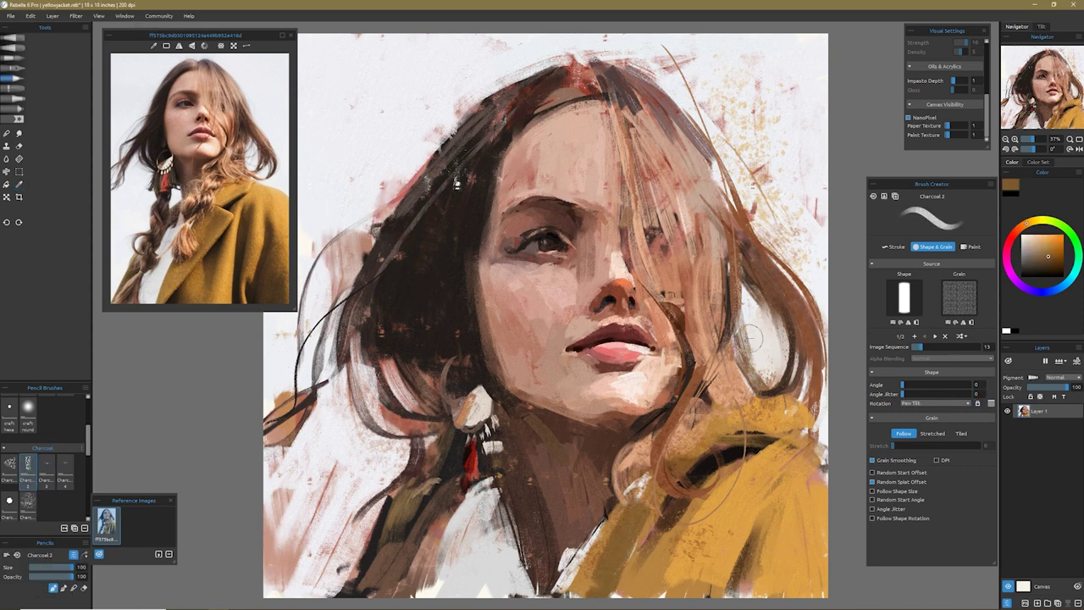
- Flip the whole portrait horizontally with the Transform tool
left_click(11, 15)
mouse_move(75, 17)
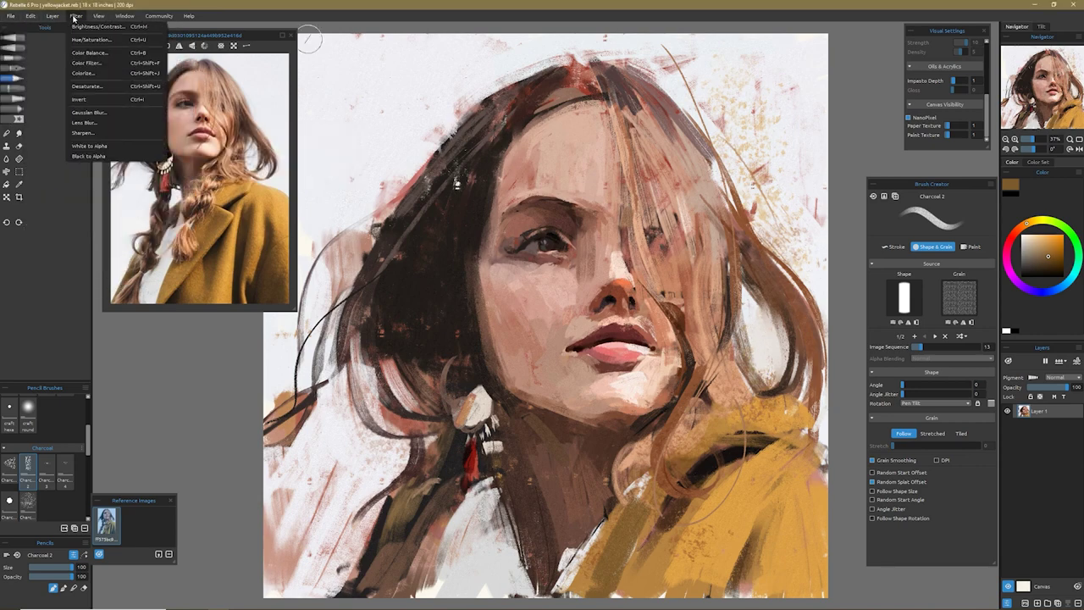
mouse_move(30, 16)
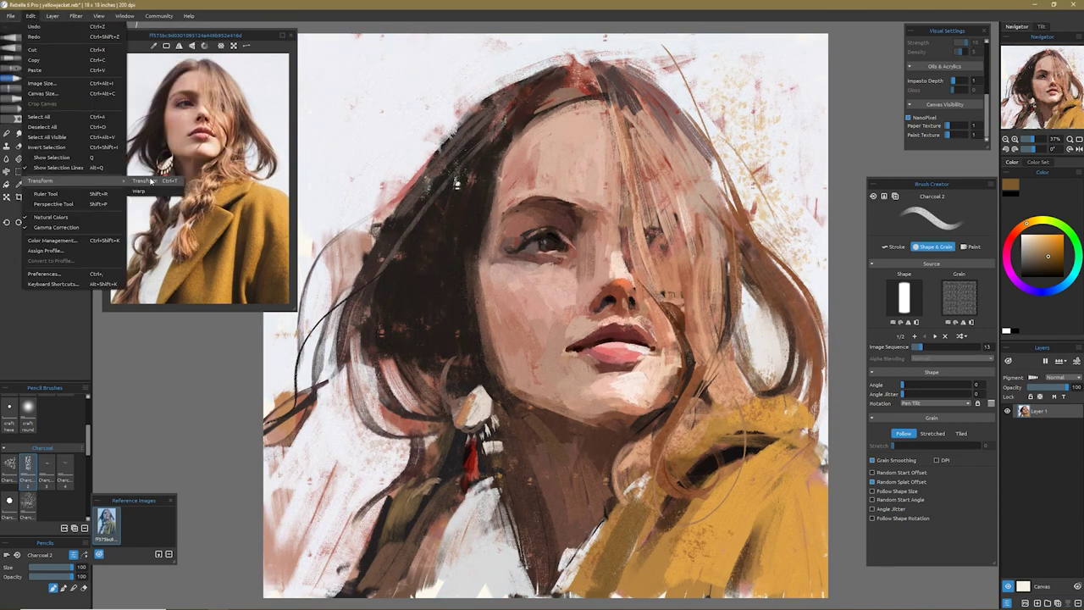
left_click(150, 180)
left_click(49, 592)
left_click(51, 15)
mouse_move(75, 15)
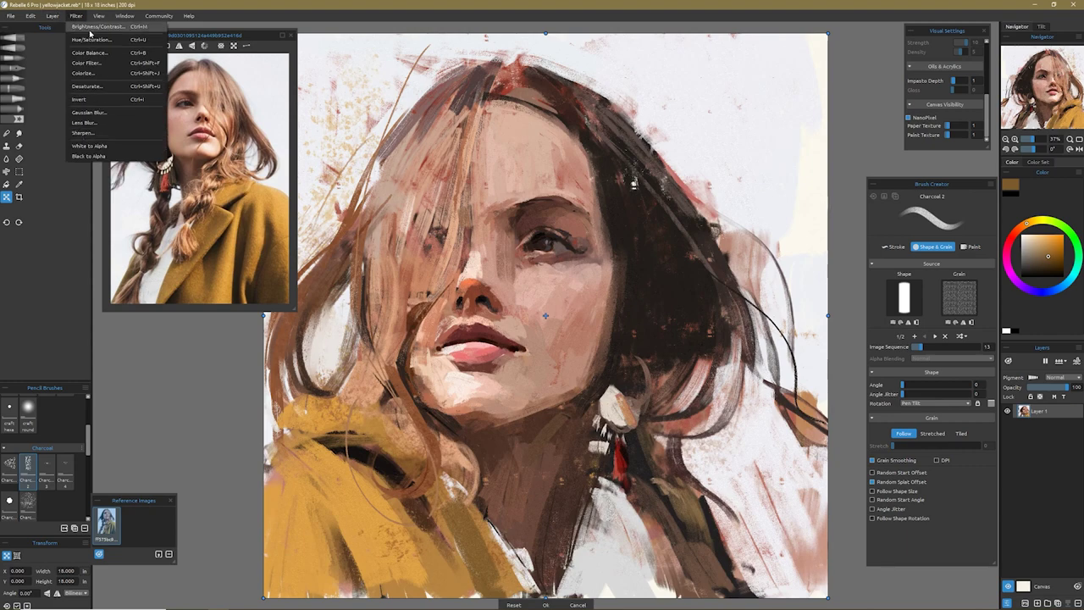
- Warp the flipped portrait around the face and dark hair, and apply the transform
left_click(17, 555)
mouse_move(477, 385)
left_mouse_down()
mouse_move(455, 223)
mouse_move(500, 194)
mouse_move(640, 161)
mouse_move(641, 297)
left_mouse_up()
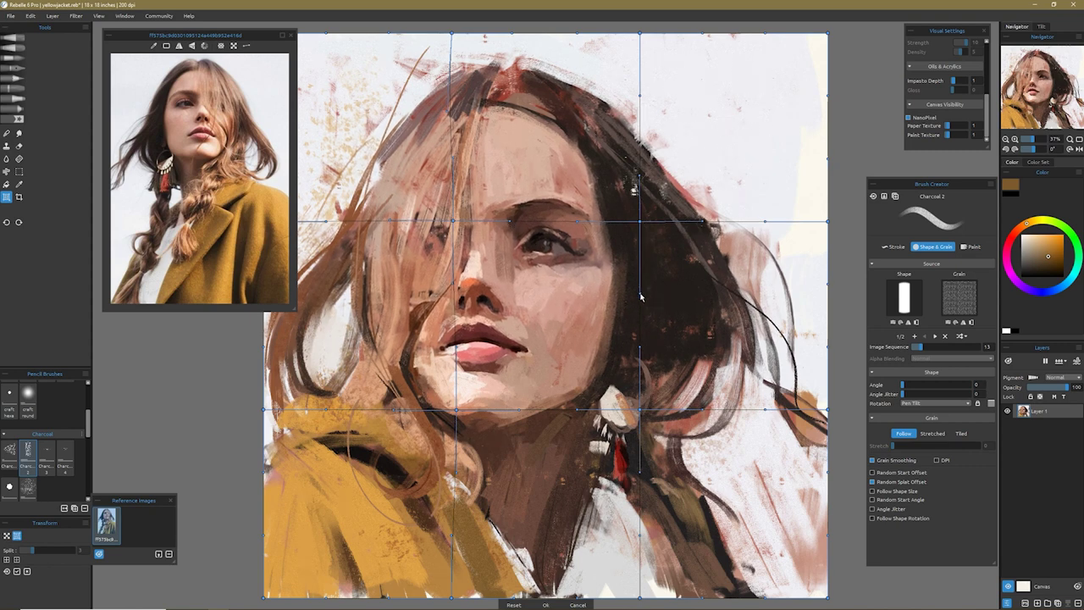
key("Return")
- Spray sampled off-white over the outer hair strands and background edge with the Spray 4 airbrush at size 50
key("r")
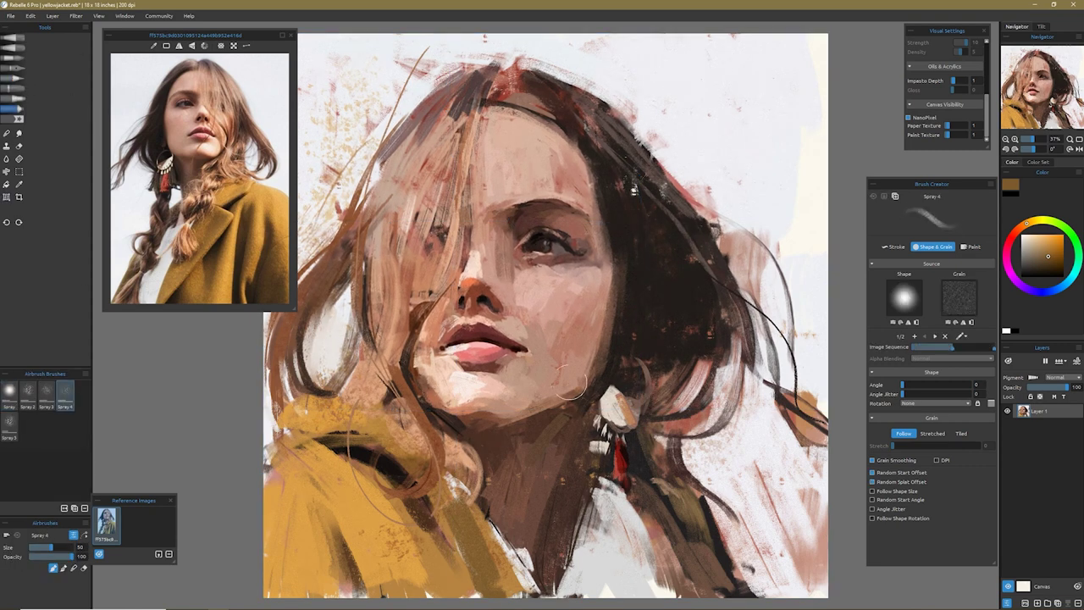
left_click(573, 385, "alt")
left_click(313, 223, "alt")
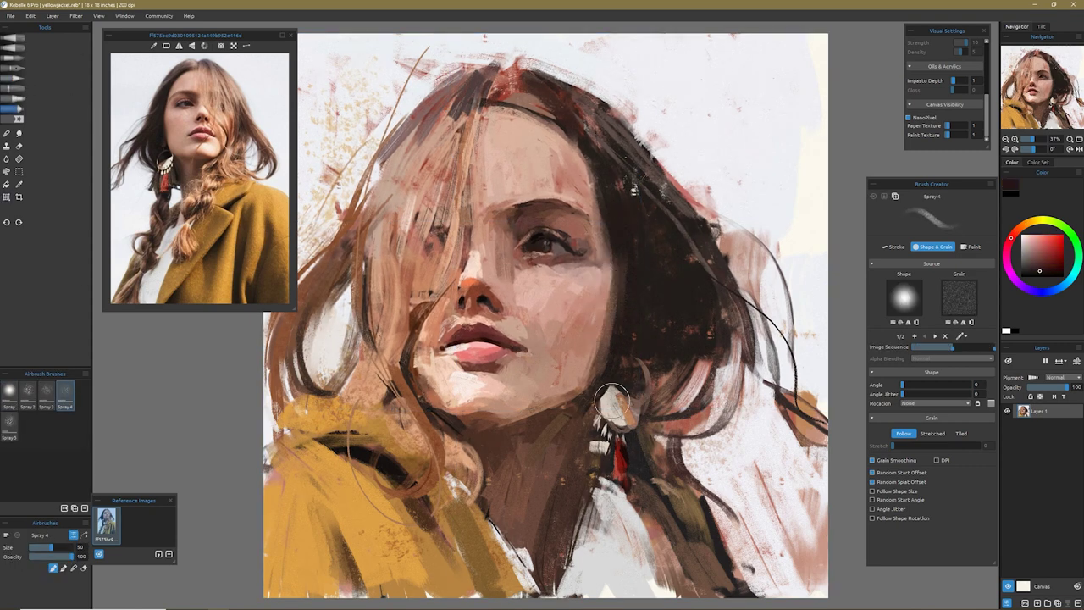
left_click_drag(315, 254, 364, 398)
left_click_drag(788, 585, 819, 360)
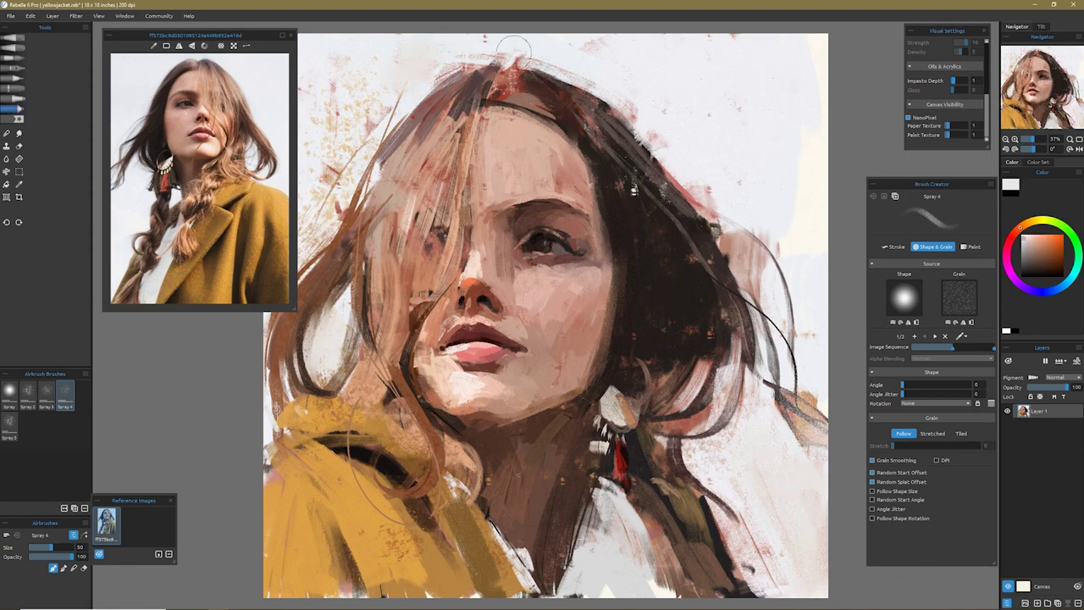
- Cover the red patch at the crown and rework the hairline with sampled dark and light tones
key("p")
left_click(563, 93, "alt")
mouse_move(563, 94)
left_mouse_down()
mouse_move(568, 108)
mouse_move(517, 53)
left_mouse_up()
left_click(310, 104, "alt")
mouse_move(499, 127)
left_mouse_down()
mouse_move(552, 107)
mouse_move(574, 133)
left_mouse_up()
- Paint sampled brown strands over the crown and along the dark hair's outer edge with the Round 2 oil brush at size 43
key("o")
left_click(542, 51, "alt")
left_click_drag(504, 64, 550, 52)
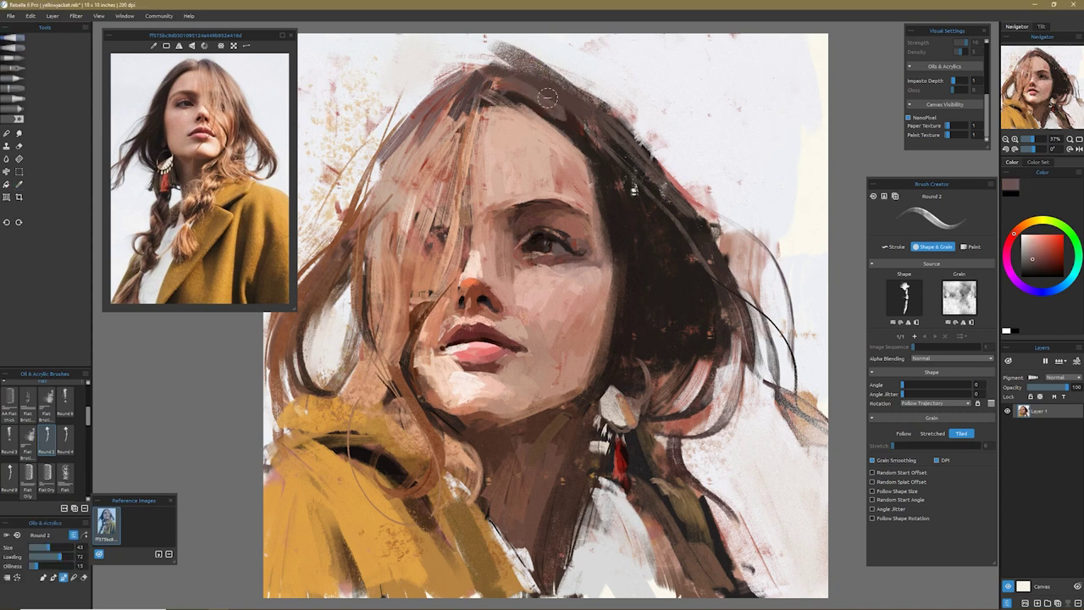
left_click_drag(601, 100, 718, 222)
- Paint sampled peach on the cheek beside the nose and brown strands through the loose hair over the covered eye
left_click(203, 165, "alt")
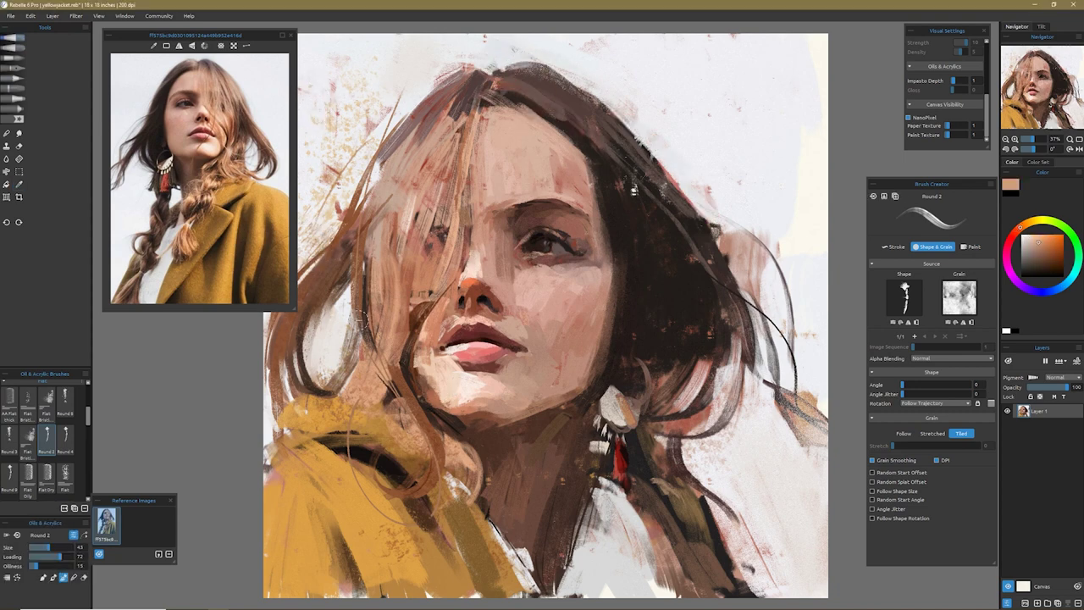
left_click_drag(415, 279, 407, 352)
left_click(372, 254, "alt")
mouse_move(372, 246)
left_mouse_down()
mouse_move(287, 339)
mouse_move(271, 381)
left_mouse_up()
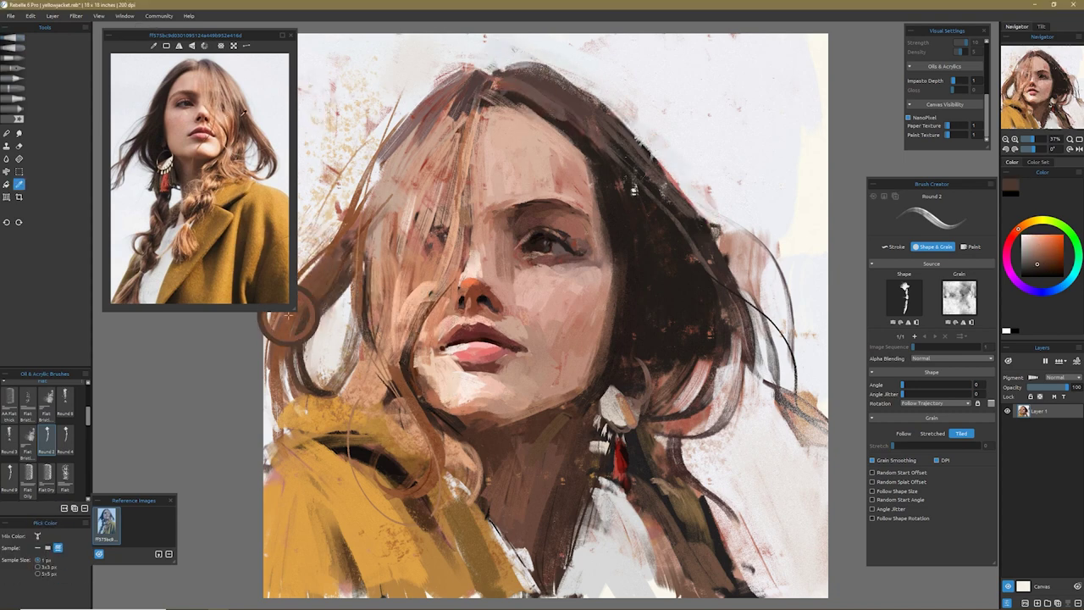
left_click_drag(385, 169, 376, 330)
left_click_drag(397, 131, 356, 242)
left_click_drag(428, 221, 411, 254)
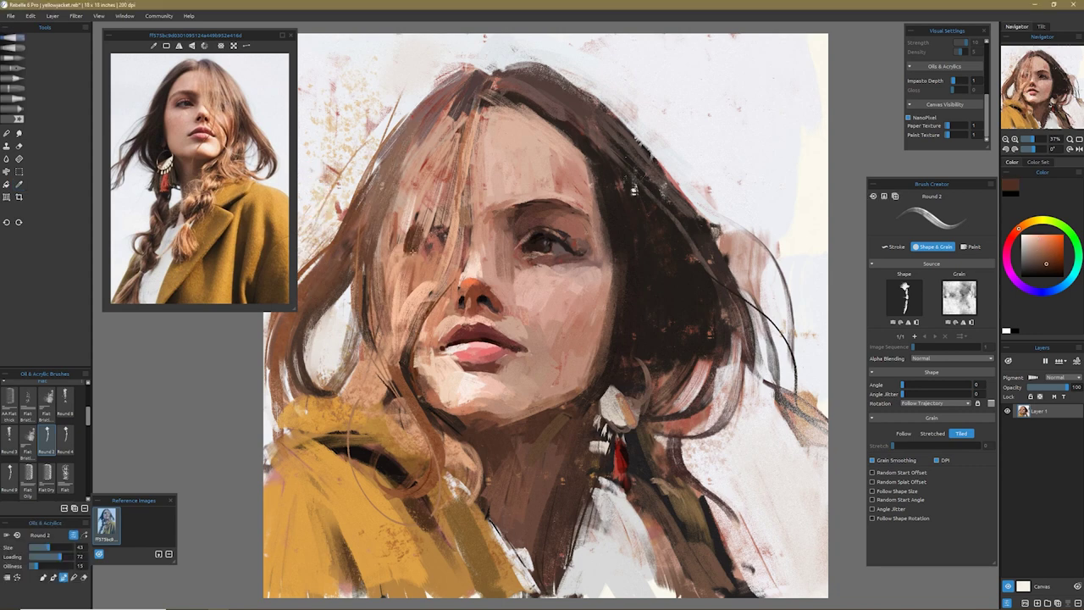
- Darken the shadow along the jaw and neck with sampled brown, and sample warm skin tones
left_click(395, 245, "alt")
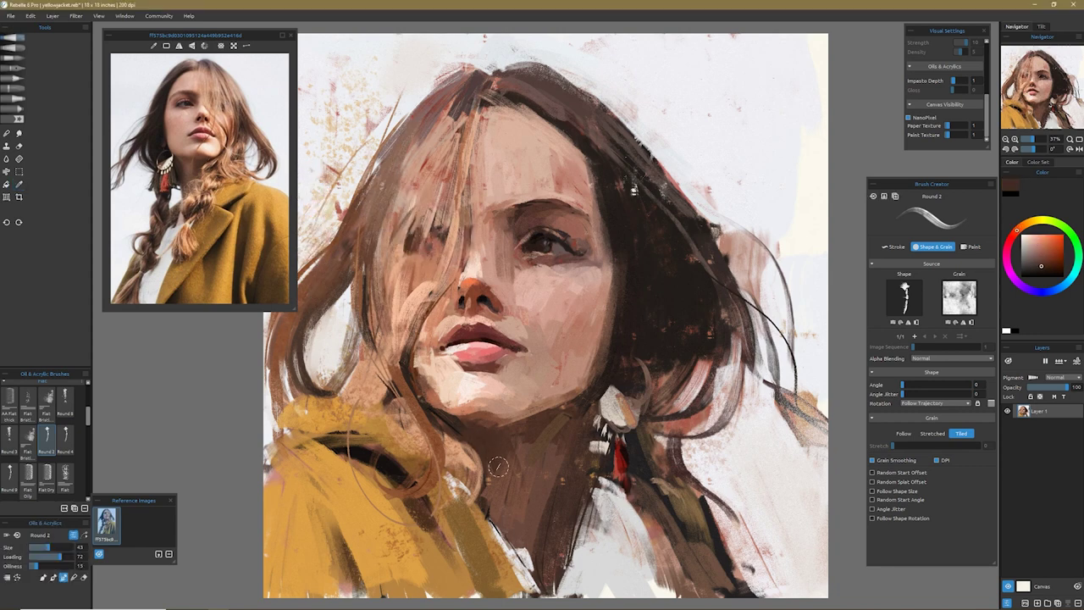
mouse_move(599, 339)
left_mouse_down()
mouse_move(584, 464)
mouse_move(535, 592)
left_mouse_up()
left_click(514, 495, "alt")
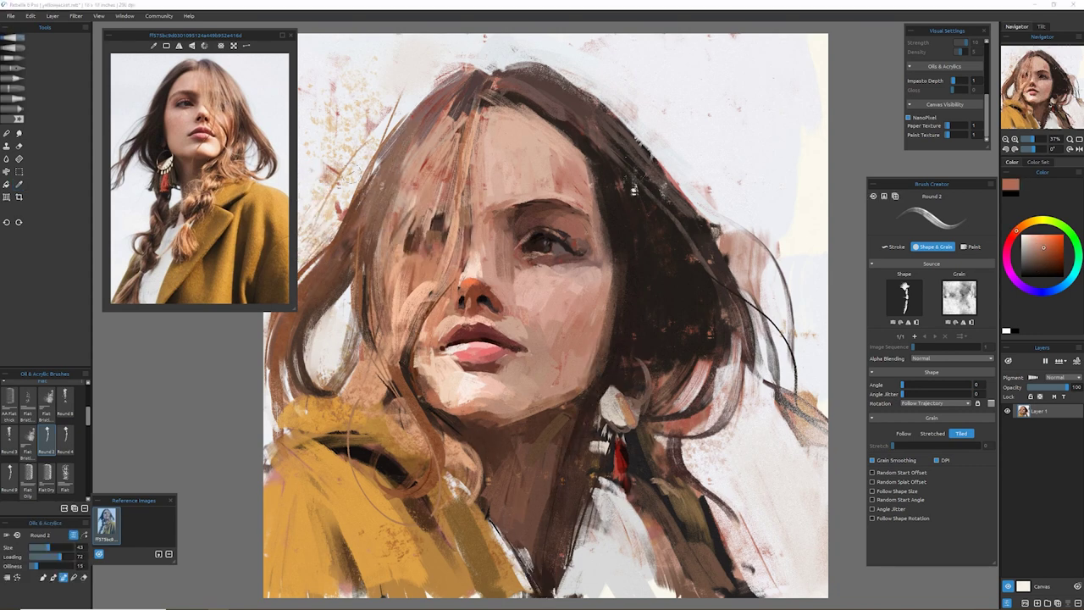
left_click(314, 209, "alt")
- Flip the portrait back to its original orientation and add a new layer above the painting
left_click(10, 15)
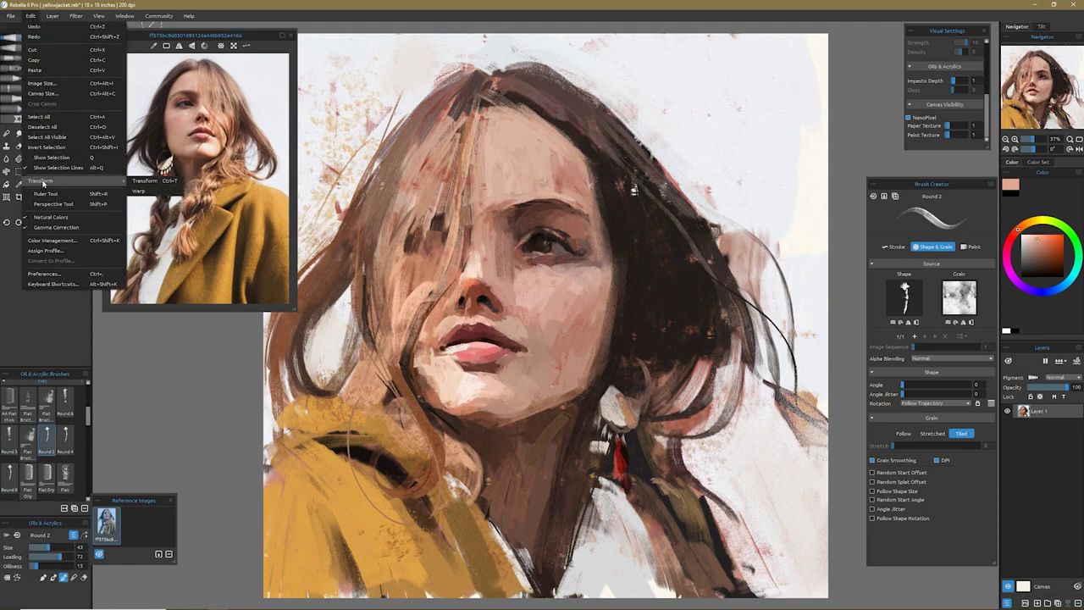
left_click(33, 47)
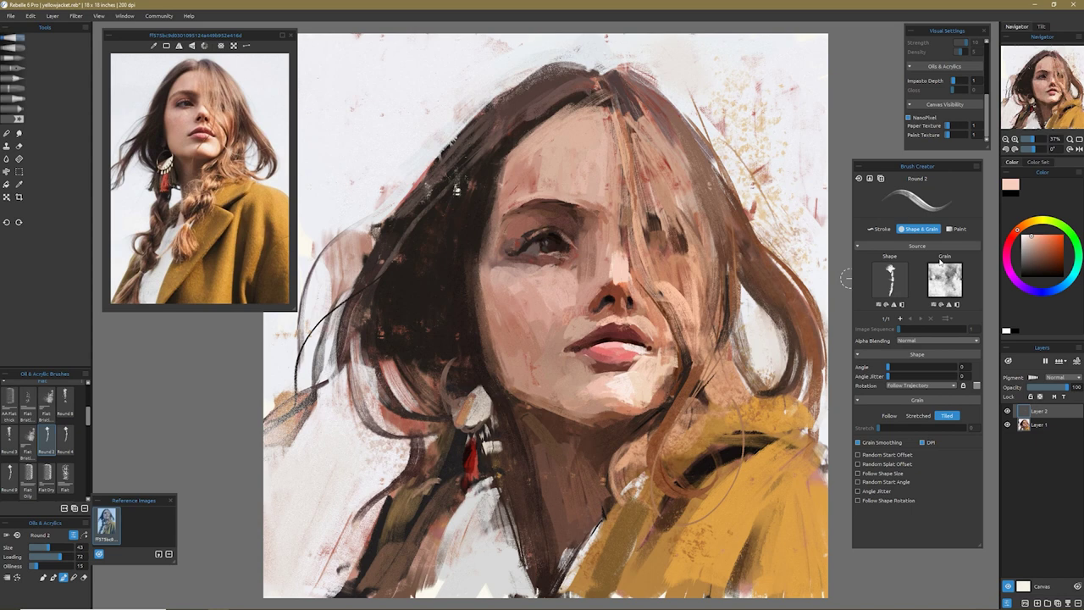
- Paint peach strokes over the cheek and forehead, and sweep a brown strand across the crown with the Round 4 brush
left_click_drag(685, 254, 690, 330)
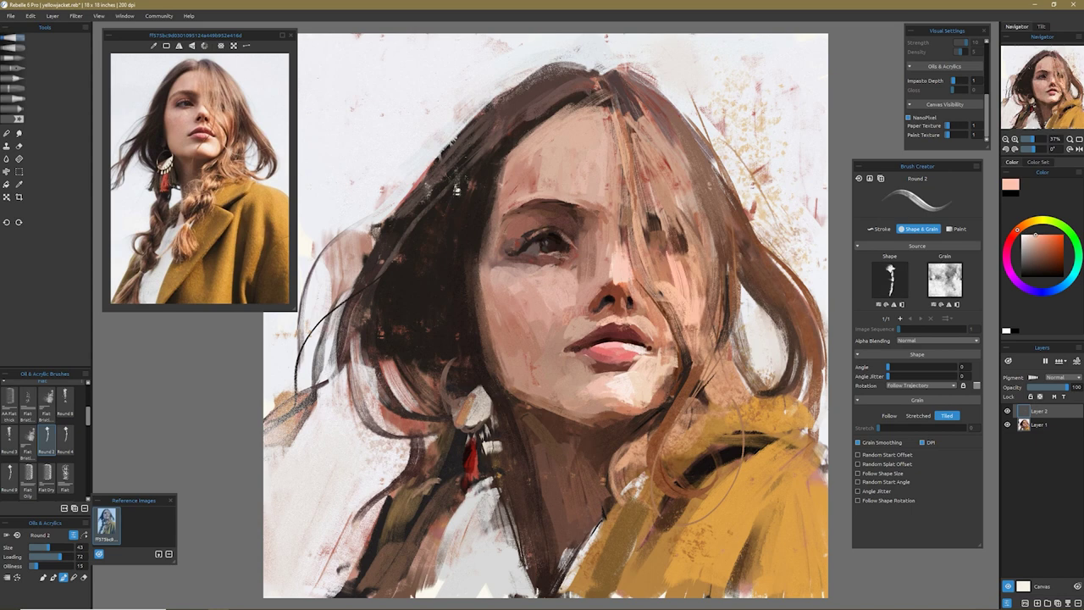
left_click_drag(586, 143, 584, 210)
left_click(65, 436)
left_click(584, 370, "alt")
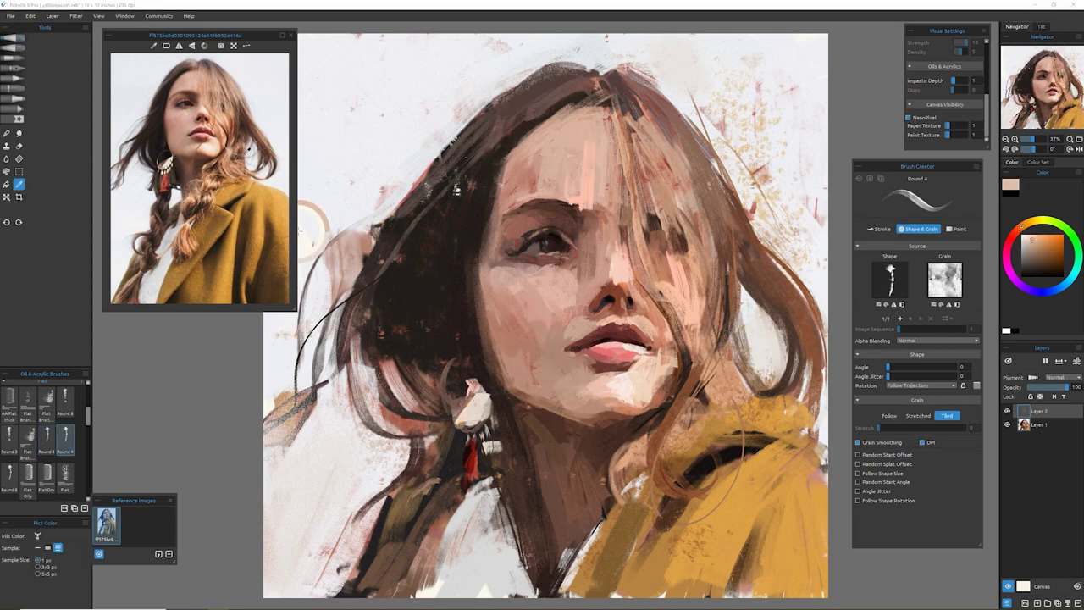
left_click_drag(446, 131, 603, 44)
- Set the new layer's blending mode to Color Dodge, lower its opacity and sample a background tone
left_click(1056, 376)
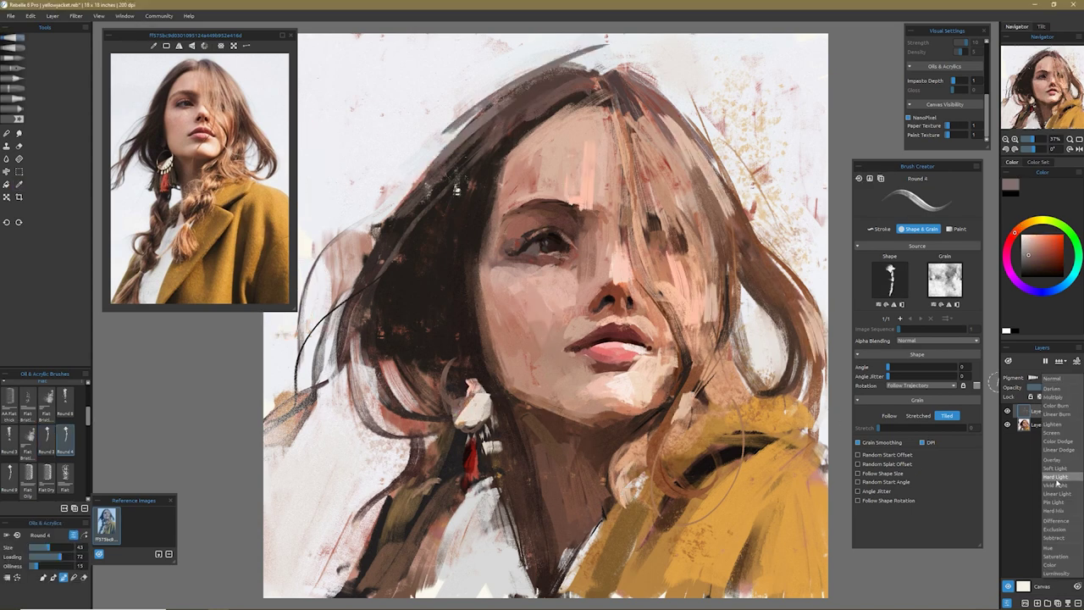
left_click(1058, 440)
left_click_drag(1069, 386, 1034, 386)
left_click(312, 236, "alt")
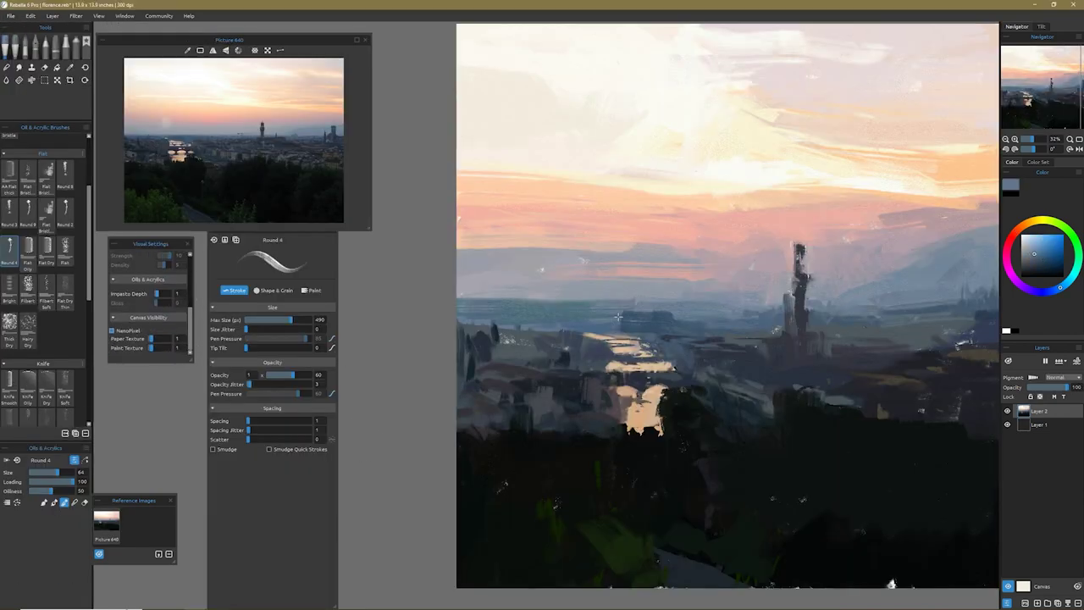
- Refine the Florence painting's horizon and river reflections with sampled blue and peach tones, using the Round 9 brush reduced to size 37
left_click(635, 310, "alt")
left_click_drag(576, 307, 664, 307)
left_click(28, 205)
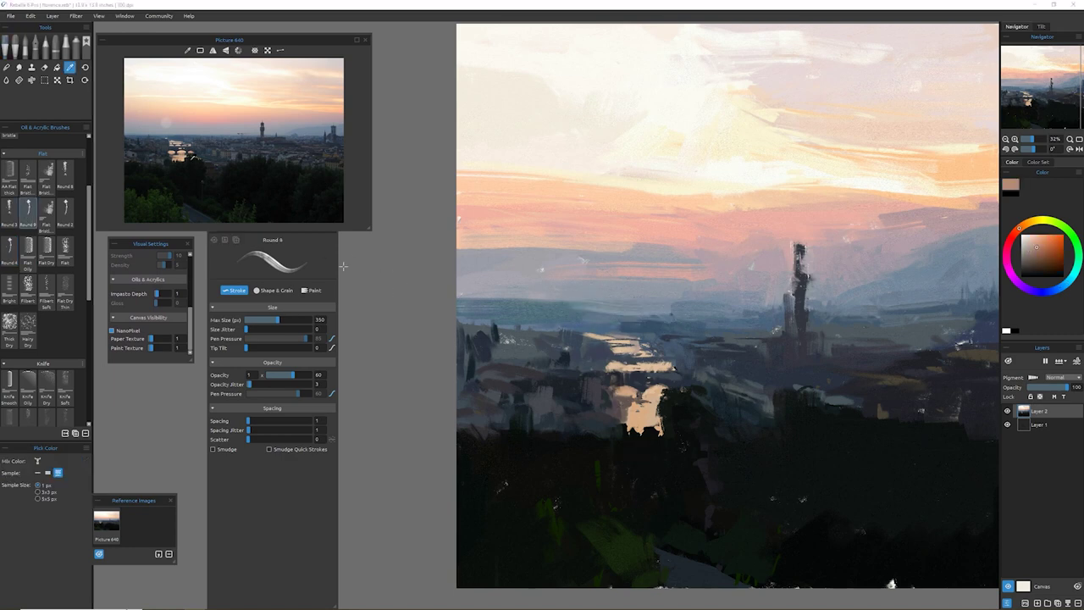
left_click(631, 432, "alt")
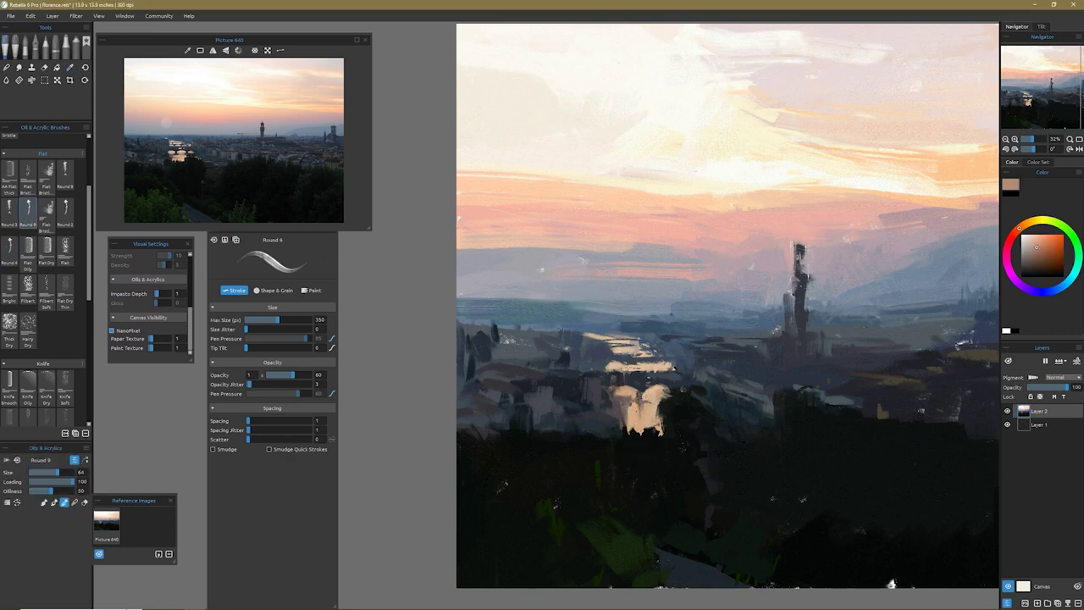
left_click(564, 337, "alt")
left_click_drag(593, 334, 583, 354)
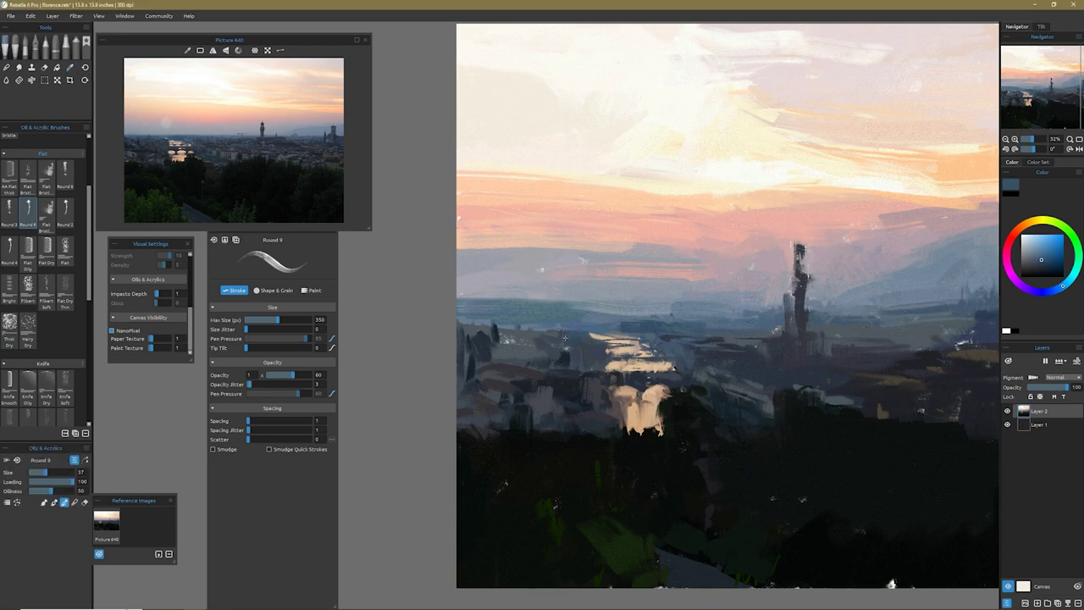
left_click(605, 332, "alt")
- Define the tower's pointed top and clean up its shaft edges with sampled dark and sky-blue tones
left_click(800, 245, "alt")
left_click_drag(800, 241, 803, 271)
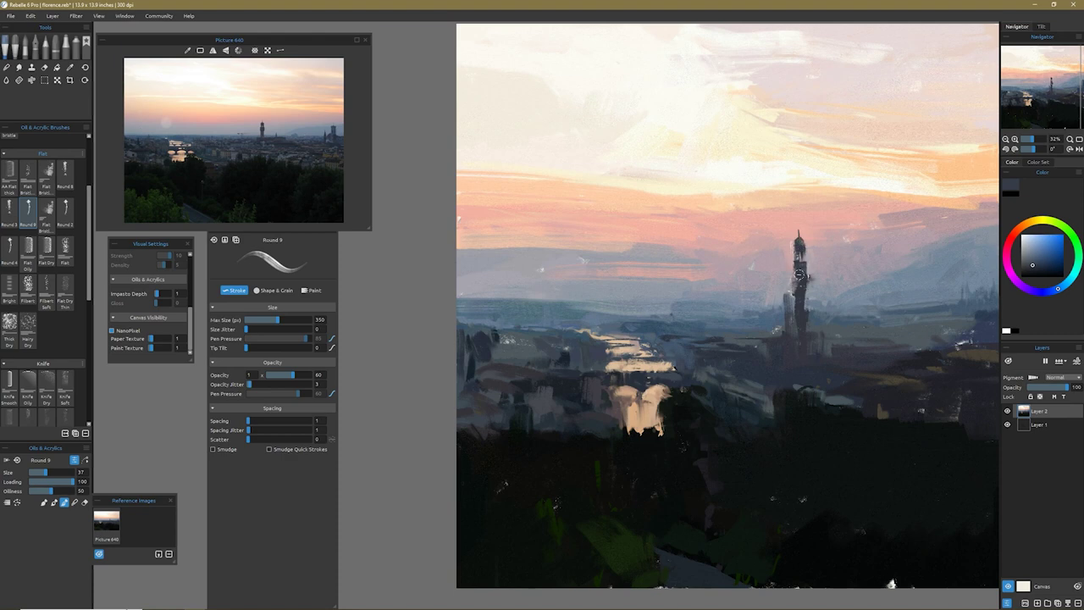
left_click(808, 284, "alt")
left_click_drag(791, 289, 793, 305)
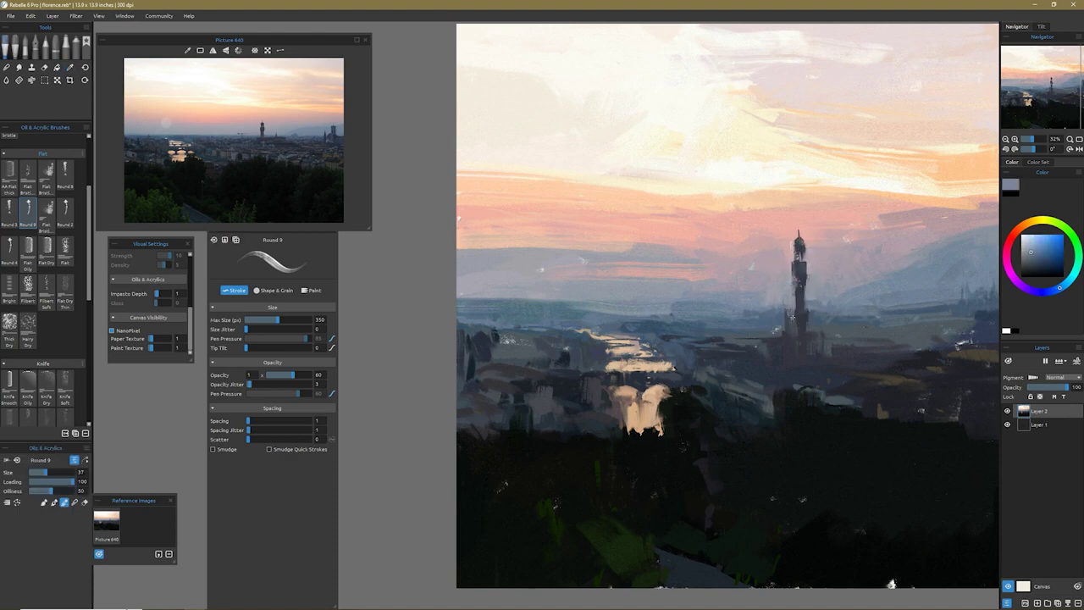
- Block in the dark building around the tower's base and soften its surroundings with sampled blue-grey tones
left_click(820, 332, "alt")
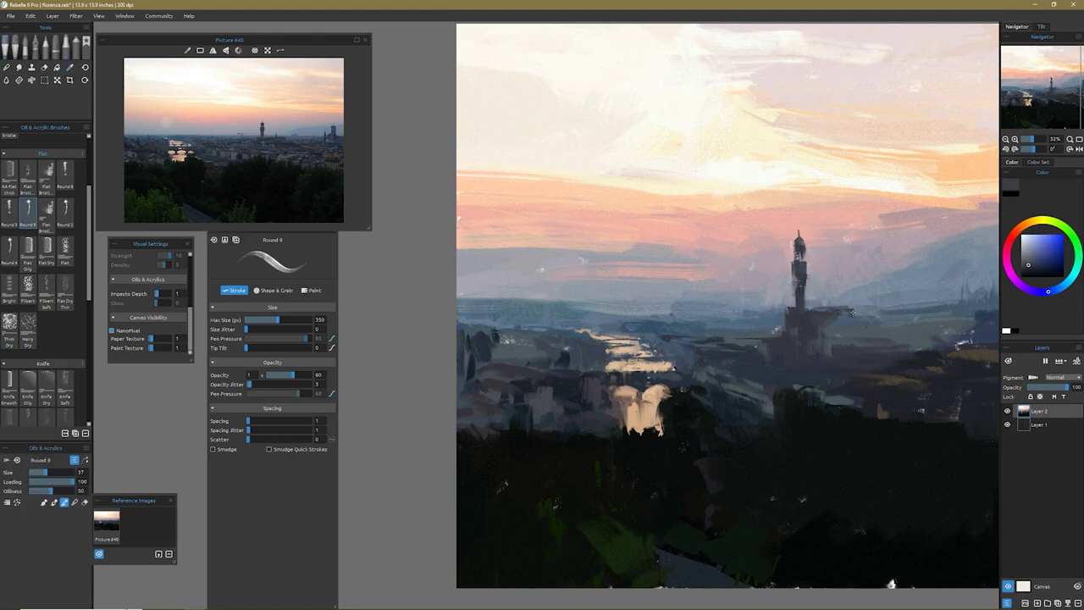
mouse_move(864, 335)
left_mouse_down()
mouse_move(844, 318)
mouse_move(777, 326)
mouse_move(779, 337)
left_mouse_up()
left_click(794, 315, "alt")
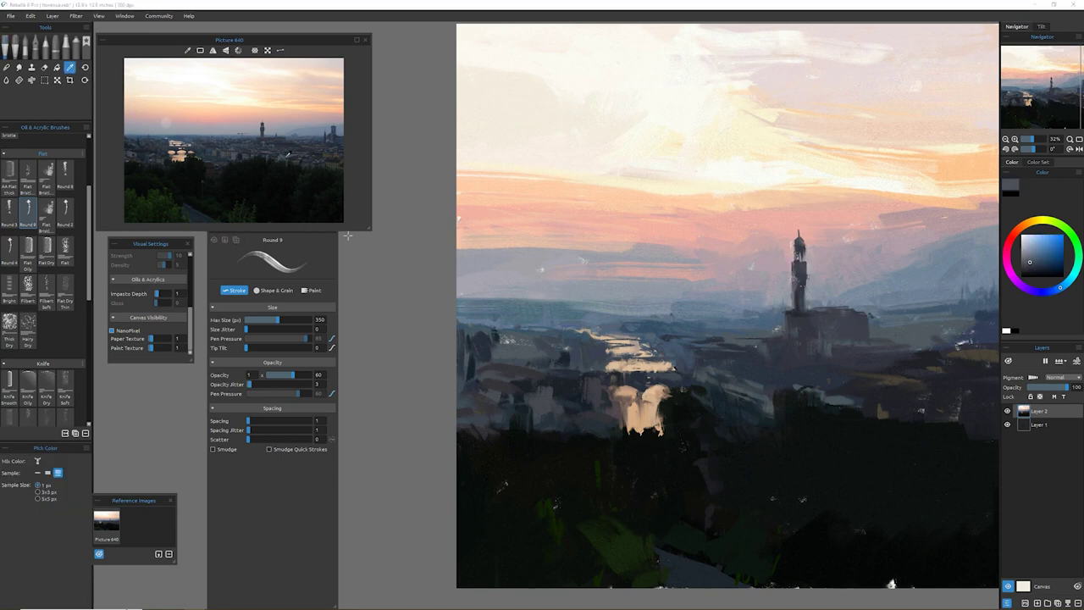
left_click(876, 318, "alt")
left_click_drag(894, 330, 859, 338)
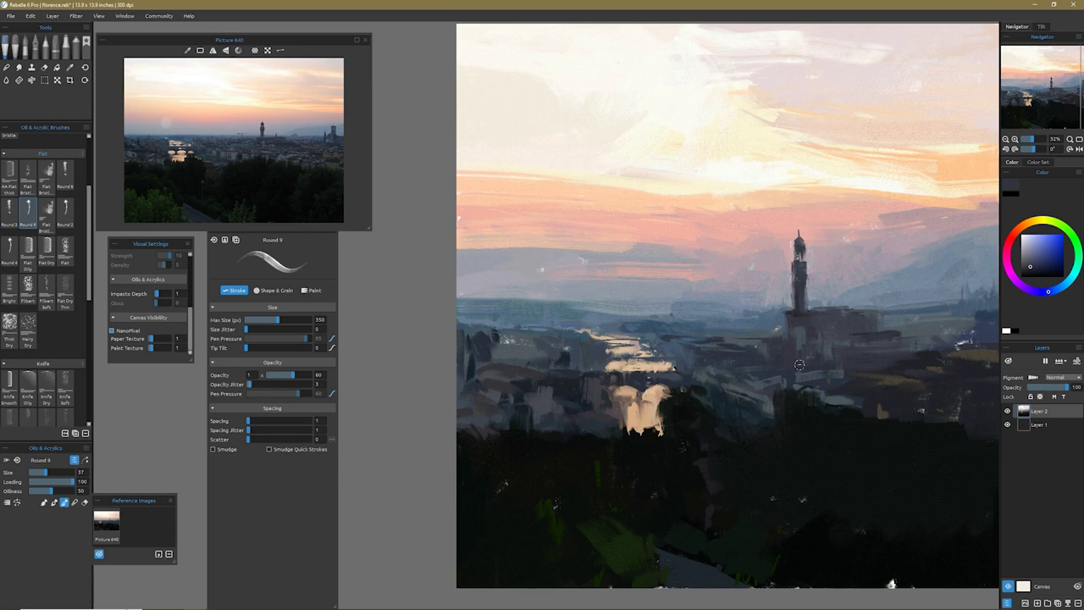
- Paint olive-brown building strokes above the trees near the painting's right edge with the brush at size 92
left_click(886, 392, "alt")
left_click_drag(968, 400, 989, 444)
left_click_drag(999, 408, 883, 395)
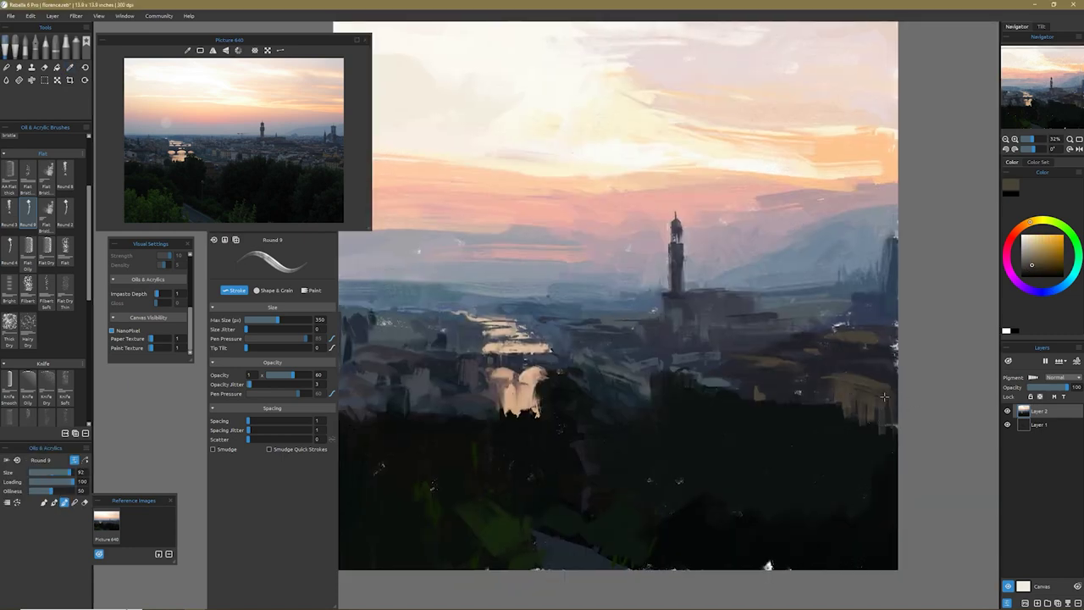
- Add muted green foliage along the treeline and build up the dark foreground trees with sampled green and near-black tones
mouse_move(783, 366)
left_mouse_down()
mouse_move(776, 426)
mouse_move(837, 426)
mouse_move(764, 411)
left_mouse_up()
left_click(776, 426, "alt")
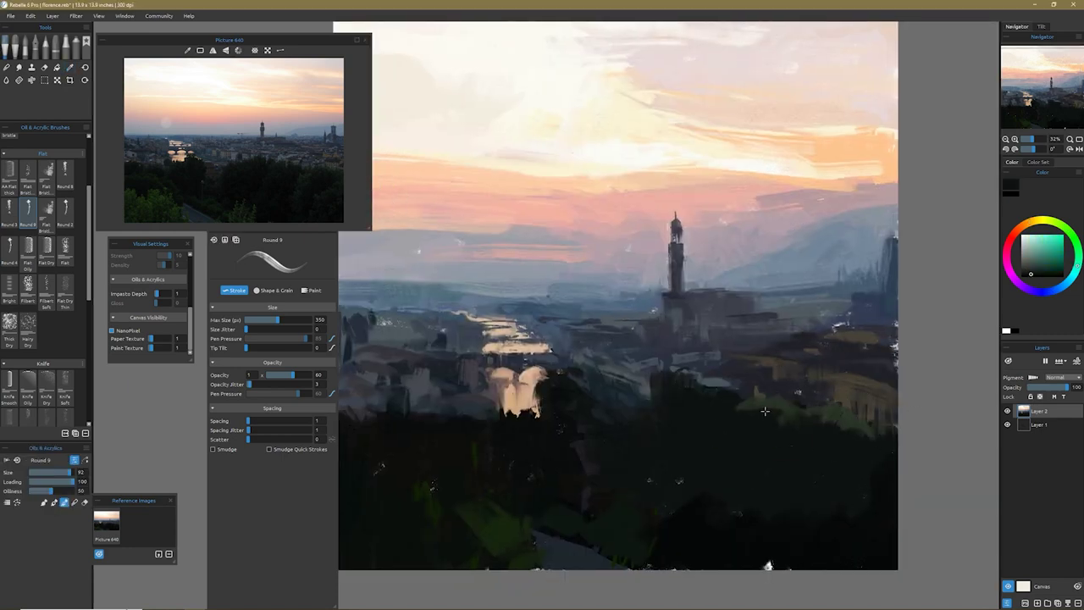
left_click(641, 496, "alt")
left_click_drag(678, 457, 802, 514)
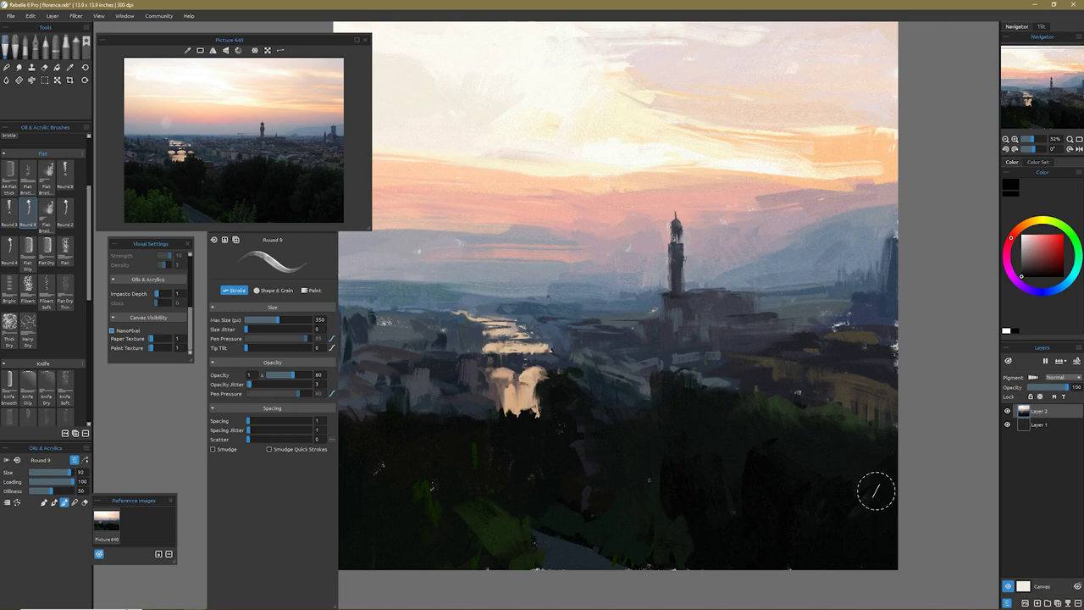
- Refine the buildings and treeline around the river reflections with sampled dark blue-grey and near-black tones, reducing the brush to size 74
left_click(641, 394, "alt")
mouse_move(462, 403)
left_mouse_down()
mouse_move(452, 367)
mouse_move(547, 389)
left_mouse_up()
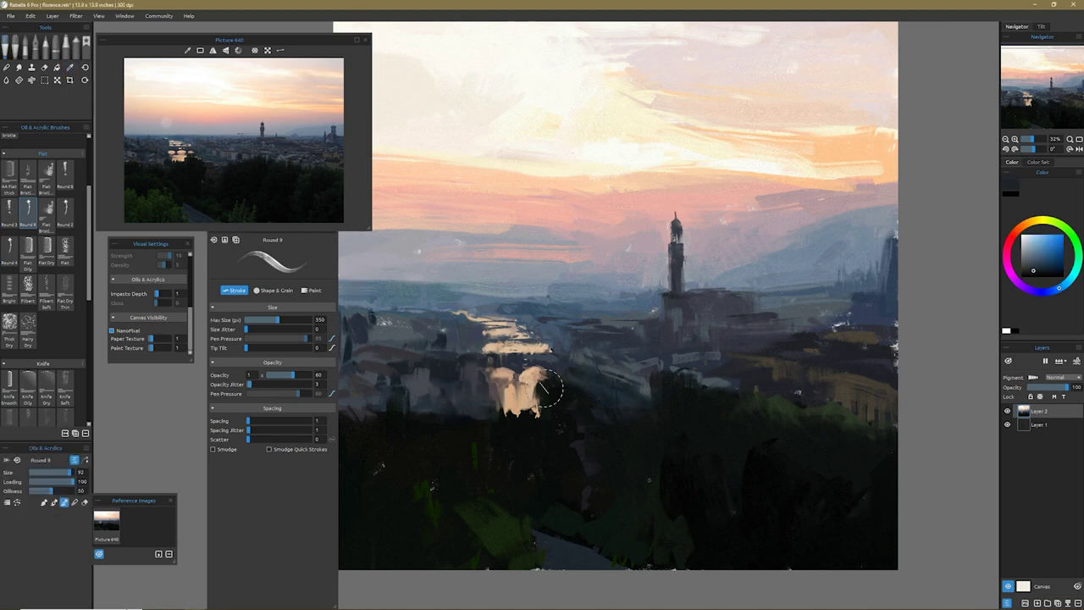
key("bracketleft")
key("bracketleft")
key("bracketleft")
left_click(531, 417, "alt")
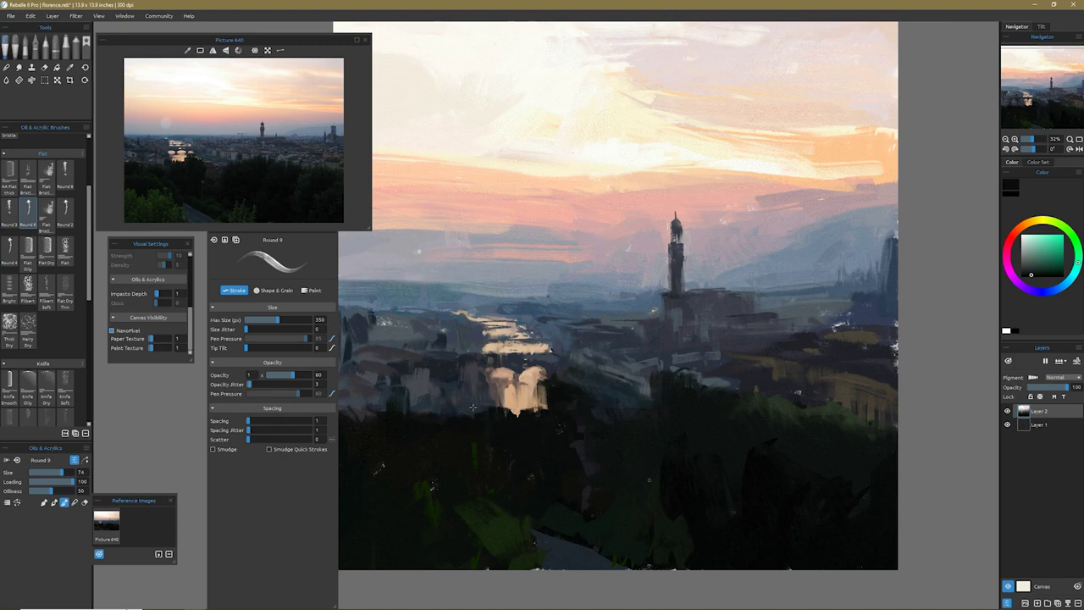
left_click(656, 398, "alt")
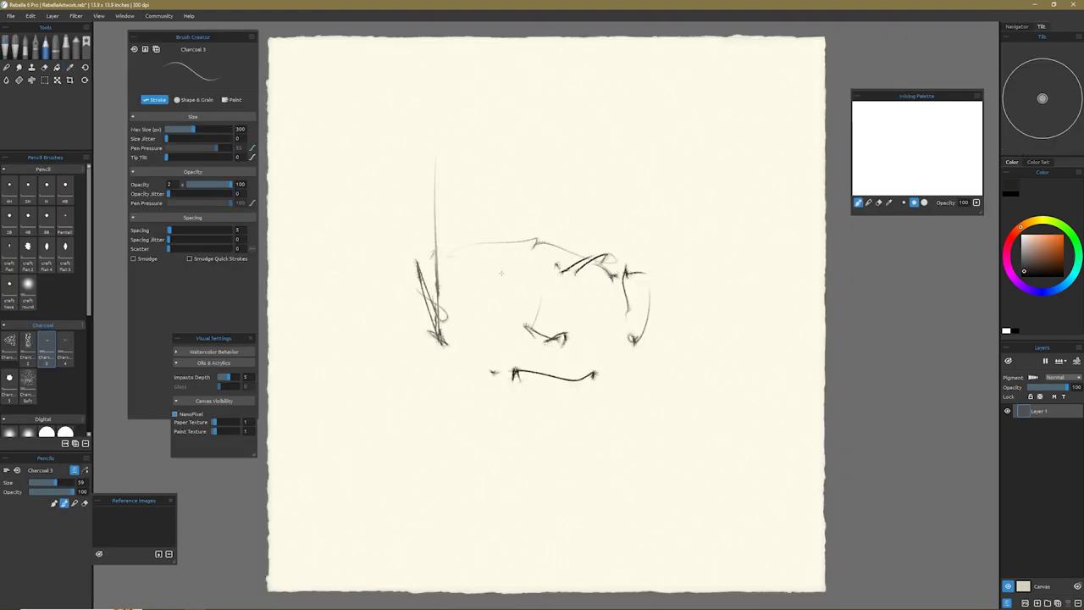
- Sketch the jaw, hairline and outer hair contours of a charcoal portrait with thin lines on the cream paper
left_click_drag(478, 436, 447, 364)
left_click_drag(490, 155, 622, 162)
left_click_drag(619, 142, 613, 254)
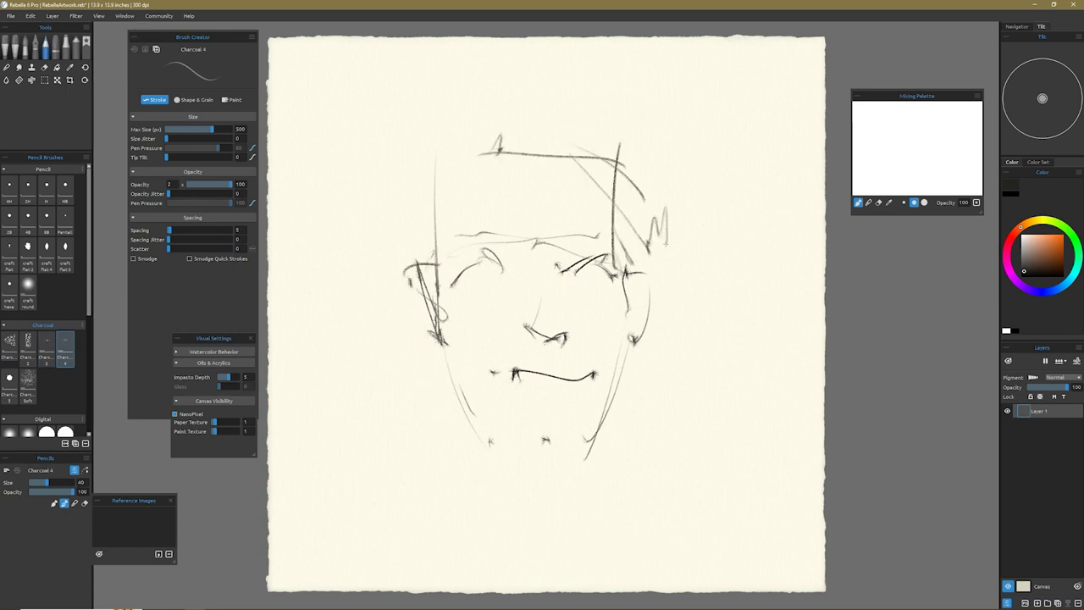
left_click_drag(557, 97, 421, 203)
left_click_drag(423, 100, 381, 256)
- Block in dark eye sockets, the underside of the nose and both sides of the face with Charcoal 2 at size 100
left_click(28, 343)
left_click_drag(428, 193, 432, 284)
mouse_move(445, 247)
left_mouse_down()
mouse_move(630, 254)
mouse_move(536, 259)
left_mouse_up()
left_click_drag(510, 332, 569, 330)
left_click_drag(429, 237, 449, 396)
left_click_drag(647, 246, 642, 348)
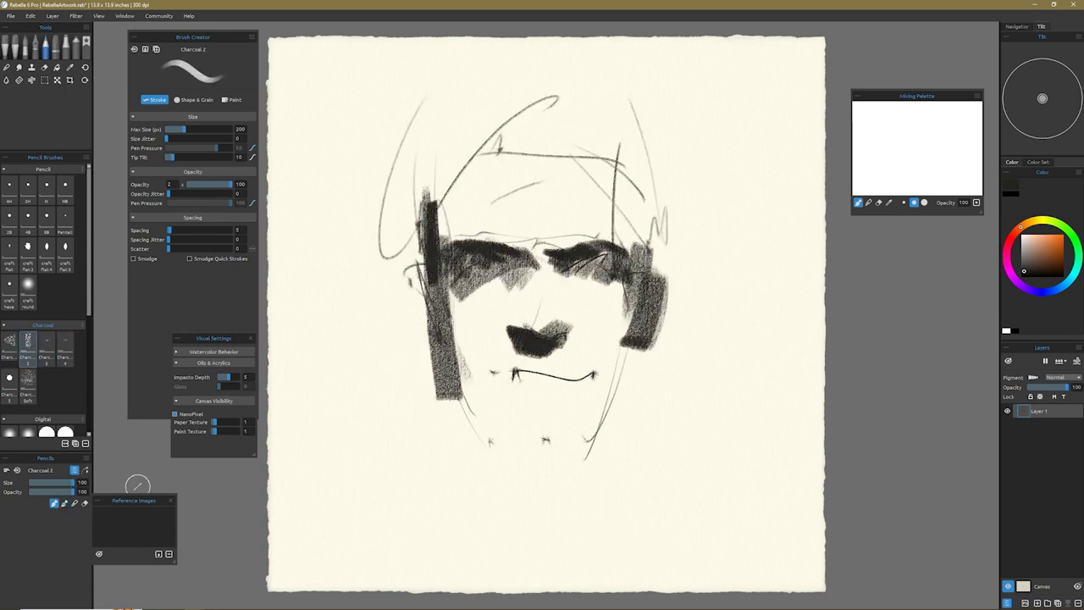
- Shade the left ear and the side of the nose, and build dark hair masses around the forehead
left_click_drag(417, 269, 423, 347)
left_click_drag(513, 276, 517, 326)
left_click_drag(447, 127, 442, 254)
left_click_drag(493, 151, 540, 178)
left_click_drag(542, 165, 644, 227)
left_click_drag(669, 182, 646, 267)
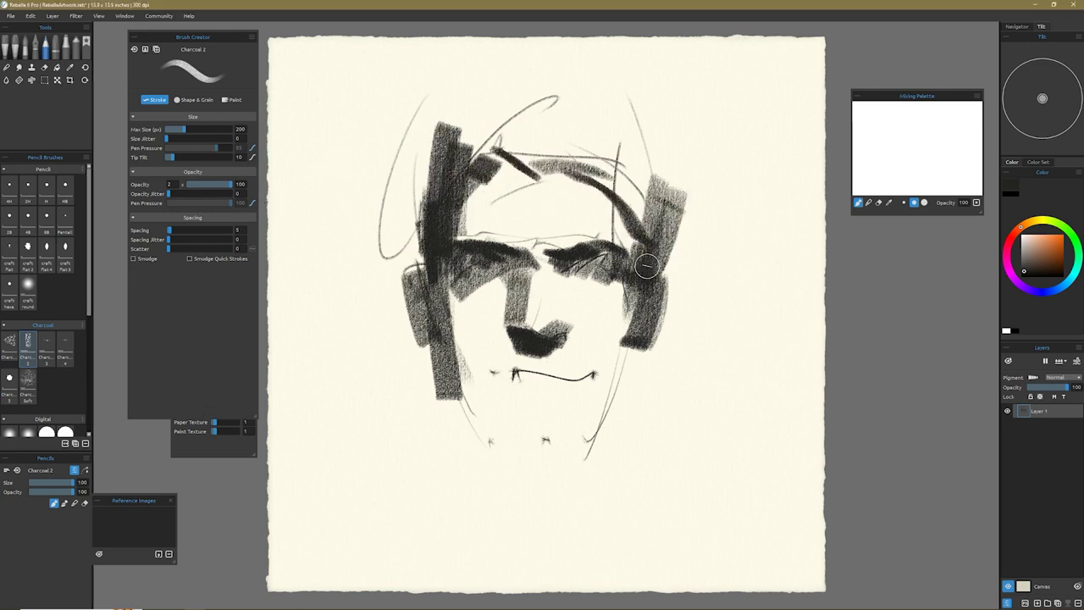
- Thicken the swept fringe and shade the lips, lower cheek and both sides of the jaw
left_click_drag(515, 149, 656, 203)
left_click_drag(634, 313, 592, 381)
mouse_move(447, 322)
left_mouse_down()
mouse_move(474, 381)
mouse_move(584, 377)
left_mouse_up()
left_click_drag(518, 398, 555, 398)
left_click_drag(474, 381, 516, 449)
left_click_drag(626, 364, 559, 457)
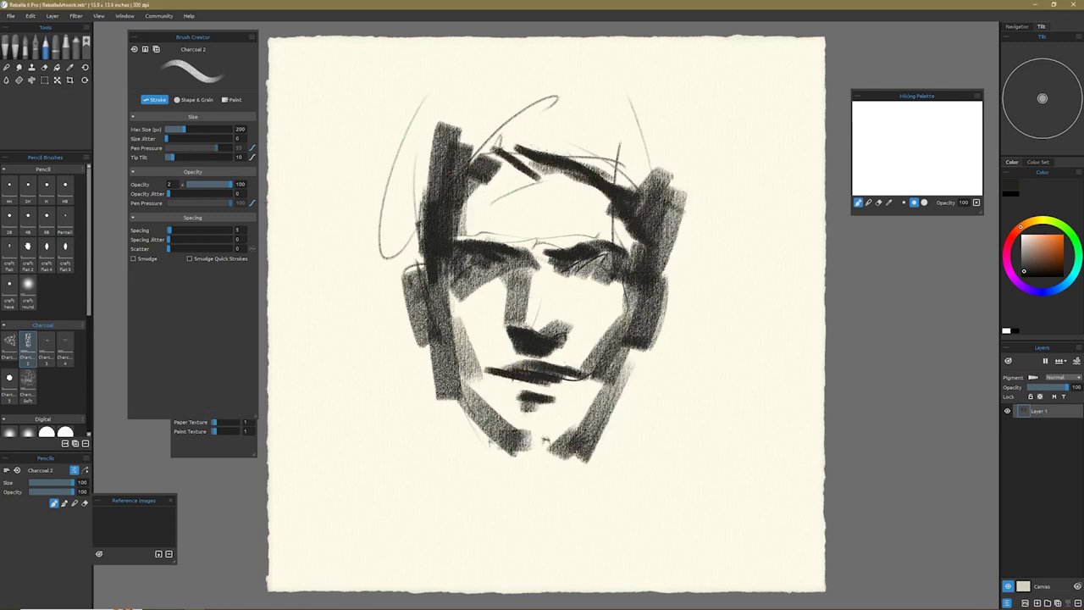
- Block in the neck shadow and both collar flaps, and add broad strokes for the raised hair on the crown
left_click_drag(465, 389, 508, 500)
left_click_drag(584, 415, 475, 516)
left_click_drag(466, 389, 462, 530)
mouse_move(398, 457)
left_mouse_down()
mouse_move(457, 524)
mouse_move(372, 555)
left_mouse_up()
left_click_drag(678, 492, 594, 555)
left_click_drag(462, 224, 495, 110)
left_click_drag(474, 186, 559, 76)
left_click_drag(608, 114, 669, 204)
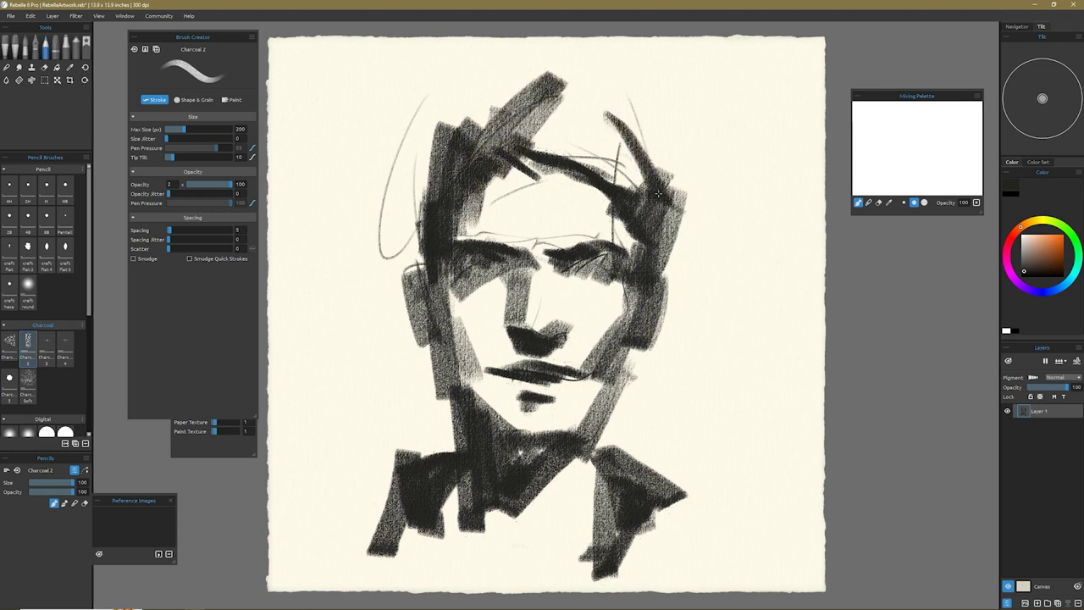
- Add softer grey shading along the cheeks, across the eye sockets and between the brows
left_click_drag(449, 271, 504, 381)
left_click_drag(572, 254, 626, 281)
left_click_drag(464, 254, 525, 272)
mouse_move(531, 244)
left_mouse_down()
mouse_move(569, 276)
mouse_move(603, 337)
left_mouse_up()
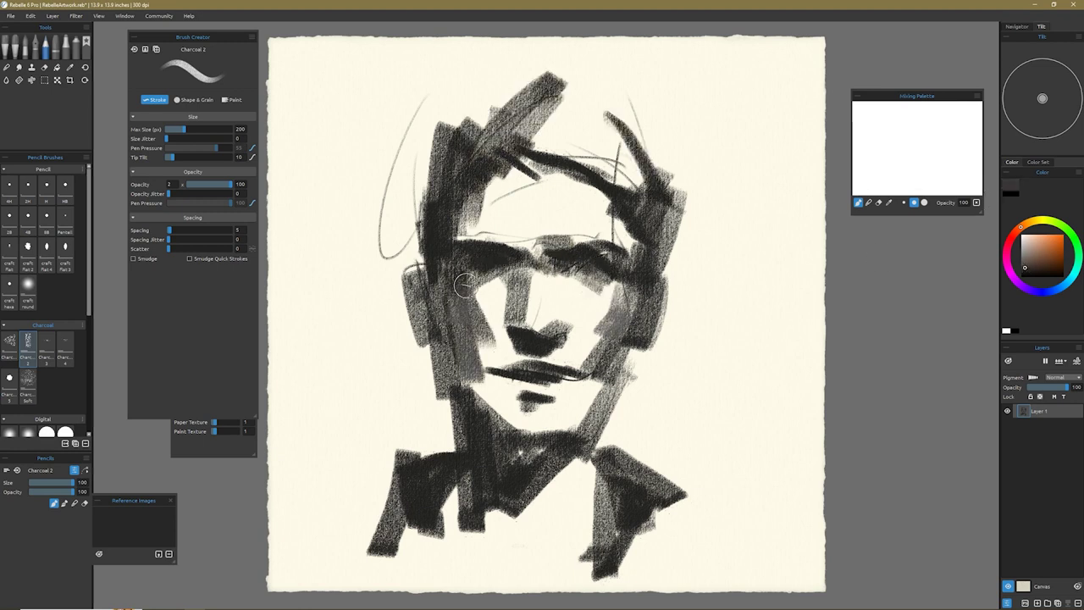
- Blend the cheeks, nose, forehead side, neck and crown hair with Charcoal 2 at 40 opacity
key("4")
left_click_drag(445, 275, 500, 394)
left_click_drag(564, 322, 618, 380)
left_click_drag(470, 317, 534, 369)
left_click_drag(530, 267, 534, 331)
left_click_drag(512, 169, 457, 237)
mouse_move(542, 364)
left_mouse_down()
mouse_move(470, 457)
mouse_move(516, 588)
left_mouse_up()
left_click_drag(584, 92, 486, 237)
left_click_drag(551, 103, 644, 186)
left_click_drag(644, 136, 703, 288)
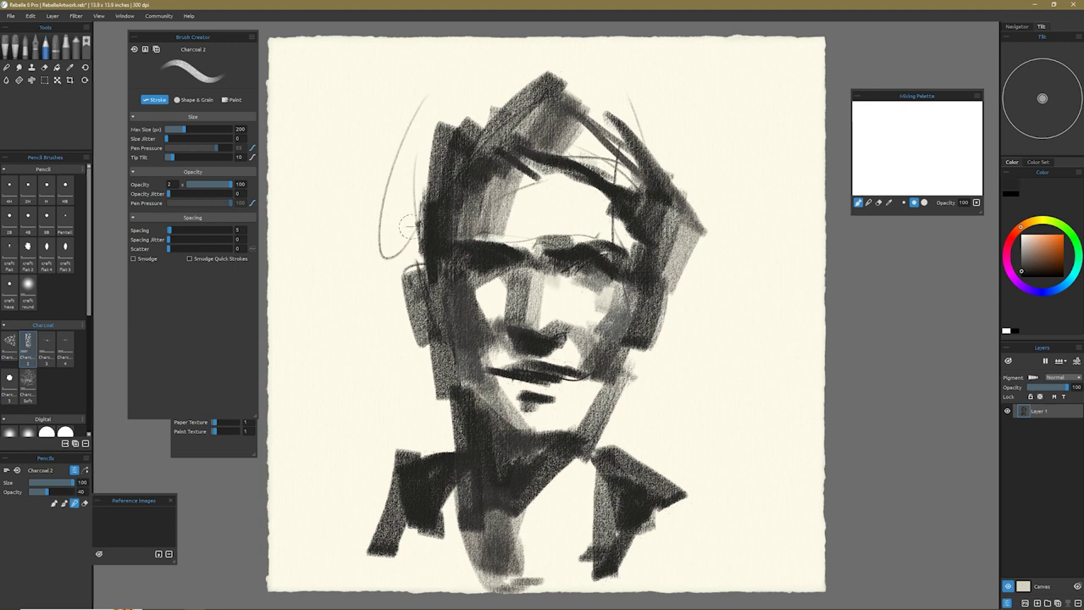
- Smooth the outer hair, ears, chin and neck with broad blending strokes, extending soft grey tones past their edges
left_click_drag(615, 320, 643, 372)
left_click_drag(547, 140, 639, 211)
left_click_drag(424, 152, 419, 288)
left_click_drag(576, 123, 631, 199)
left_click_drag(406, 271, 462, 373)
mouse_move(647, 279)
left_mouse_down()
mouse_move(675, 382)
mouse_move(682, 364)
left_mouse_up()
mouse_move(593, 339)
left_mouse_down()
mouse_move(526, 371)
mouse_move(563, 444)
left_mouse_up()
left_click_drag(516, 479, 533, 589)
left_click_drag(458, 478, 475, 585)
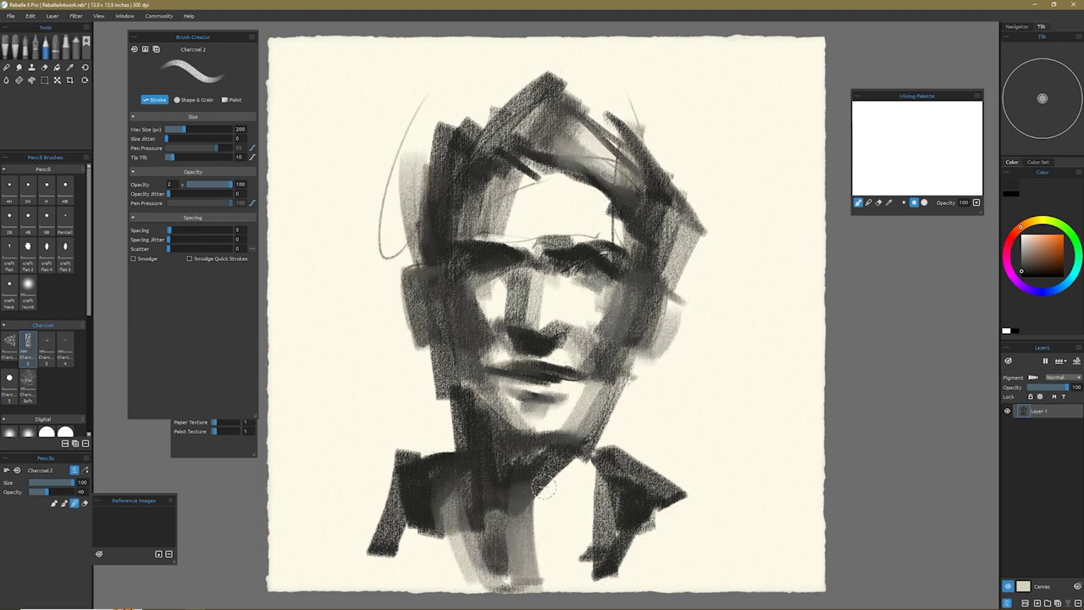
left_click_drag(601, 453, 580, 507)
- Erase at 40 opacity to brighten the forehead, trim the hair's outline and lighten the collar flaps
left_click(84, 502)
left_click_drag(508, 169, 521, 246)
left_click_drag(593, 72, 533, 122)
left_click_drag(606, 115, 656, 161)
left_click_drag(669, 216, 703, 301)
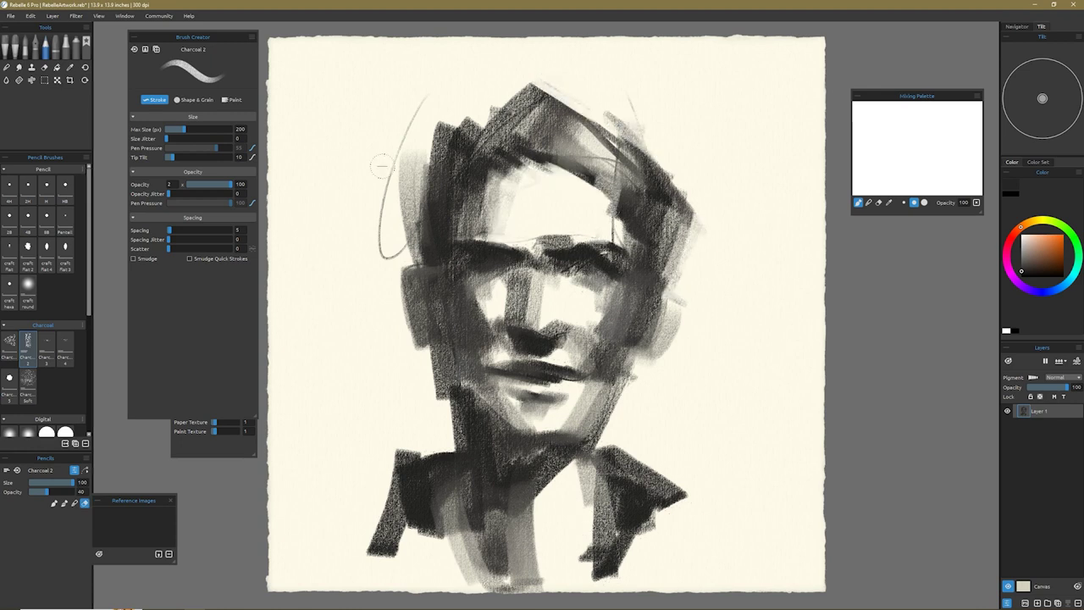
left_click_drag(394, 153, 407, 254)
left_click_drag(403, 279, 398, 326)
left_click_drag(603, 449, 681, 500)
left_click_drag(414, 467, 457, 554)
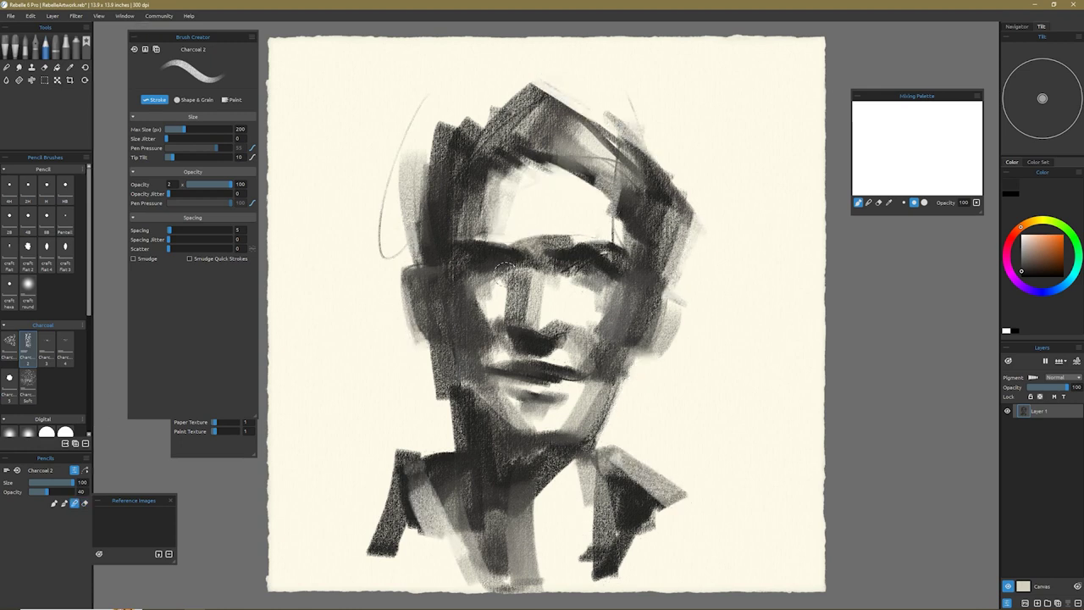
- Soften the eye area and fringe by blending, and paint darker tones into the sides of the hair
left_click_drag(504, 269, 593, 284)
mouse_move(495, 153)
left_mouse_down()
mouse_move(500, 224)
mouse_move(627, 182)
mouse_move(661, 228)
mouse_move(669, 275)
left_mouse_up()
key("n")
left_click_drag(415, 254, 449, 155)
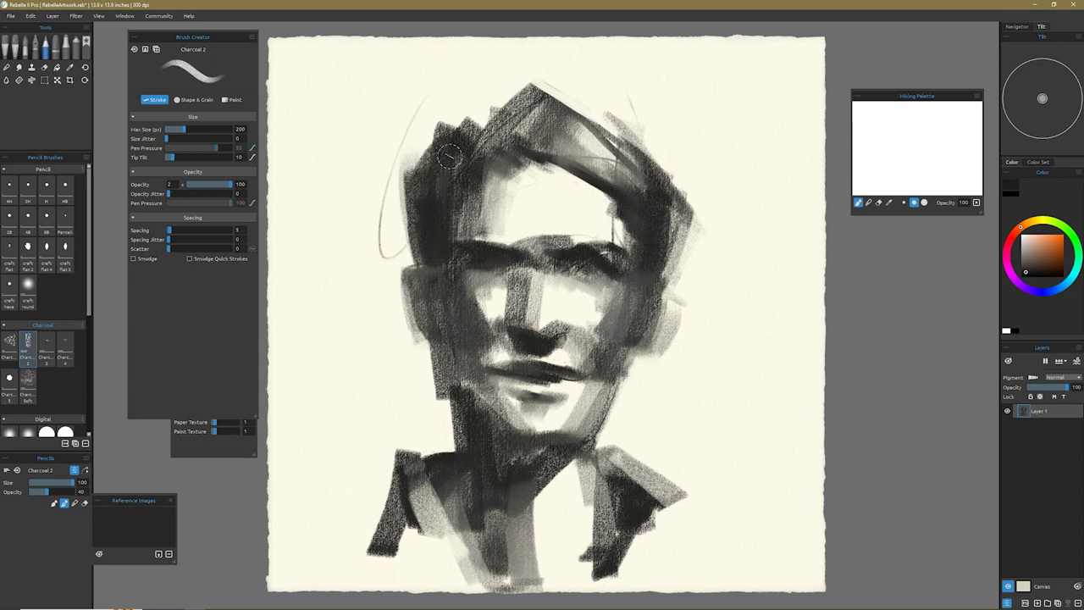
- Refine the eyes, nose and brow area with sampled light and dark tones using smaller Charcoal 2 strokes
left_click(674, 289, "alt")
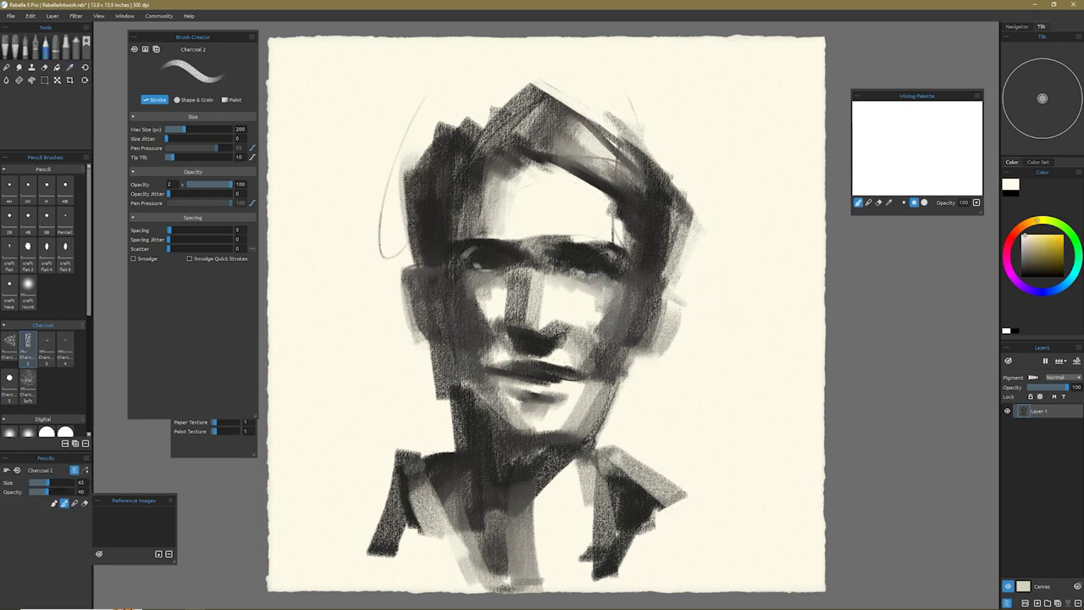
left_click(586, 255, "alt")
left_click_drag(582, 242, 623, 253)
left_click(551, 341, "alt")
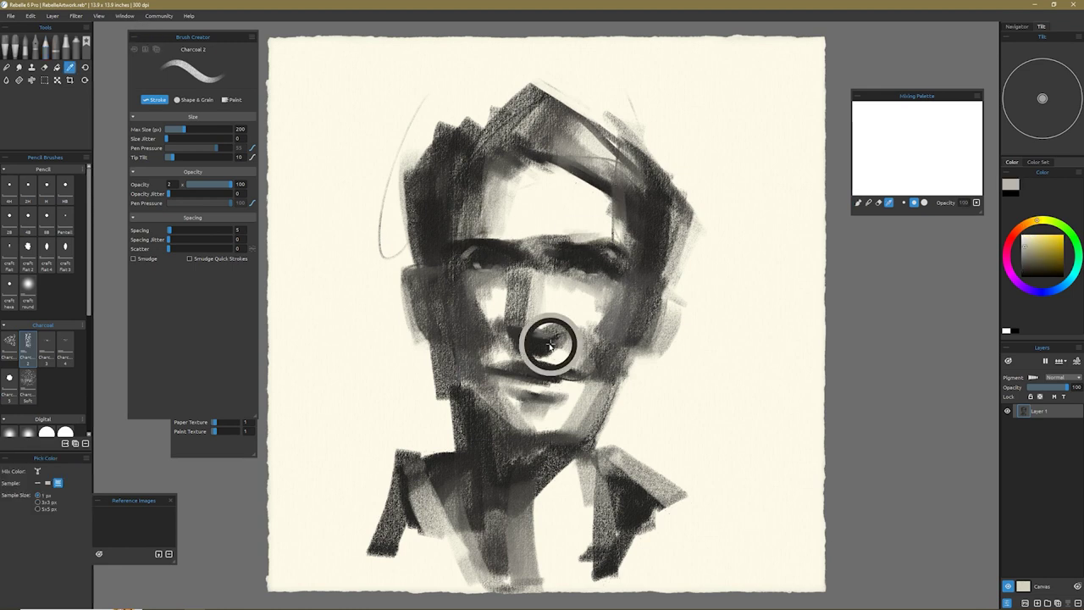
left_click(563, 286, "alt")
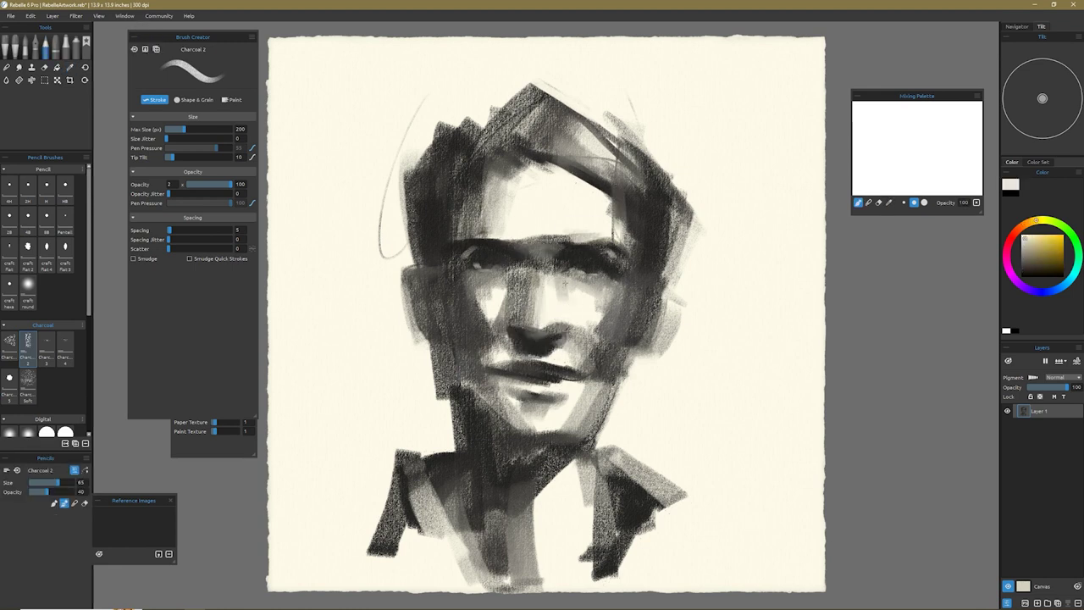
left_click_drag(471, 230, 530, 237)
- Soften the forehead along the hairline and the area under the eyes with sampled grey tones
left_click(509, 243, "alt")
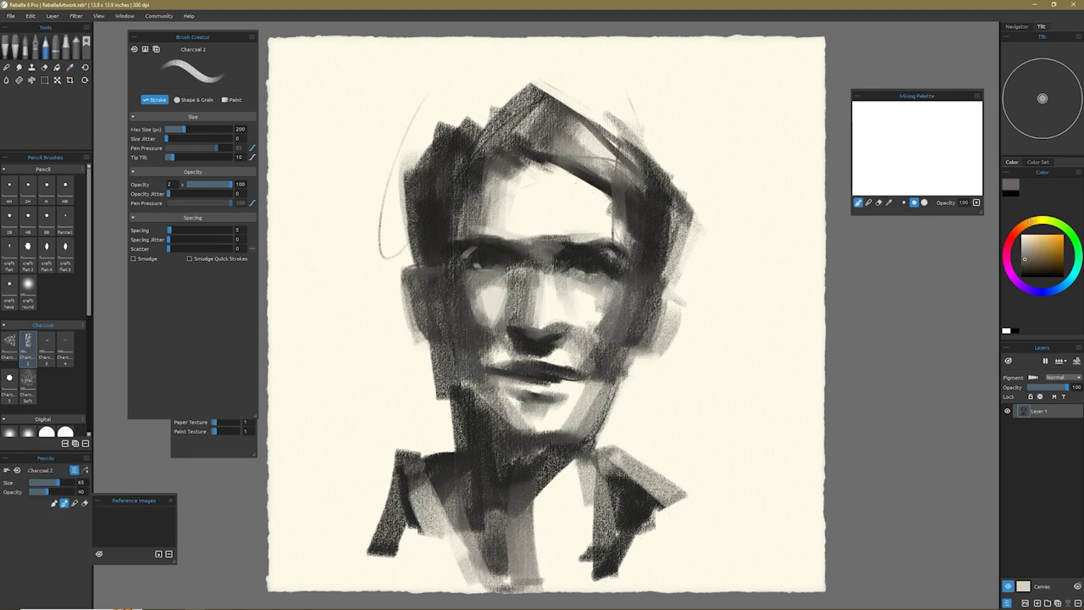
left_click_drag(508, 169, 613, 206)
left_click_drag(474, 278, 591, 282)
left_click(573, 307, "alt")
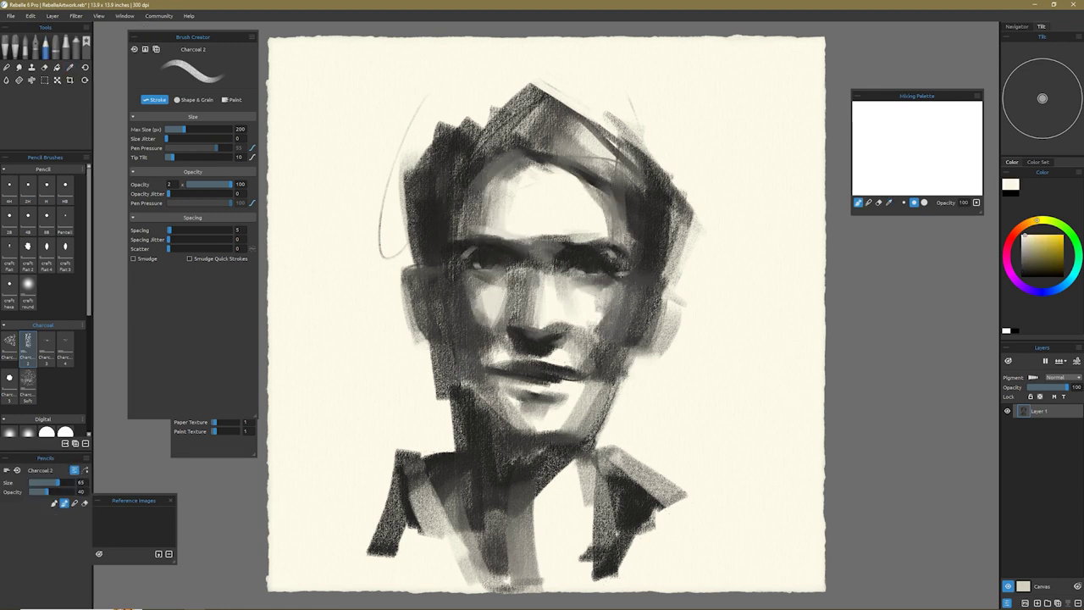
- Define the eyes, jawline, fringe and right ear in sampled dark tones with Charcoal 3 and Charcoal 4
key("period")
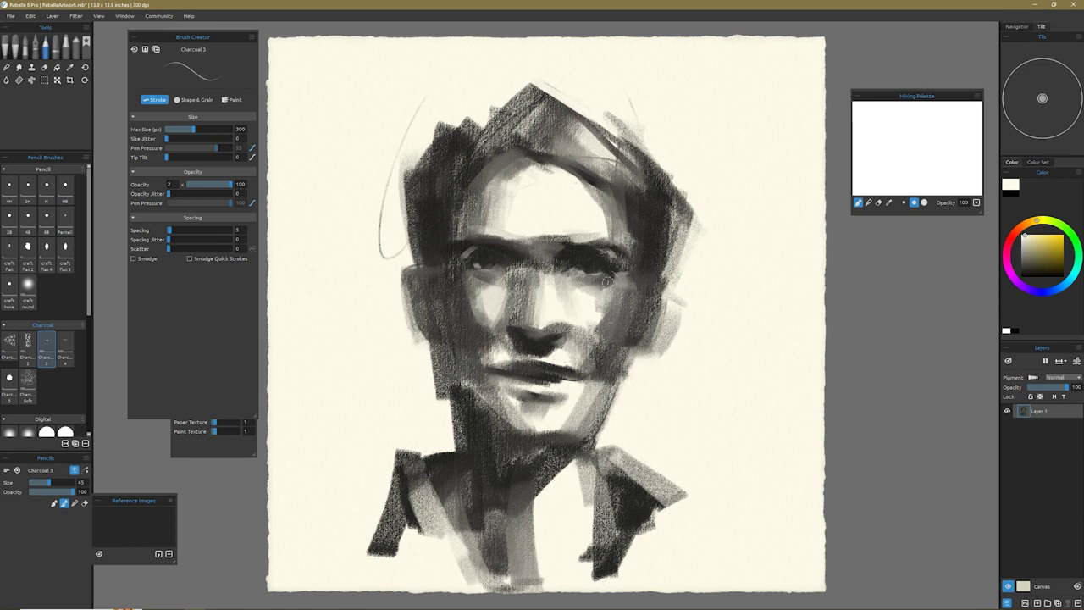
left_click(604, 265, "alt")
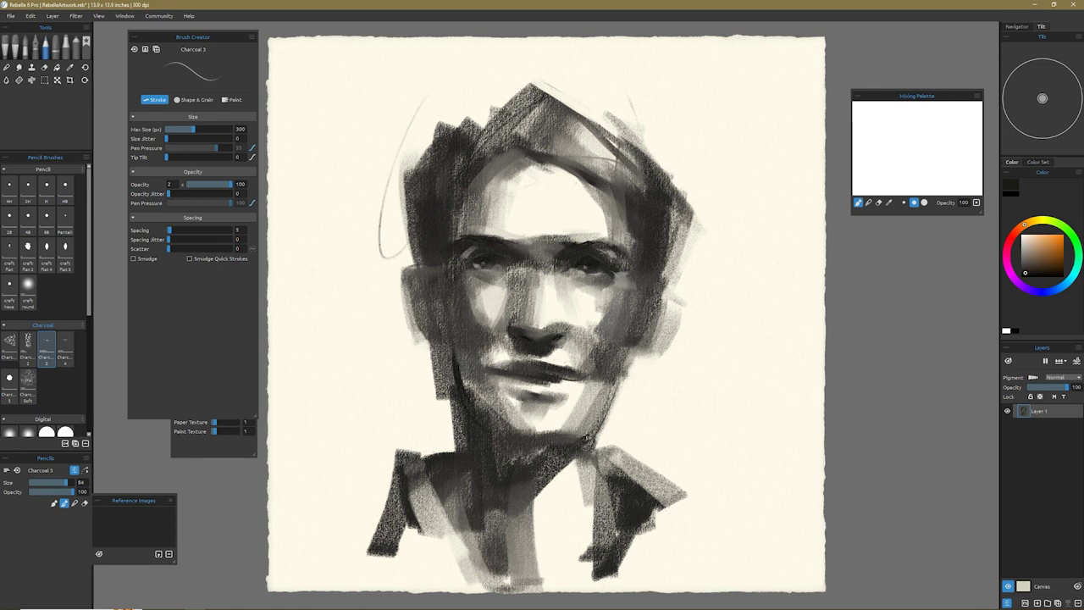
left_click_drag(445, 161, 440, 208)
left_click(65, 347)
mouse_move(441, 169)
left_mouse_down()
mouse_move(442, 262)
mouse_move(584, 118)
mouse_move(669, 280)
left_mouse_up()
left_click_drag(661, 187, 668, 295)
left_click(629, 333, "alt")
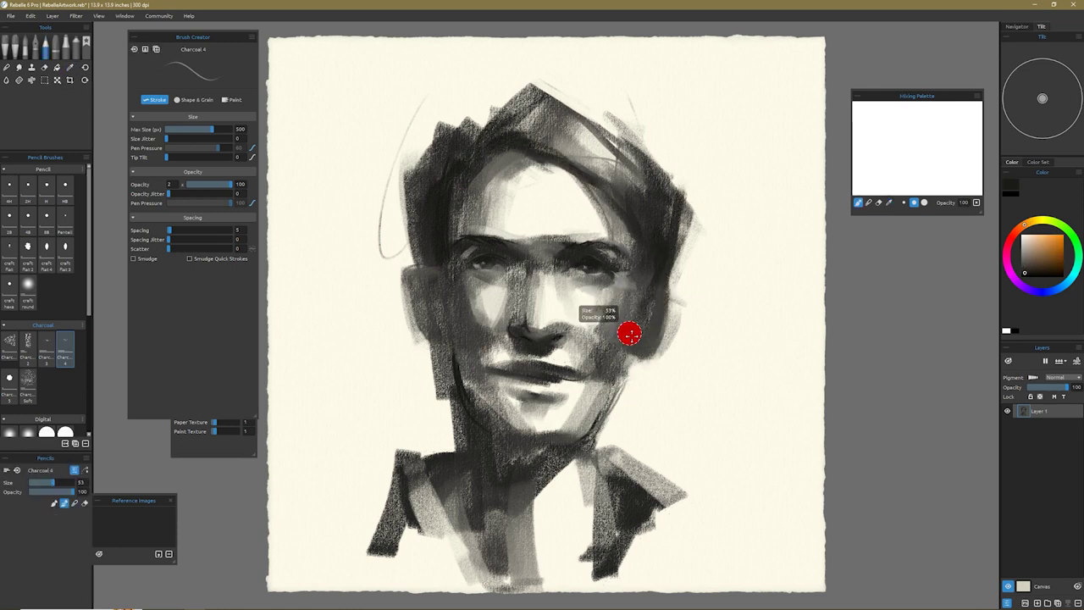
- Clean up the right jaw edge and area around the lips with sampled paper-light tones
key("bracketleft")
key("bracketleft")
key("bracketleft")
key("bracketleft")
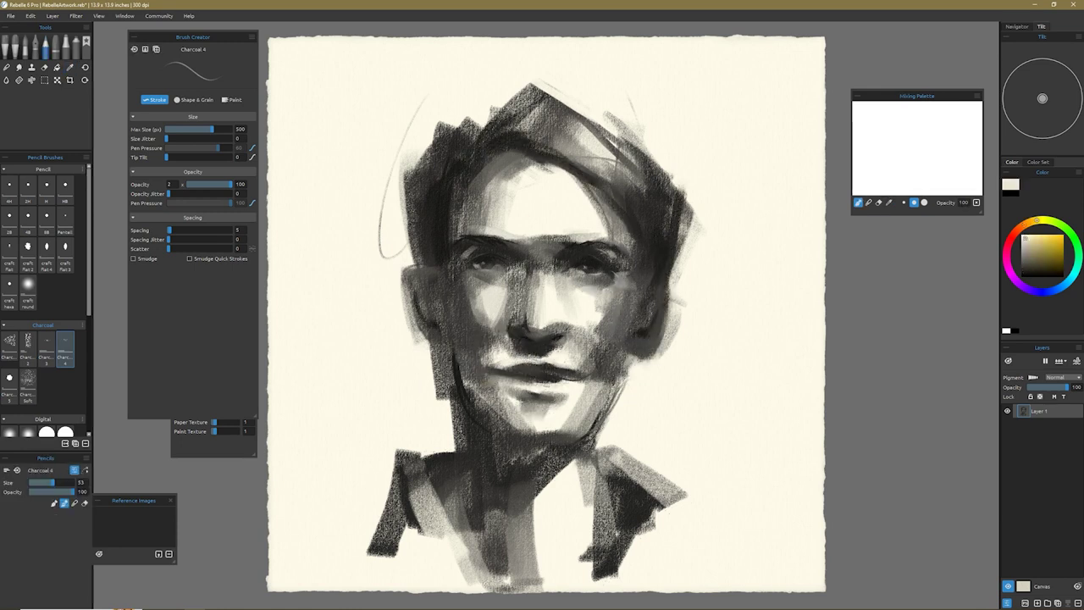
left_click(547, 394, "alt")
left_click(630, 362, "alt")
left_click_drag(631, 356, 605, 424)
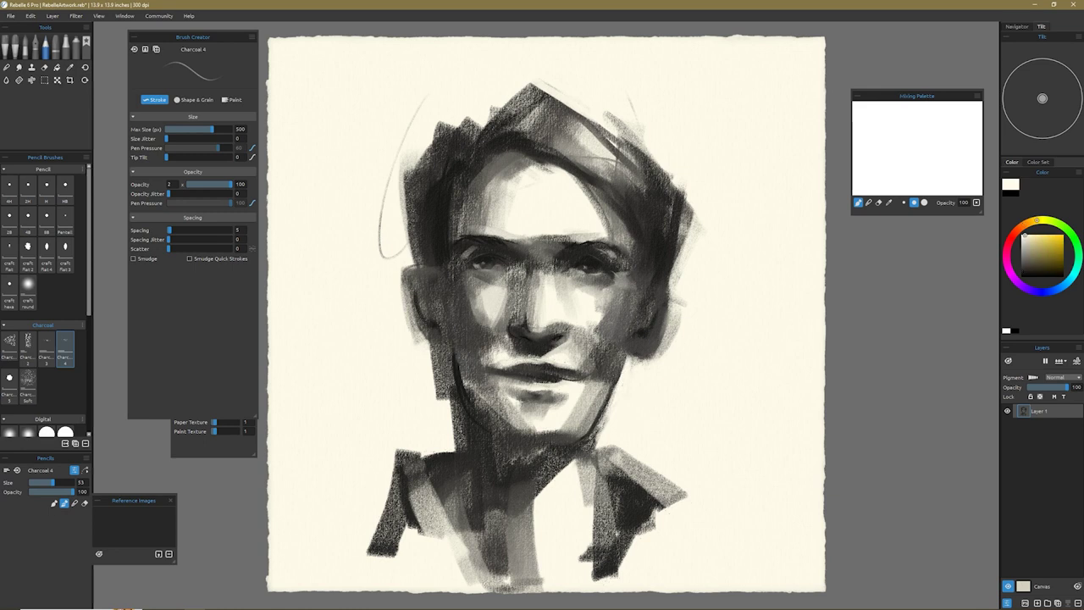
- Paint light strokes down the neck and trim its left edge below the ear with Charcoal 2
left_click_drag(542, 491, 543, 584)
left_click(28, 347)
left_click_drag(559, 441, 550, 584)
left_click_drag(440, 372, 441, 466)
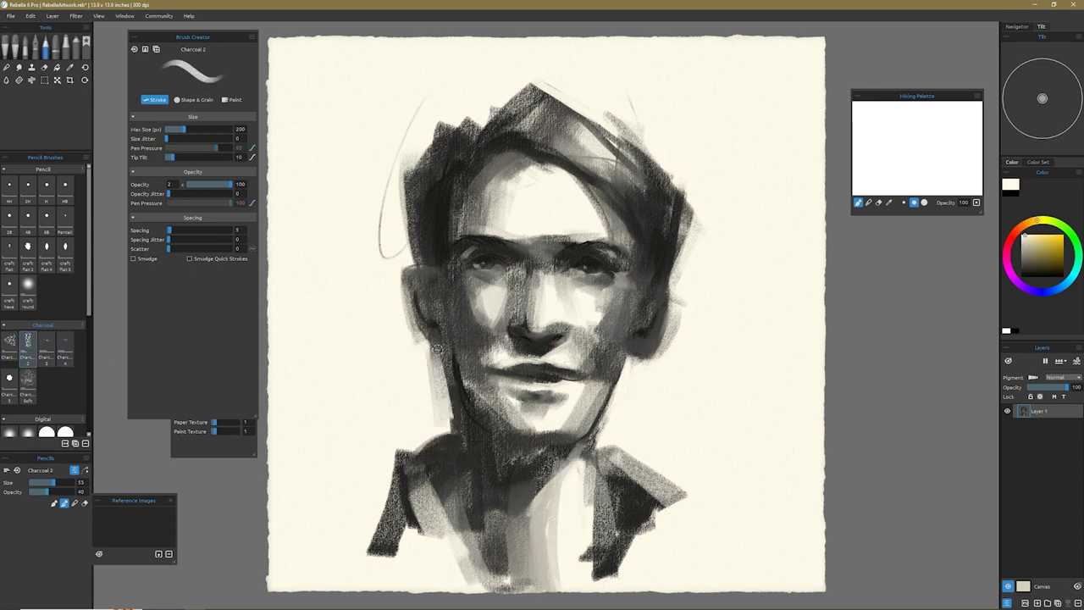
- Lighten the outer hair and add pale strands to the swept top with Charcoal 2 and Charcoal 4
left_click_drag(407, 178, 406, 263)
left_click(595, 148, "alt")
left_click_drag(549, 101, 630, 170)
left_click_drag(525, 89, 664, 182)
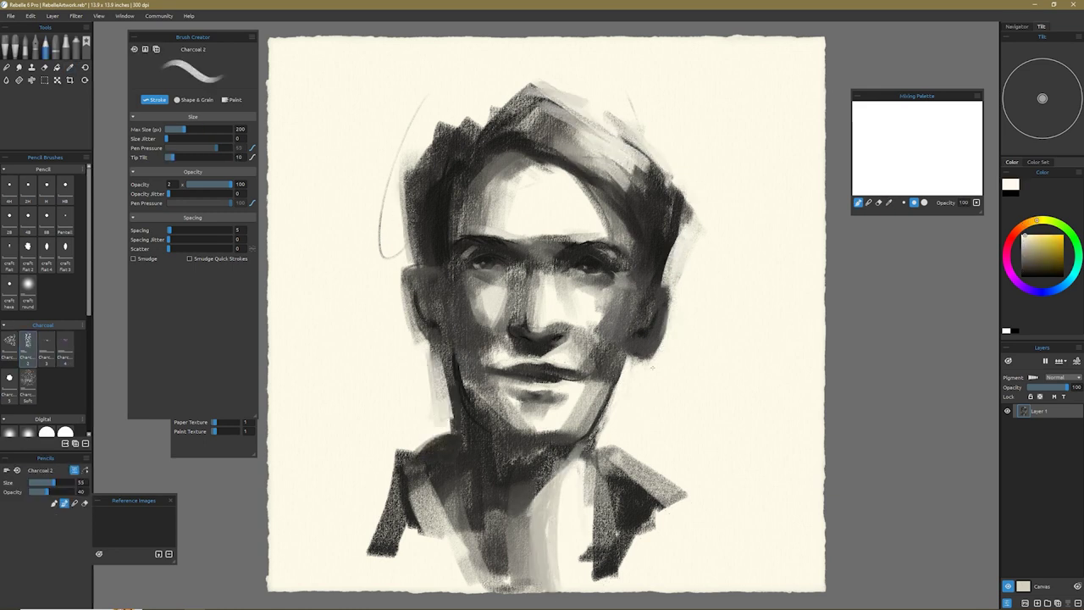
left_click(64, 346)
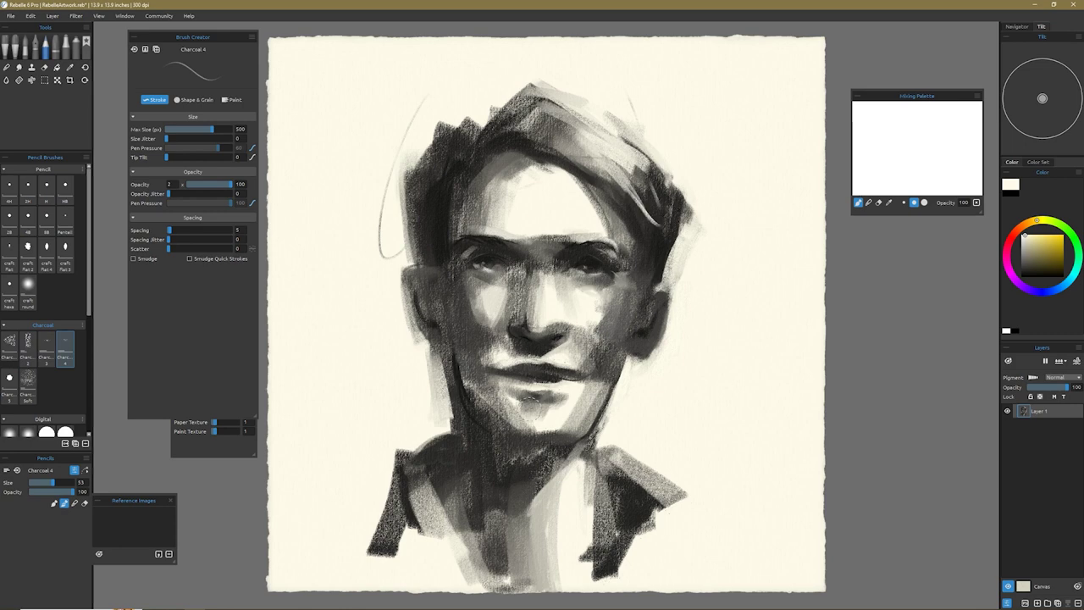
- Flip the portrait horizontally and refine the brows, nose and chin with sampled tones
key("h")
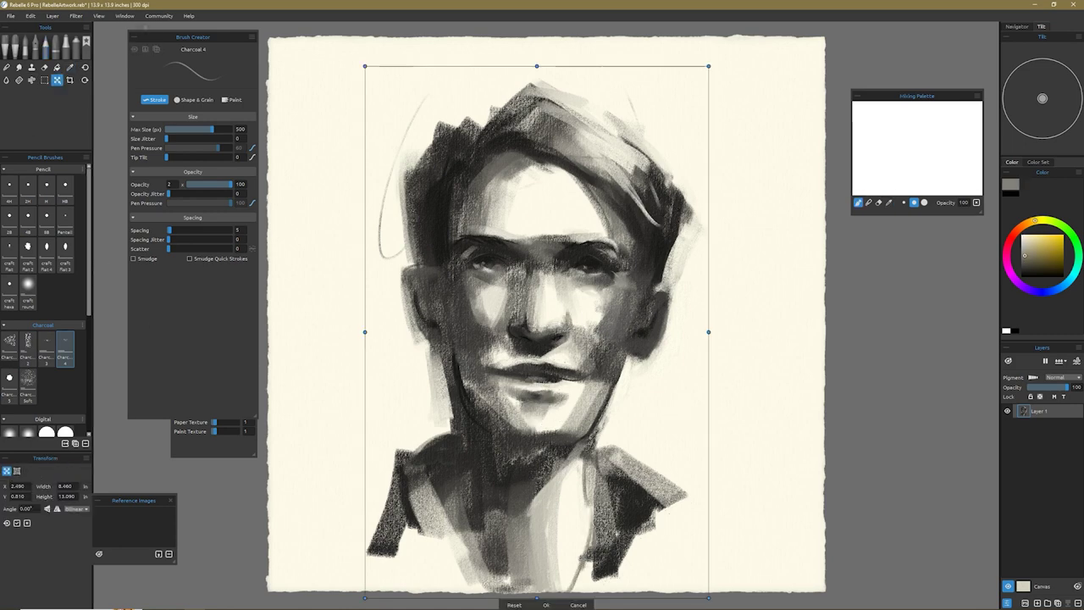
left_click(578, 430, "alt")
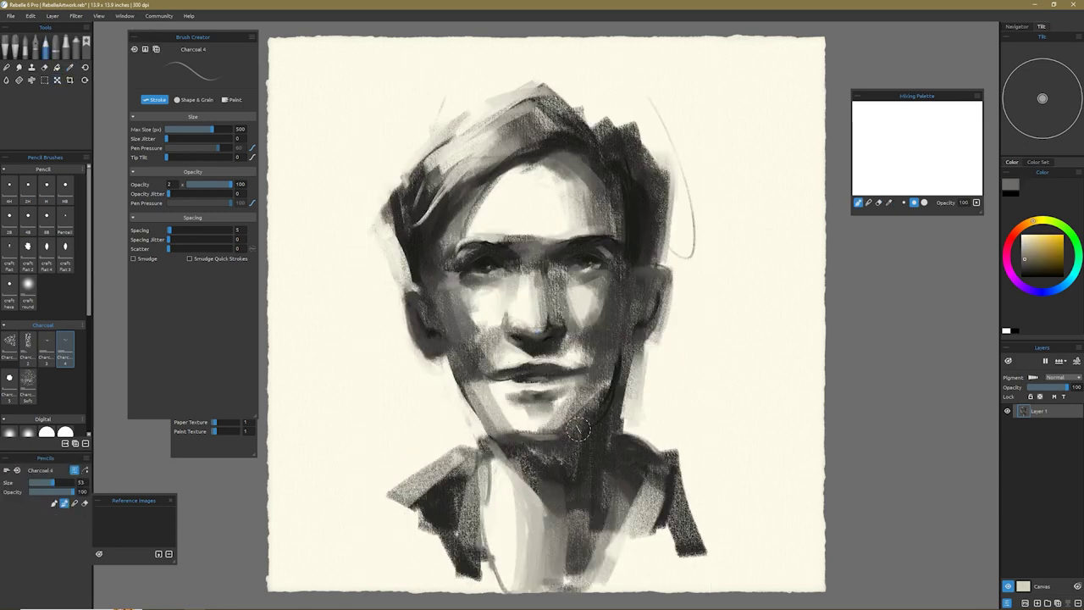
left_click(479, 243, "alt")
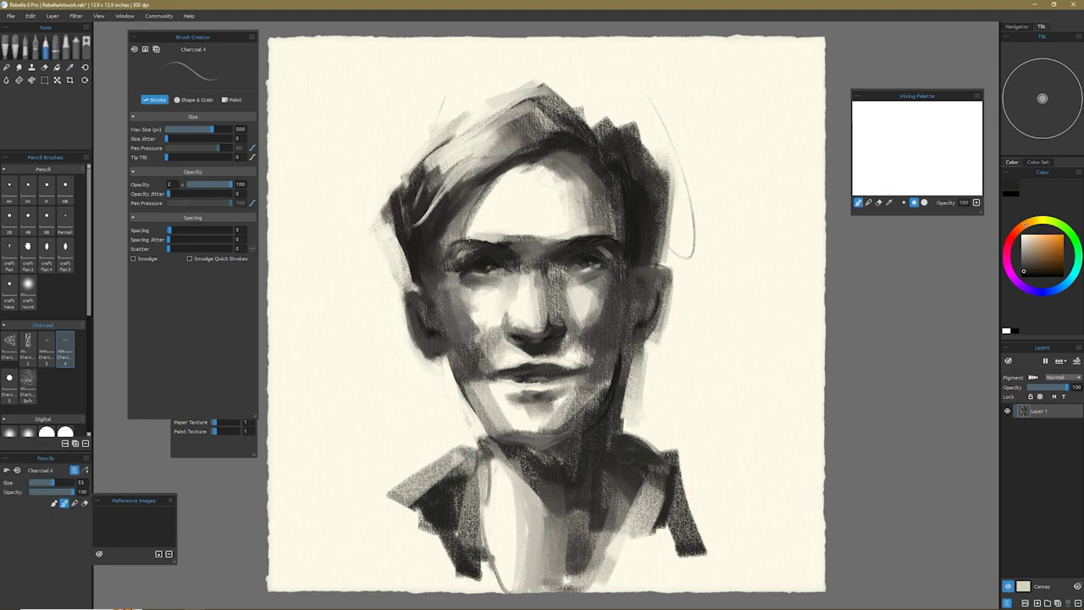
left_click(563, 304, "alt")
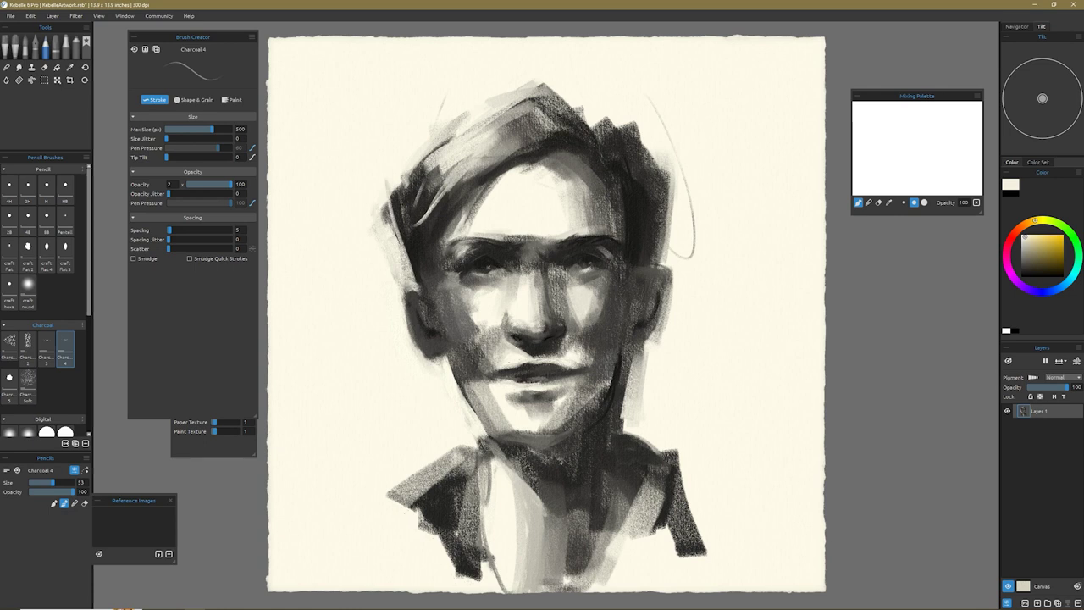
- Reshape both collar flaps and the jacket's shoulders with sampled dark strokes using Charcoal 4 and Charcoal 2
left_click(450, 503, "alt")
mouse_move(485, 430)
left_mouse_down()
mouse_move(471, 512)
mouse_move(395, 564)
left_mouse_up()
left_click(28, 343)
left_click_drag(436, 492, 396, 566)
left_click_drag(677, 487, 716, 567)
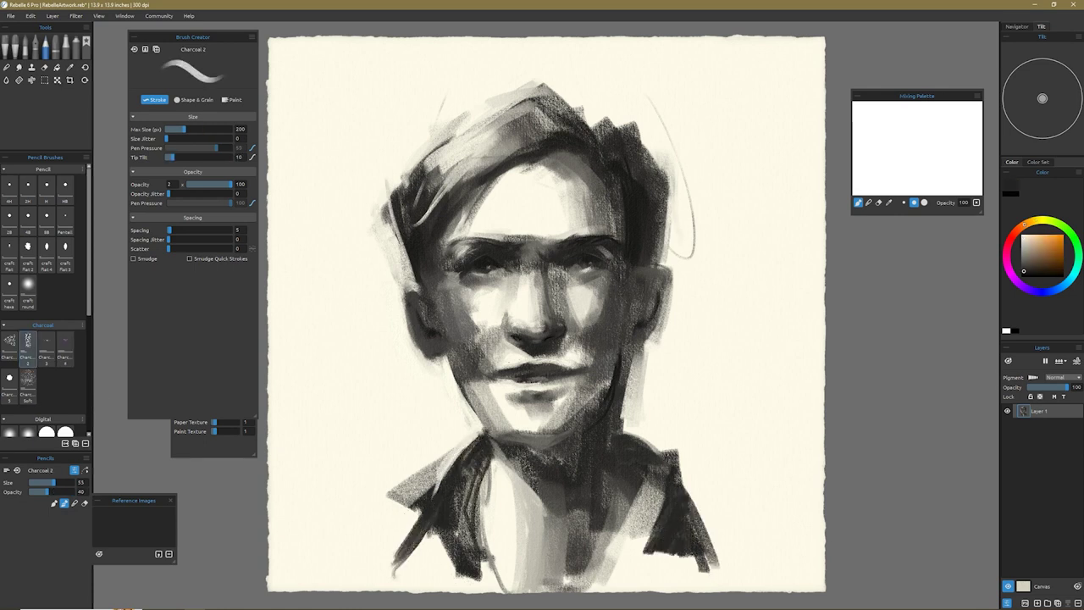
- Define the inner collar, clean the neck's right edge with the paper tone, and darken the hairline and inner brow
left_click_drag(597, 479, 627, 584)
left_click(648, 372, "alt")
left_click_drag(627, 356, 639, 427)
left_click(431, 334, "alt")
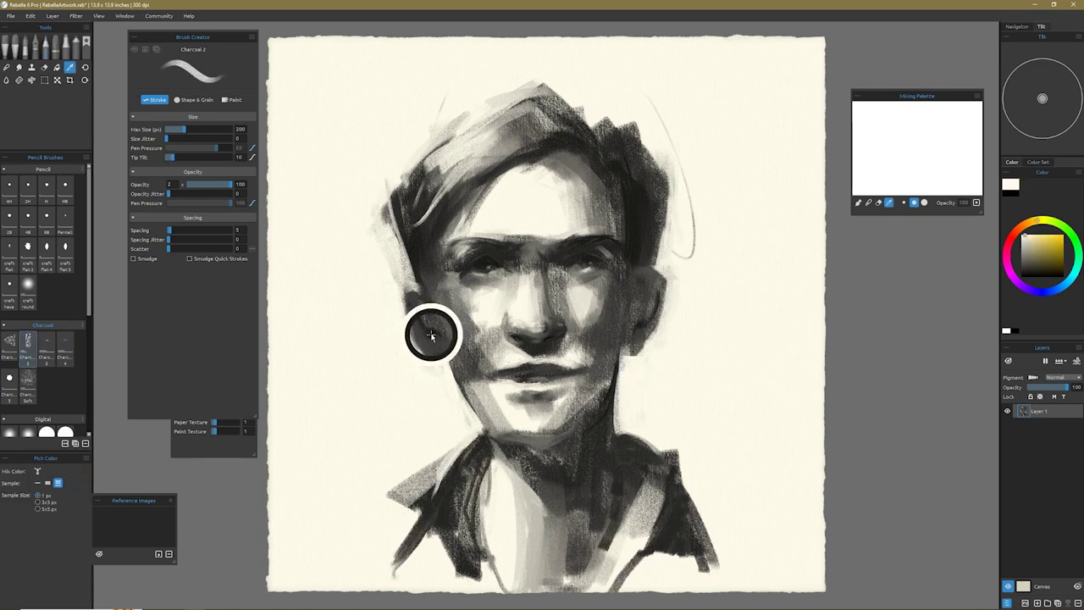
left_click(555, 161, "alt")
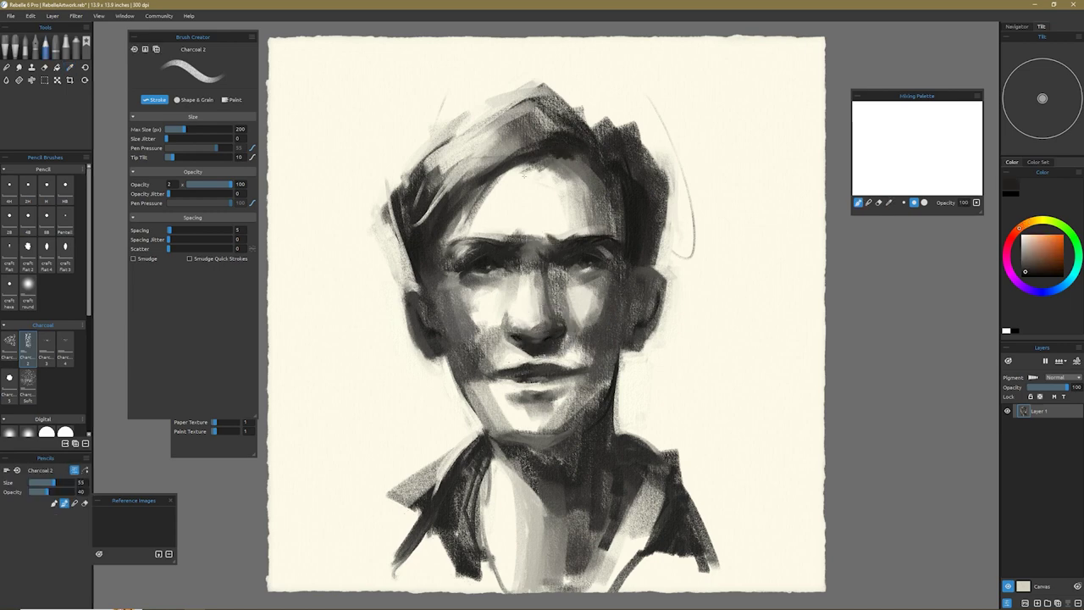
- Spatter fine near-black dots beside the left jaw with the watercolor Spatter 2 brush at size 100
key("w")
left_click(445, 398, "alt")
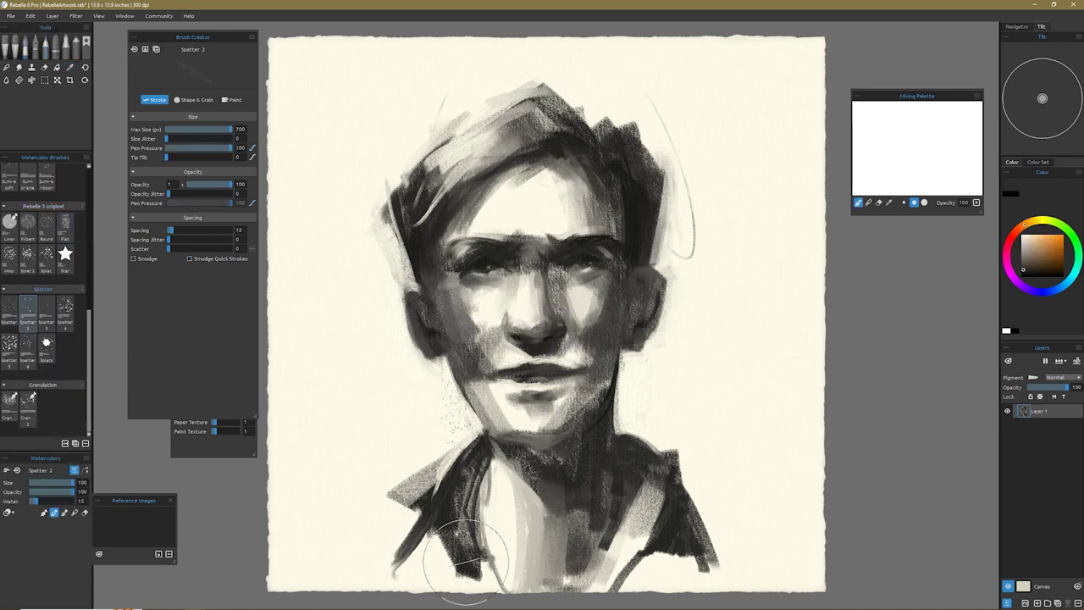
- Spatter dark and paper-toned specks around the head, neck and jacket using the Spatter 4 and Spatter 5 brushes
left_click(65, 313)
mouse_move(453, 419)
left_mouse_down()
mouse_move(516, 458)
mouse_move(632, 446)
mouse_move(684, 356)
left_mouse_up()
left_click_drag(695, 508, 728, 567)
left_click(762, 508, "alt")
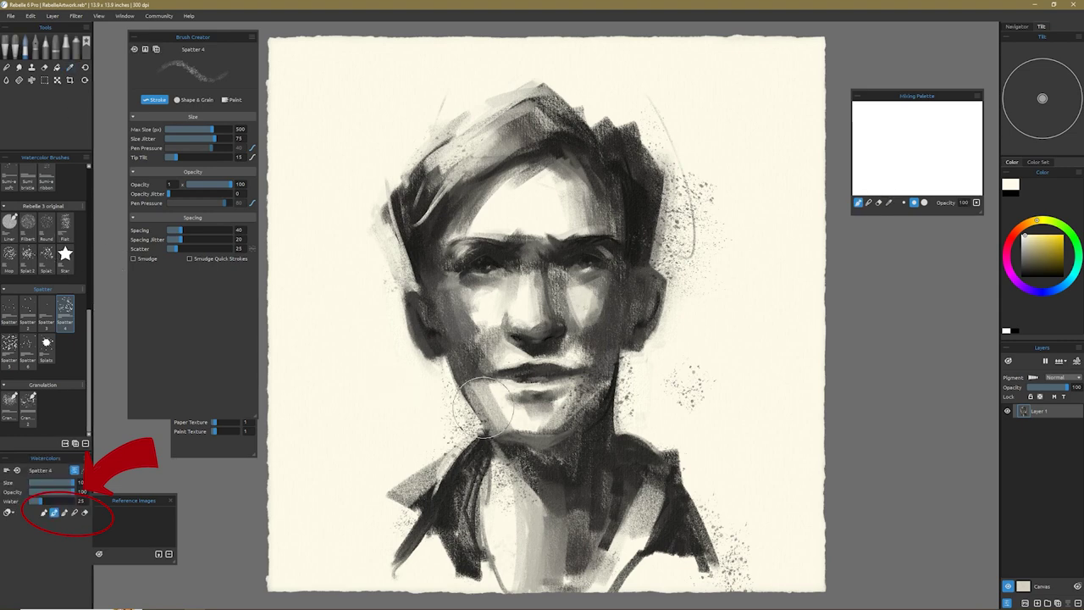
left_click(9, 401)
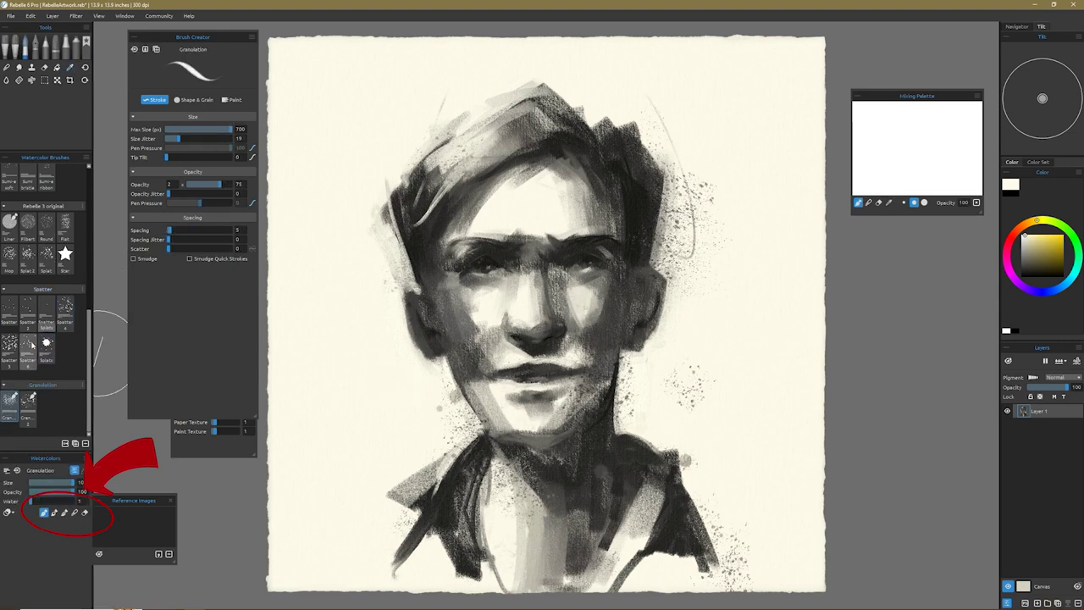
left_click(8, 347)
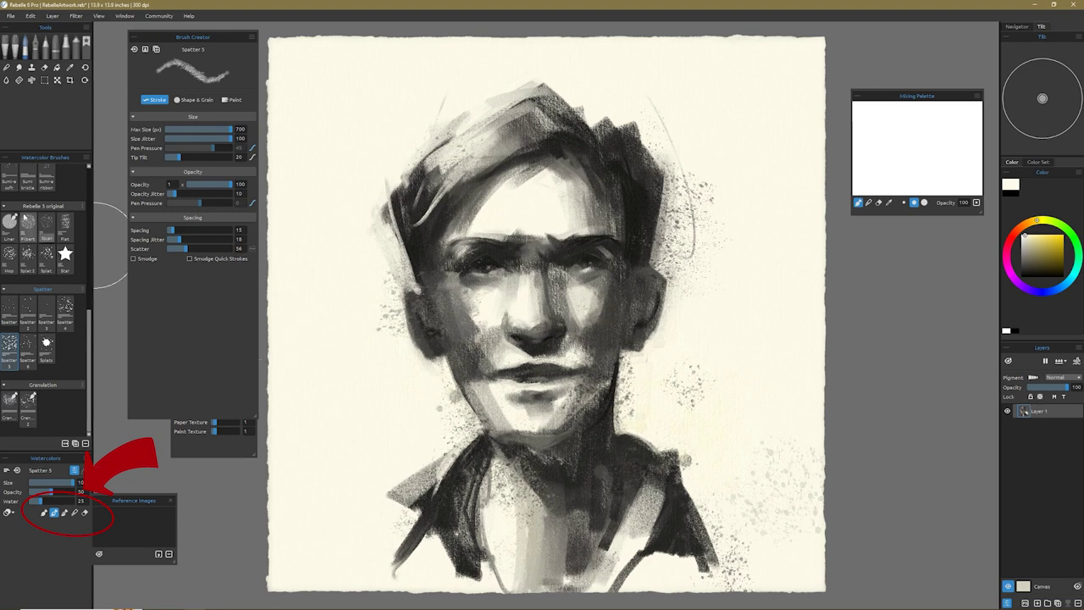
- Handwrite "Charcoal Rebelle 6" beside the face in near-black with the Bullet ink pen, and switch to the Reed Pen in white
key("i")
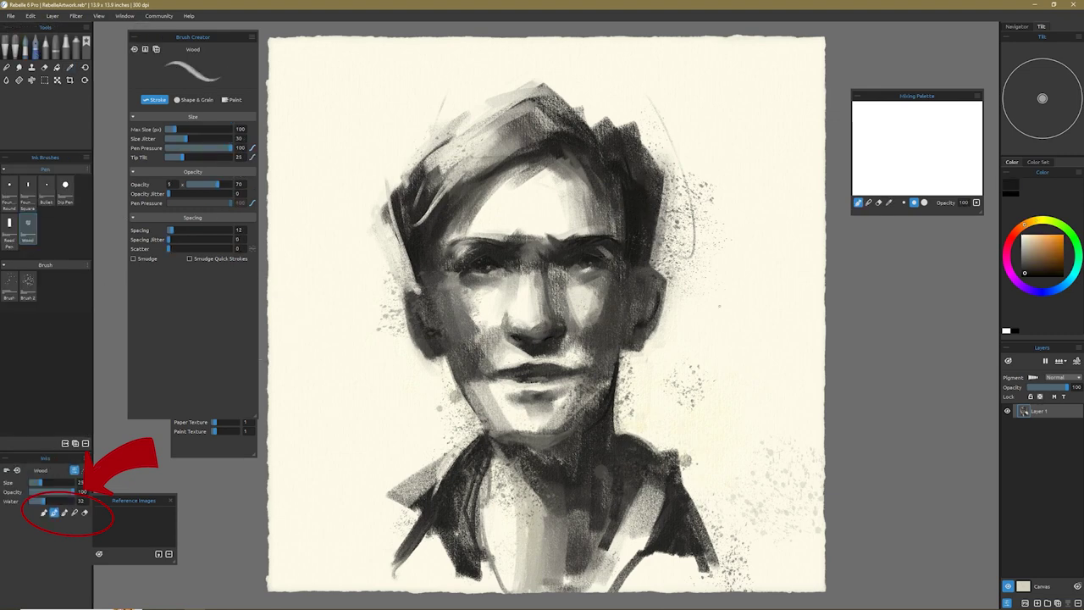
left_click(47, 191)
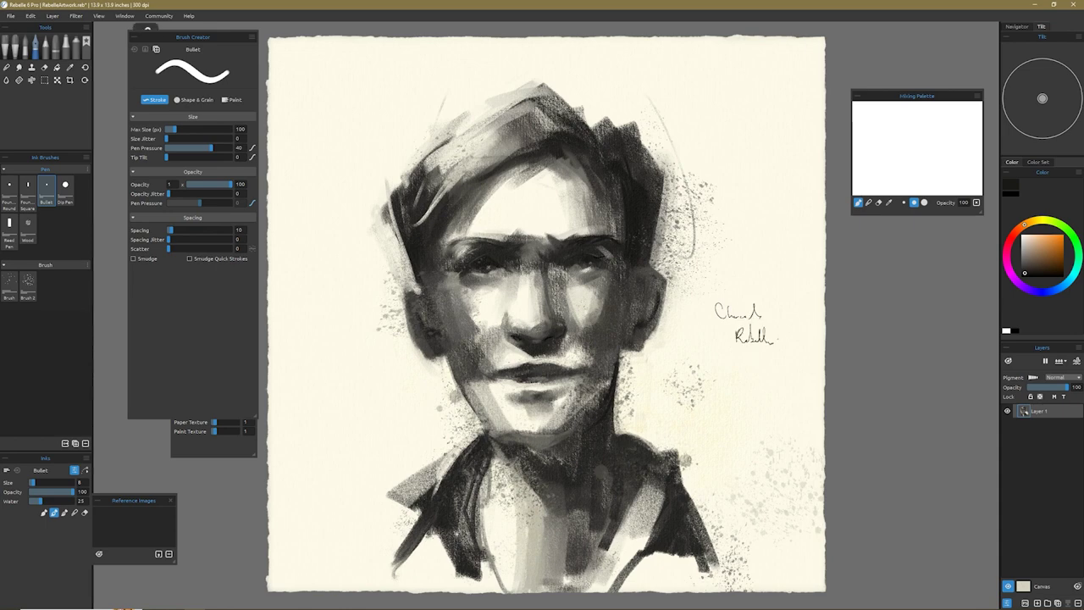
left_click(9, 225)
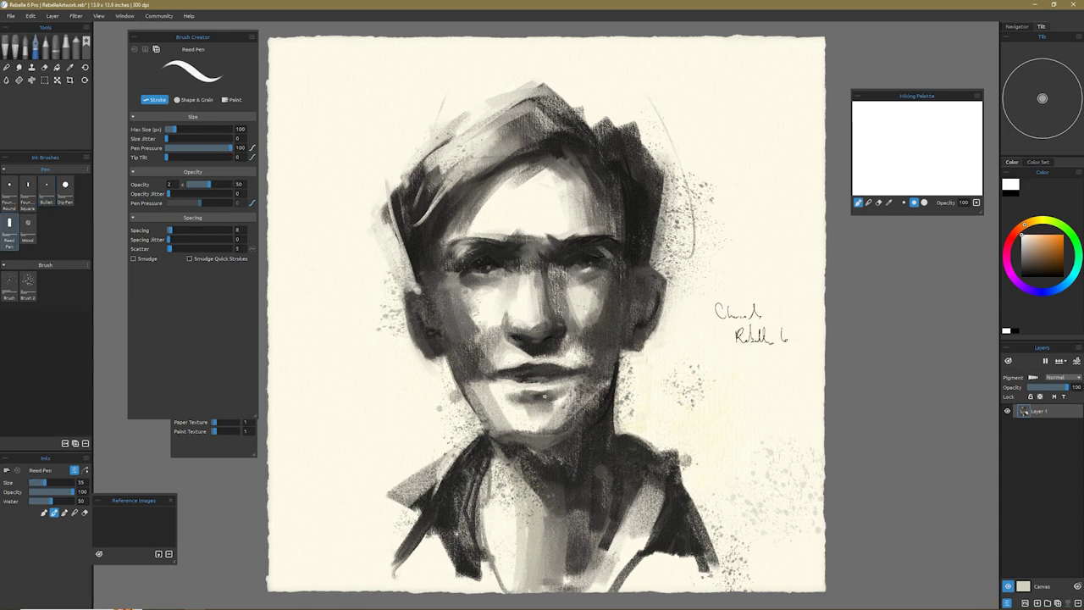
key("p")
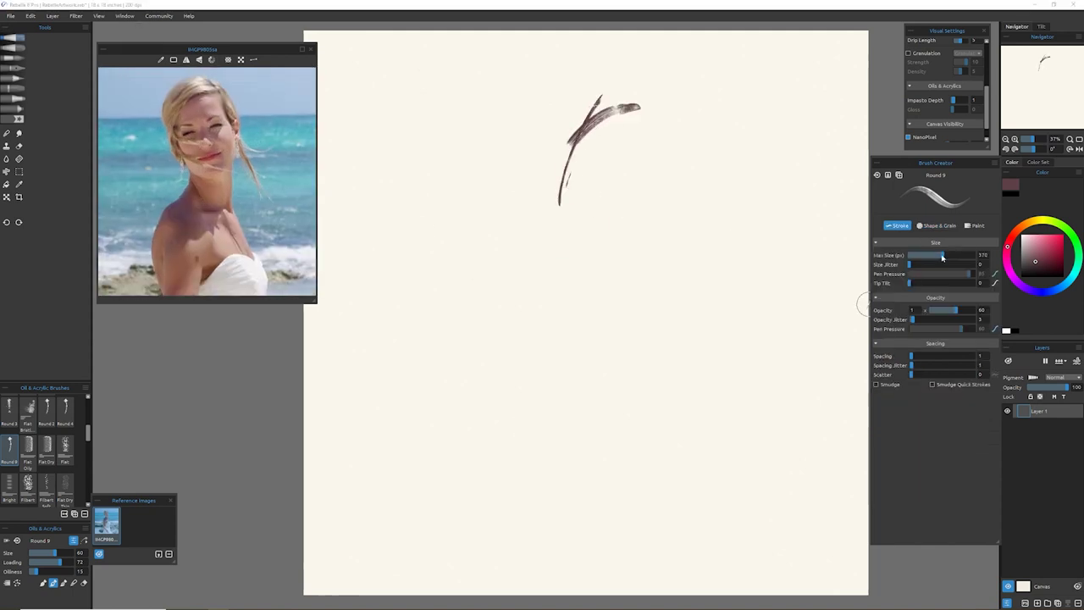
- Sketch the tilted head's outline, hairline, eyes, mouth and jaw in dark mauve with the Round 9 oil brush at size 60
left_click_drag(561, 119, 542, 199)
mouse_move(650, 106)
left_mouse_down()
mouse_move(682, 177)
mouse_move(698, 182)
left_mouse_up()
left_click_drag(644, 190, 682, 170)
left_click_drag(592, 222, 614, 215)
left_click_drag(640, 246, 654, 244)
left_click_drag(560, 201, 661, 271)
left_click_drag(666, 278, 720, 276)
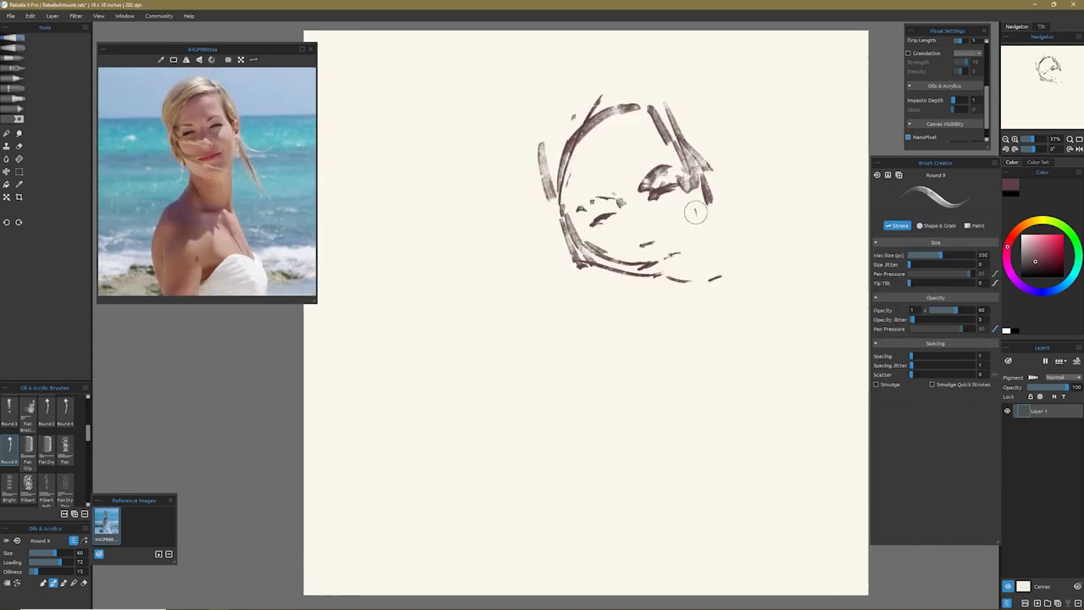
- Sketch the neck, shoulders, arm and dress neckline below the head, and add the outer hair contour
left_click_drag(617, 292, 618, 340)
left_click_drag(607, 356, 582, 457)
left_click_drag(701, 279, 696, 386)
left_click_drag(707, 390, 754, 495)
left_click_drag(565, 106, 537, 156)
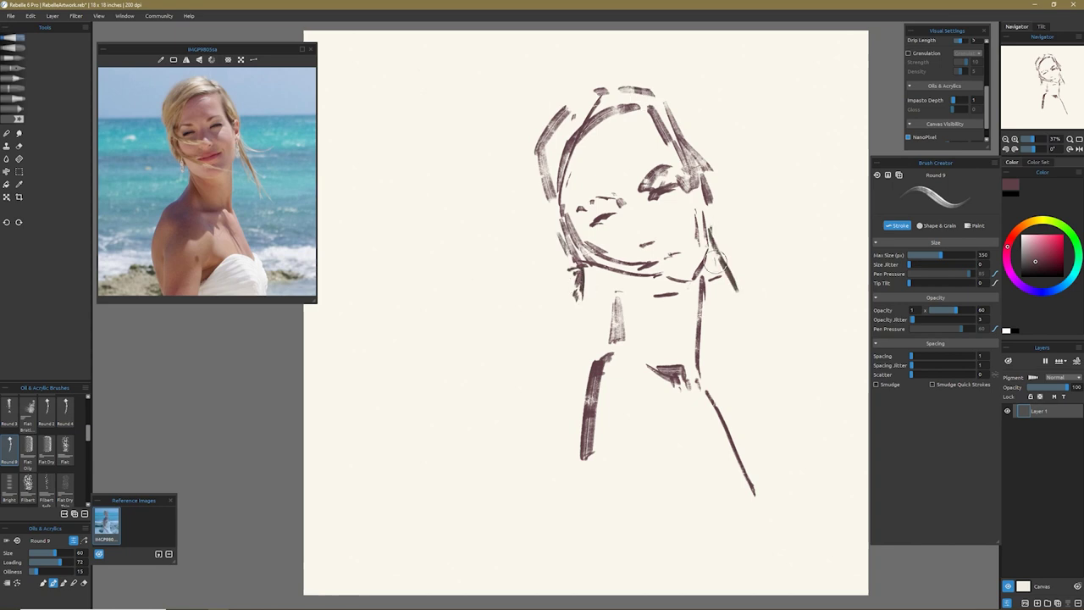
left_click_drag(586, 385, 569, 508)
left_click_drag(671, 281, 708, 258)
left_click_drag(662, 410, 674, 555)
left_click_drag(677, 549, 733, 475)
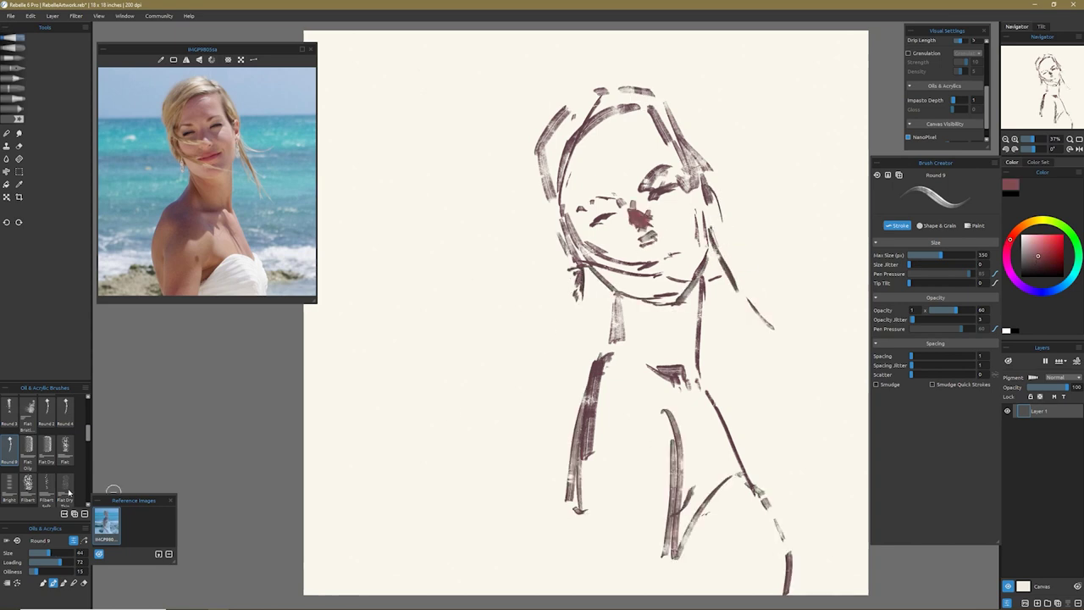
- Lay in reddish-brown shadow tones on the nose, the closed eye and the forehead
left_click_drag(631, 212, 645, 236)
mouse_move(582, 221)
left_mouse_down()
mouse_move(610, 209)
mouse_move(625, 237)
left_mouse_up()
left_click(321, 223)
left_click_drag(567, 188, 636, 127)
- Block in the neck, shoulder and chest with warm brown and tan strokes, and fill the cheeks, chin and forehead
mouse_move(618, 280)
left_mouse_down()
mouse_move(671, 474)
mouse_move(695, 390)
left_mouse_up()
left_click_drag(669, 288, 737, 482)
left_click_drag(678, 424, 609, 567)
left_click_drag(592, 229, 669, 296)
left_click_drag(610, 186, 694, 296)
left_click_drag(559, 110, 660, 211)
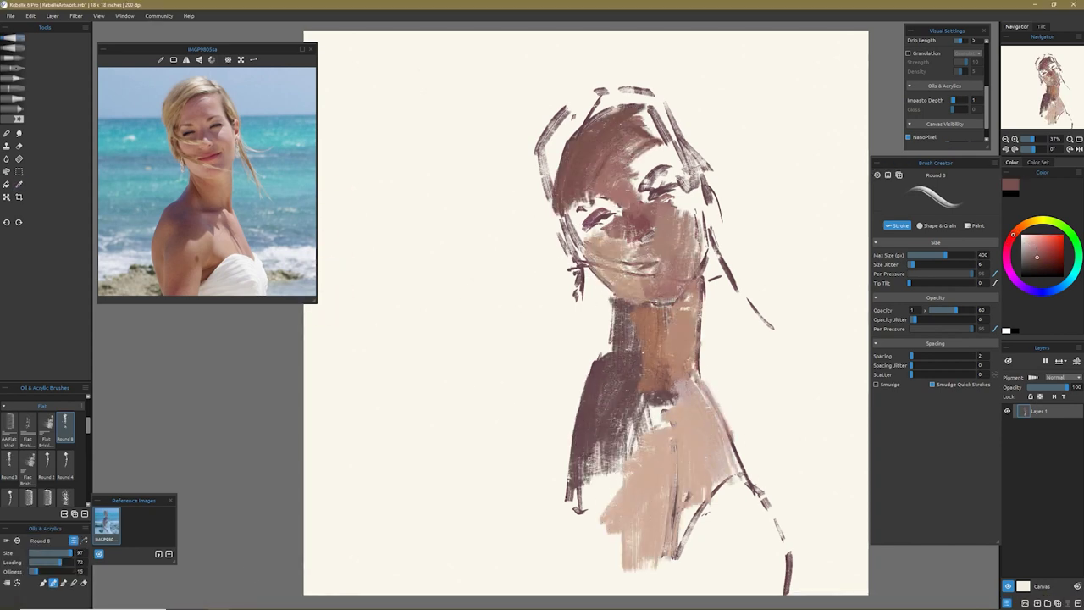
- Paint olive-brown hair down the face's left side and a light mauve tone on the right cheek
left_click_drag(592, 119, 551, 212)
left_click_drag(592, 208, 576, 271)
left_click_drag(677, 178, 703, 246)
- Reduce the brush size to 54 and cover the sketched eye lines and face edges with skin and hair tones
key("bracketleft")
key("bracketleft")
key("bracketleft")
key("bracketleft")
left_click_drag(593, 211, 618, 237)
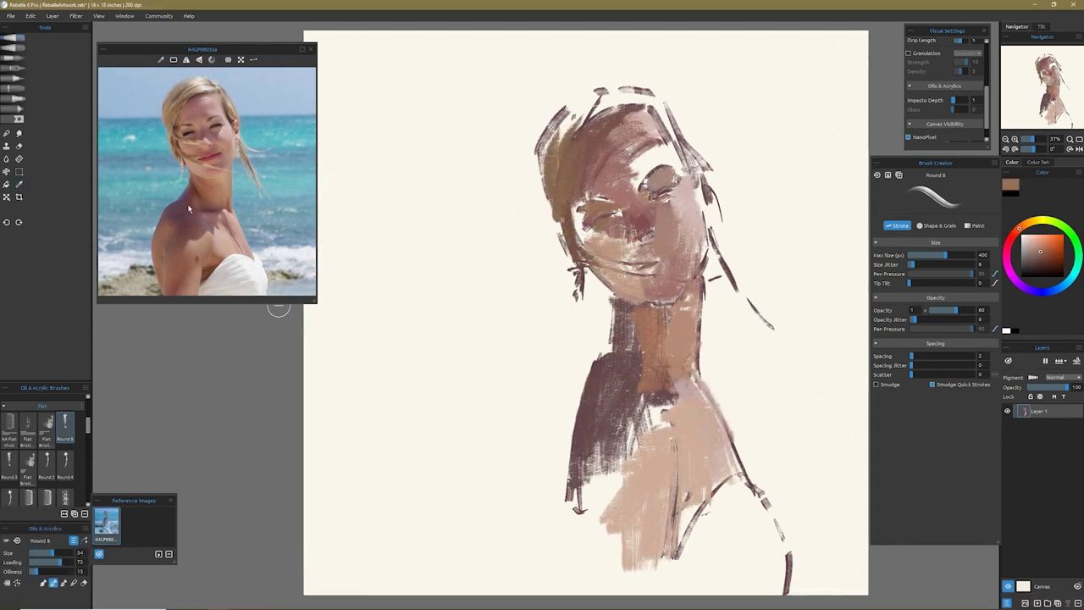
left_click_drag(575, 190, 566, 233)
left_click_drag(674, 110, 635, 182)
- Paint the lips in a red sampled from the reference and define both eyes and eyebrows with dark strokes
left_click(206, 158, "alt")
left_click_drag(648, 255, 677, 254)
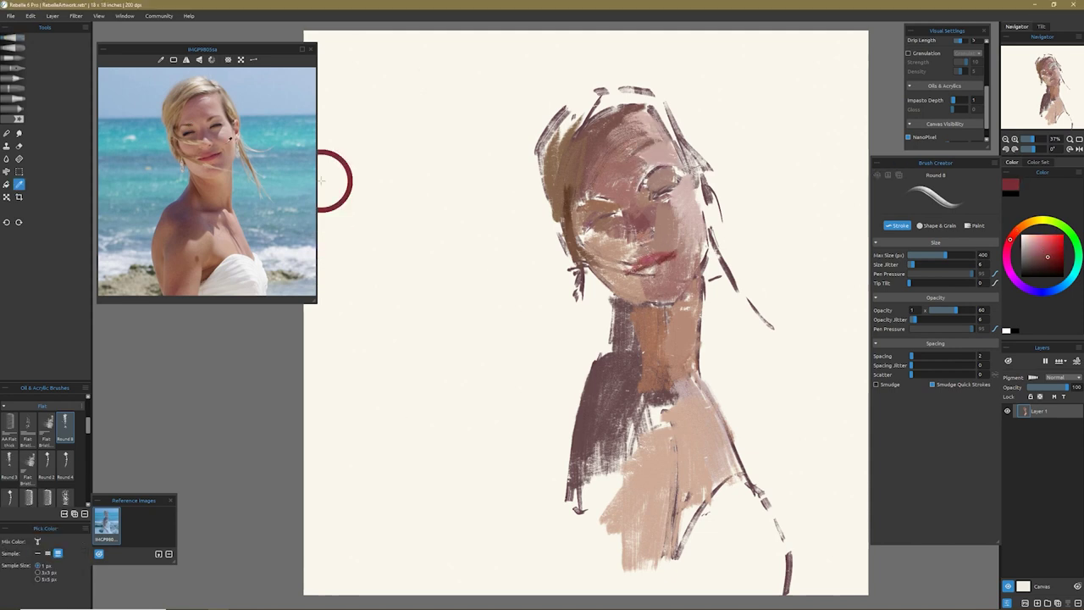
mouse_move(650, 194)
left_mouse_down()
mouse_move(677, 188)
mouse_move(679, 204)
left_mouse_up()
left_click_drag(592, 222, 613, 212)
left_click_drag(586, 202, 607, 196)
left_click_drag(637, 184, 650, 174)
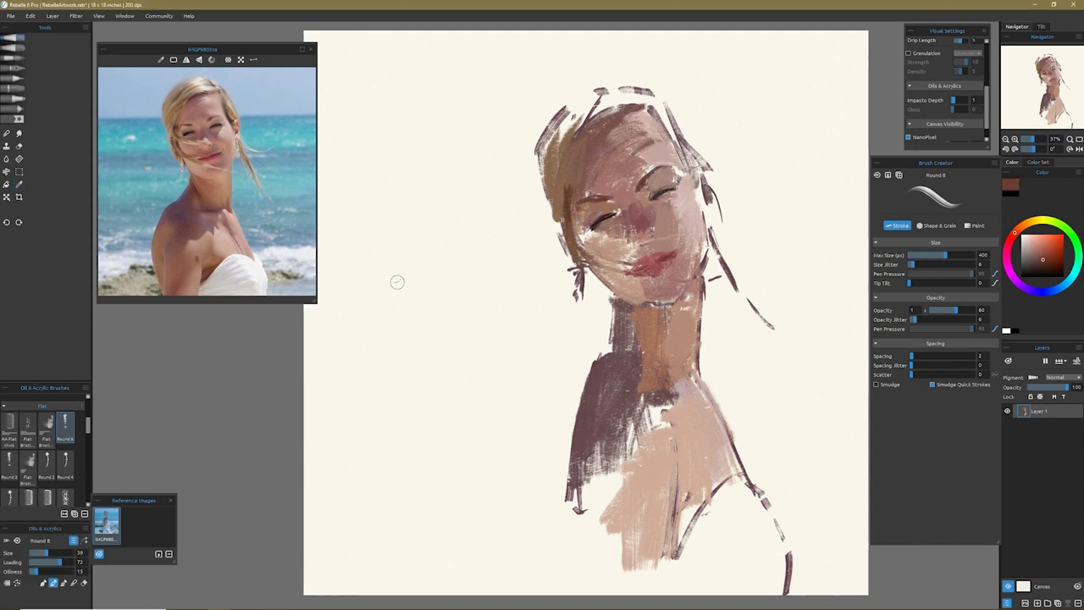
- Build up the hair on both sides with sampled brown and blonde tones, and touch up the jaw and right ear
left_click_drag(677, 118, 702, 177)
left_click(331, 244, "alt")
left_click_drag(588, 97, 546, 182)
left_click(332, 242, "alt")
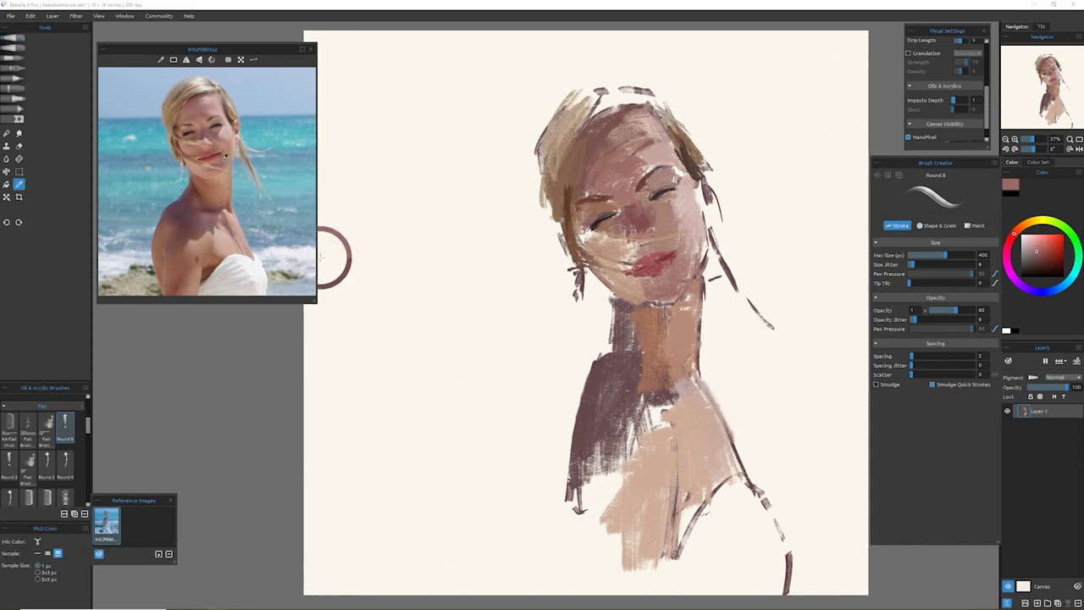
left_click_drag(628, 293, 642, 304)
left_click_drag(713, 174, 701, 246)
- Extend the arm and torso with reddish-brown strokes, darken the dress edge, and blend the neck into the shoulder
left_click_drag(631, 407, 557, 508)
left_click_drag(618, 440, 531, 588)
left_click_drag(698, 500, 623, 593)
left_click_drag(712, 388, 669, 466)
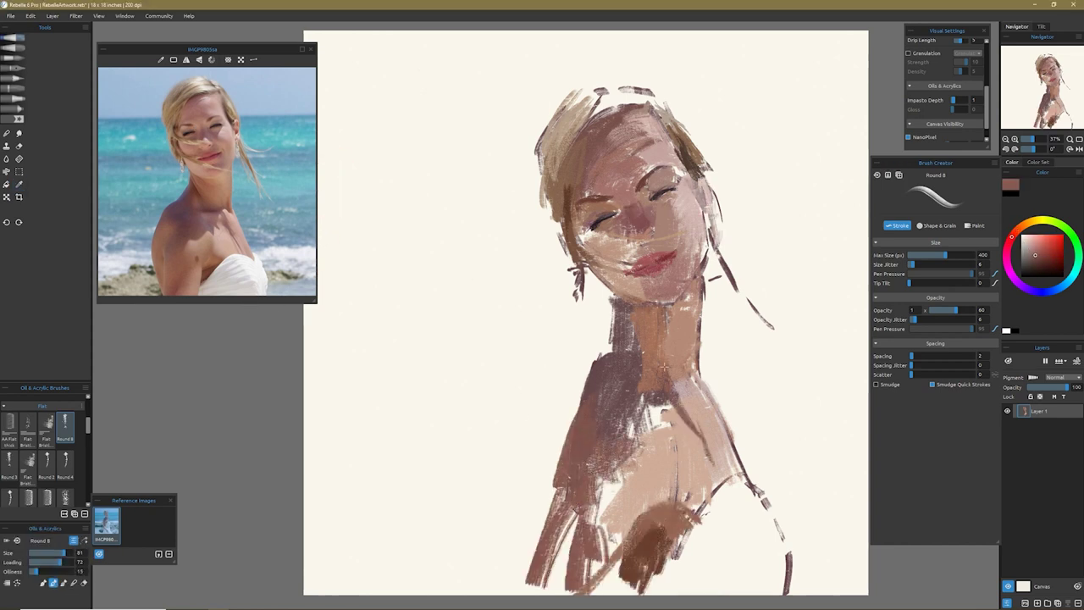
left_click_drag(664, 368, 631, 449)
left_click_drag(626, 322, 681, 394)
- Widen and raise the blonde hair mass with sampled tones, and refine the hairline and the strands by the right ear
left_click(322, 300, "alt")
left_click_drag(576, 97, 525, 224)
left_click_drag(644, 76, 550, 203)
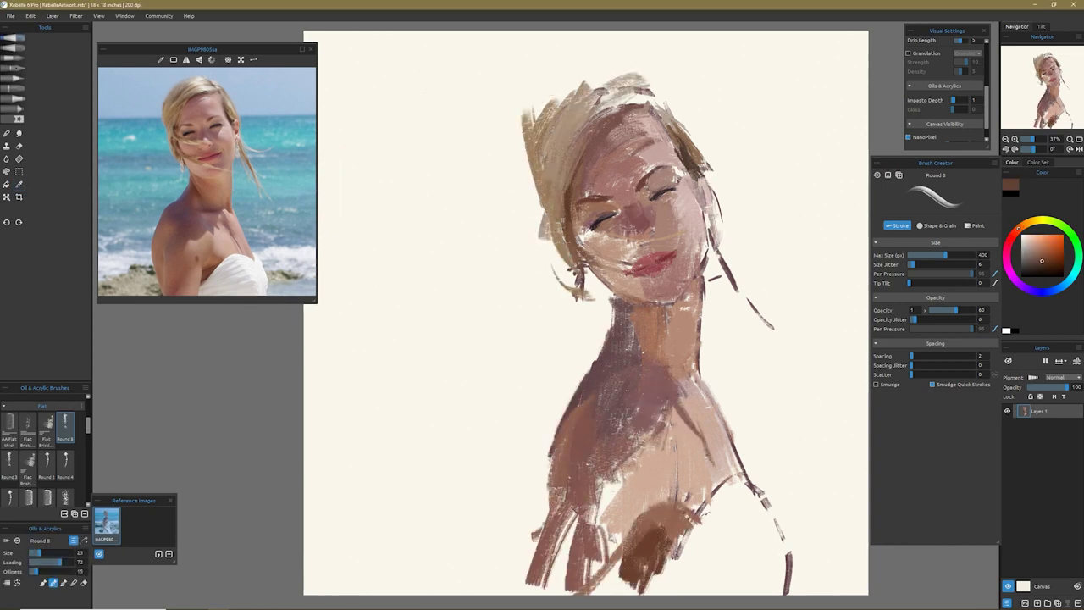
left_click_drag(627, 109, 597, 122)
left_click_drag(640, 78, 593, 91)
left_click_drag(711, 199, 701, 234)
- Refine the base of the neck, the right shoulder and the nose with sampled skin tones
left_click(331, 262, "alt")
left_click_drag(704, 339, 687, 402)
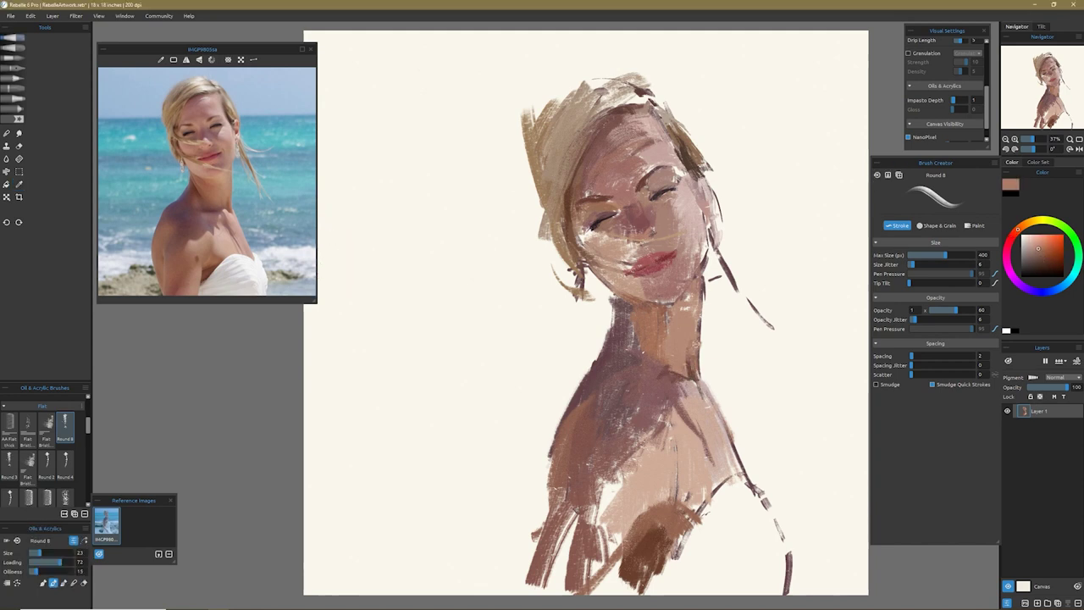
left_click(643, 221, "alt")
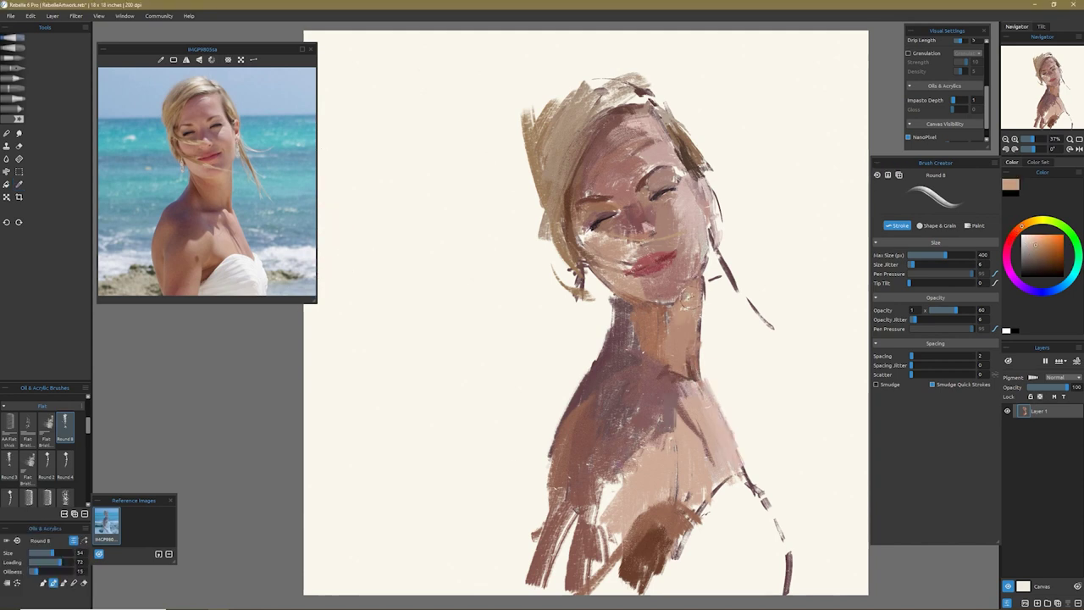
- Enlarge the brush to size 100 and block in the white dress with broad off-white strokes
key("bracketright")
left_click_drag(636, 584, 728, 508)
left_click_drag(677, 551, 745, 499)
- Add a layer beneath the figure and surround her with broad blue and turquoise strokes using sea colors sampled from the reference
left_click(127, 152, "alt")
mouse_move(728, 355)
left_mouse_down()
mouse_move(762, 474)
mouse_move(830, 398)
left_mouse_up()
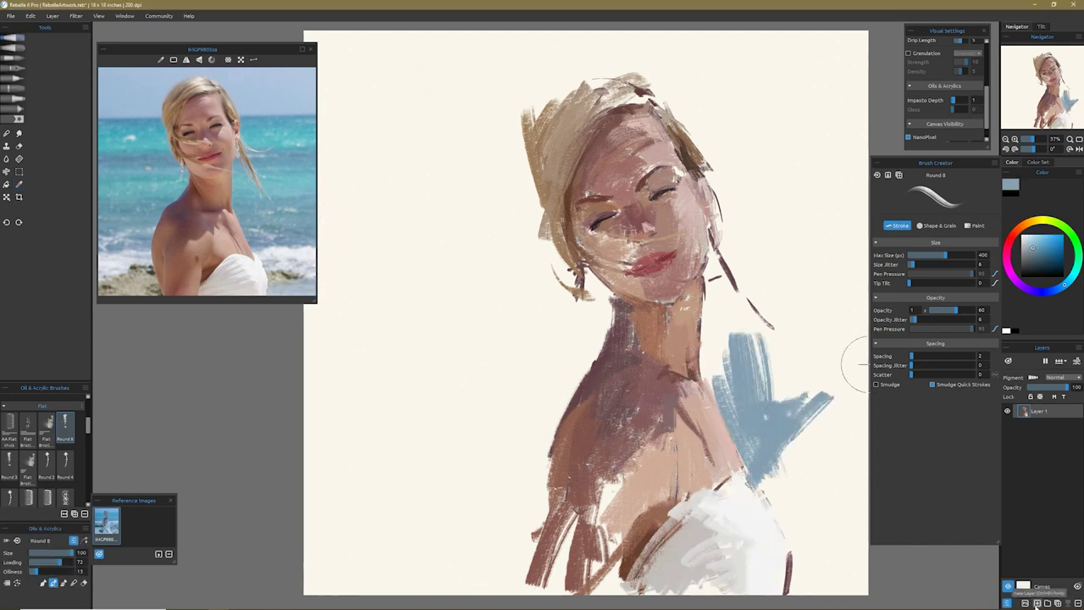
left_click(1037, 603)
left_click_drag(474, 407, 593, 220)
left_click_drag(389, 483, 542, 322)
left_click_drag(796, 475, 812, 228)
left_click_drag(322, 423, 550, 474)
left_click_drag(593, 271, 643, 203)
left_click(264, 104, "alt")
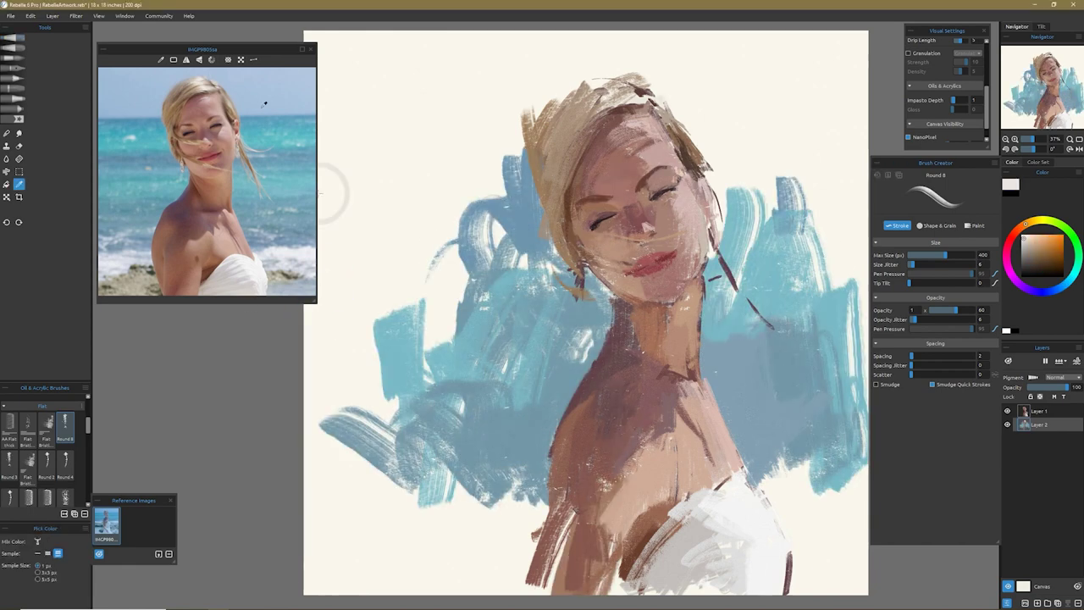
left_click_drag(745, 288, 762, 76)
- Select the Round 9 brush, return to Layer 1, and enlarge the reference photo on the woman's head
scroll(34, 440, "down", 2)
left_click(38, 429)
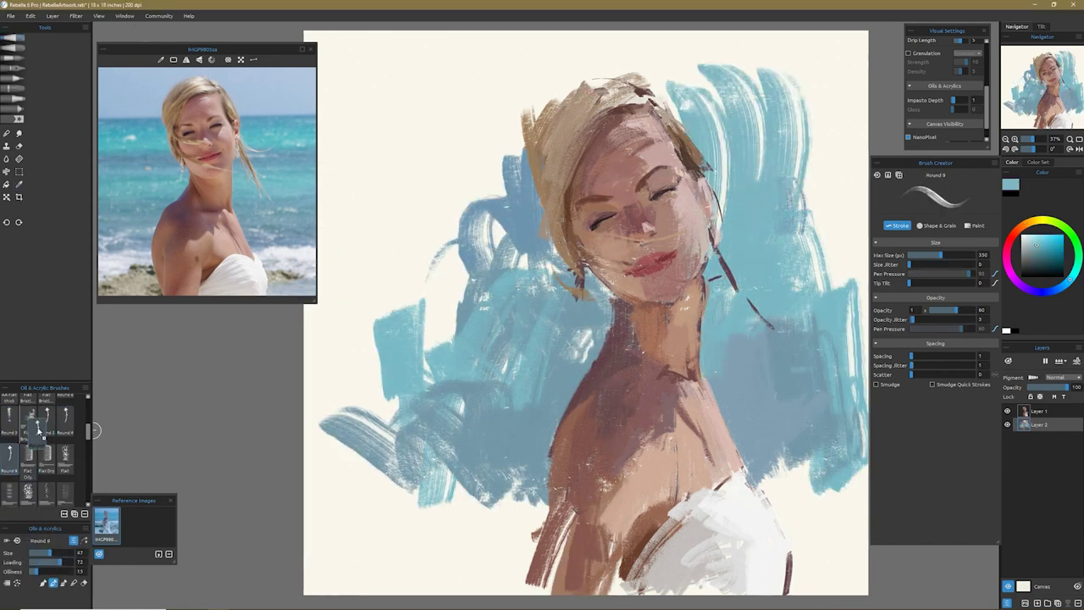
left_click(1037, 410)
left_click_drag(316, 302, 347, 339)
scroll(220, 194, "up", 3)
- Refine the eyebrows, nose, forehead and hairline with skin and hair tones sampled from the painting and the reference
left_click(650, 200, "alt")
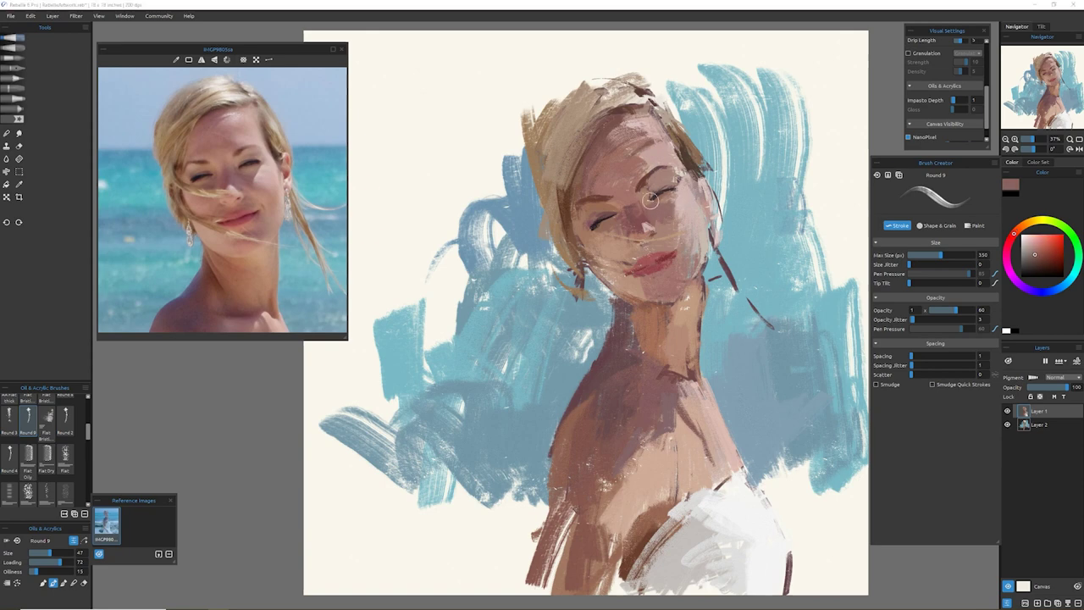
left_click(644, 191, "alt")
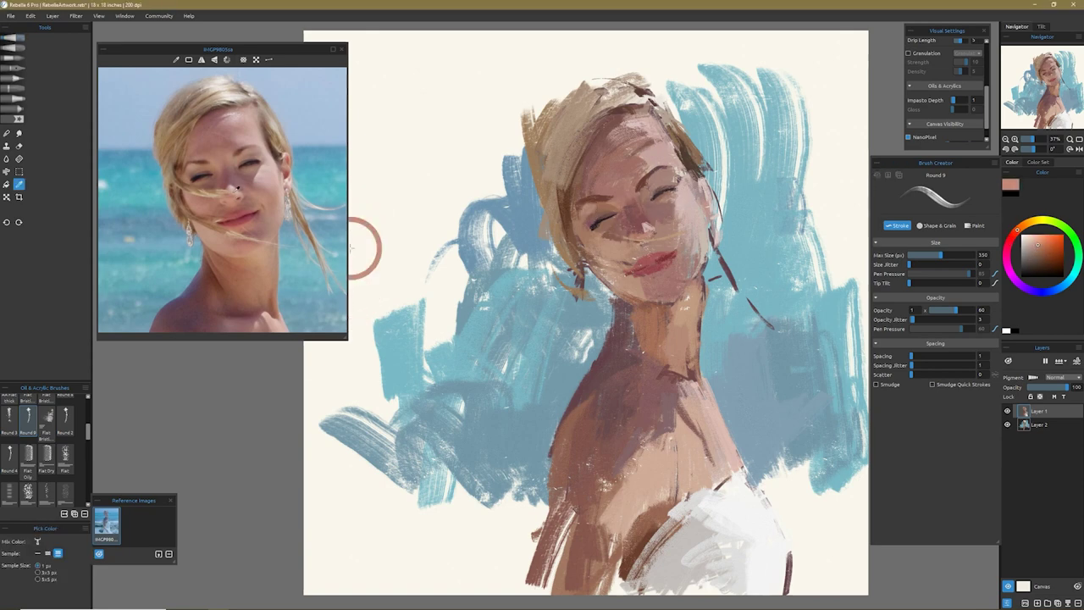
left_click(349, 247, "alt")
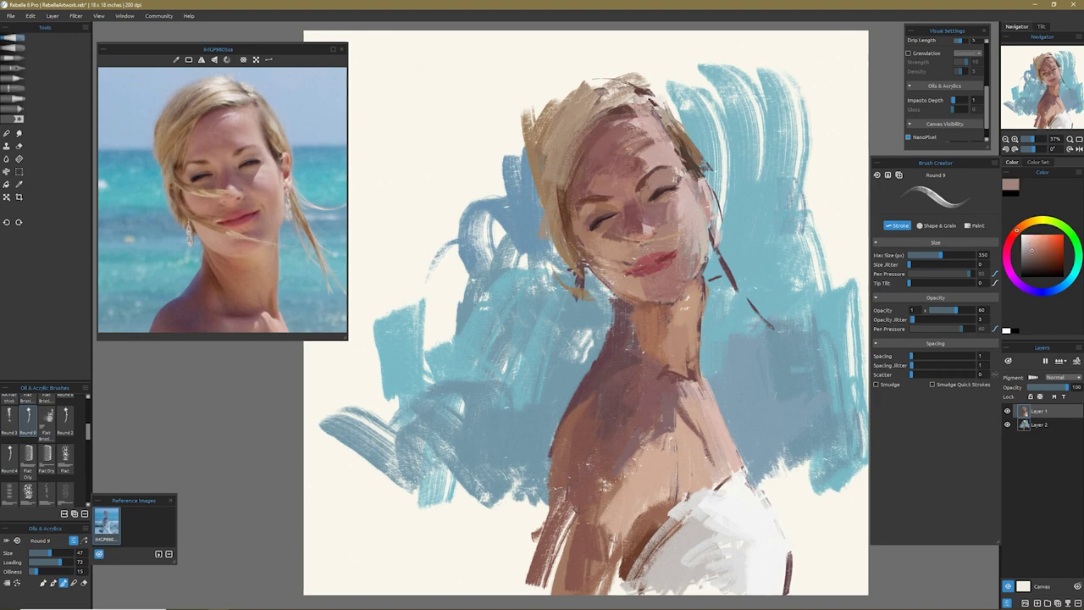
left_click(685, 140, "alt")
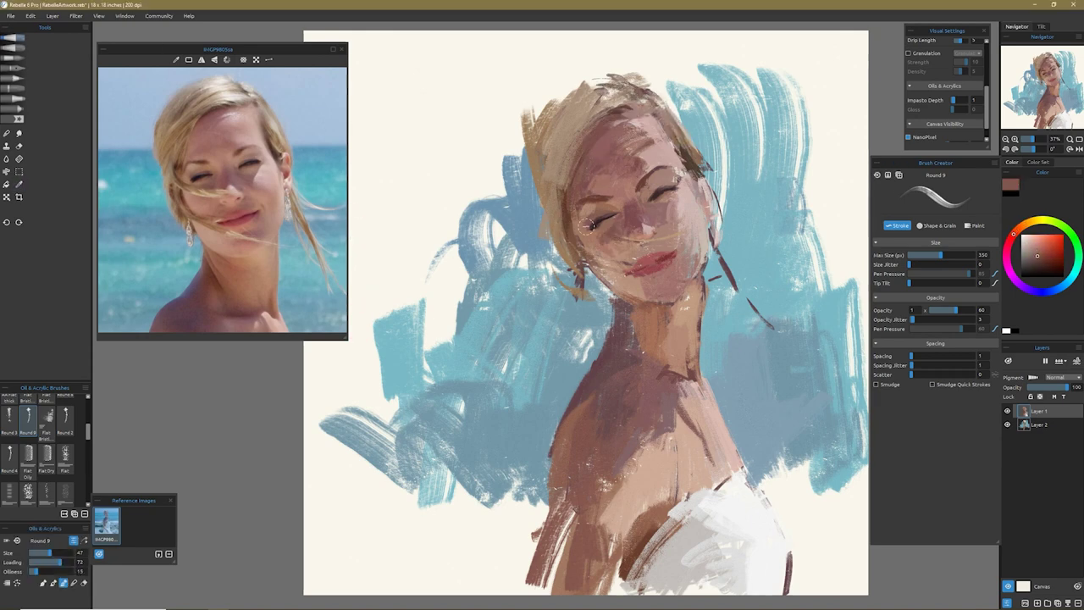
- Define the neck and collarbone shadows in dark red-brown, and add pale highlights to the nose and forehead
left_click(356, 322, "alt")
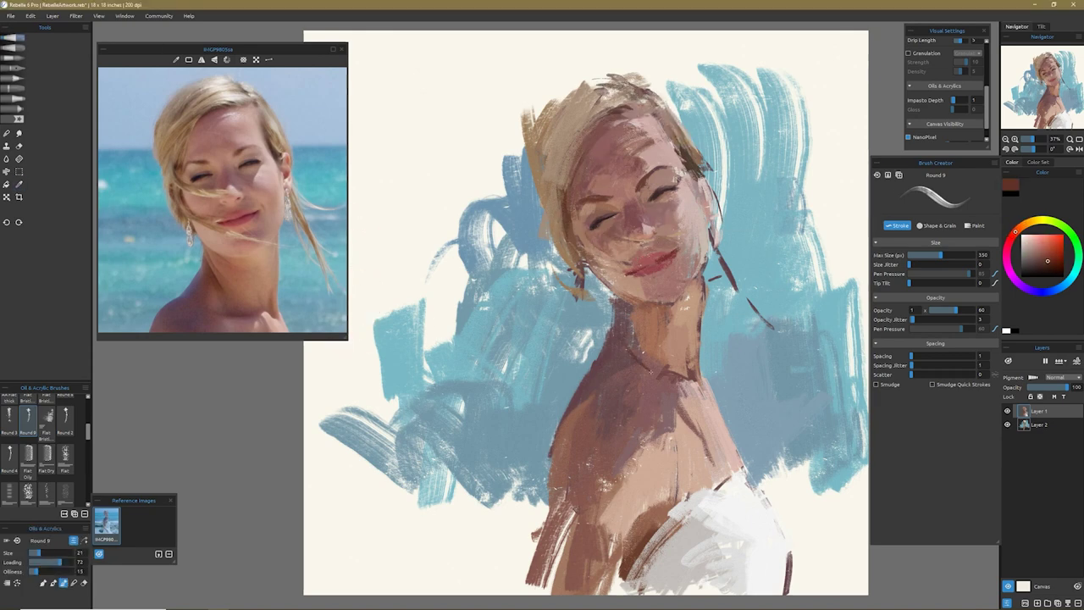
left_click(576, 390, "alt")
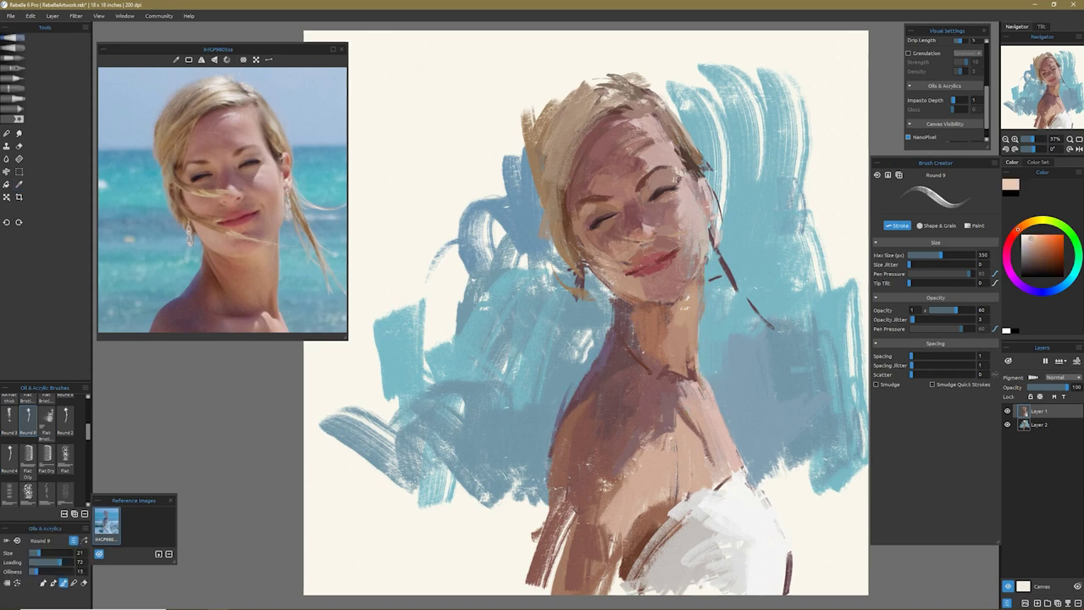
left_click(653, 229, "alt")
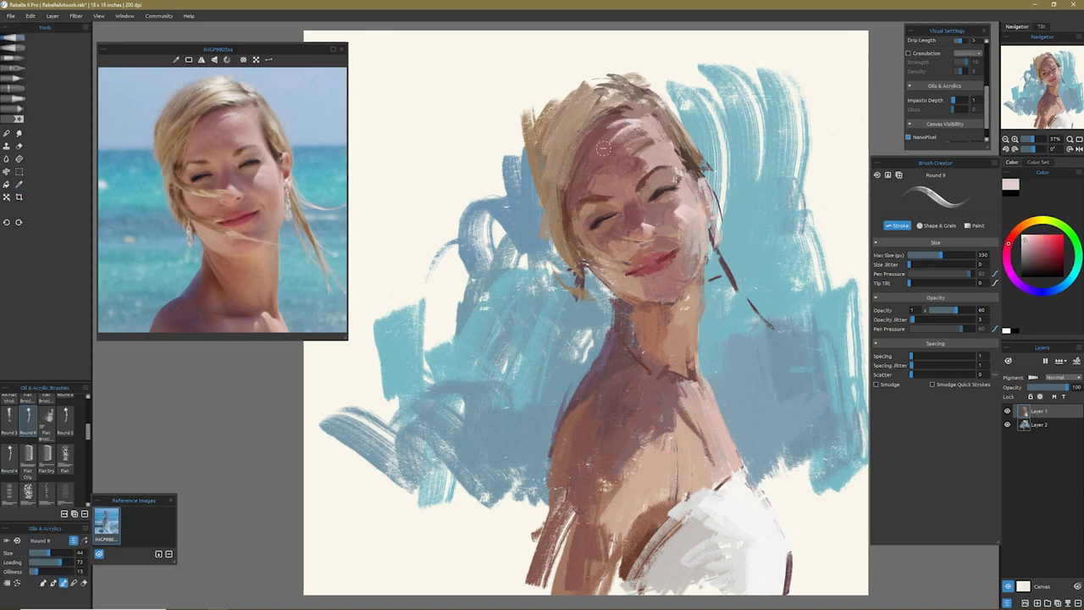
left_click(634, 138, "alt")
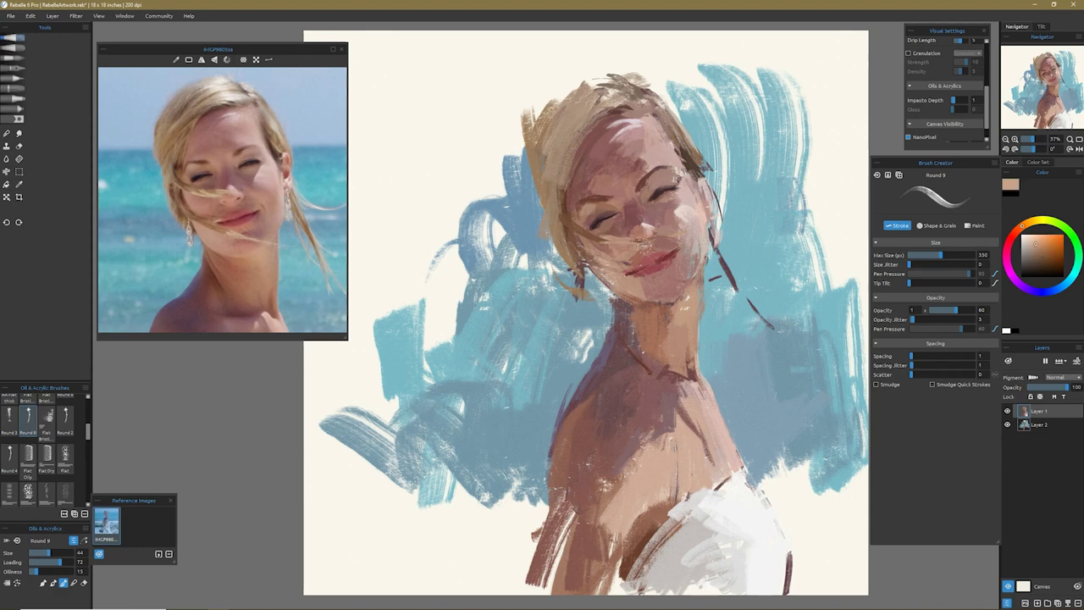
- Sharpen the line between the lips in dark red, and refine the right eye with a smaller brush in a sampled skin tone
left_click(644, 266, "alt")
key("bracketleft")
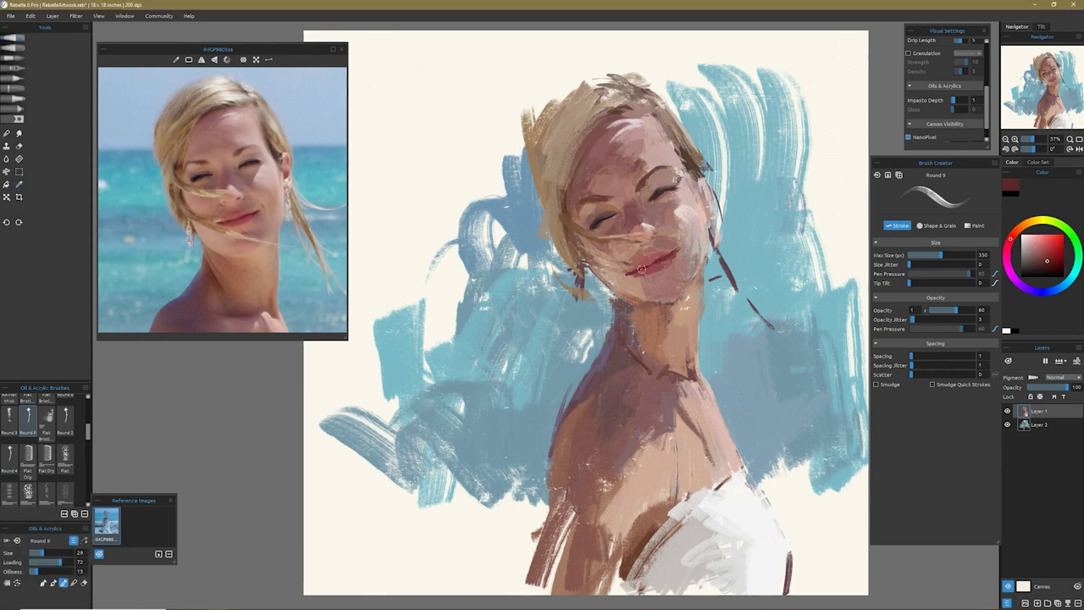
left_click(652, 200, "alt")
key("bracketleft")
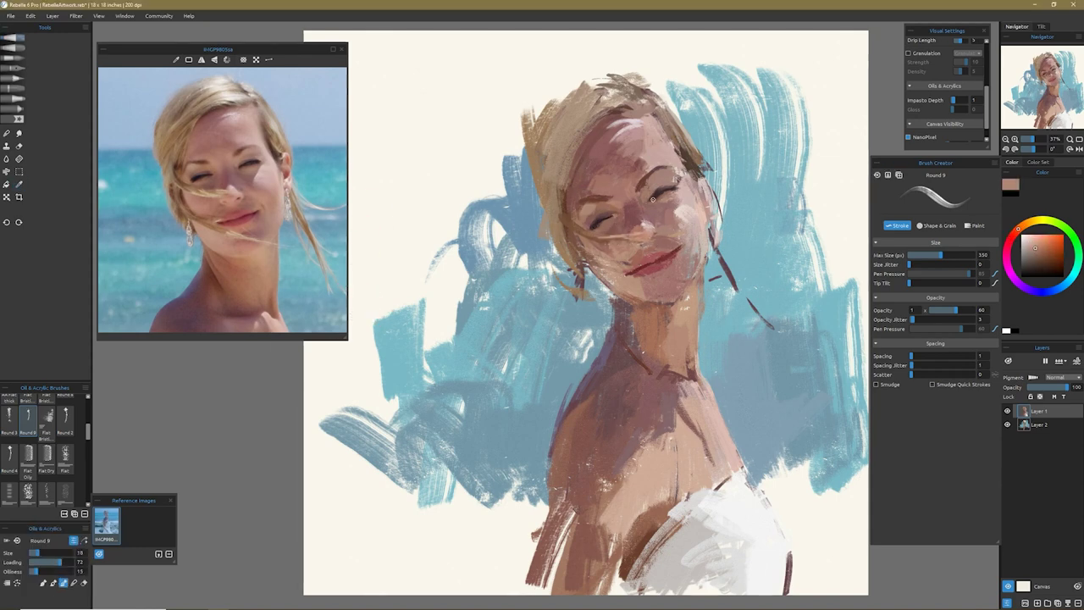
- Paint loose hair strands across the face and out over the background, and add light touches to the left earring
left_click_drag(563, 173, 583, 256)
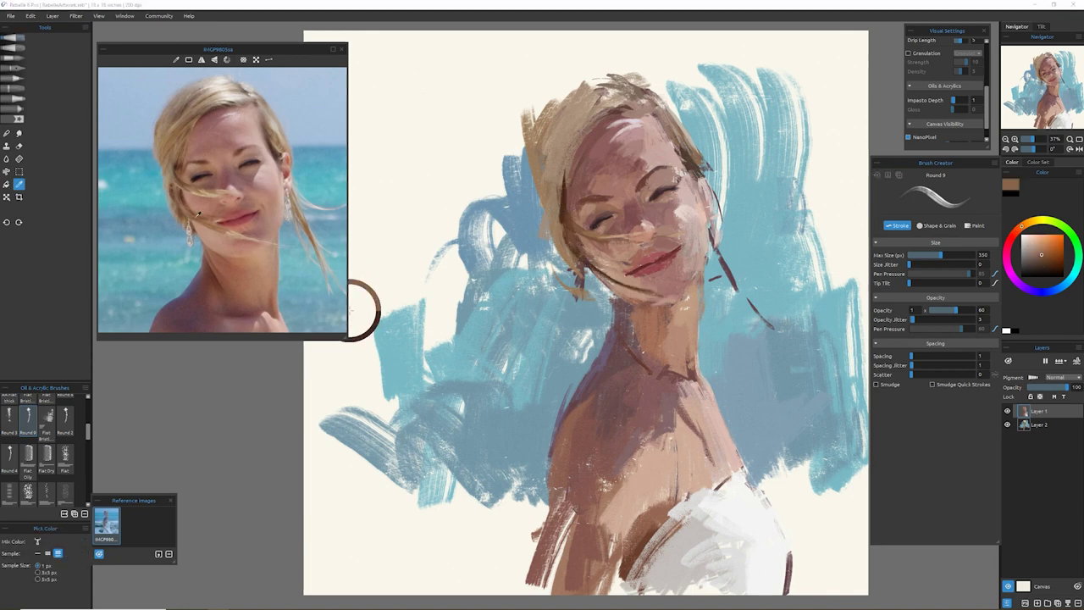
left_click(355, 310, "alt")
left_click_drag(660, 287, 727, 292)
mouse_move(713, 252)
left_mouse_down()
mouse_move(745, 295)
mouse_move(801, 270)
left_mouse_up()
left_click(352, 224, "alt")
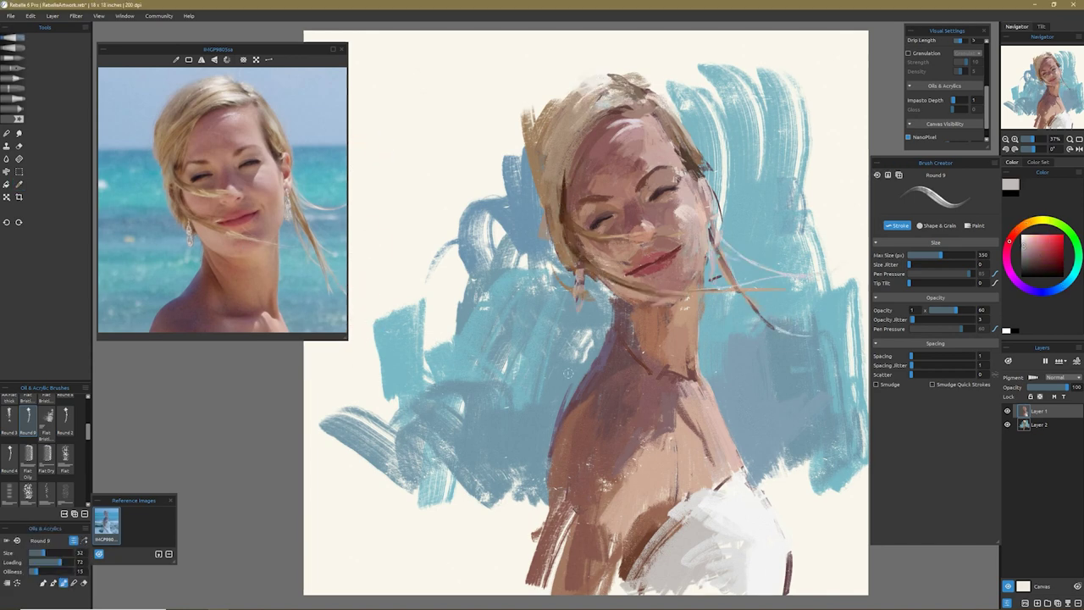
- Repaint the neck, collarbone and shoulder with the Flat Bristle 2 brush in skin tones sampled from the reference and painting
left_click(46, 415)
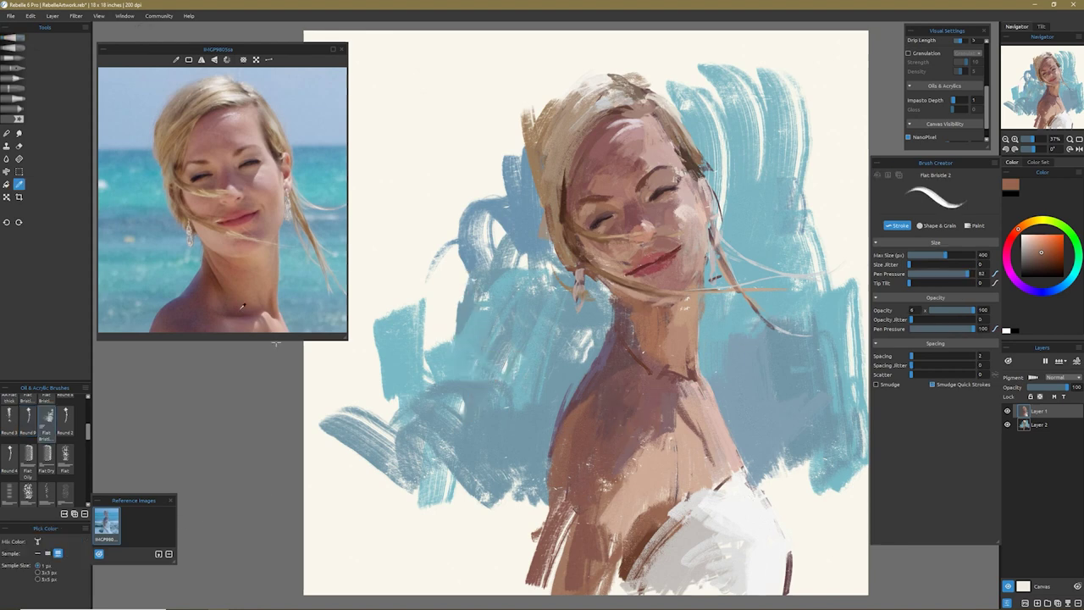
left_click(614, 395, "alt")
left_click_drag(614, 395, 588, 415)
left_click(677, 386, "alt")
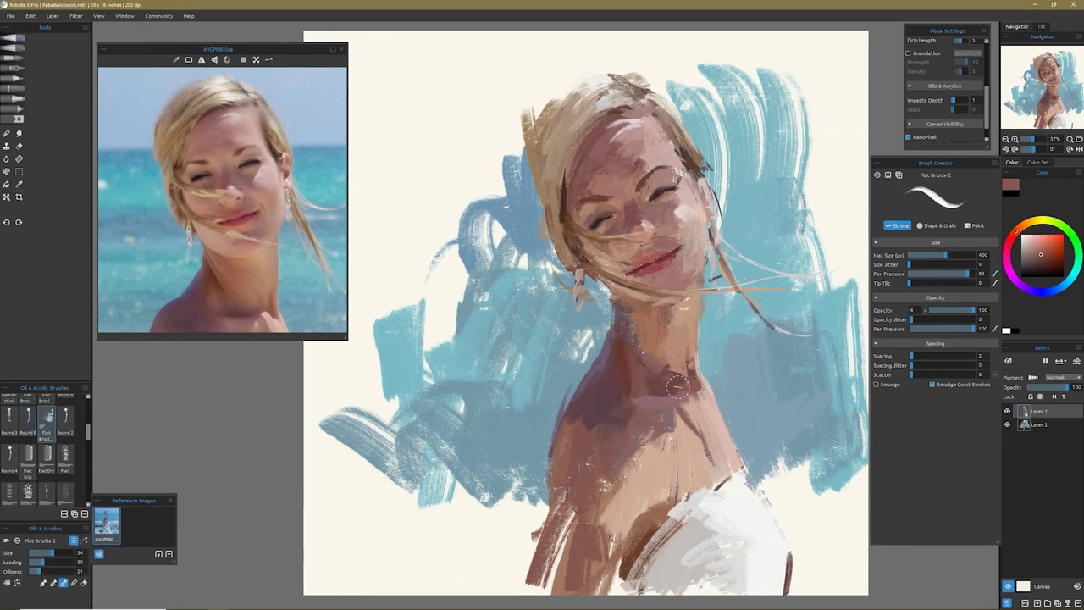
left_click(644, 339, "alt")
left_click_drag(635, 309, 605, 280)
key("ctrl+z")
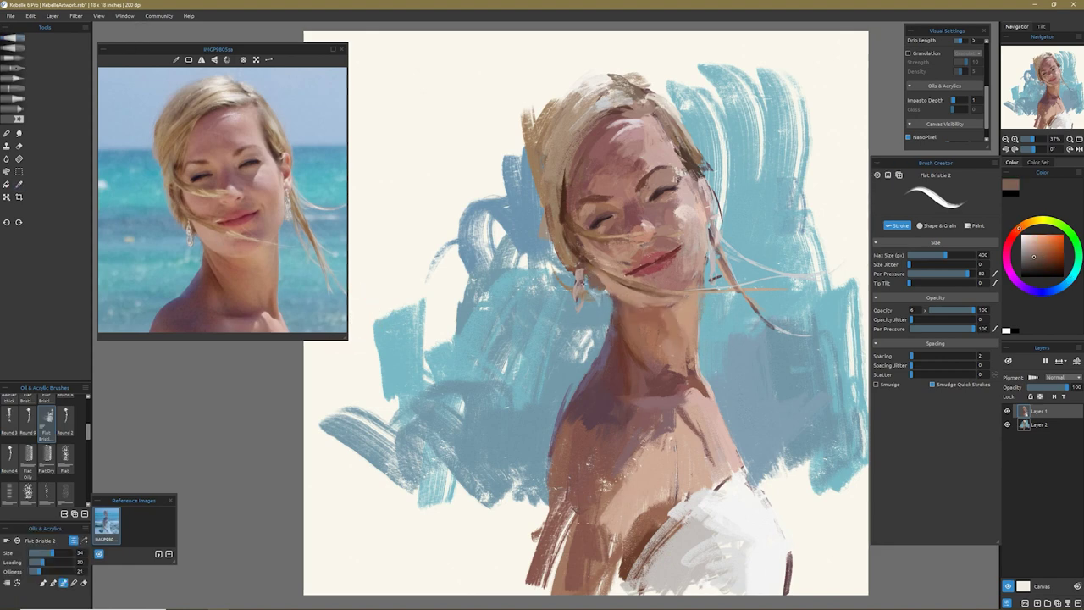
- Extend the background around the head with broad grey-blue and teal strokes at brush size 100, covering the stray hair edges
left_click(474, 228, "alt")
left_click_drag(508, 191, 558, 55)
left_click_drag(406, 275, 479, 76)
left_click_drag(508, 301, 572, 241)
left_click_drag(576, 97, 728, 55)
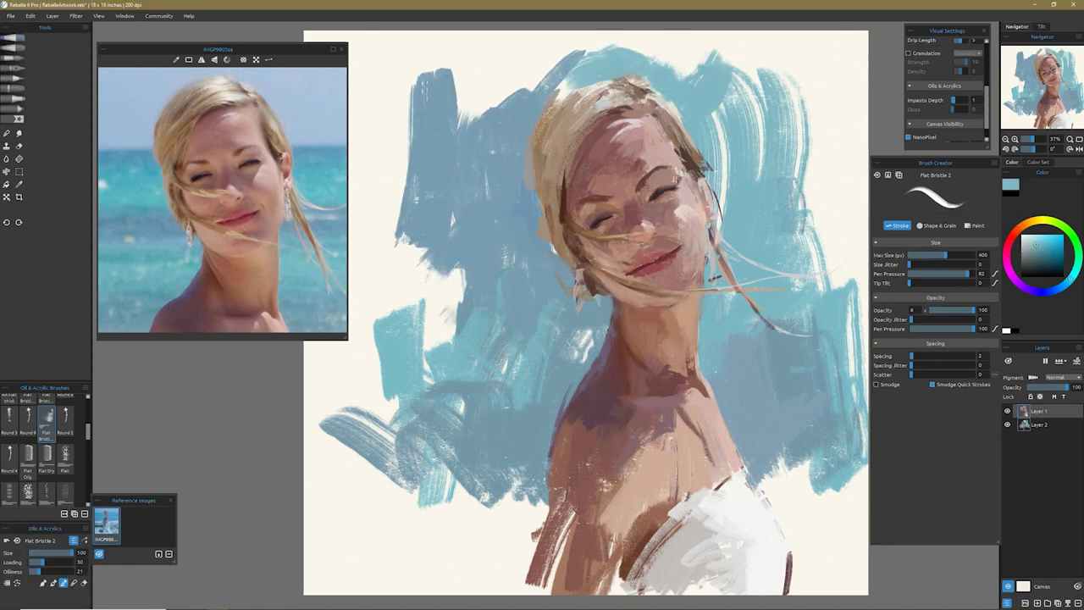
left_click_drag(609, 46, 512, 93)
left_click_drag(521, 59, 444, 157)
- Darken the shaded eye and soften the skin around the nose and mouth with a smaller brush in sampled tones
left_click(623, 360, "alt")
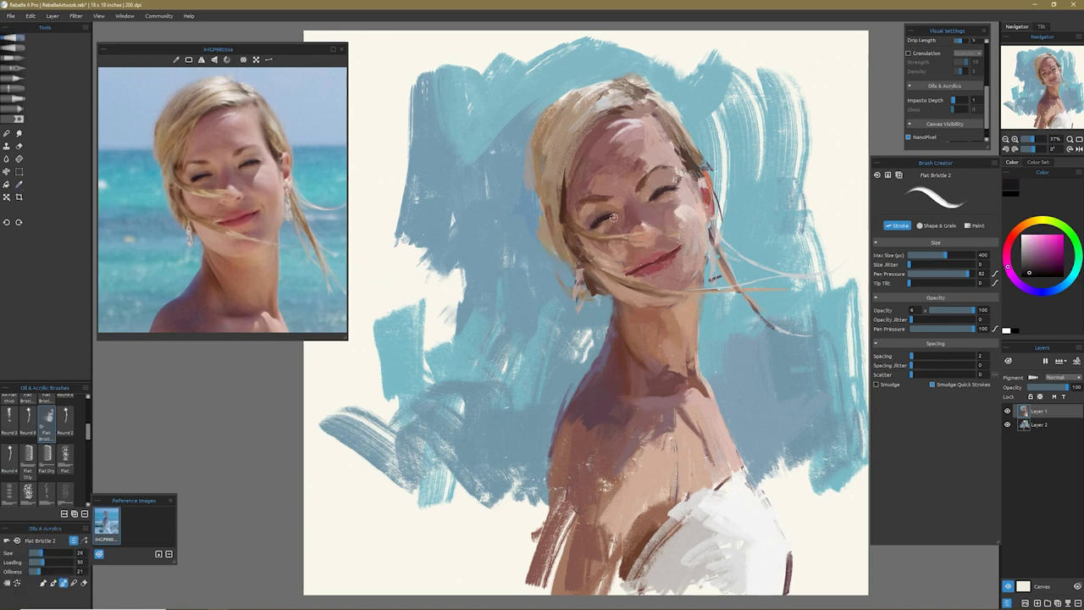
left_click(650, 253, "alt")
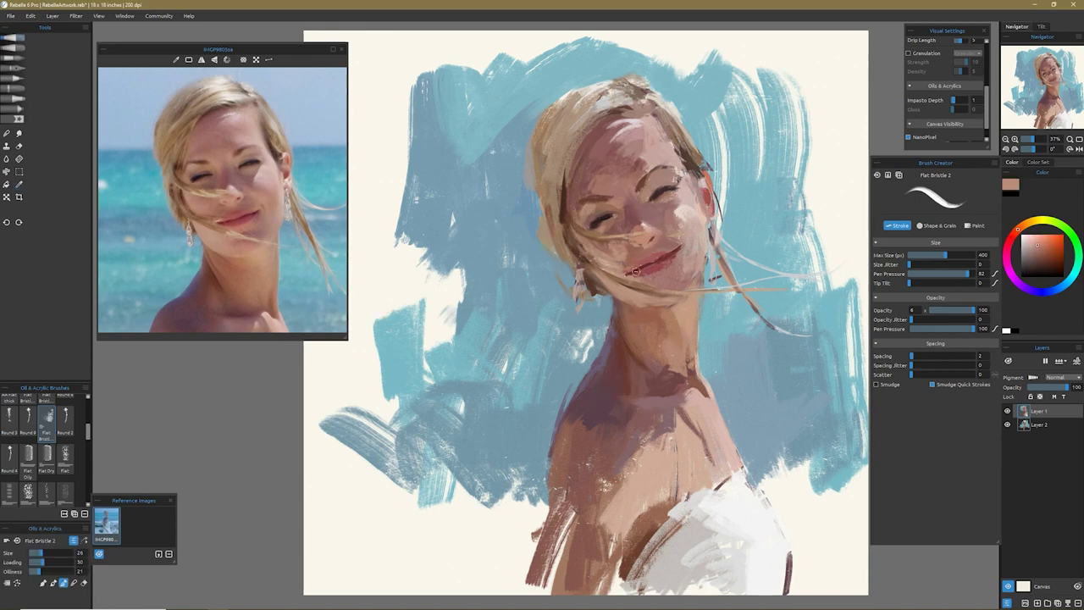
left_click_drag(362, 257, 362, 217)
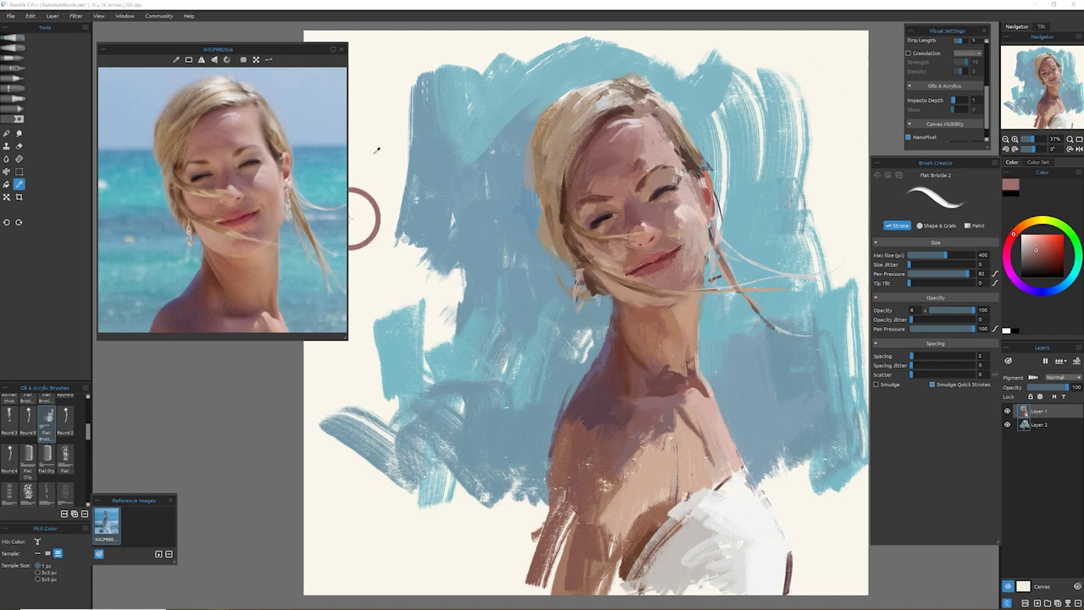
left_click(573, 275, "alt")
- Refine the cheek, nose and lips with the Round 9 brush in sampled skin and red-brown tones
left_click(28, 415)
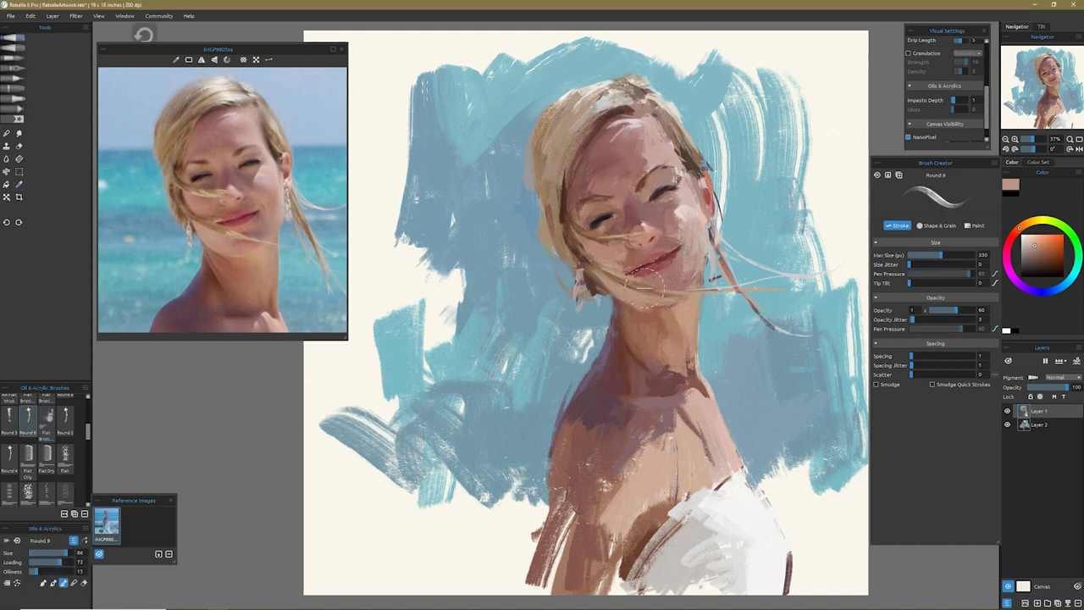
left_click_drag(362, 254, 358, 223)
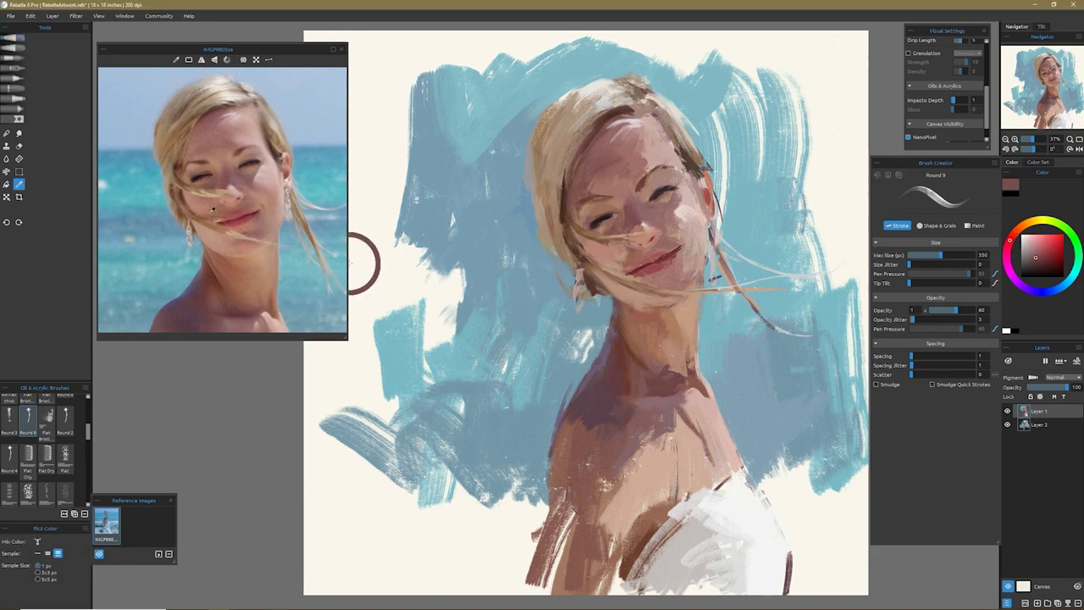
left_click(629, 215, "alt")
left_click(659, 226, "alt")
left_click(628, 220, "alt")
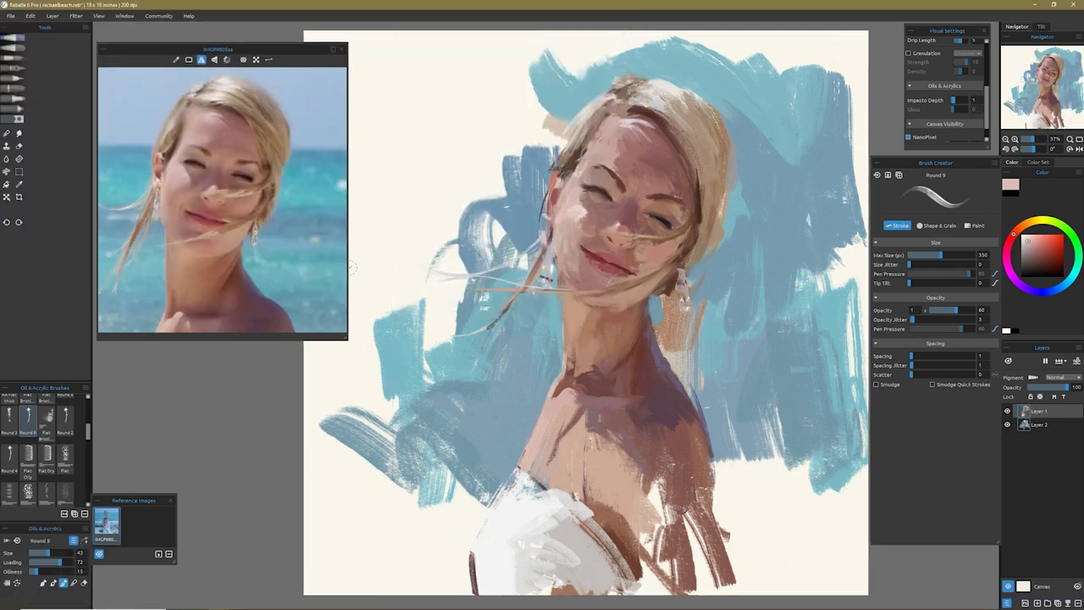
- Extend the shaded shoulder and arm with loose dark brown strokes, and try teal background strokes with the Flat Dry brush
mouse_move(652, 331)
left_mouse_down()
mouse_move(634, 380)
mouse_move(726, 508)
left_mouse_up()
left_click(703, 297, "alt")
left_click(47, 454)
left_click_drag(343, 379, 391, 398)
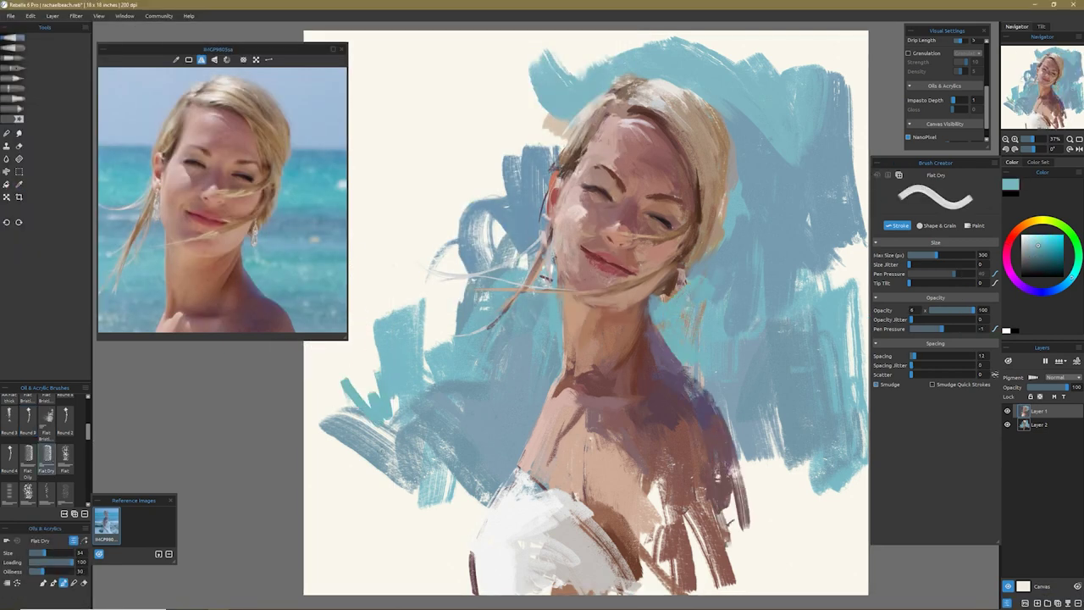
key("ctrl+z")
- Blend the shoulder, neck and background edges with the Knife Textured brush
scroll(42, 448, "down", 3)
left_click(28, 439)
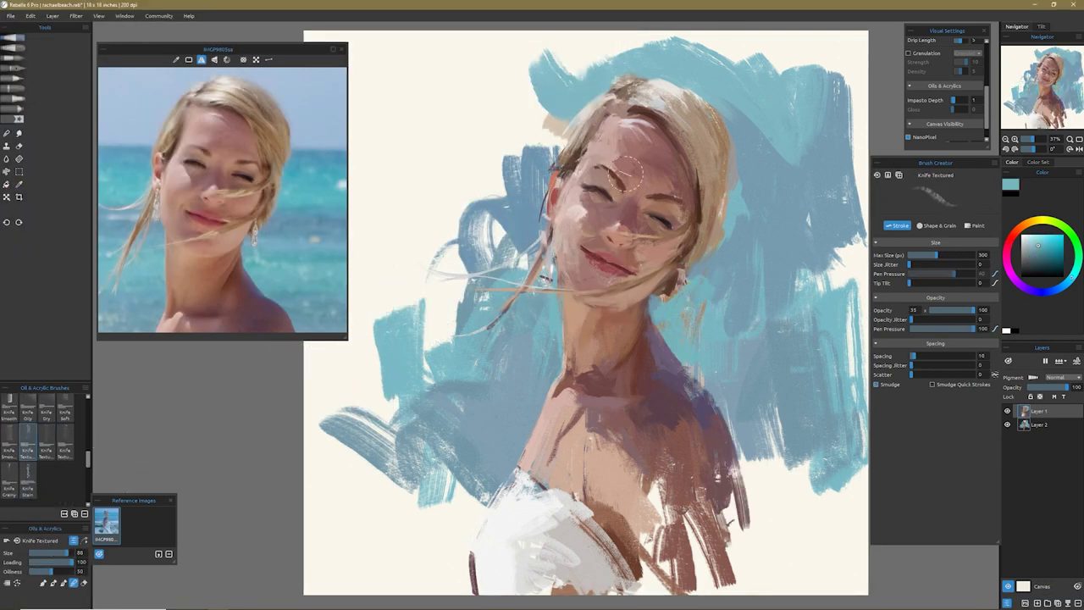
left_click_drag(661, 423, 669, 542)
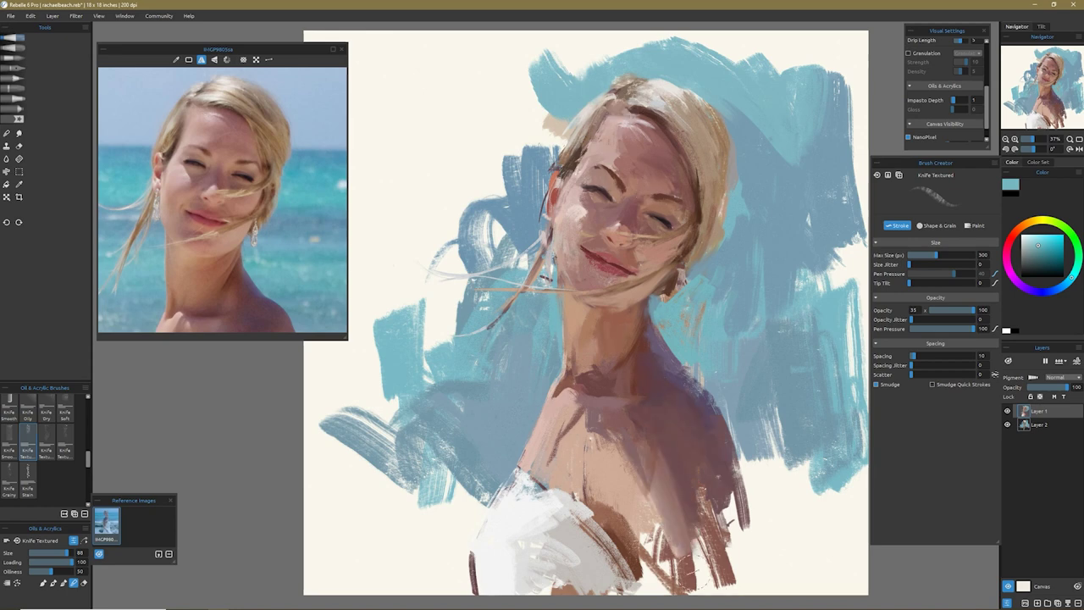
left_click_drag(779, 237, 856, 304)
left_click_drag(812, 220, 859, 321)
left_click_drag(508, 93, 584, 144)
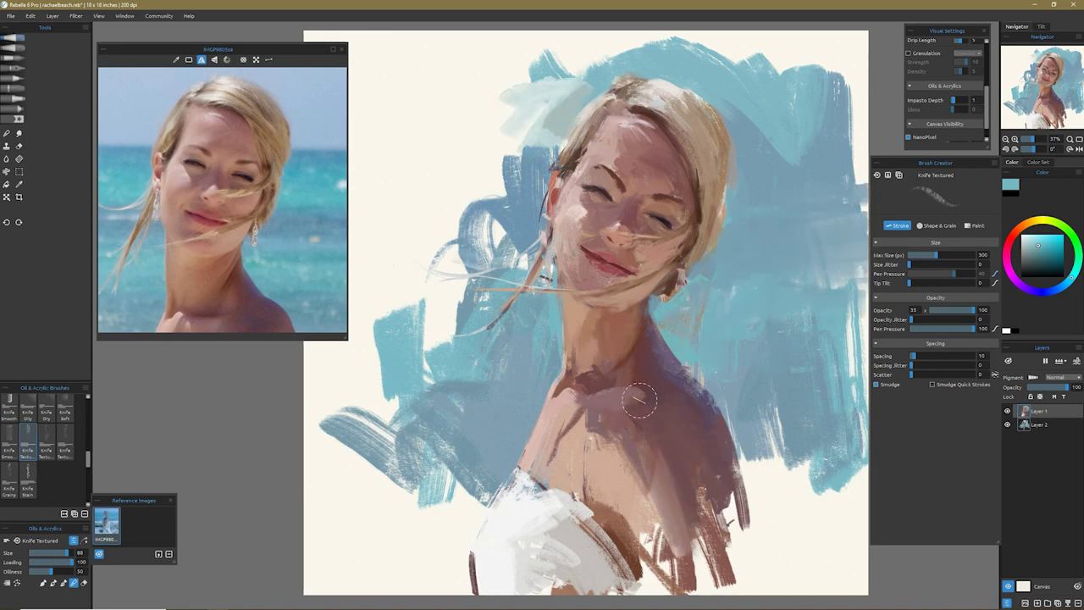
left_click_drag(610, 306, 585, 373)
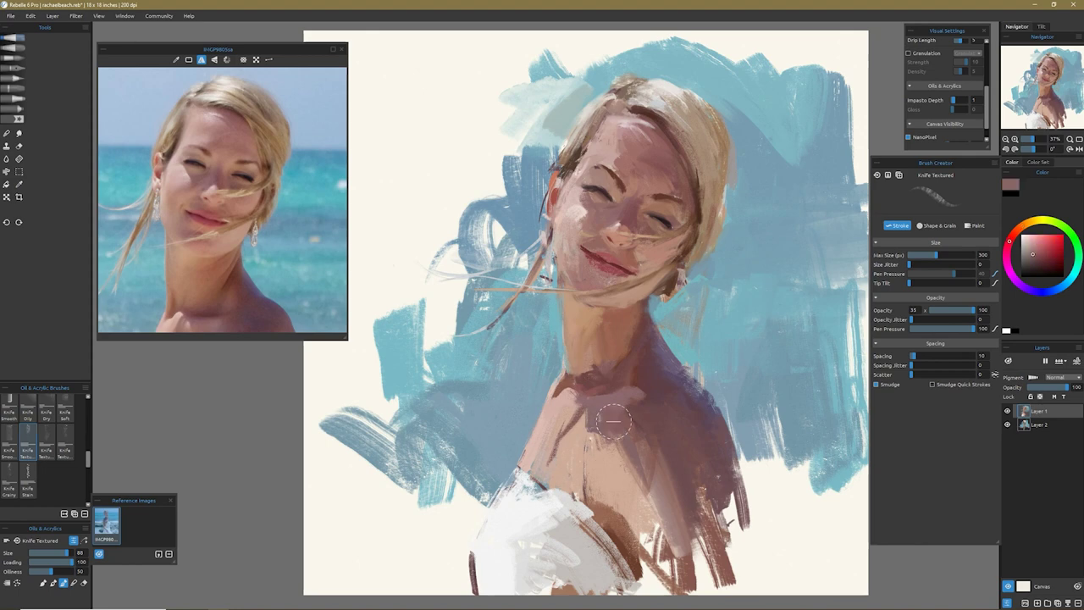
- Repaint the chest and collarbone in broad planes of mauve-pink skin tone sampled from the reference photo
key("i")
left_click(192, 307)
key("b")
mouse_move(562, 476)
left_mouse_down()
mouse_move(593, 440)
mouse_move(631, 491)
left_mouse_up()
mouse_move(558, 508)
left_mouse_down()
mouse_move(523, 478)
mouse_move(648, 387)
left_mouse_up()
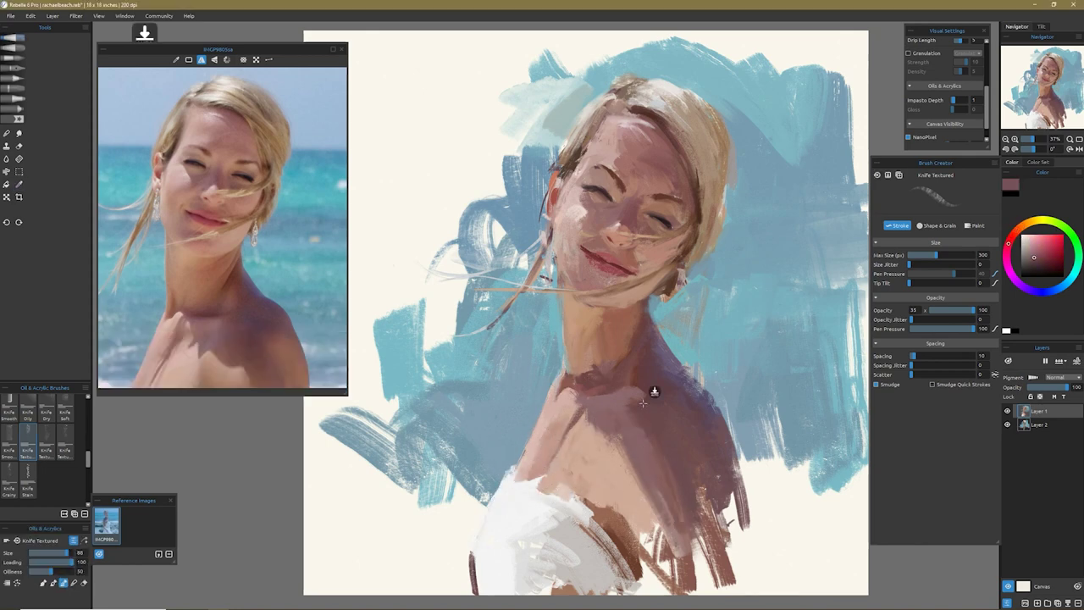
- Fill out the upper arm and shoulder in sampled red-brown shadow tones, covering the rough bristle marks
left_click_drag(694, 461, 728, 576)
left_click_drag(677, 517, 627, 576)
mouse_move(550, 496)
left_mouse_down()
mouse_move(512, 436)
mouse_move(627, 470)
left_mouse_up()
mouse_move(685, 572)
left_mouse_down()
mouse_move(720, 428)
mouse_move(762, 584)
mouse_move(757, 525)
left_mouse_up()
left_click_drag(669, 508, 678, 546)
left_click_drag(686, 377, 728, 508)
left_click_drag(728, 423, 779, 585)
- Block in the area between the dress and the arm with brown and grey tones sampled from the lower part of the reference
key("i")
scroll(220, 254, "down", 3)
left_click(220, 309)
key("b")
left_click_drag(686, 508, 635, 589)
left_click_drag(559, 576, 686, 517)
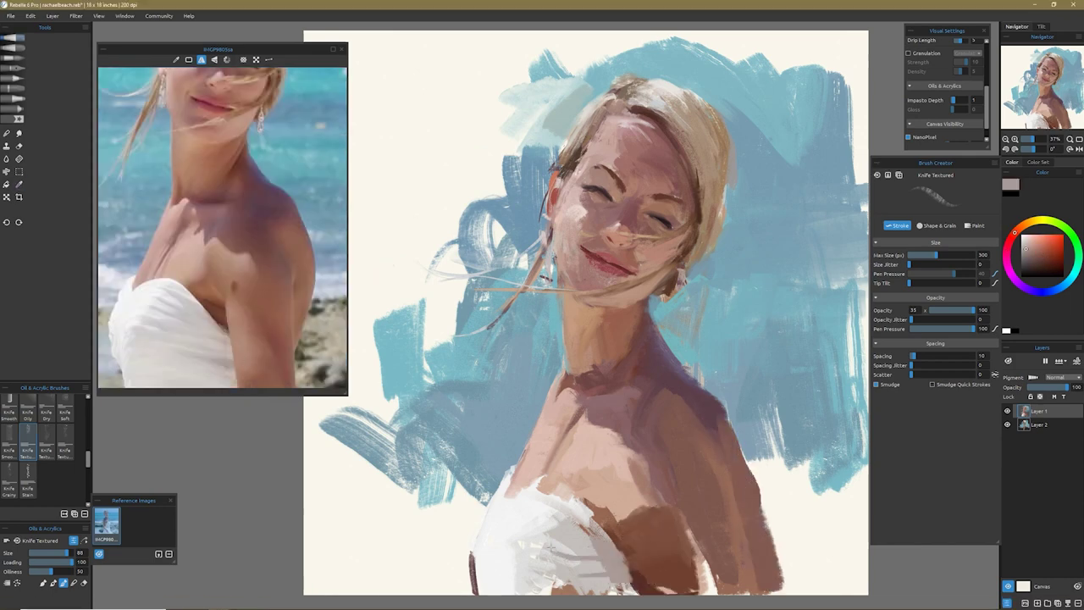
- Refine the dress folds and inner arm in sampled grey and brown tones, and reduce the brush size
left_click_drag(568, 555, 605, 550)
left_click_drag(678, 452, 729, 584)
left_click_drag(711, 530, 686, 593)
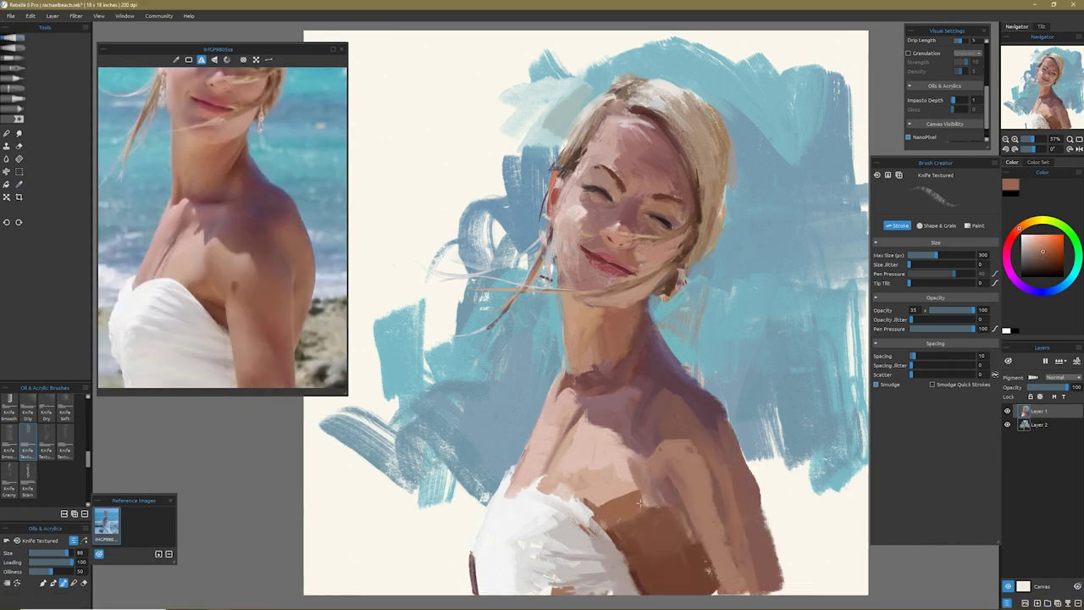
left_click_drag(588, 508, 635, 488)
left_click(552, 460, "alt")
key("bracketleft")
key("bracketleft")
key("bracketleft")
key("bracketleft")
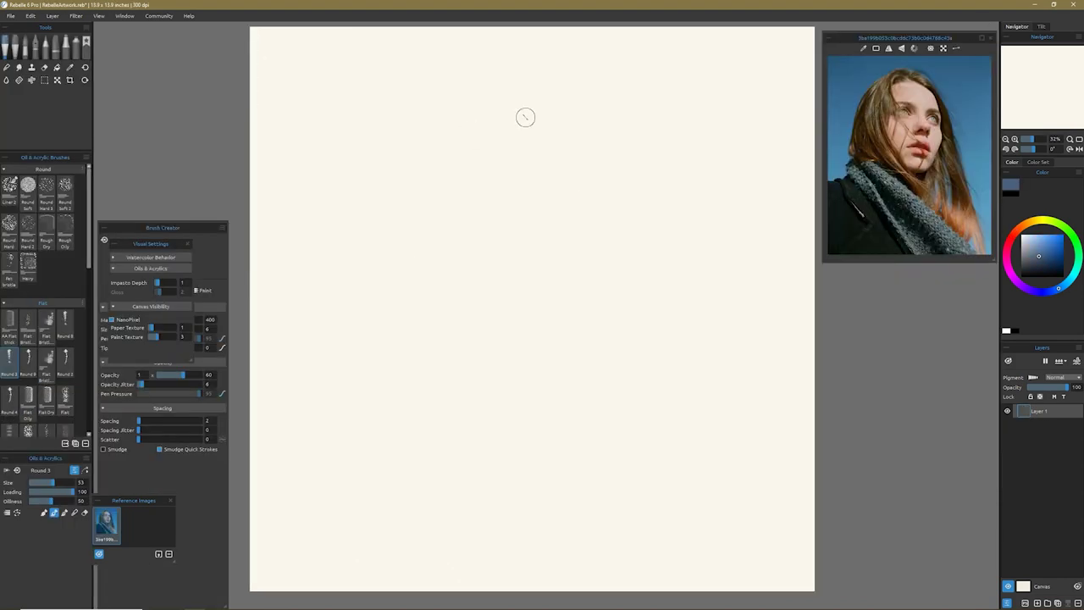
- Sketch the outer hair, face edge, scarf and shoulder outlines of the new portrait in slate blue with the Round 3 brush
left_click_drag(430, 116, 392, 204)
mouse_move(559, 80)
left_mouse_down()
mouse_move(358, 462)
mouse_move(394, 482)
left_mouse_up()
mouse_move(576, 85)
left_mouse_down()
mouse_move(678, 233)
mouse_move(736, 415)
left_mouse_up()
left_click_drag(741, 428, 741, 466)
mouse_move(542, 76)
left_mouse_down()
mouse_move(479, 182)
mouse_move(466, 317)
left_mouse_up()
left_click_drag(464, 161, 542, 470)
left_click_drag(453, 406, 622, 555)
left_click_drag(442, 417, 332, 461)
left_click_drag(347, 508, 268, 555)
- Sketch the far cheek, jaw, chin and inner hair strands with slate-blue lines
mouse_move(627, 127)
left_mouse_down()
mouse_move(652, 225)
mouse_move(621, 375)
left_mouse_up()
left_click_drag(610, 388, 617, 384)
left_click_drag(550, 385, 620, 383)
left_click_drag(470, 273, 608, 445)
left_click_drag(641, 334, 652, 398)
left_click_drag(662, 305, 669, 432)
- Sketch the eyebrows, eyes, nose and mouth in slate blue, and shade under the lips and jaw
left_click_drag(602, 196, 644, 203)
left_click_drag(508, 188, 578, 185)
left_click_drag(524, 207, 563, 203)
left_click_drag(600, 208, 639, 216)
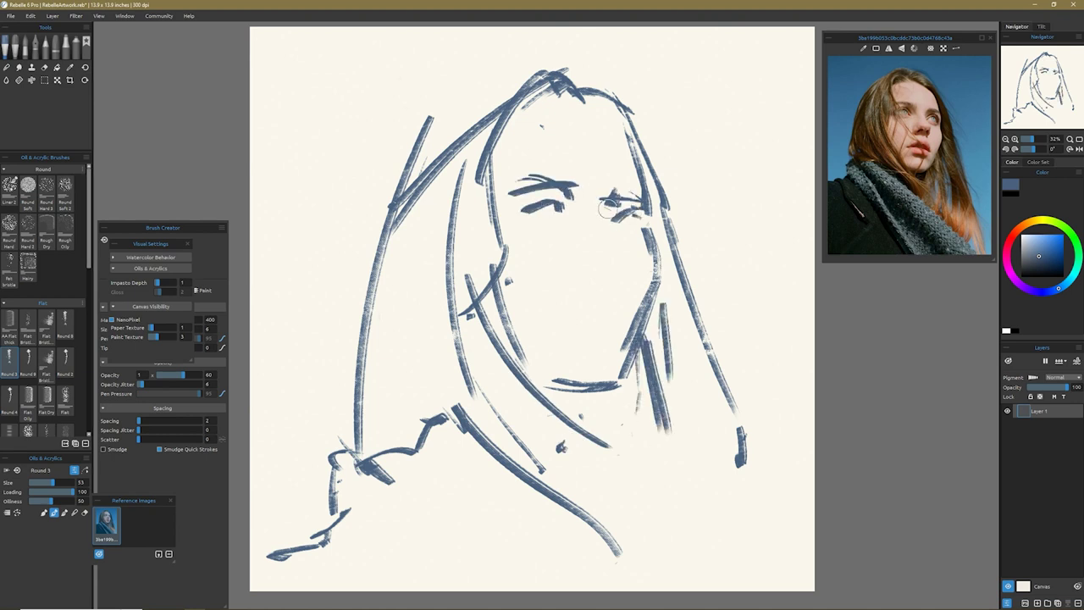
left_click_drag(580, 324, 618, 339)
left_click_drag(525, 359, 635, 371)
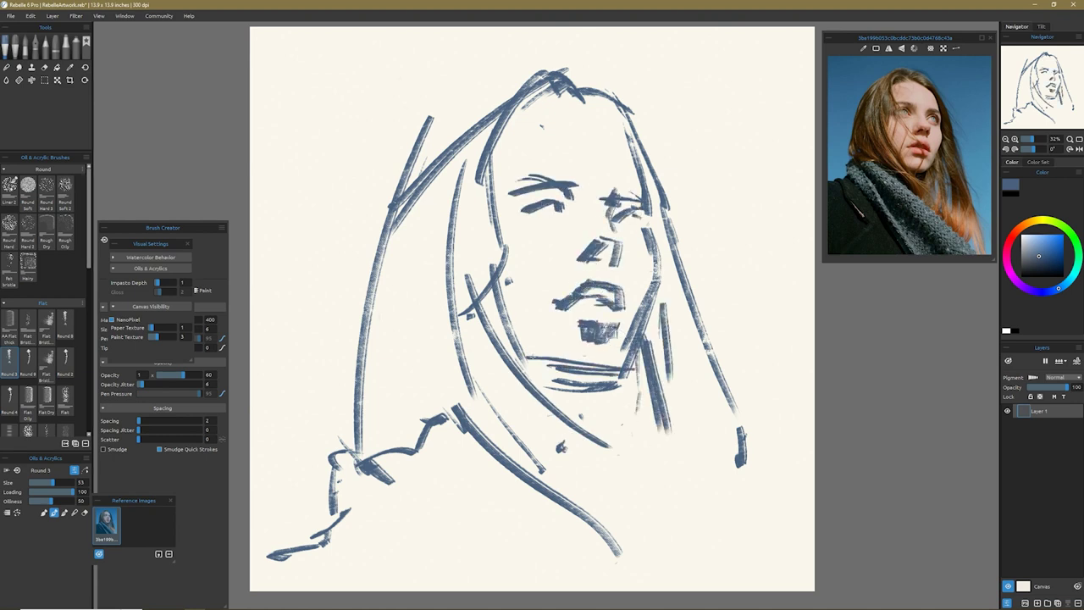
left_click_drag(502, 320, 610, 373)
left_click_drag(524, 222, 563, 213)
- Reinforce the eyes, hairline, face contour and far hair in black with a smaller brush
key("[")
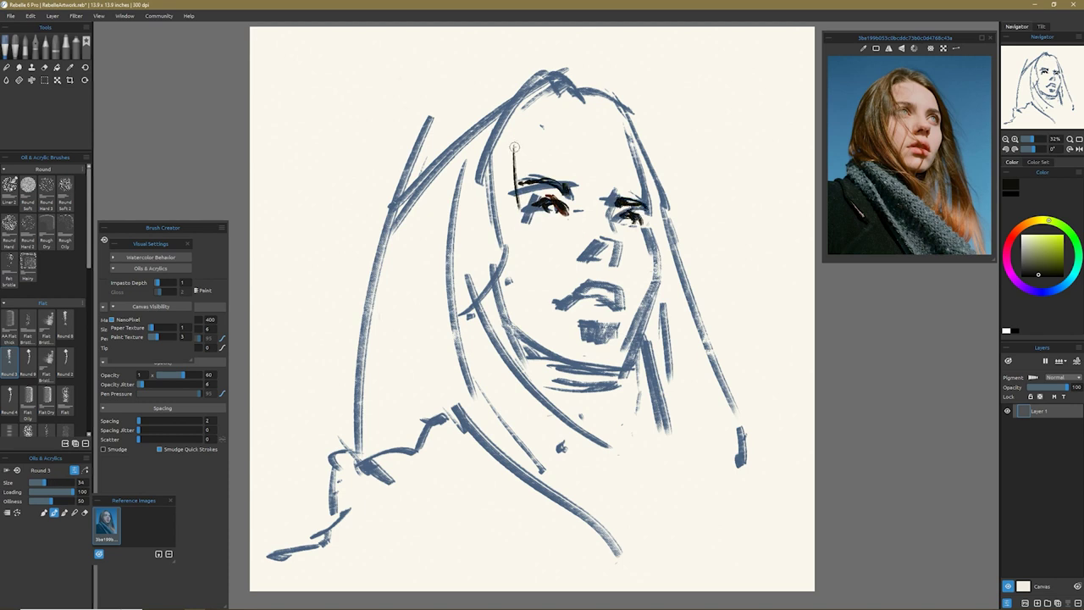
left_click_drag(514, 148, 574, 101)
left_click_drag(628, 134, 677, 301)
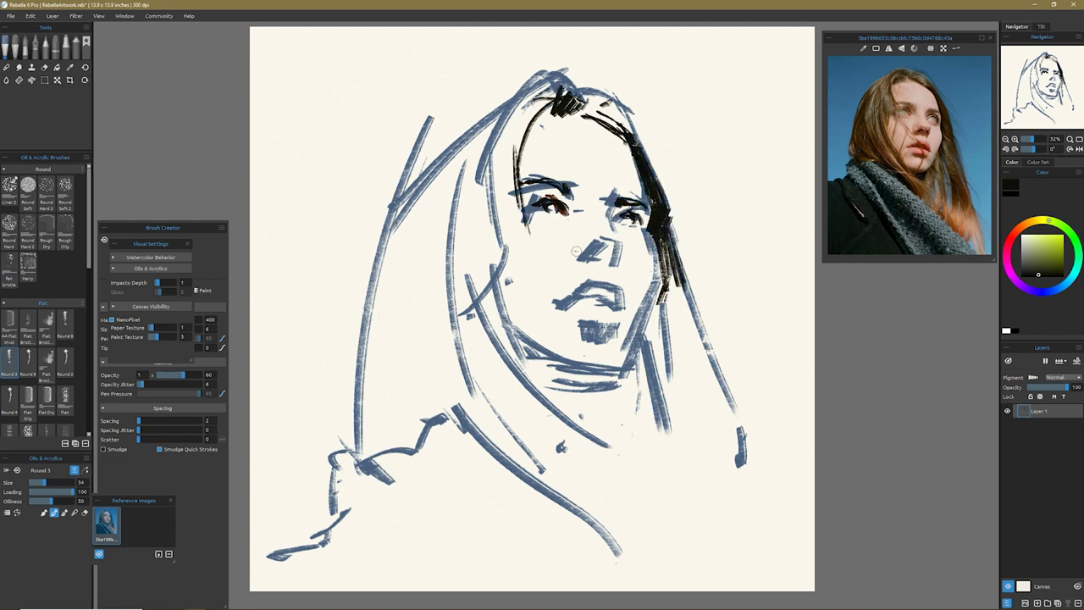
left_click_drag(517, 216, 626, 407)
left_click_drag(663, 262, 631, 364)
- Block in the scarf, collar and coat with bold black strokes below the face
left_click_drag(520, 178, 597, 349)
mouse_move(415, 247)
left_mouse_down()
mouse_move(440, 427)
mouse_move(592, 589)
left_mouse_up()
mouse_move(458, 385)
left_mouse_down()
mouse_move(640, 538)
mouse_move(606, 474)
left_mouse_up()
mouse_move(364, 305)
left_mouse_down()
mouse_move(394, 381)
mouse_move(322, 461)
left_mouse_up()
left_click_drag(398, 431, 322, 542)
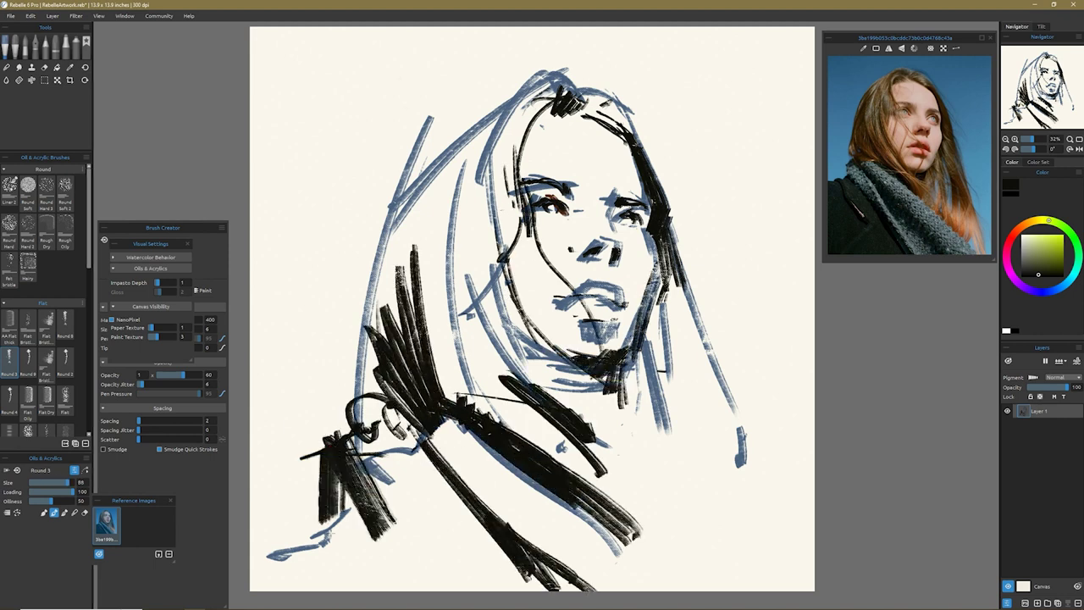
left_click_drag(475, 440, 355, 571)
left_click_drag(343, 453, 305, 546)
- Paint long brown strands through the near-side hair from the crown down to the collar
left_click_drag(458, 211, 423, 423)
left_click_drag(517, 144, 475, 381)
left_click_drag(525, 85, 474, 296)
left_click_drag(423, 178, 406, 288)
- Add brown shadows around the eyes and under the nose, and paint the lips dark red with a smaller brush
key("bracketleft")
key("bracketleft")
left_click_drag(550, 195, 628, 215)
left_click_drag(576, 252, 616, 251)
key("i")
left_click_drag(588, 290, 623, 303)
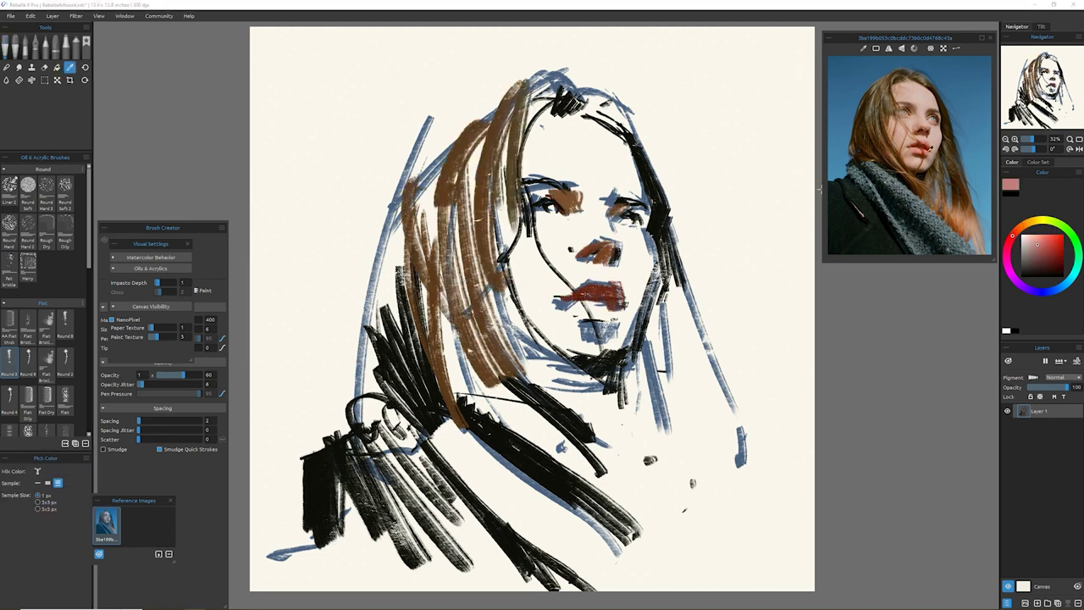
- Paint the lower lip pink, and lay peach and pink skin tones on the cheek, jaw, forehead and nose
left_click(597, 298, "alt")
left_click_drag(529, 273, 569, 356)
left_click_drag(569, 193, 582, 220)
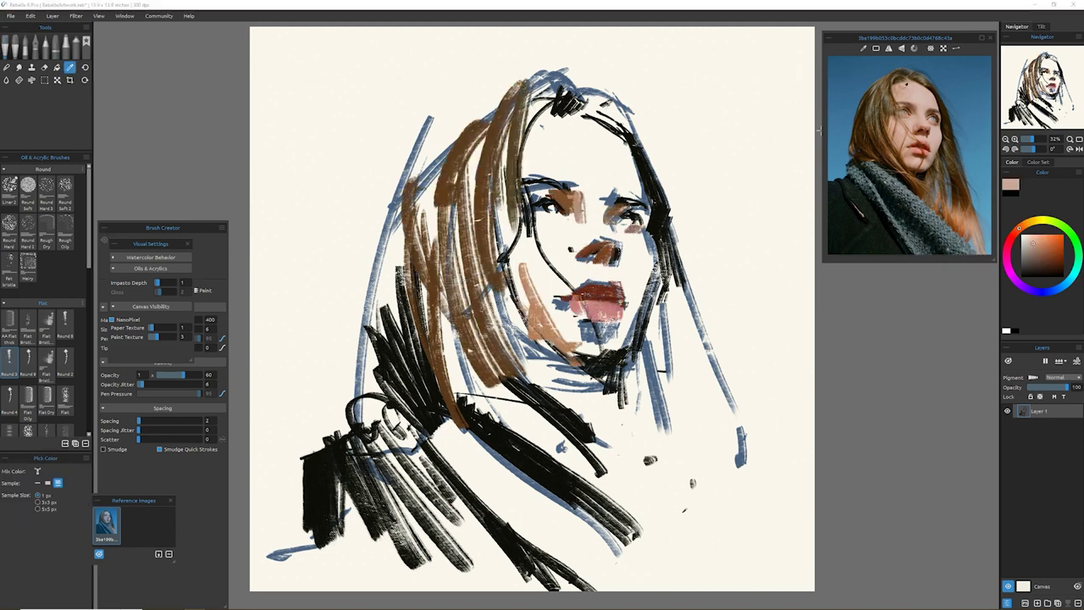
left_click_drag(542, 115, 539, 178)
left_click_drag(520, 246, 562, 298)
left_click_drag(529, 257, 547, 310)
left_click_drag(571, 251, 615, 225)
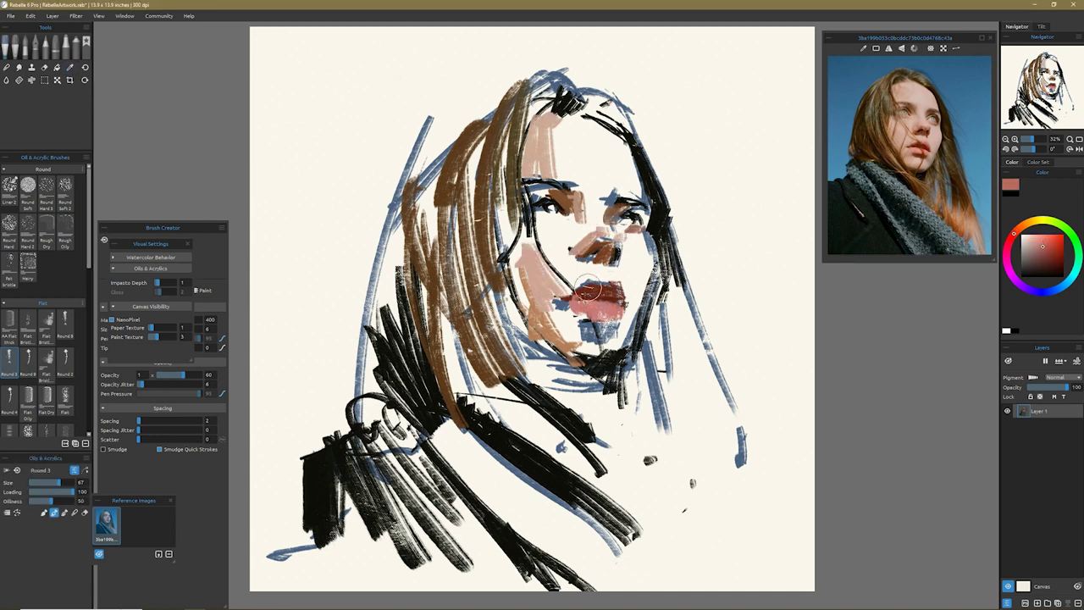
- Fill the forehead and far cheek with sampled skin tones, and paint the hairline in dark brown
key("alt")
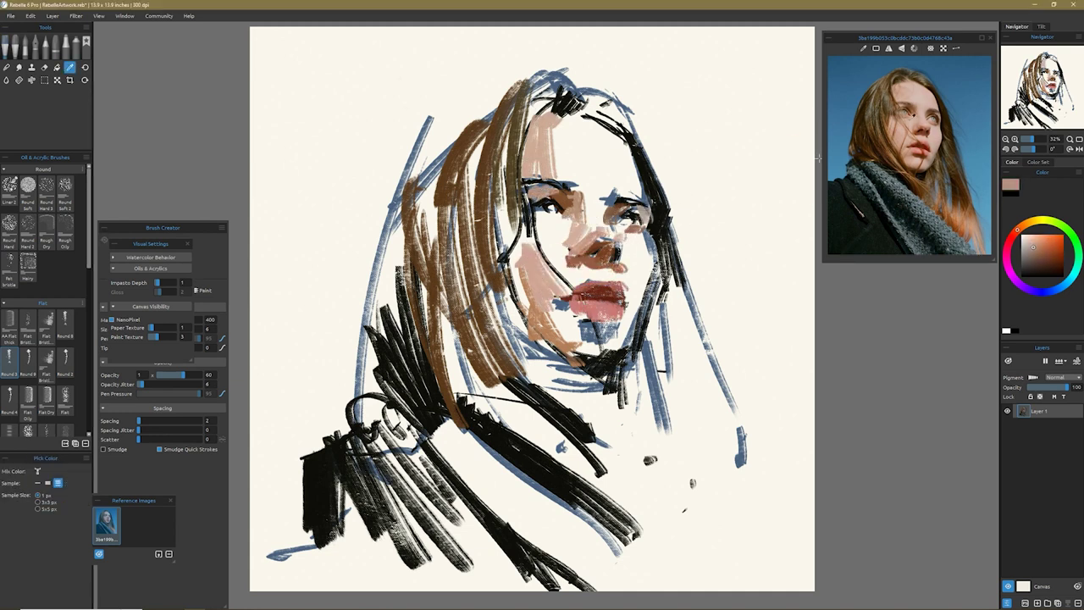
left_click_drag(634, 257, 641, 310)
mouse_move(529, 98)
left_mouse_down()
mouse_move(588, 137)
mouse_move(540, 195)
left_mouse_up()
left_click_drag(589, 102, 658, 168)
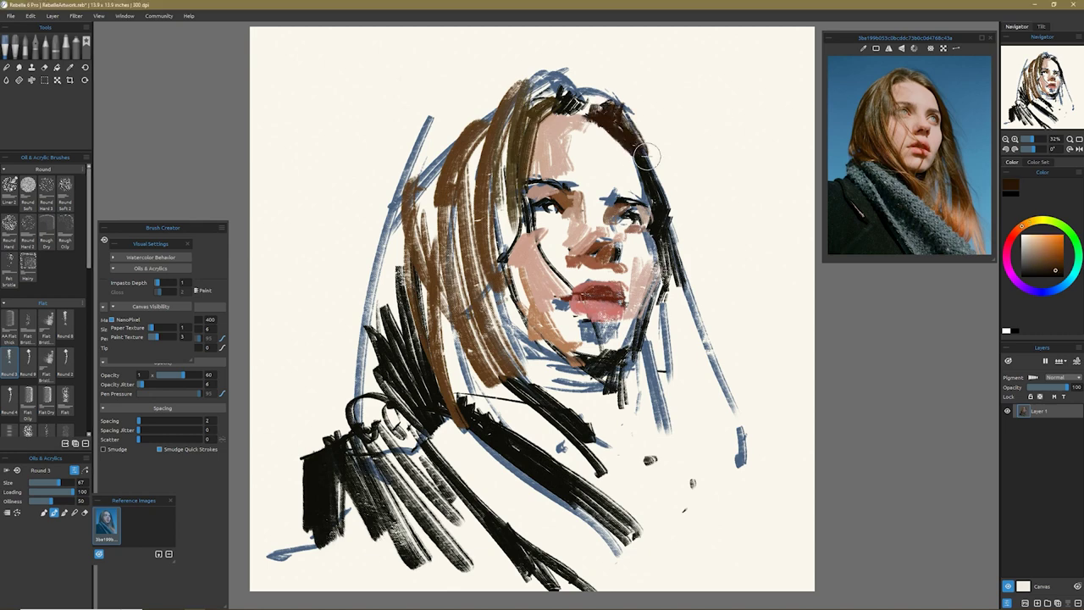
left_click_drag(565, 119, 642, 193)
left_click_drag(581, 121, 637, 161)
- Paint the far-side hair in dark brown, auburn and olive strands, and sweep an orange-brown lock across the scarf
left_click(847, 145, "alt")
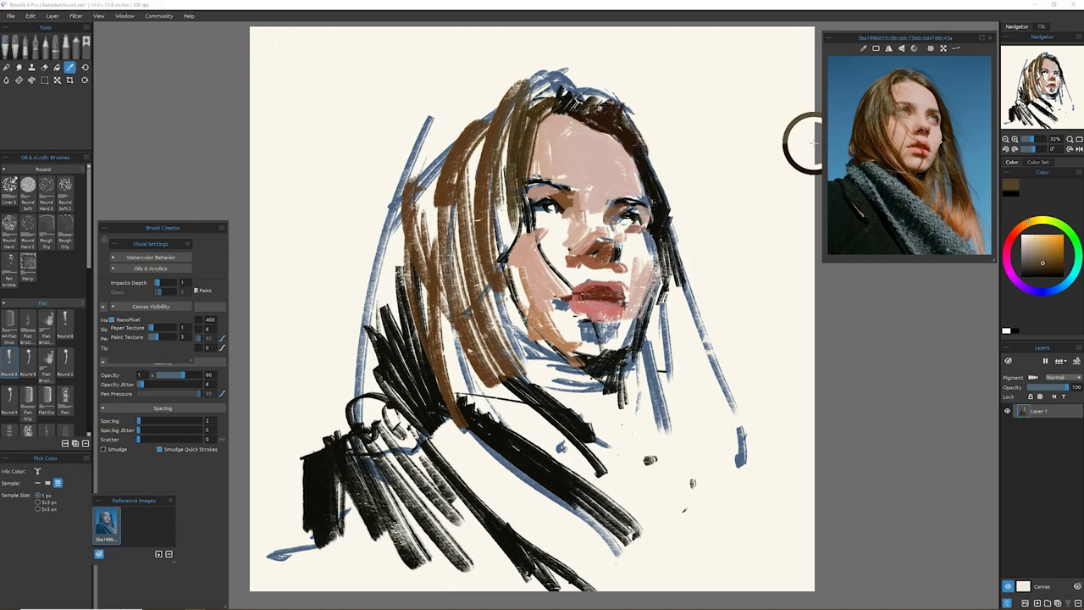
left_click_drag(678, 262, 728, 411)
left_click_drag(688, 339, 749, 508)
left_click_drag(669, 322, 644, 444)
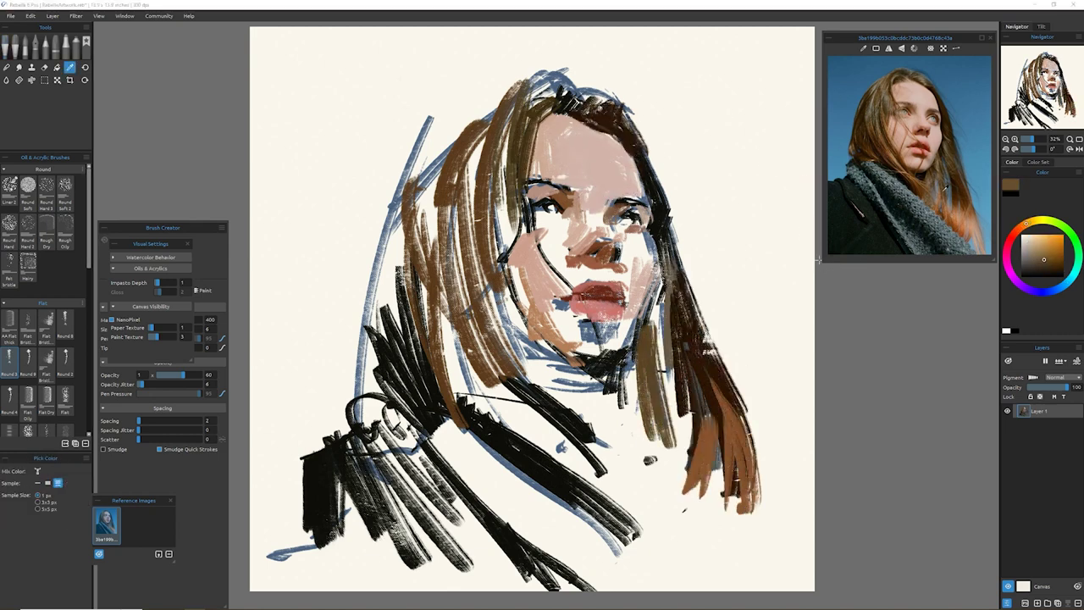
left_click_drag(682, 347, 660, 457)
left_click_drag(492, 322, 648, 521)
- Fill the eye area, cheeks and chin with sampled skin tones, covering the black and blue sketch lines
key("alt")
left_click_drag(525, 213, 564, 219)
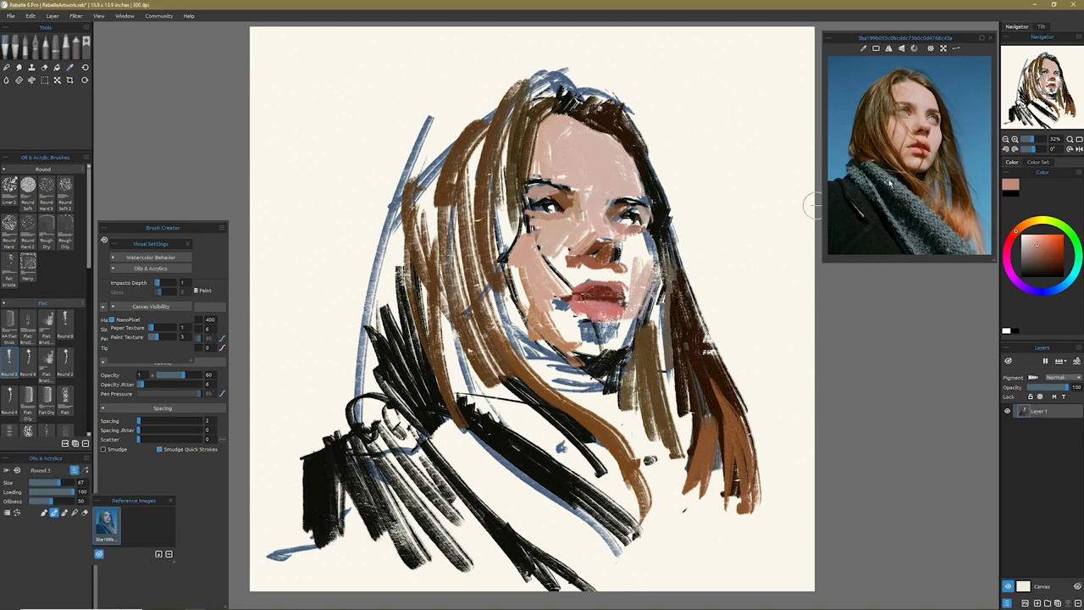
left_click_drag(625, 232, 645, 267)
left_click_drag(548, 246, 584, 343)
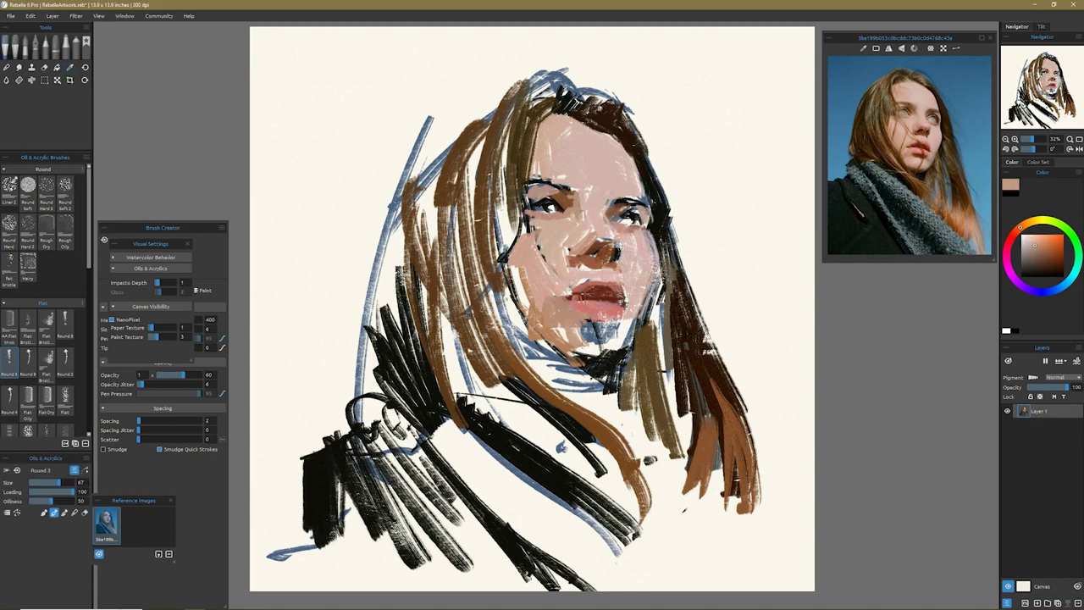
mouse_move(592, 296)
left_mouse_down()
mouse_move(640, 339)
mouse_move(618, 351)
left_mouse_up()
left_click(605, 301, "alt")
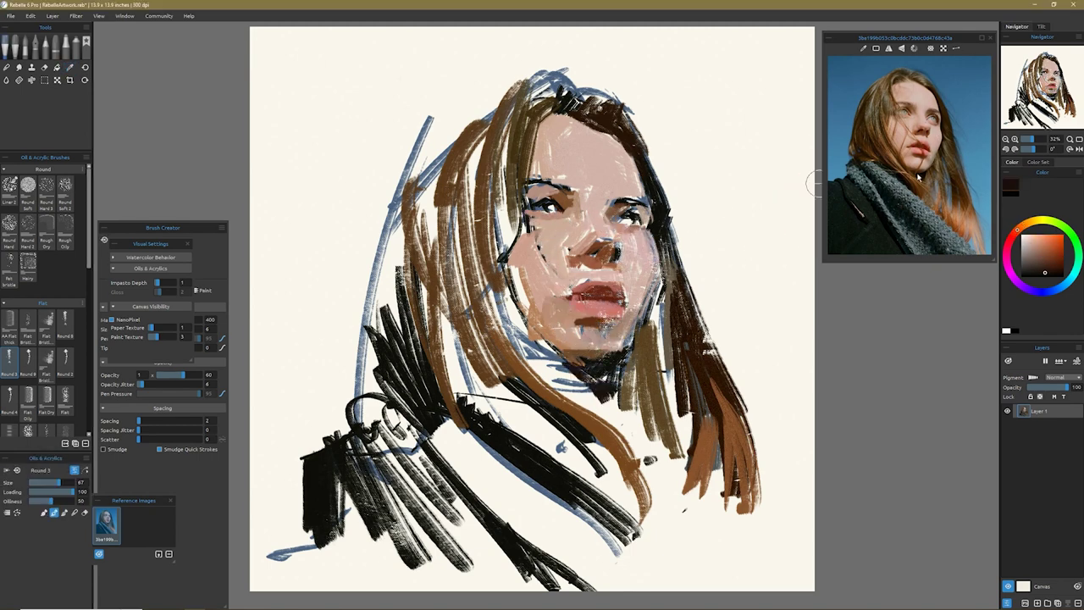
- Fill the gaps in the near-side hair with dark brown and olive strands
left_click_drag(509, 163, 493, 264)
left_click_drag(478, 115, 457, 292)
left_click_drag(432, 239, 419, 307)
- Block in the background on both sides of the head with sky blue sampled from the reference photo
left_click(974, 93, "alt")
left_click_drag(423, 127, 373, 339)
left_click_drag(407, 178, 360, 338)
left_click_drag(398, 136, 339, 368)
left_click_drag(678, 110, 770, 204)
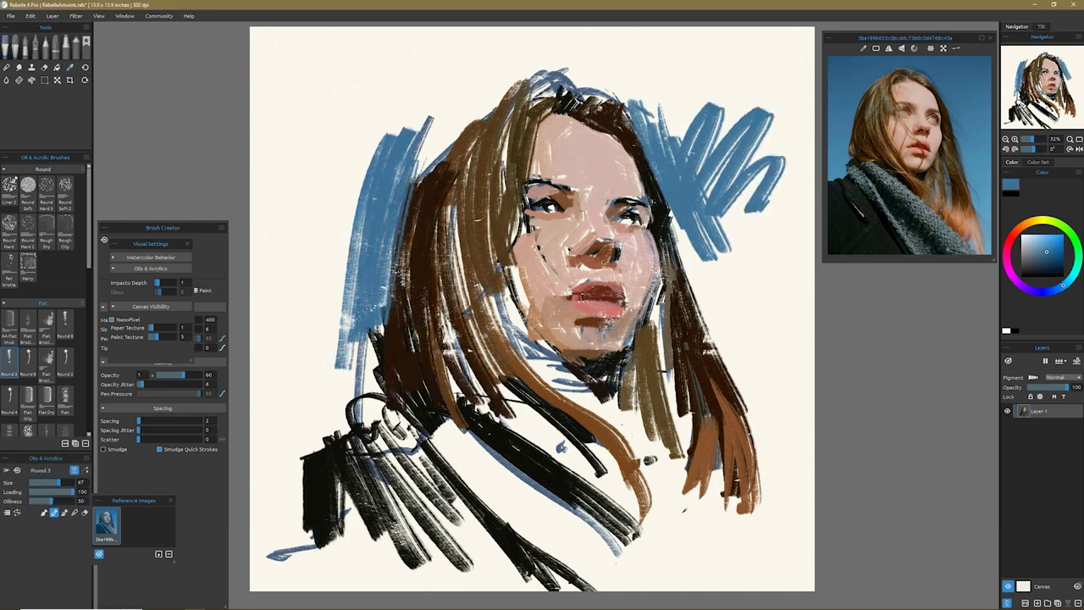
- Paint light blue sky beside the lower far-side hair, and add pale copper strands to the hair ends
left_click_drag(737, 246, 762, 398)
left_click_drag(800, 339, 750, 529)
left_click(974, 229, "alt")
left_click_drag(702, 419, 732, 517)
left_click_drag(572, 417, 627, 508)
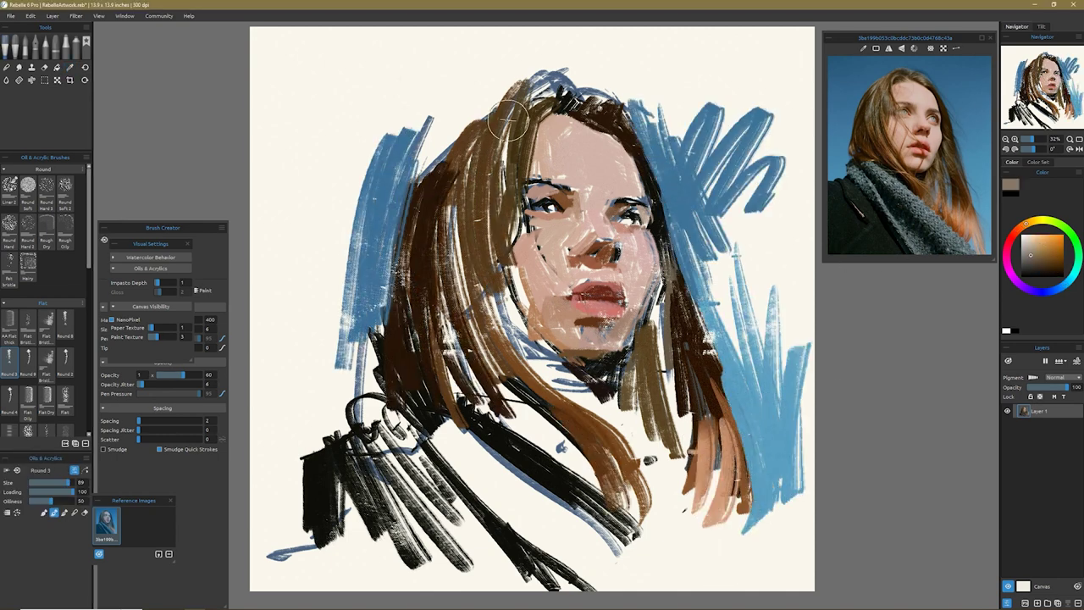
- Lay broad taupe and olive-grey strands over the near-side hair from the crown down past the temple
left_click_drag(508, 121, 502, 246)
left_click(559, 169, "alt")
left_click_drag(478, 102, 457, 208)
- Rework the near-side eye and nose with a smaller brush, and fill the lower hair below the neck with tan strokes
key("bracketleft")
key("bracketleft")
key("bracketleft")
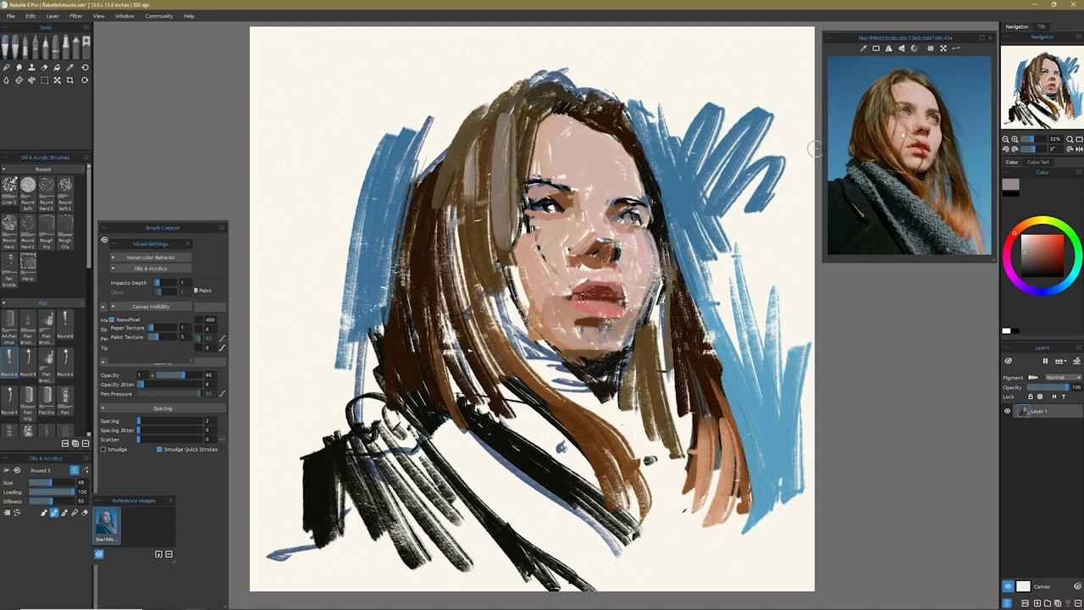
mouse_move(533, 205)
left_mouse_down()
mouse_move(562, 210)
mouse_move(589, 194)
mouse_move(582, 183)
left_mouse_up()
left_click(593, 254, "alt")
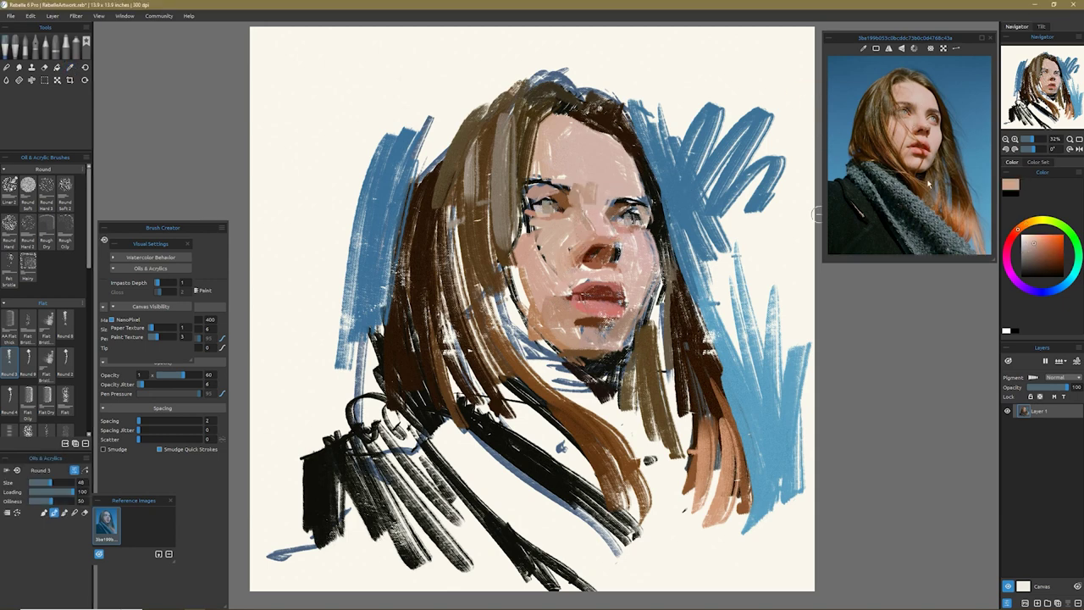
left_click_drag(627, 390, 669, 483)
- Extend the sky on both sides of the figure with broad, larger-brush strokes of sampled blue
left_click(796, 254, "alt")
left_click_drag(762, 254, 805, 330)
key("bracketright")
key("bracketright")
key("bracketright")
left_click_drag(796, 203, 762, 339)
left_click_drag(262, 169, 356, 390)
left_click_drag(322, 237, 508, 59)
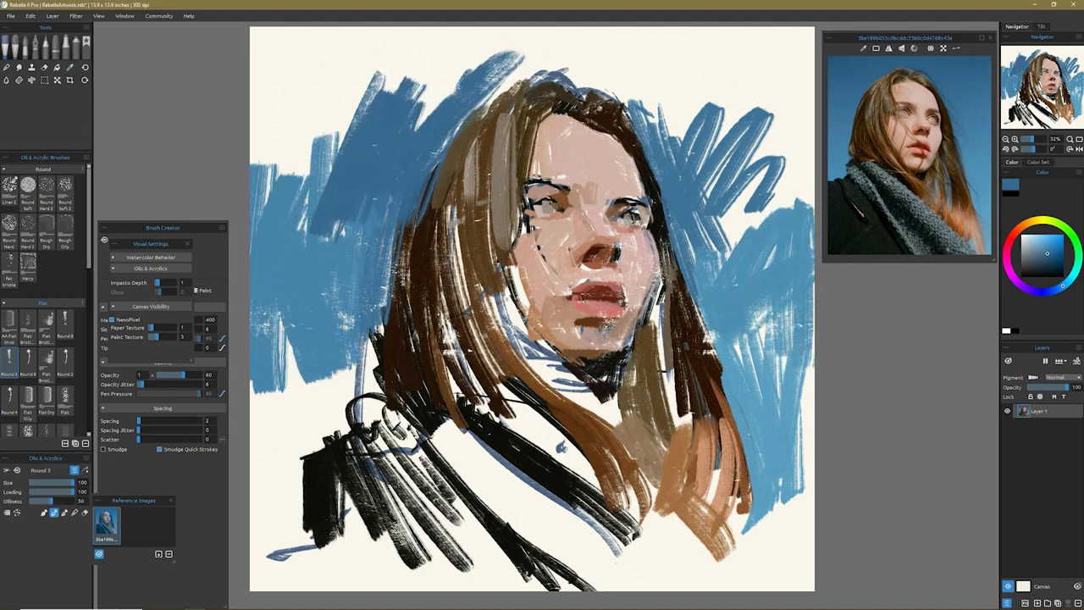
- Cover the upper background above and around the head with overlapping sky blue strokes
left_click_drag(271, 186, 440, 42)
left_click_drag(398, 93, 669, 38)
left_click_drag(652, 144, 762, 33)
left_click_drag(711, 262, 813, 51)
- Block in the jacket with near-black strokes and the scarf with broad blue-grey strokes
left_click(398, 533, "alt")
left_click_drag(364, 423, 508, 584)
left_click_drag(432, 411, 593, 542)
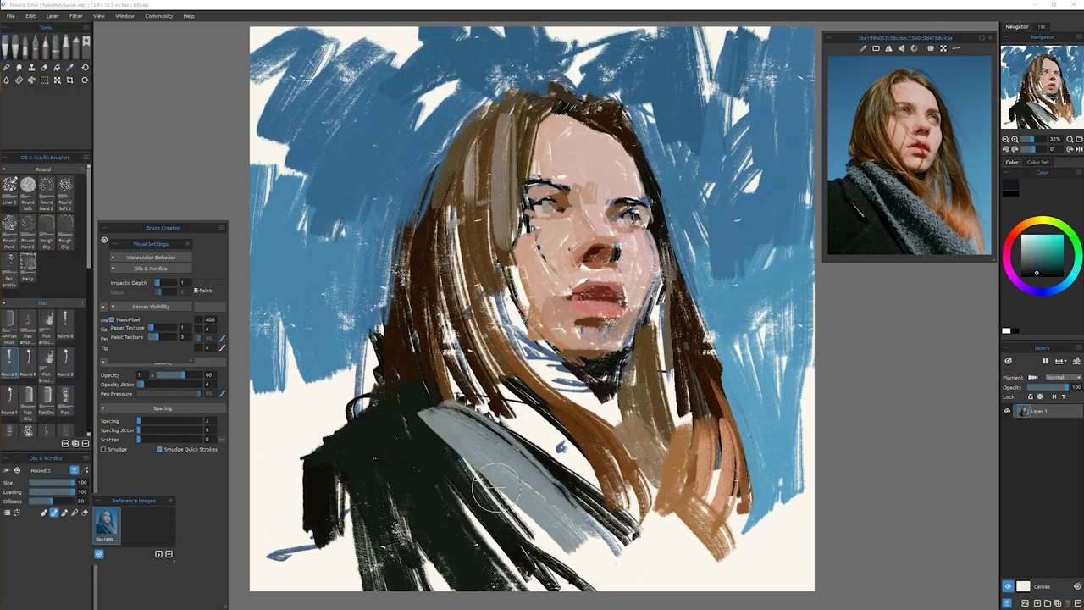
left_click_drag(495, 487, 593, 550)
- Extend the light blue sky toward the lower corners, and sweep brown and dark brown locks over the scarf
left_click_drag(762, 364, 787, 559)
left_click_drag(322, 399, 262, 321)
left_click(678, 474, "alt")
left_click_drag(669, 474, 694, 508)
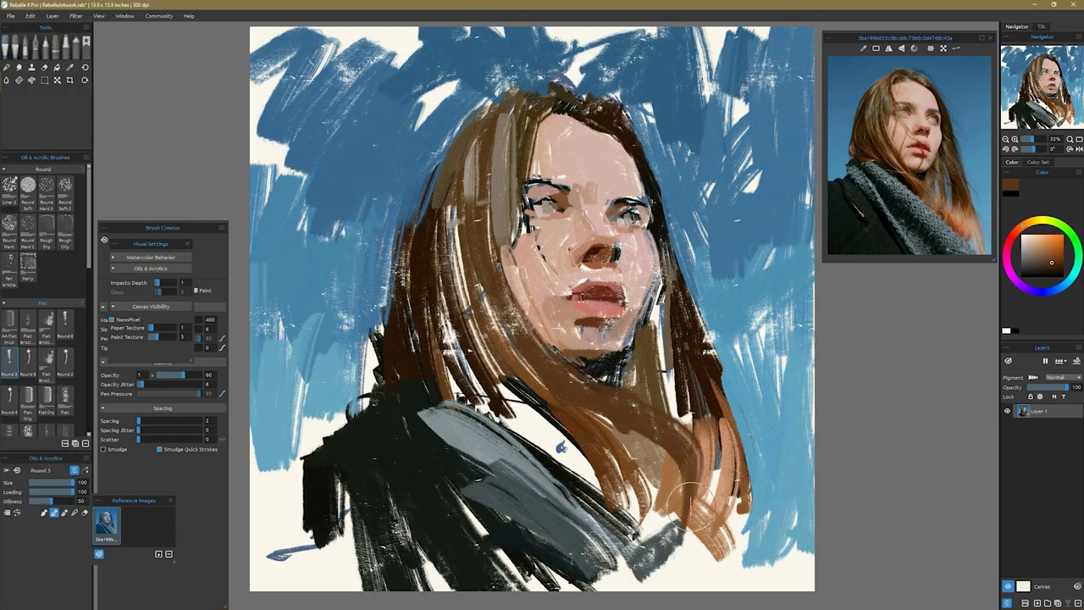
left_click_drag(441, 339, 525, 457)
left_click_drag(508, 390, 610, 508)
- Unify the near-side hair with long olive-brown strands, and darken the hairline at the parting with near-black
left_click(474, 212, "alt")
left_click_drag(500, 110, 449, 330)
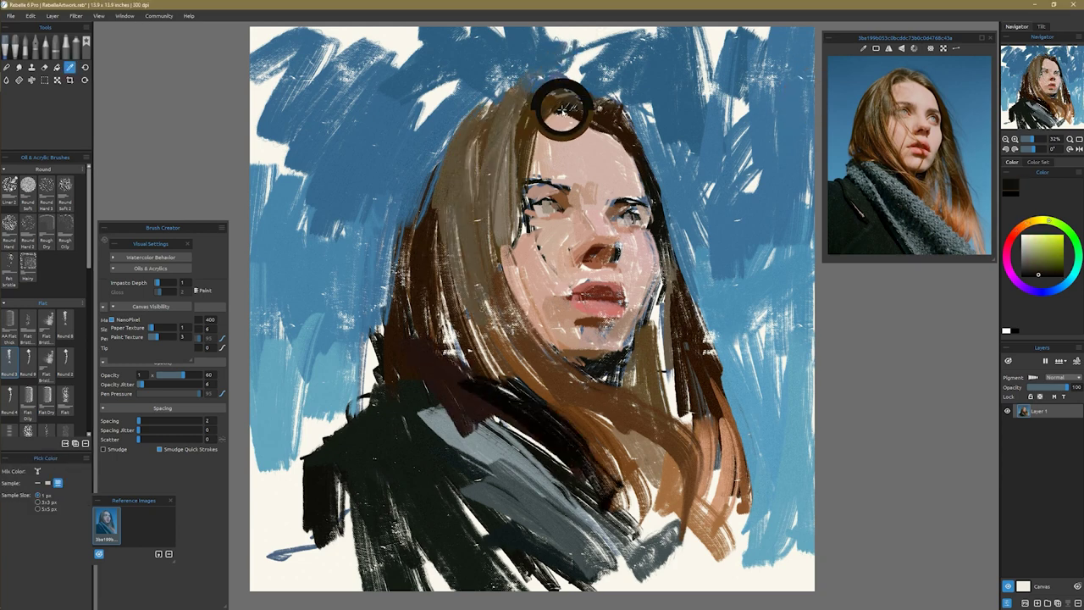
left_click_drag(563, 108, 610, 106)
left_click_drag(461, 144, 440, 322)
- Restate the brows, nostrils and lips with sampled browns and reds, and trail a thin brown strand across the cheek
left_click(619, 247, "alt")
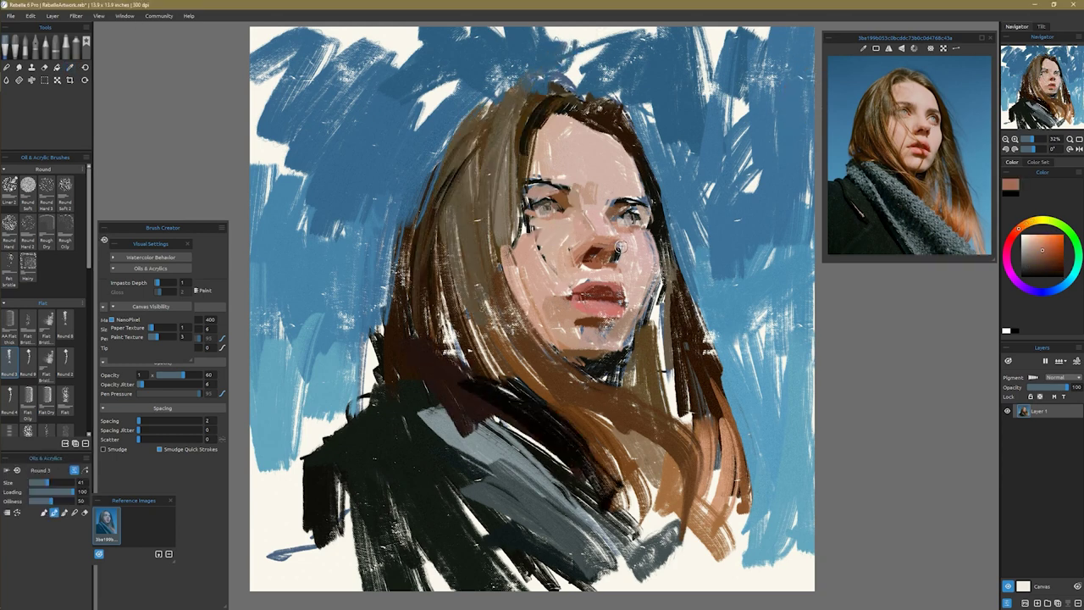
left_click(619, 254, "alt")
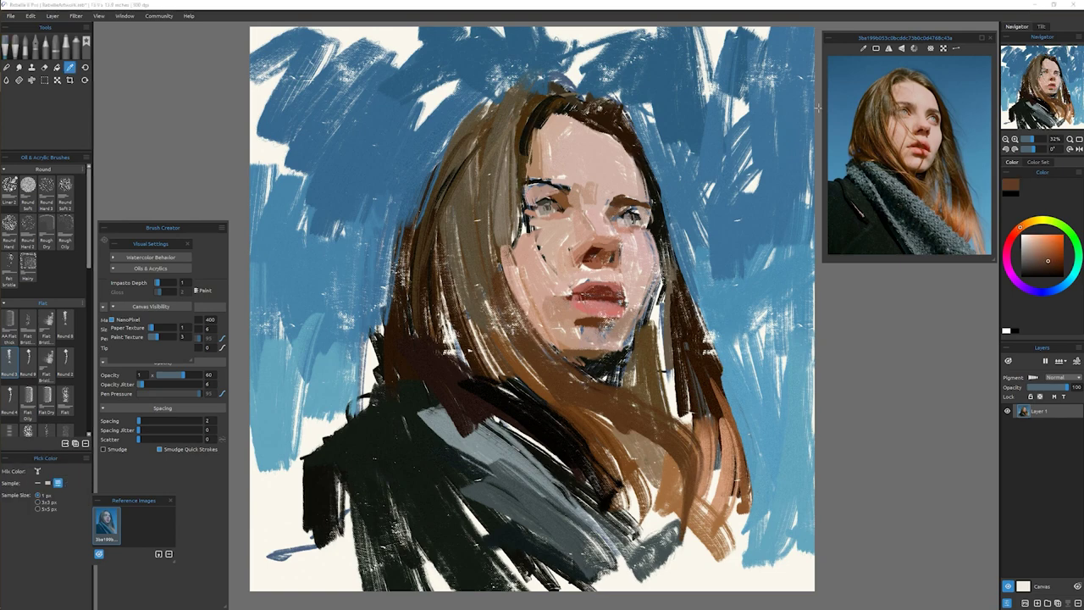
left_click(574, 237, "alt")
left_click(626, 296, "alt")
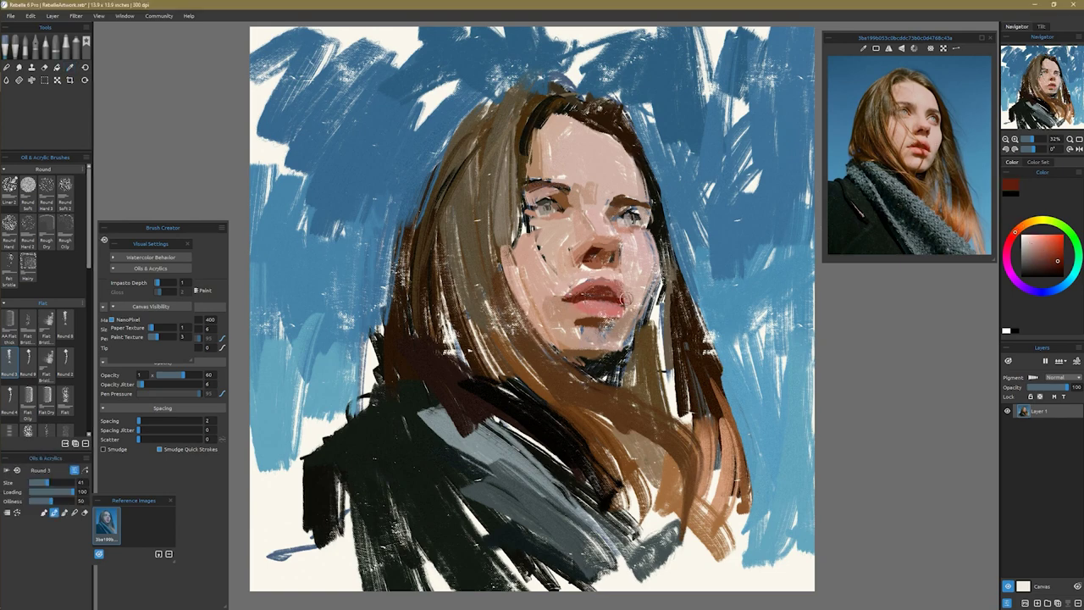
scroll(818, 144, "up", 2)
left_click(818, 119, "alt")
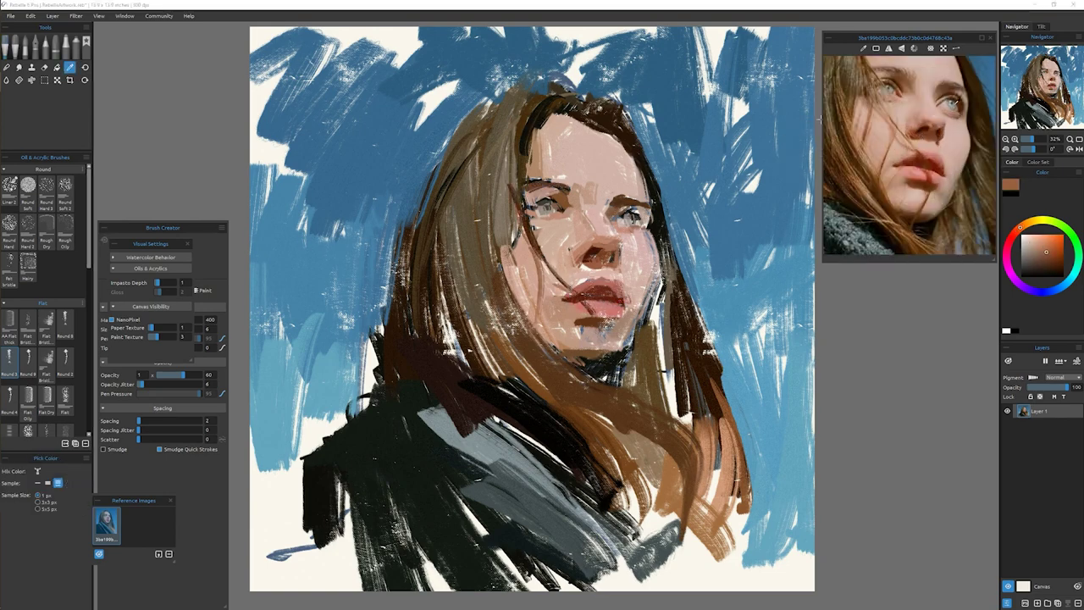
- Refine the far-side eye with a blue-grey iris, and paint its lid and brow area in sampled brown and skin tones
scroll(593, 68, "up", 2)
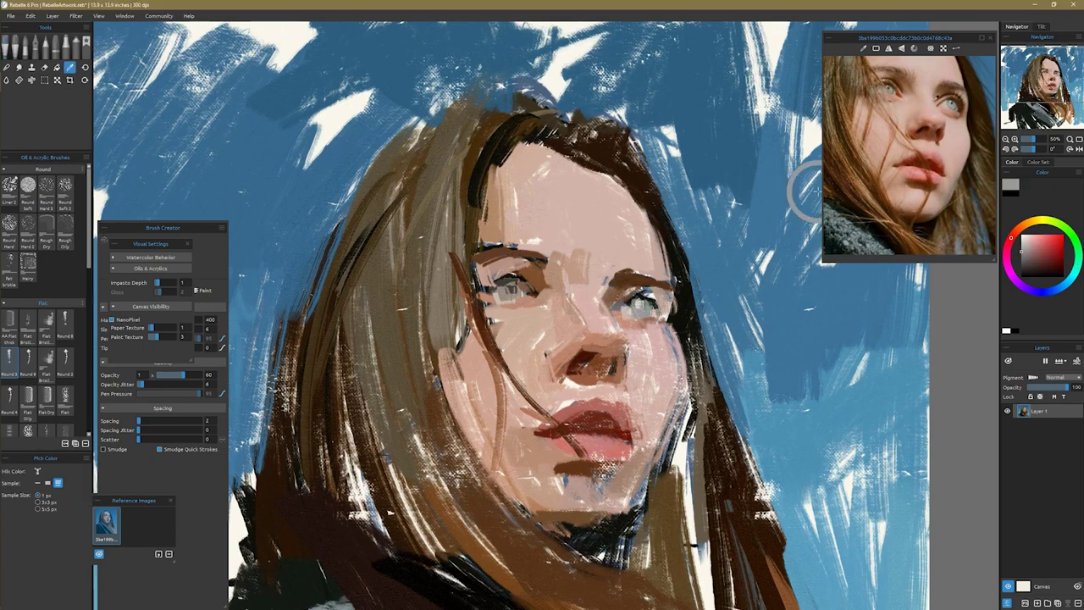
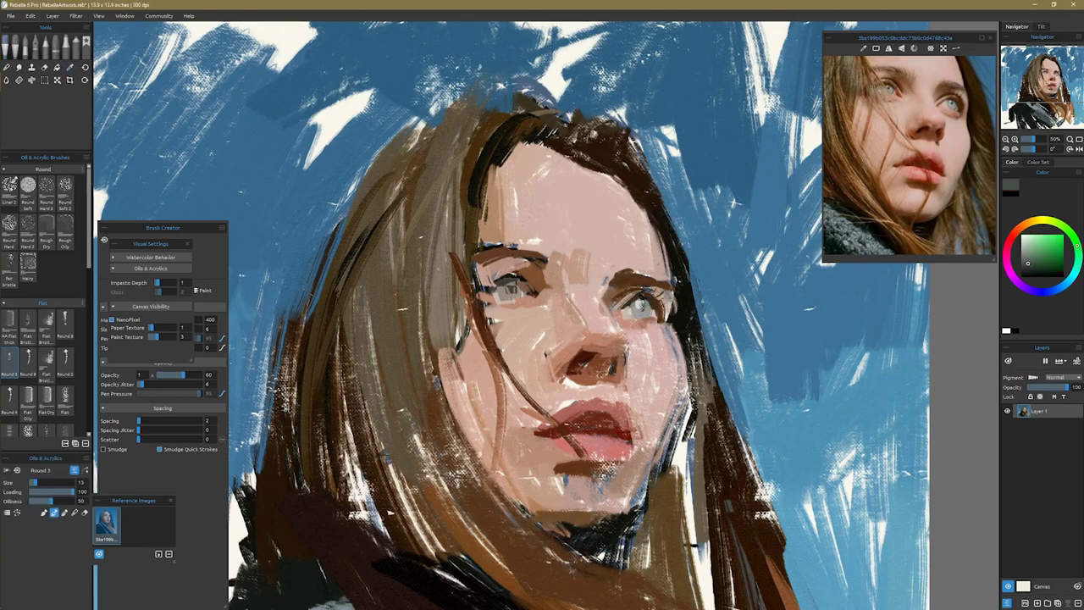
left_click(811, 190, "alt")
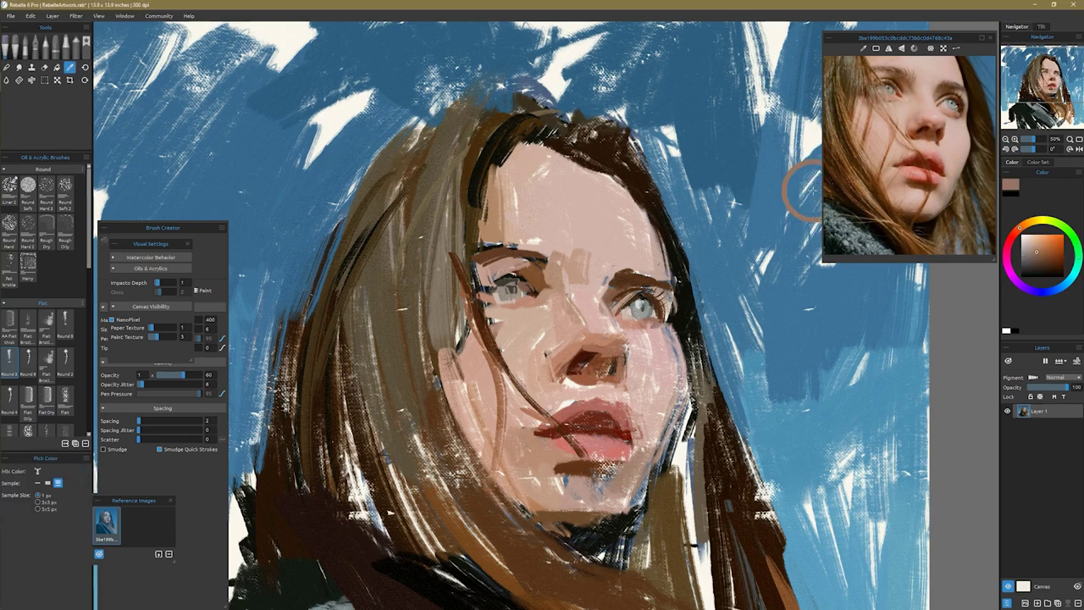
left_click(825, 184, "alt")
left_click(635, 288, "alt")
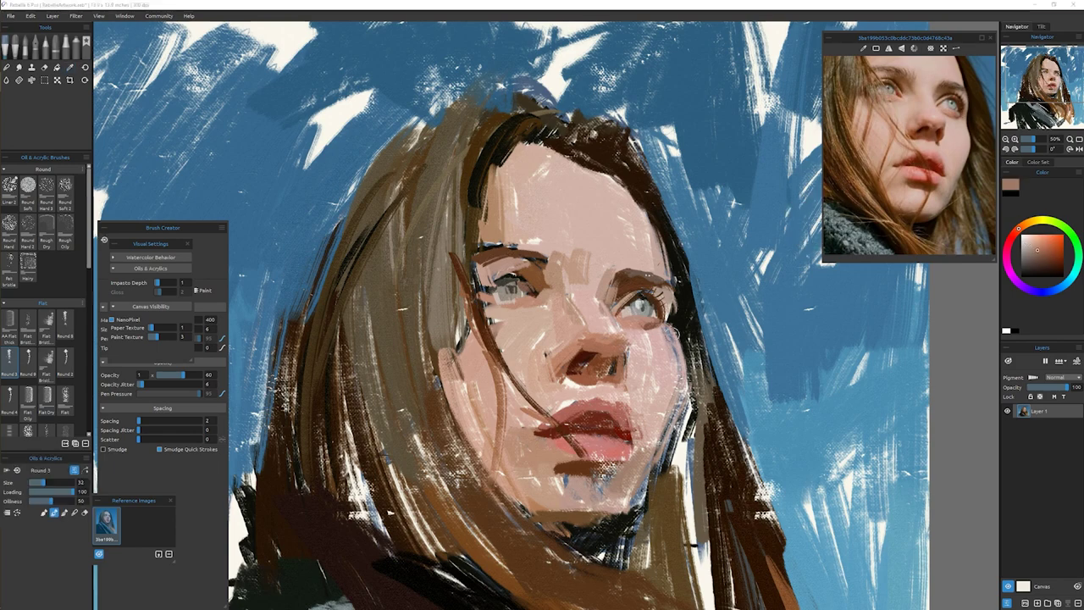
left_click(649, 270, "alt")
left_click(820, 161, "alt")
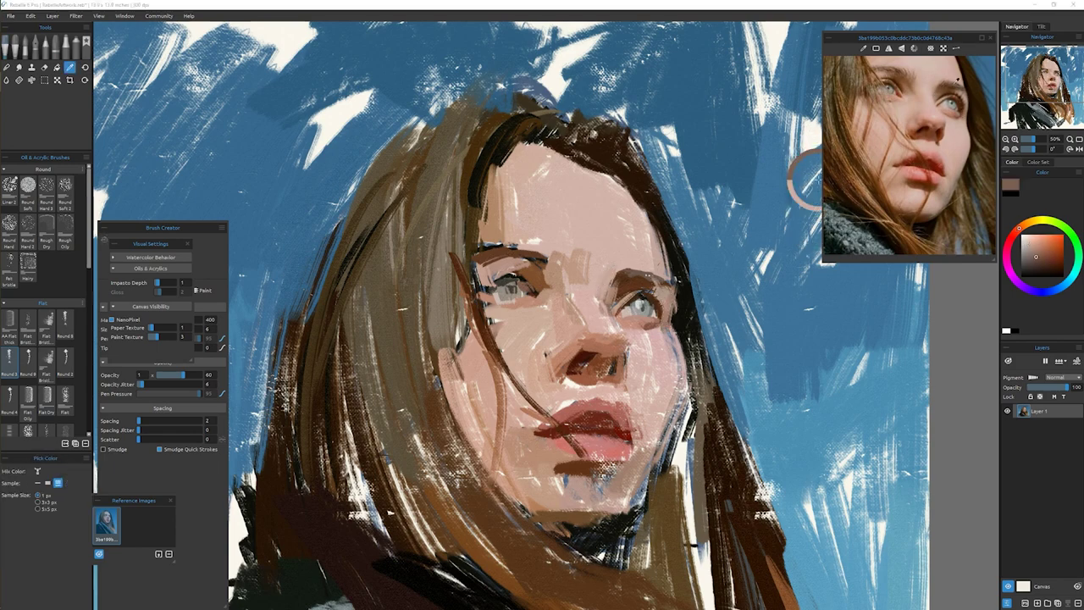
- Reshape the underside and tip of the nose with sampled brick red and pink skin tones
left_click(818, 218, "alt")
left_click(815, 216, "alt")
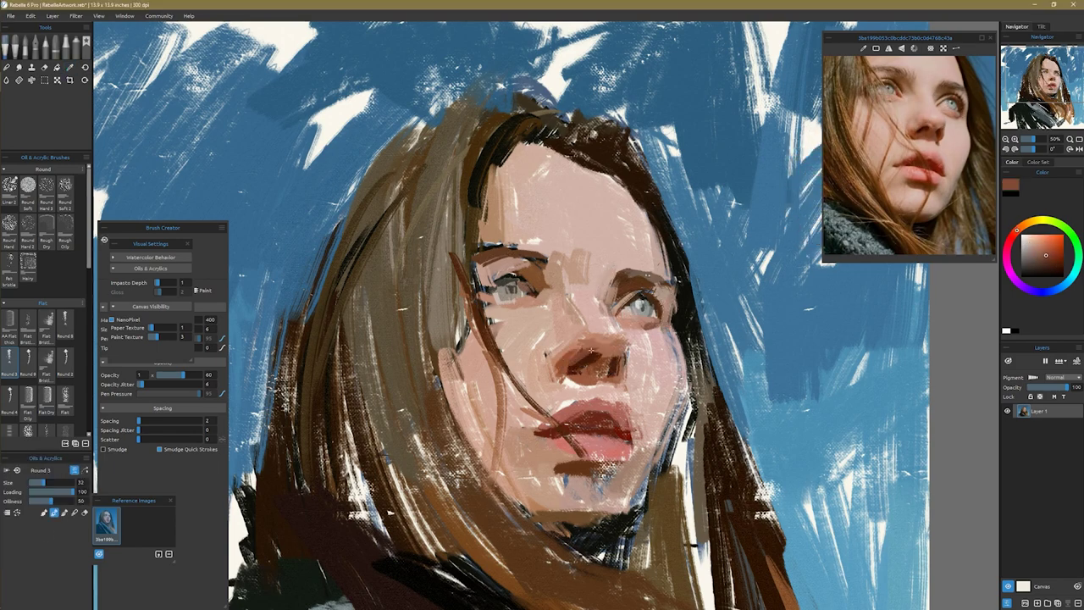
left_click(810, 187, "alt")
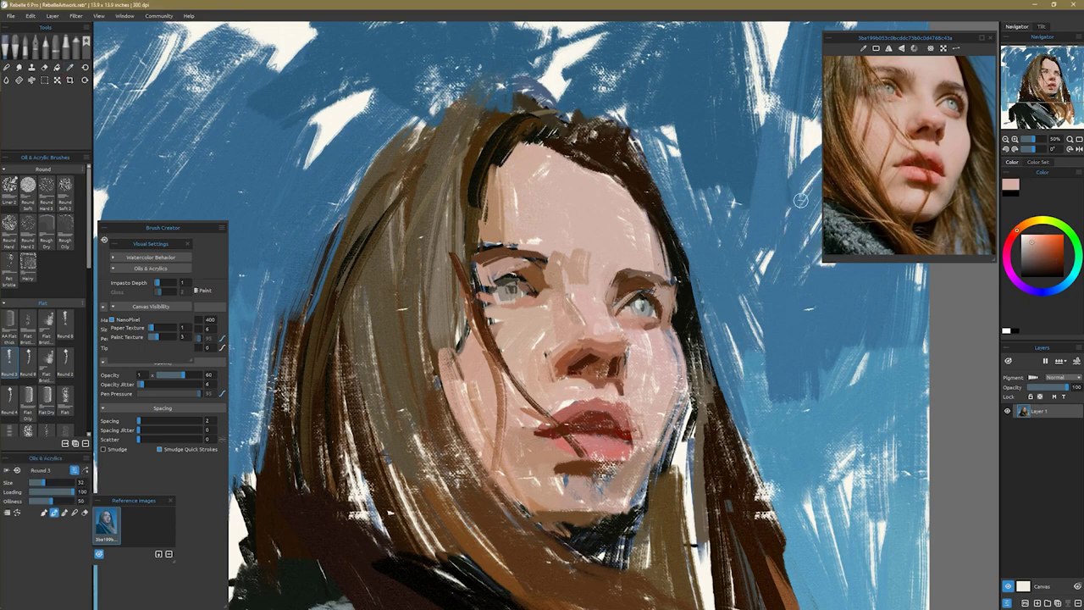
- Refine the near-side eye with a light grey iris and reddish corner, covering the surrounding sketch lines with skin tones
left_click(808, 146, "alt")
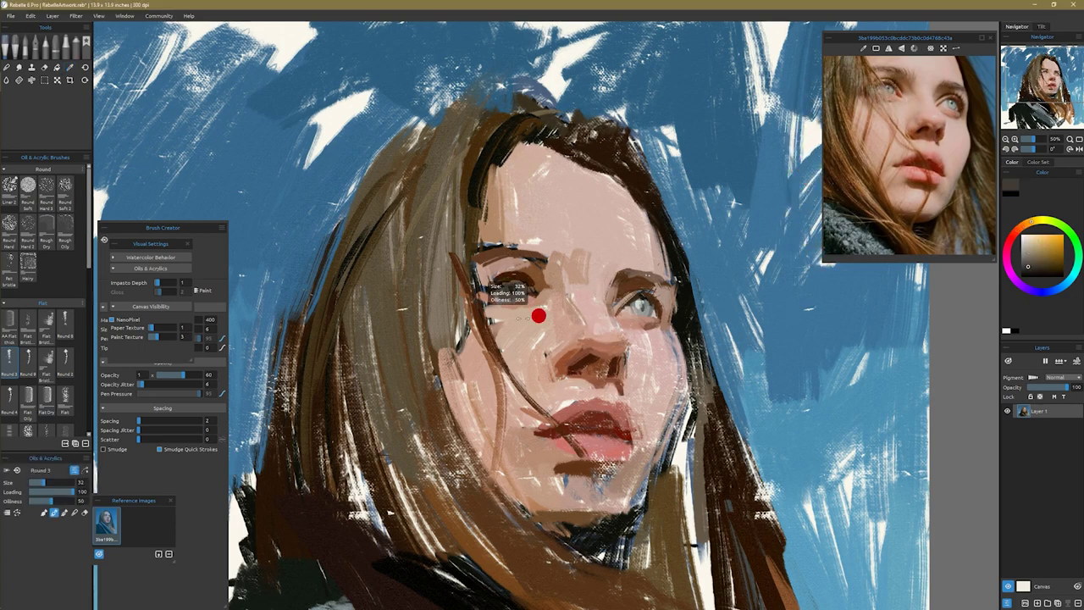
left_click(899, 95, "alt")
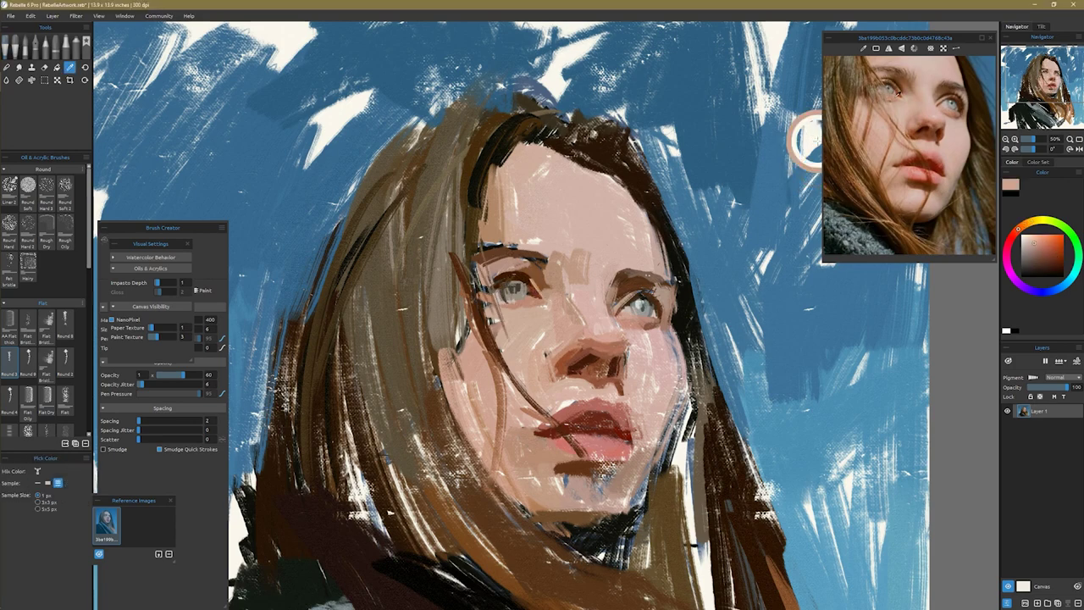
left_click(510, 288, "alt")
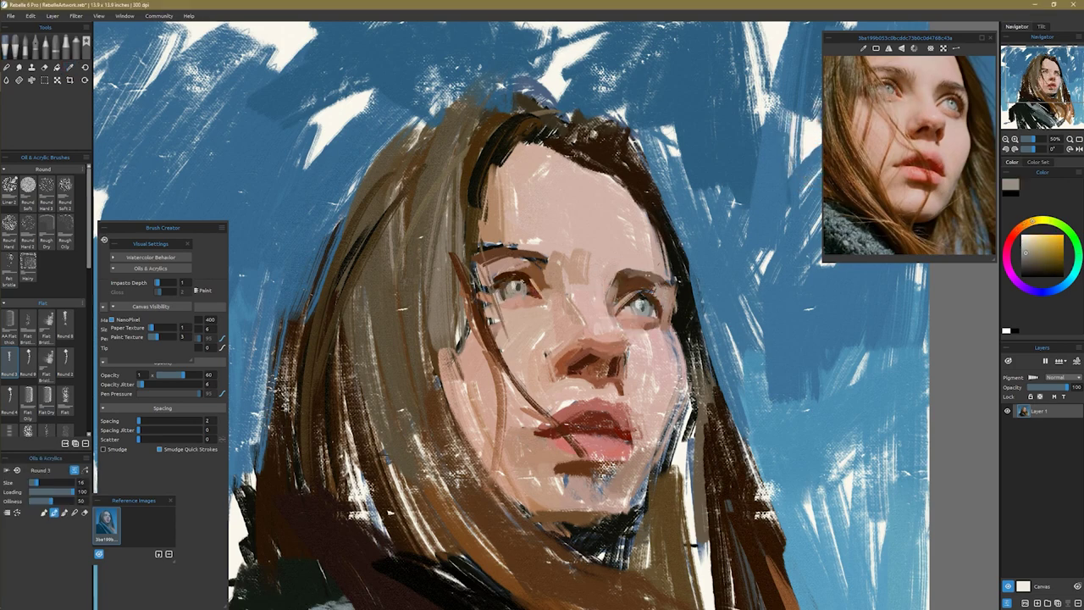
left_click(828, 124, "alt")
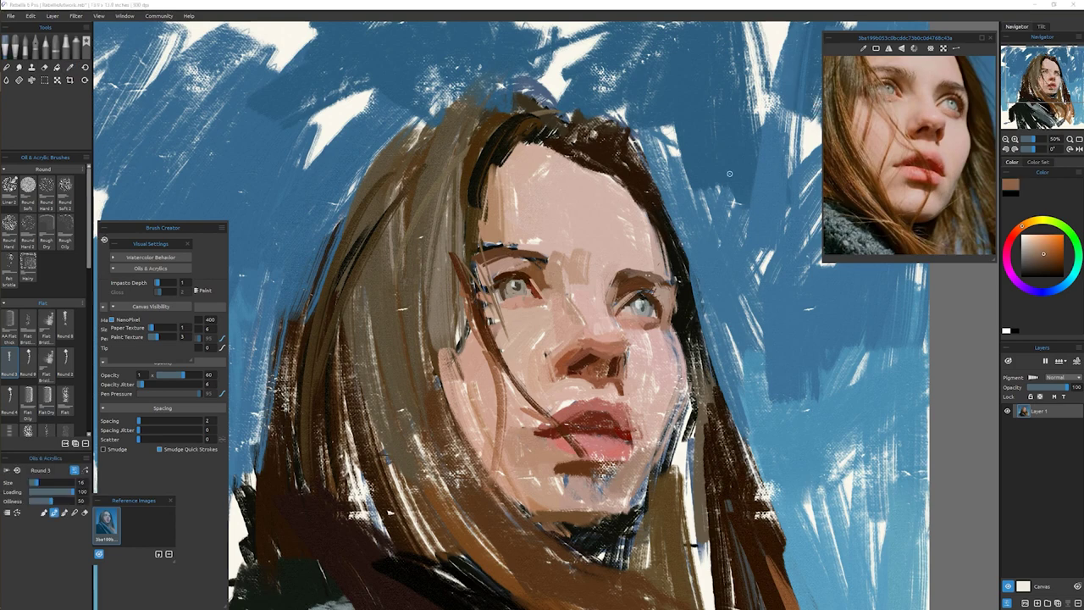
left_click(822, 123, "alt")
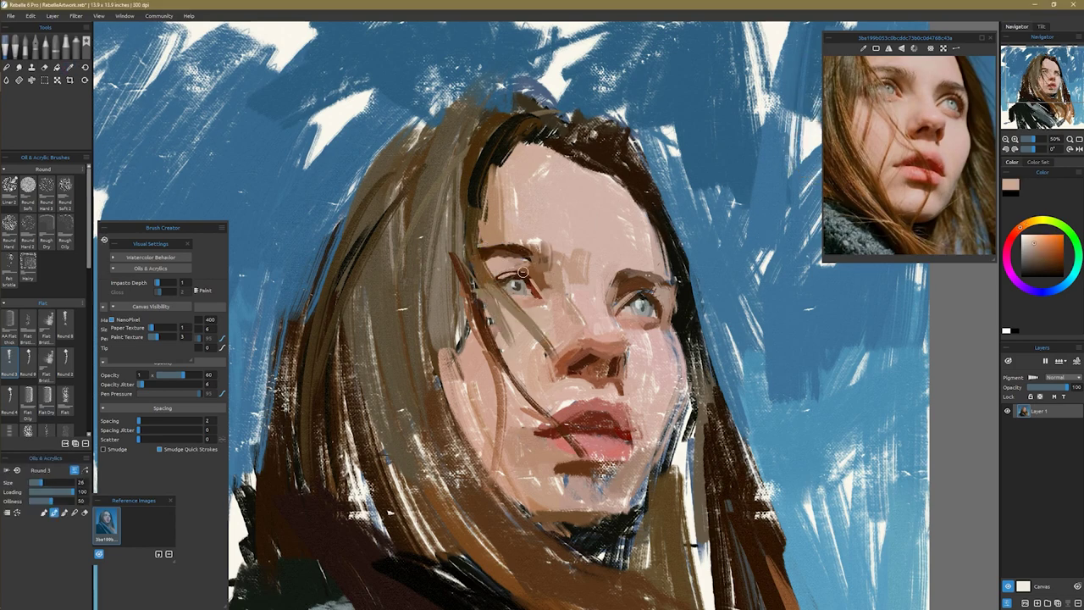
- Deepen the nostrils with dark red, and add fine dark lashes and grey accents to the eyes
left_click(622, 361, "alt")
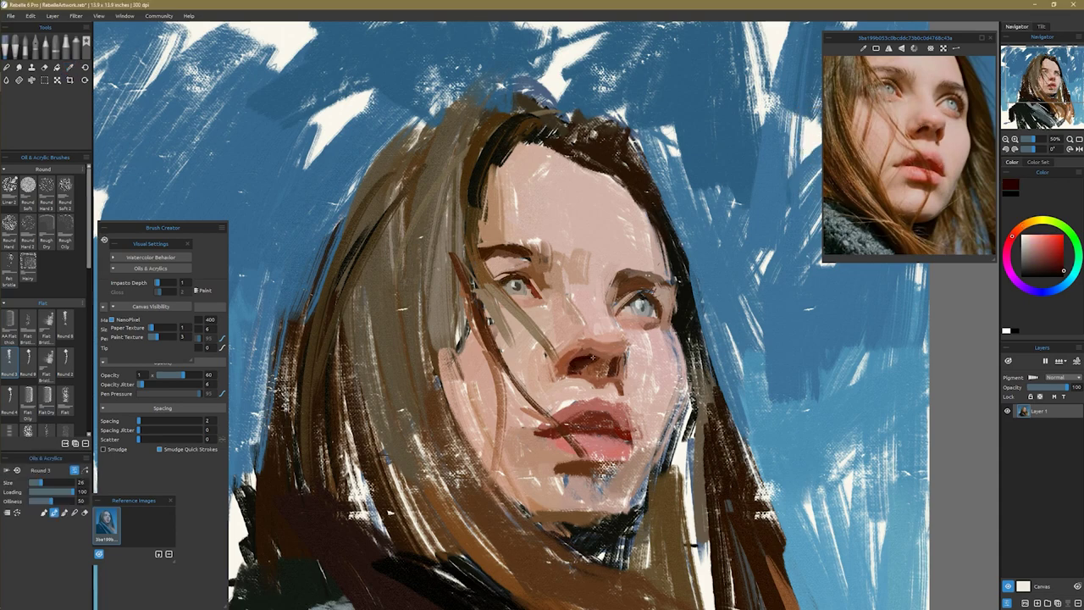
left_click(946, 111, "alt")
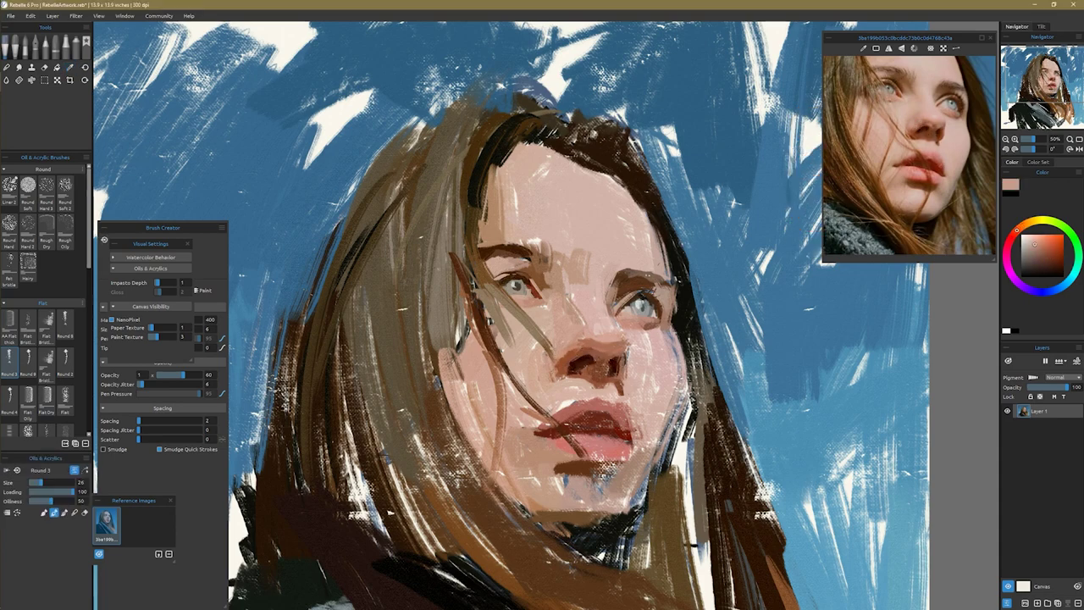
left_click(834, 124, "alt")
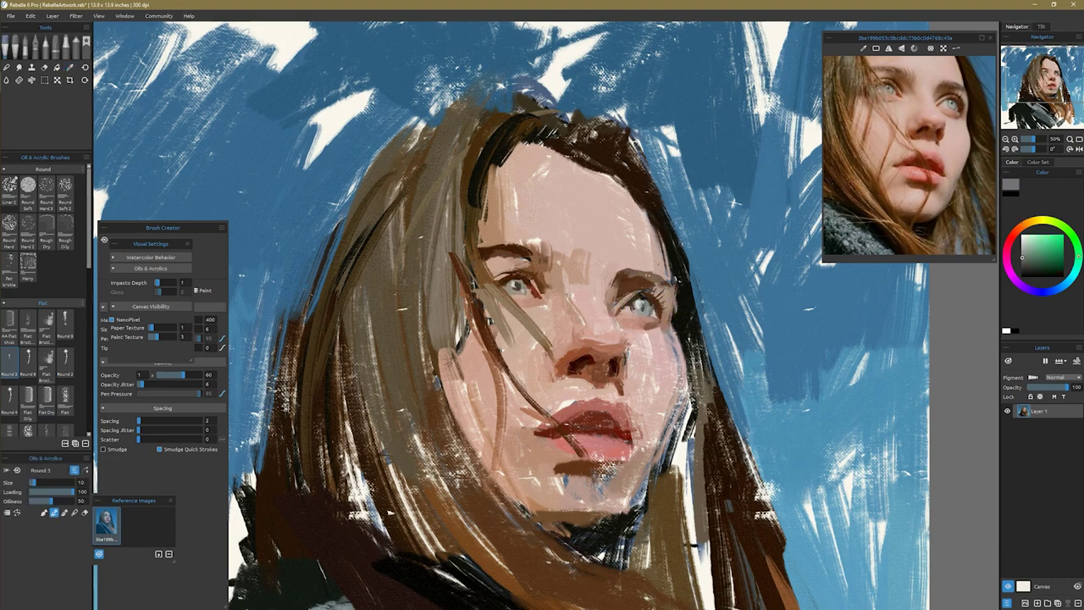
- Reshape the lips with a larger brush, using dark red for the mouth line and sampled pink for the lower lip
left_click(522, 302, "alt")
key("]")
key("]")
key("]")
key("]")
key("]")
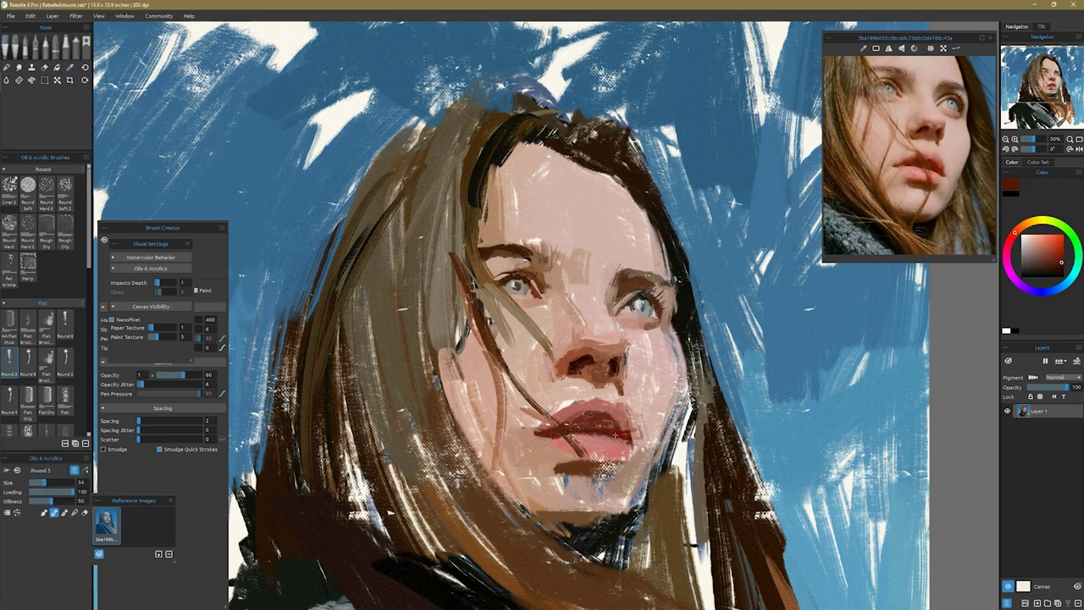
left_click(581, 435, "alt")
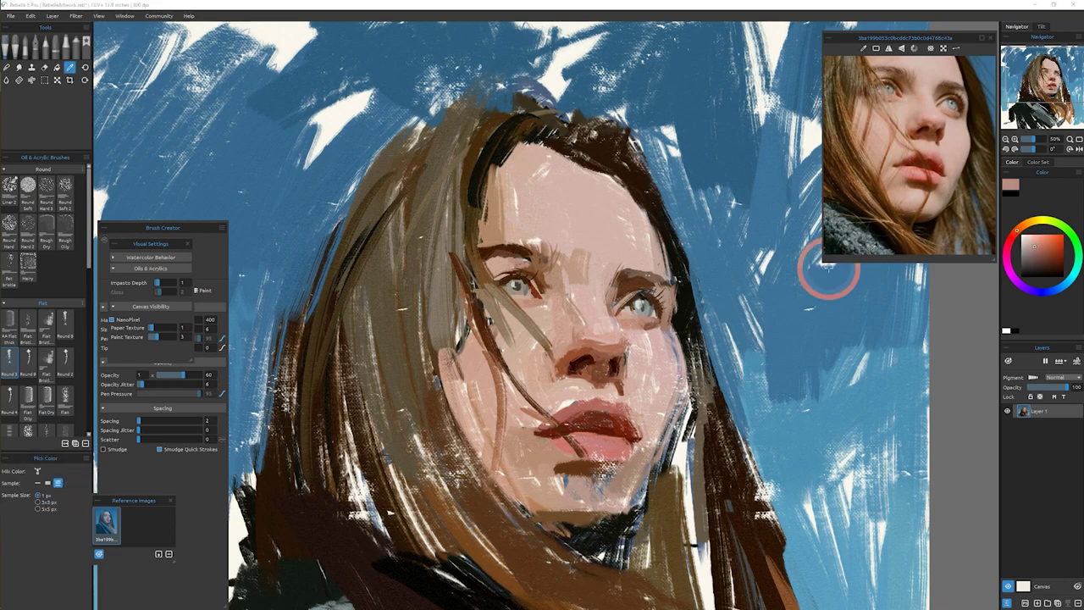
- Soften the shadow below the lower lip with sampled tones, and add thin orange-brown strands along the near cheek
left_click(608, 468, "alt")
key("[")
key("[")
key("[")
left_click(502, 517, "alt")
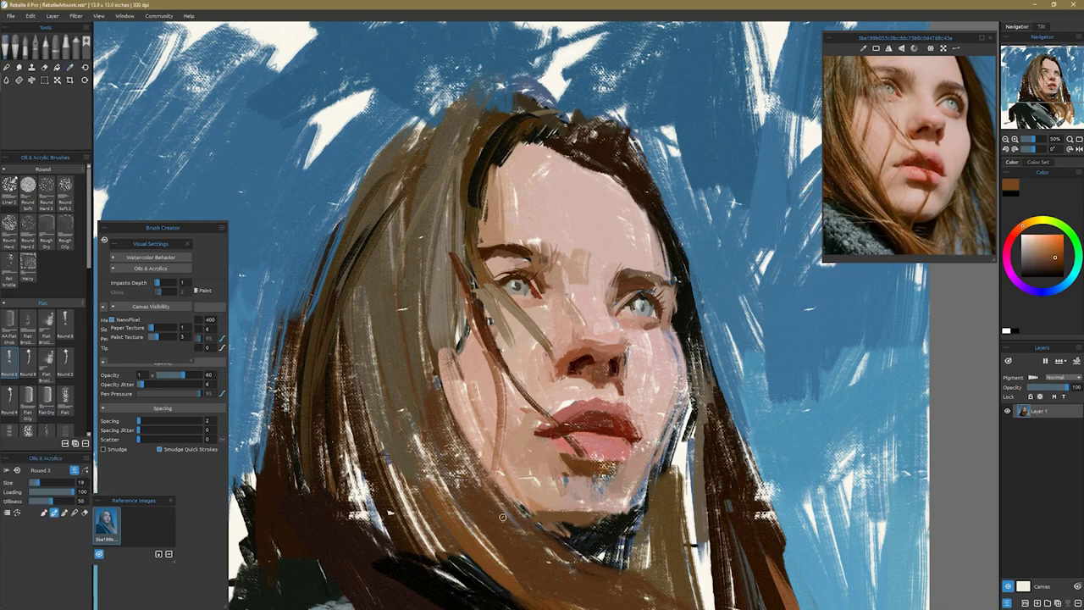
- Paint dark olive-black shadow along the far side of the jaw and neck, covering the blue sketch lines
left_click(593, 366, "alt")
key("]")
key("]")
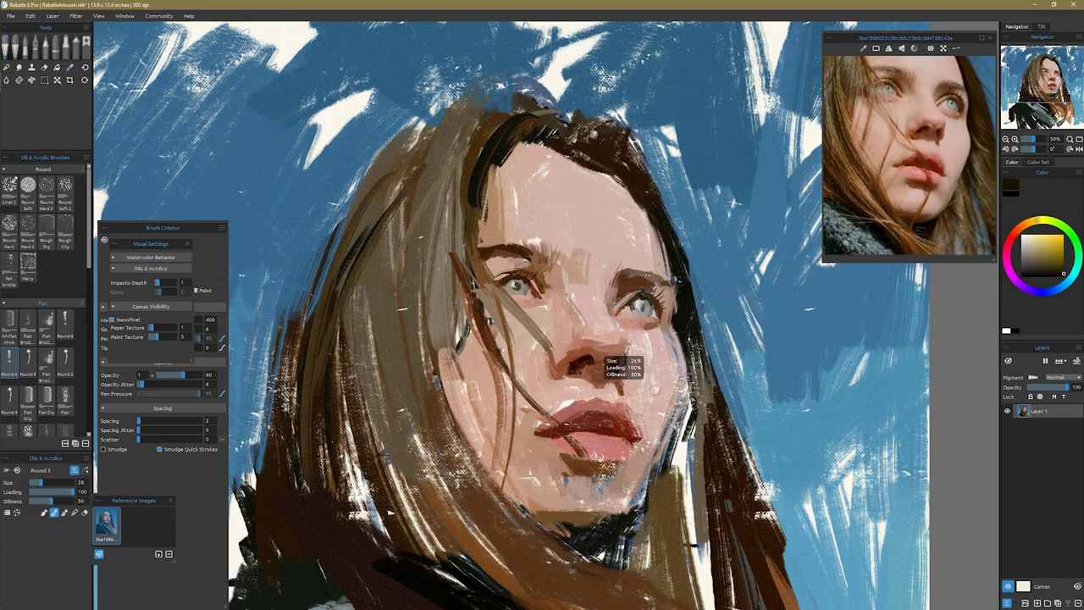
left_click(859, 254, "alt")
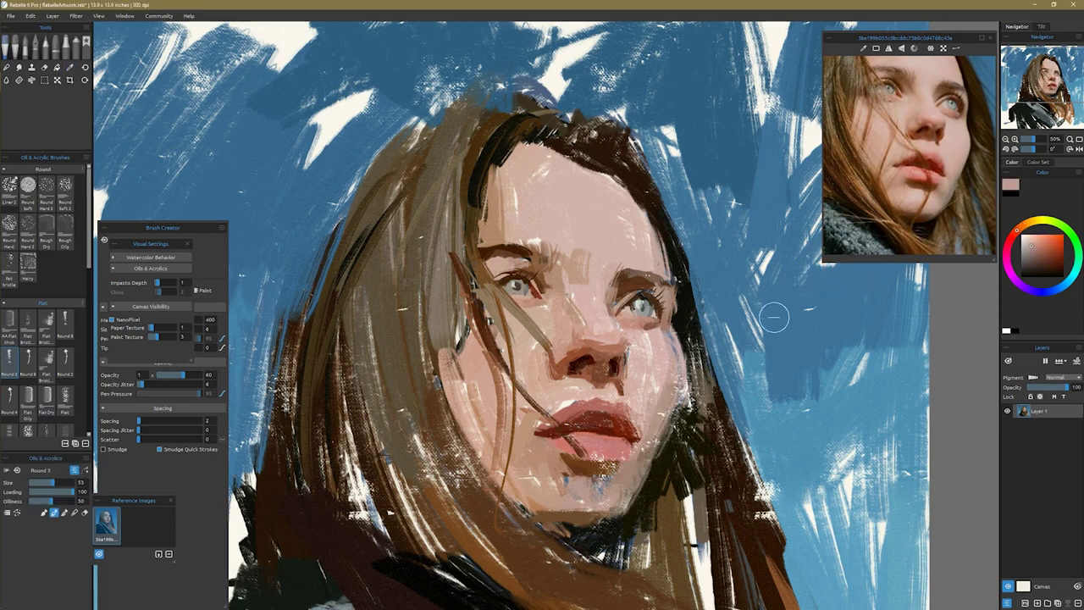
- Blend the forehead and near cheek with sampled skin tones, and darken the hair above the forehead with deep maroon
left_click(806, 181, "alt")
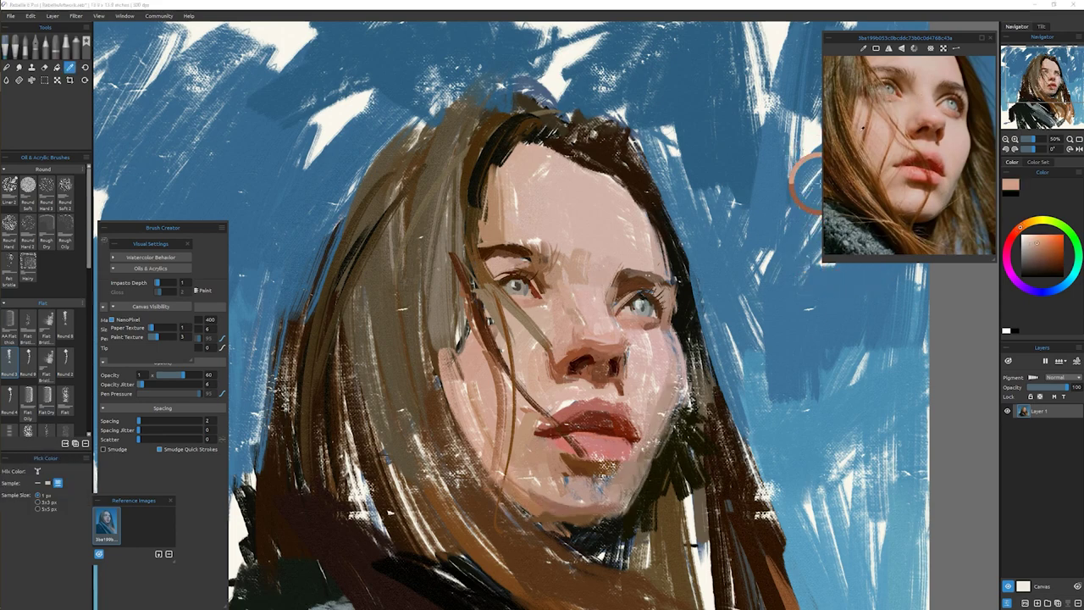
left_click(599, 120, "alt")
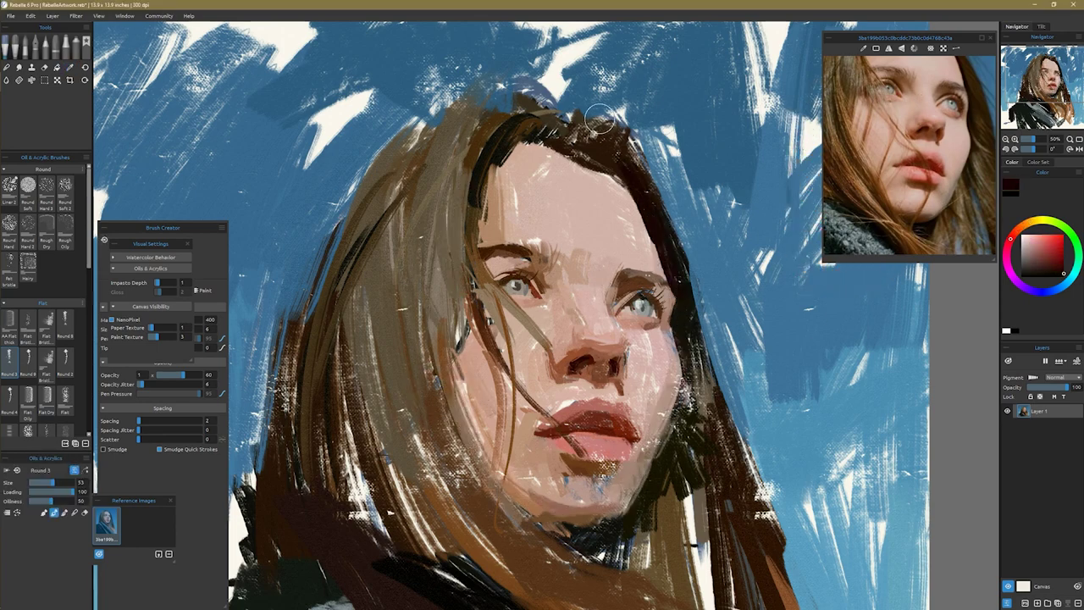
left_click(558, 417, "alt")
key("bracketright")
key("bracketright")
key("bracketright")
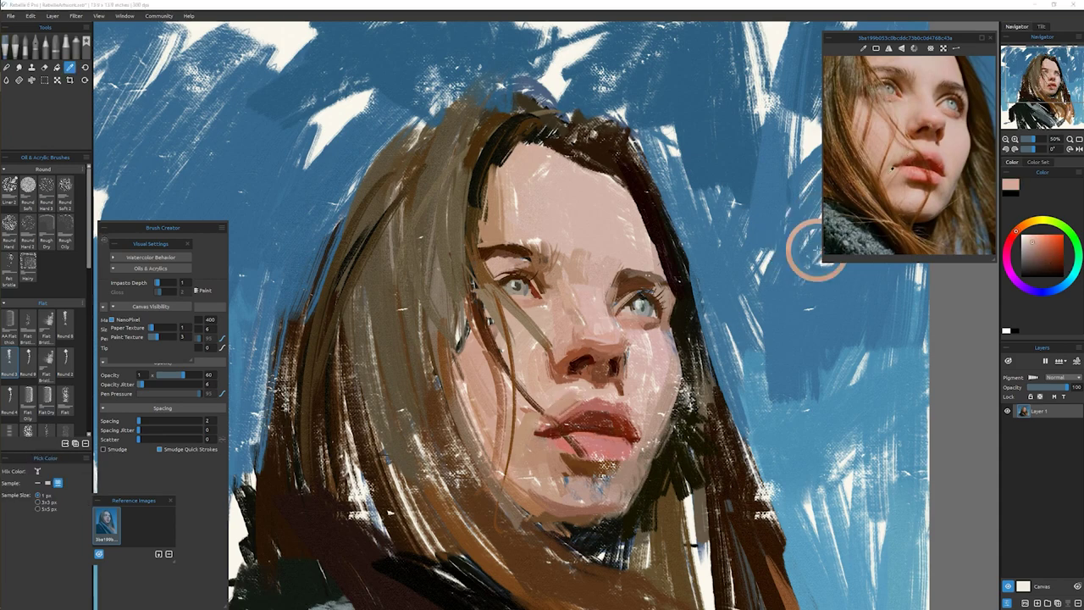
- Darken the far-side hair and hairline with a larger brush, adding near-black strokes and loose wisps against the sky
left_click(478, 221, "alt")
key("bracketright")
key("bracketright")
key("bracketright")
key("bracketright")
left_click_drag(712, 355, 727, 217)
left_click_drag(762, 475, 754, 377)
left_click(420, 380, "alt")
left_click_drag(631, 288, 635, 448)
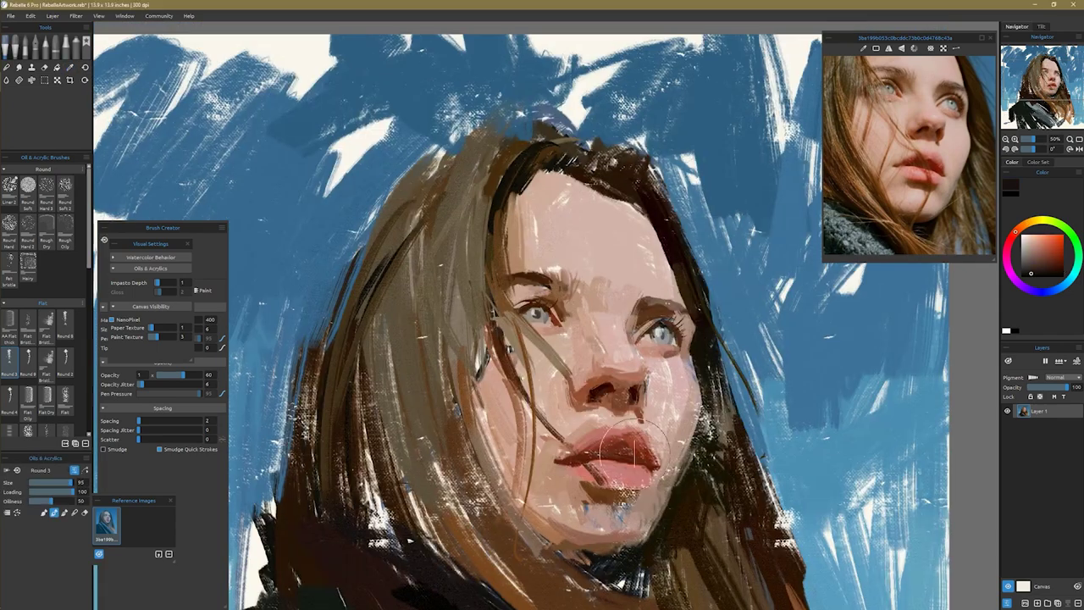
- Flip the painting horizontally and layer sampled olive-brown strands over the dark far-side hair beside the forehead
left_click(52, 18)
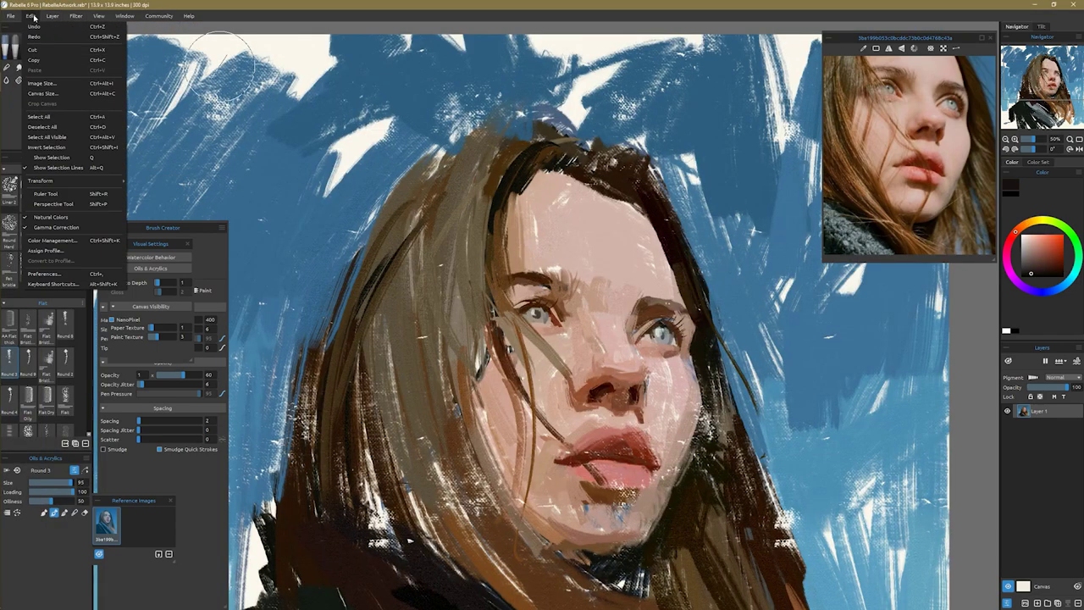
mouse_move(125, 19)
key("Escape")
mouse_move(620, 313)
left_mouse_down()
mouse_move(493, 326)
mouse_move(485, 276)
mouse_move(505, 267)
left_mouse_up()
left_click(484, 424, "alt")
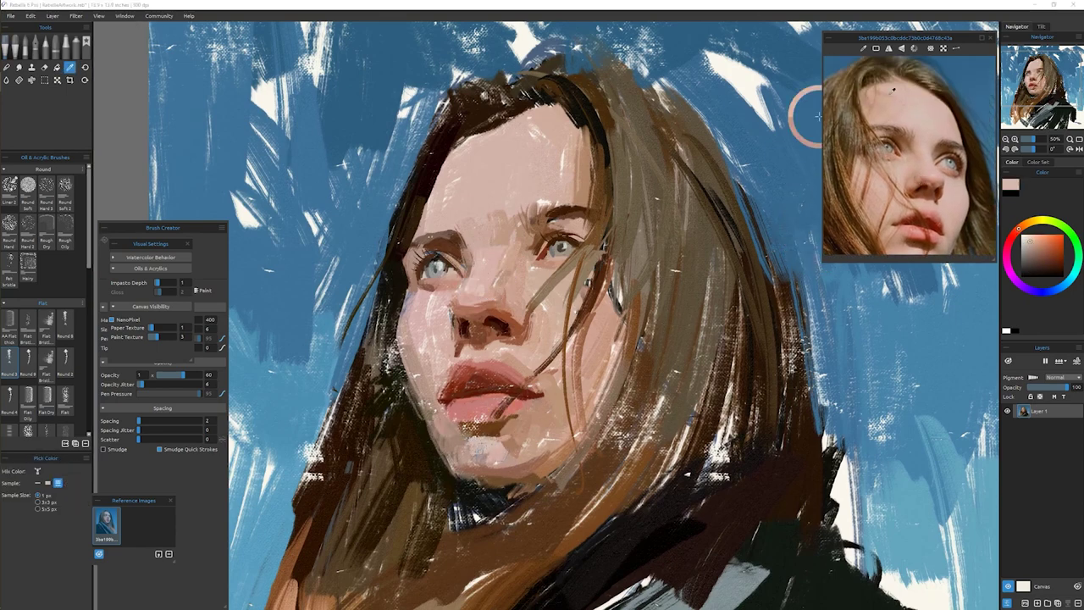
left_click(504, 115, "alt")
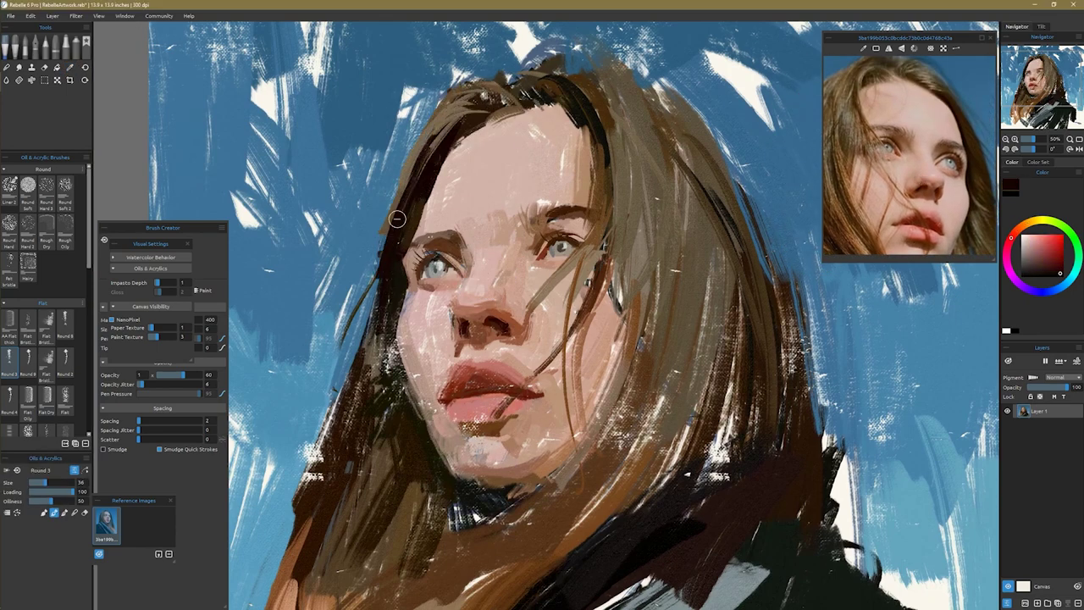
left_click(593, 139, "alt")
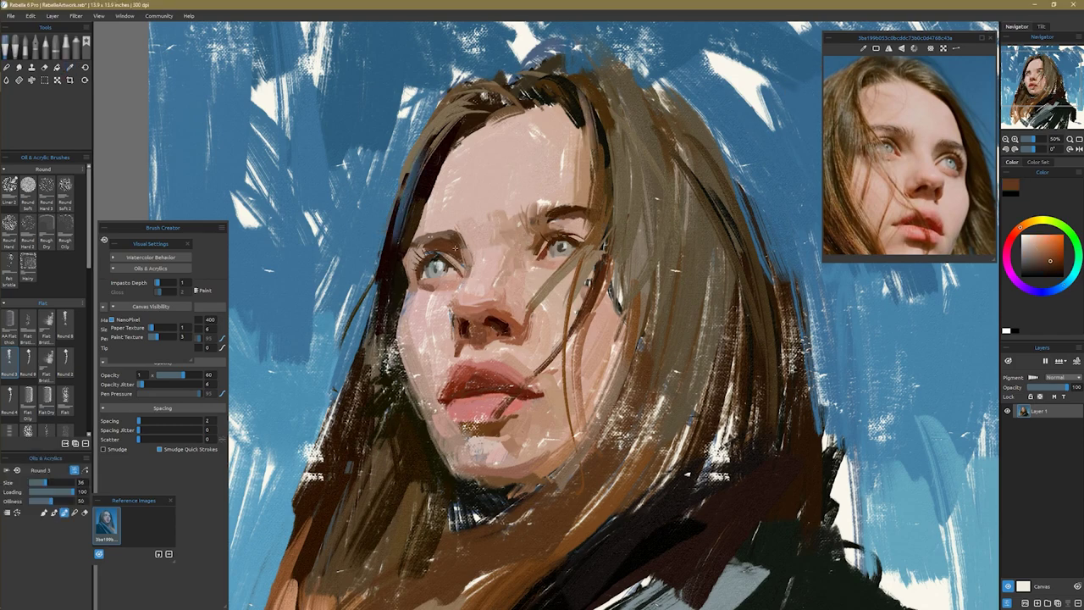
- Refine the chin, lower lip and near cheek with sampled skin tones, and add thin brown strands across the cheek
left_click(442, 425, "alt")
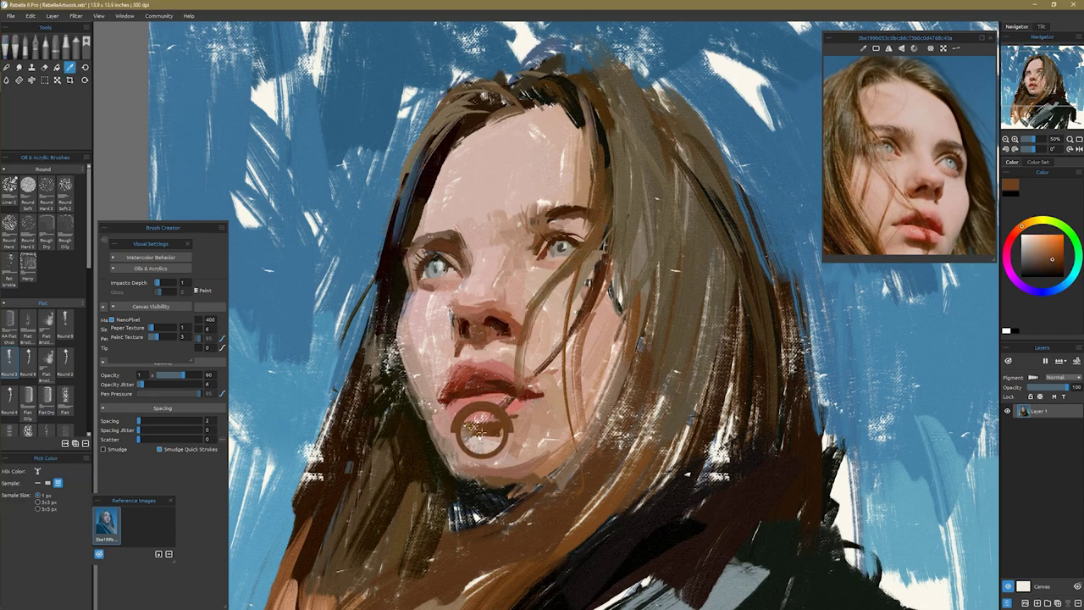
left_click(513, 439, "alt")
left_click(530, 337, "alt")
left_click(551, 268, "alt")
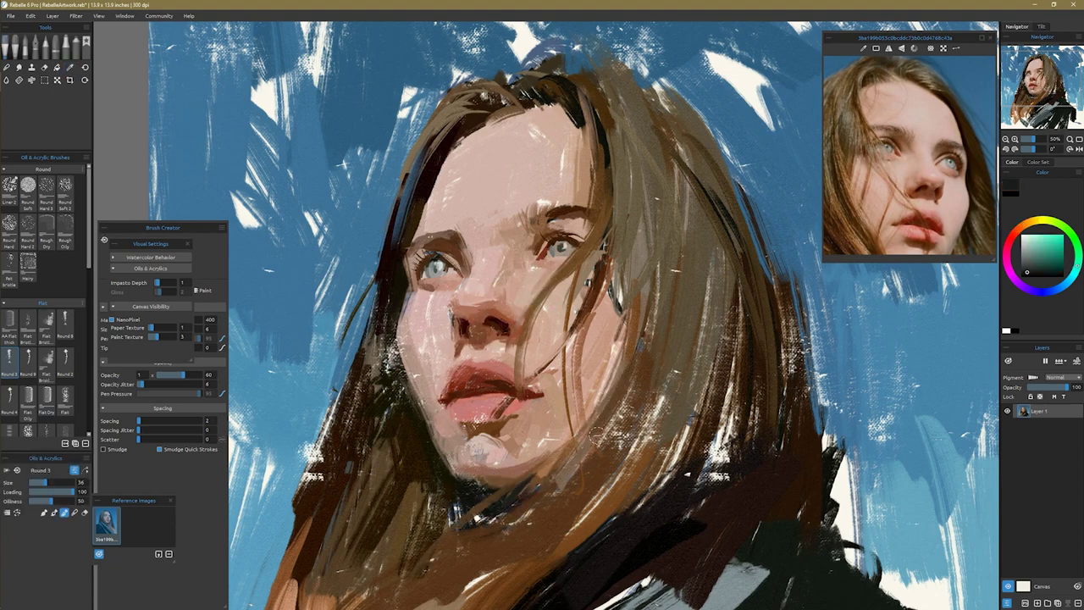
left_click(630, 349, "alt")
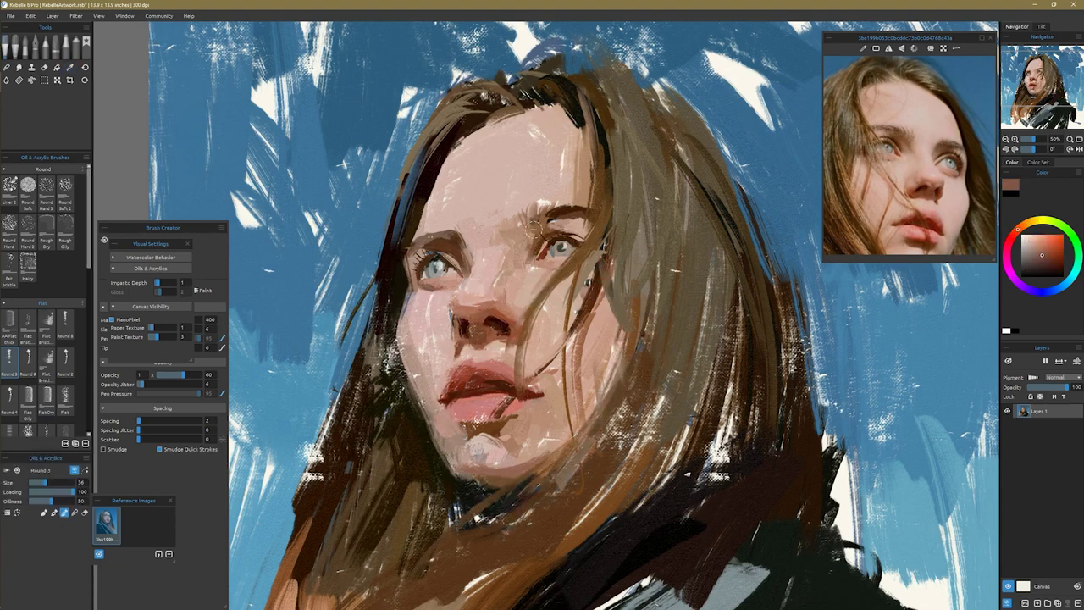
left_click(439, 311, "alt")
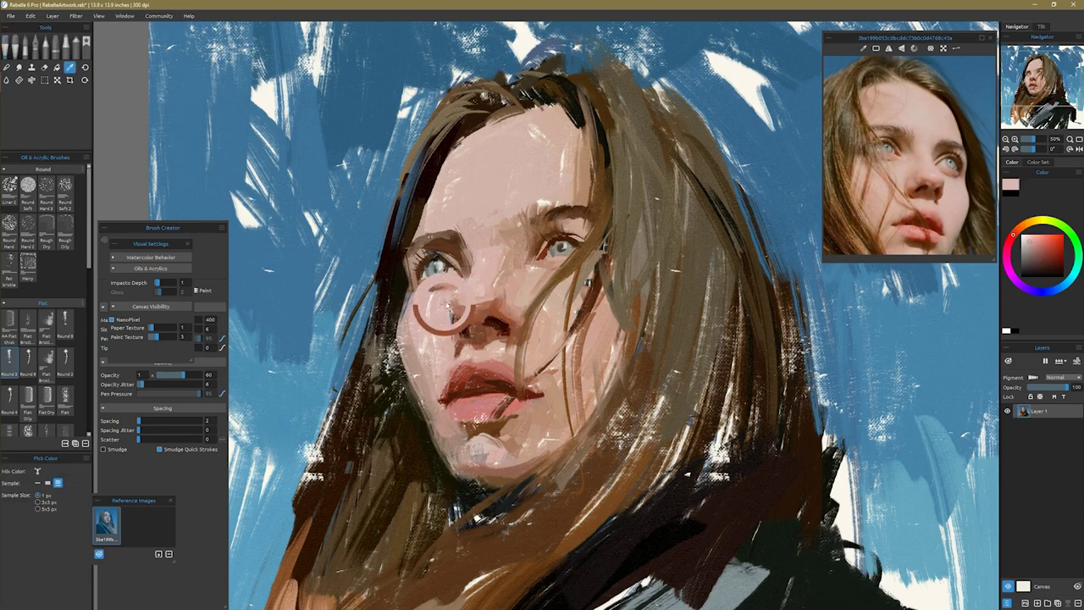
- Rework the near-side hair from the crown down with brown strokes, and add blue wisps along its outer edge
left_click(601, 92, "alt")
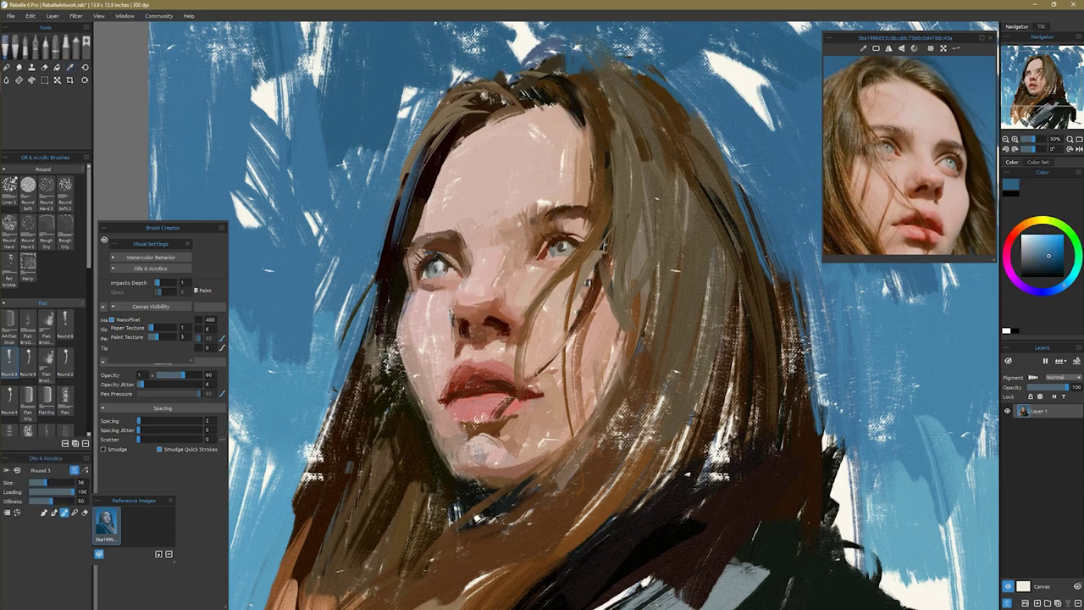
left_click_drag(775, 218, 766, 370)
left_click(669, 439, "alt")
left_click_drag(400, 322, 396, 413)
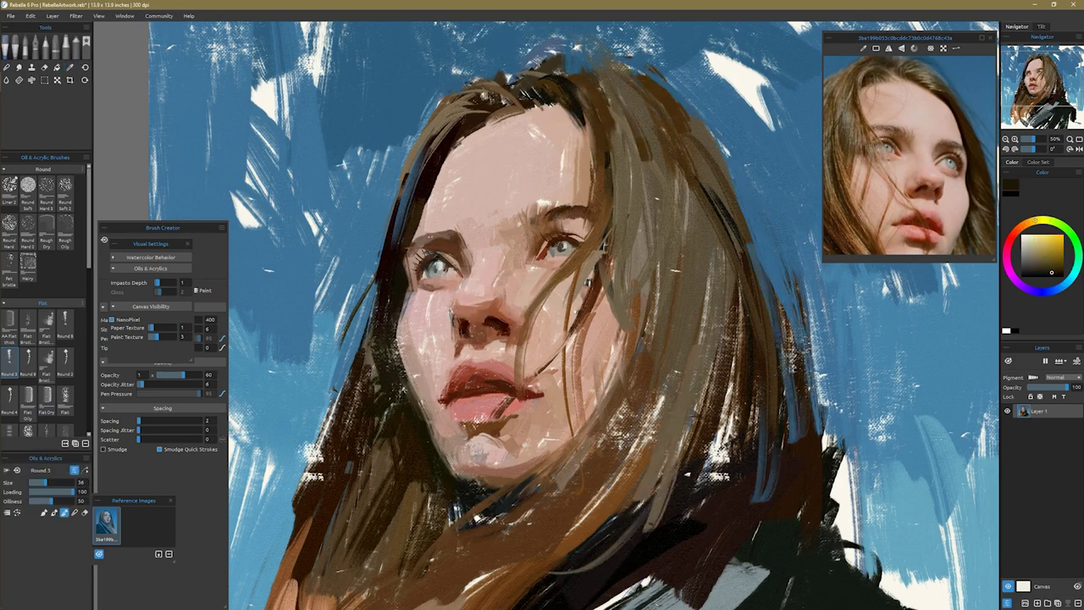
- Enlarge the brush to size 100 and block in the lower hair with broad dark brown strokes
scroll(477, 440, "down", 2)
left_click_drag(593, 474, 643, 550)
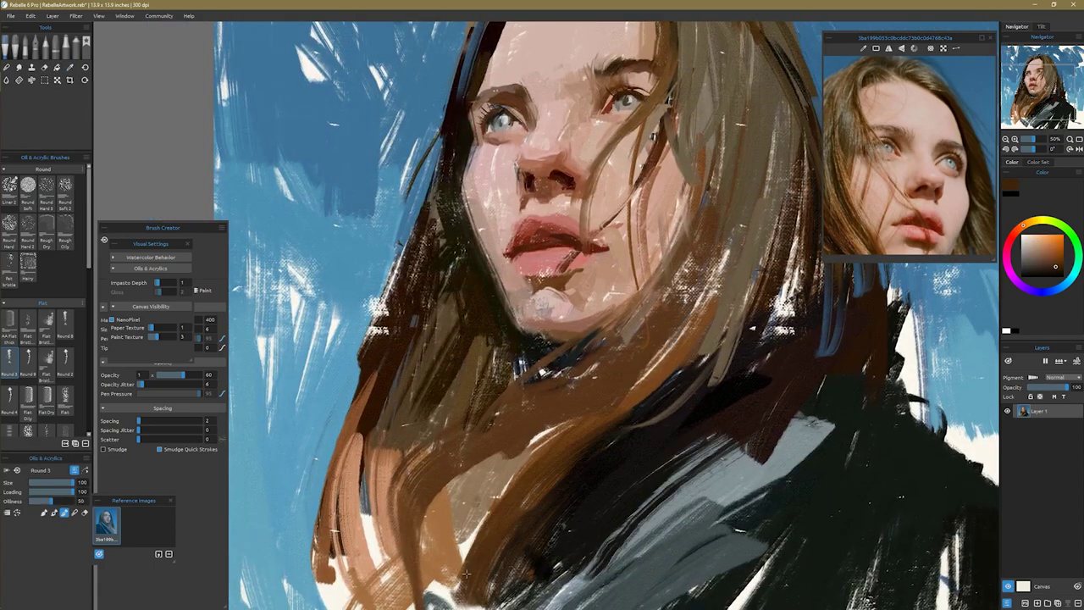
left_click_drag(474, 254, 338, 542)
- Cover the white gaps in the sky around and above the head with broad strokes of sampled blue
left_click(346, 152, "alt")
left_click_drag(345, 152, 178, 170)
left_click_drag(801, 325, 898, 279)
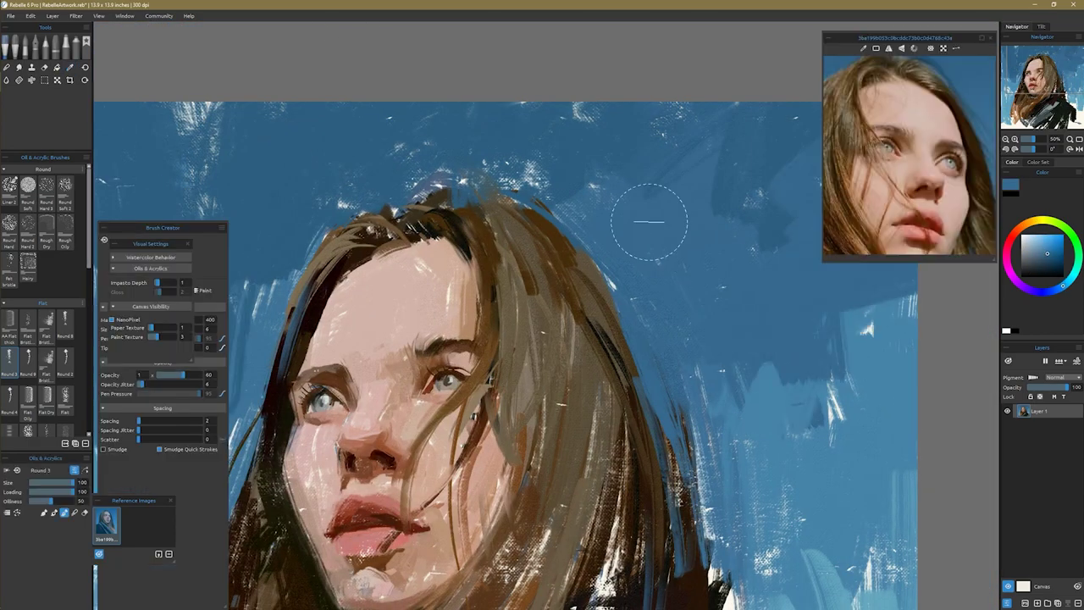
left_click_drag(648, 223, 781, 211)
left_click_drag(554, 195, 696, 165)
left_click_drag(847, 245, 728, 373)
scroll(750, 298, "up", 1)
left_click_drag(750, 298, 847, 132)
- Paint brown strands through the lower hair and a long, loose olive-grey strand blowing across the far-side sky
left_click_drag(475, 322, 525, 474)
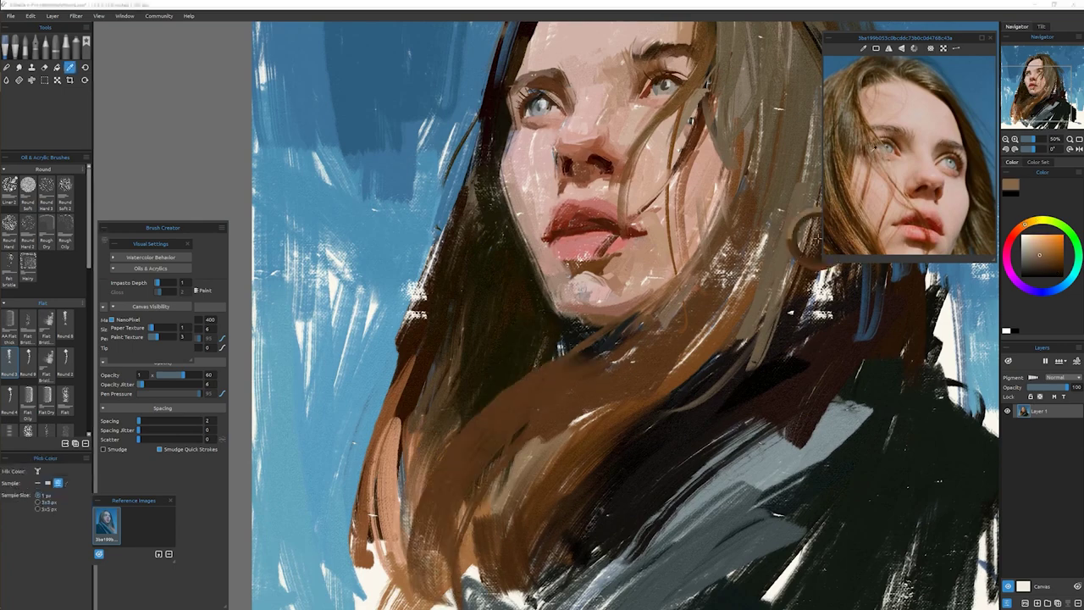
left_click_drag(424, 372, 542, 593)
left_click_drag(356, 254, 399, 384)
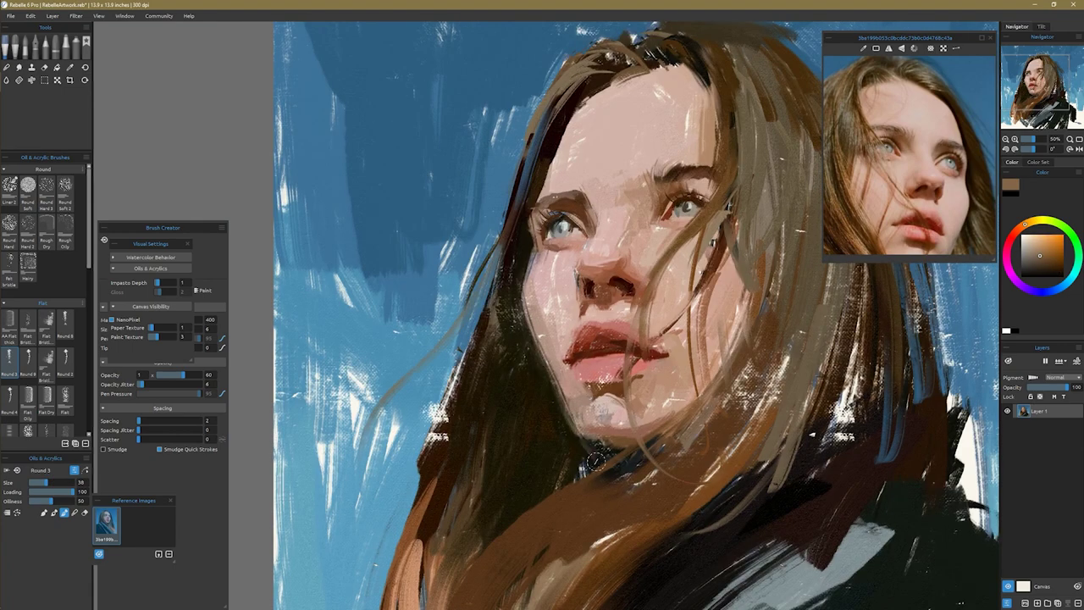
left_click_drag(529, 322, 558, 415)
mouse_move(709, 284)
left_mouse_down()
mouse_move(610, 263)
mouse_move(644, 127)
mouse_move(533, 372)
left_mouse_up()
- Refine the upper and lower lips with sampled red and pink tones
left_click(609, 264, "alt")
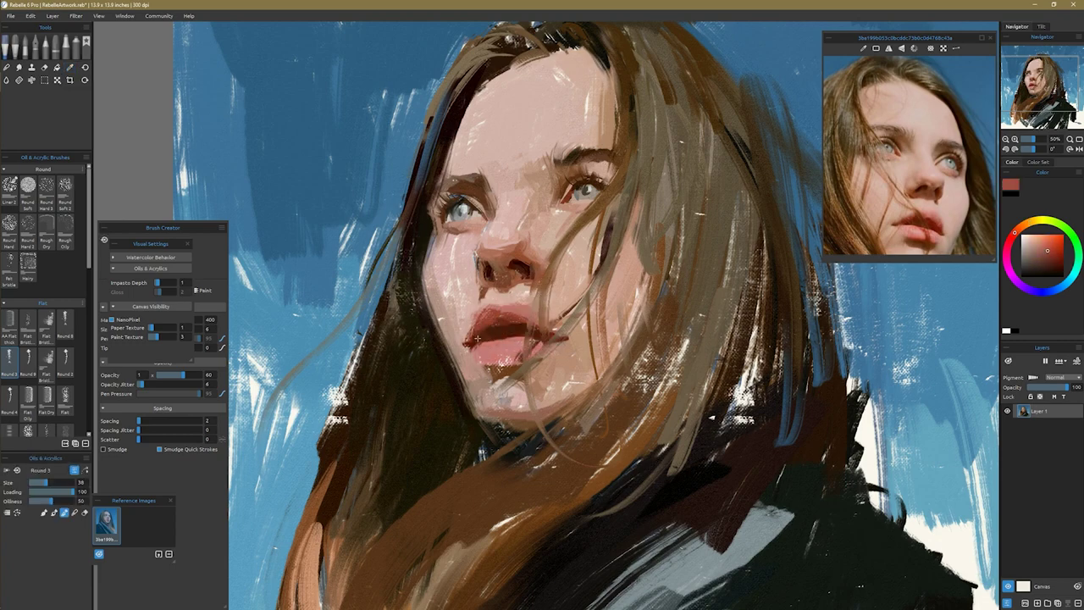
left_click(525, 330, "alt")
left_click(522, 354, "alt")
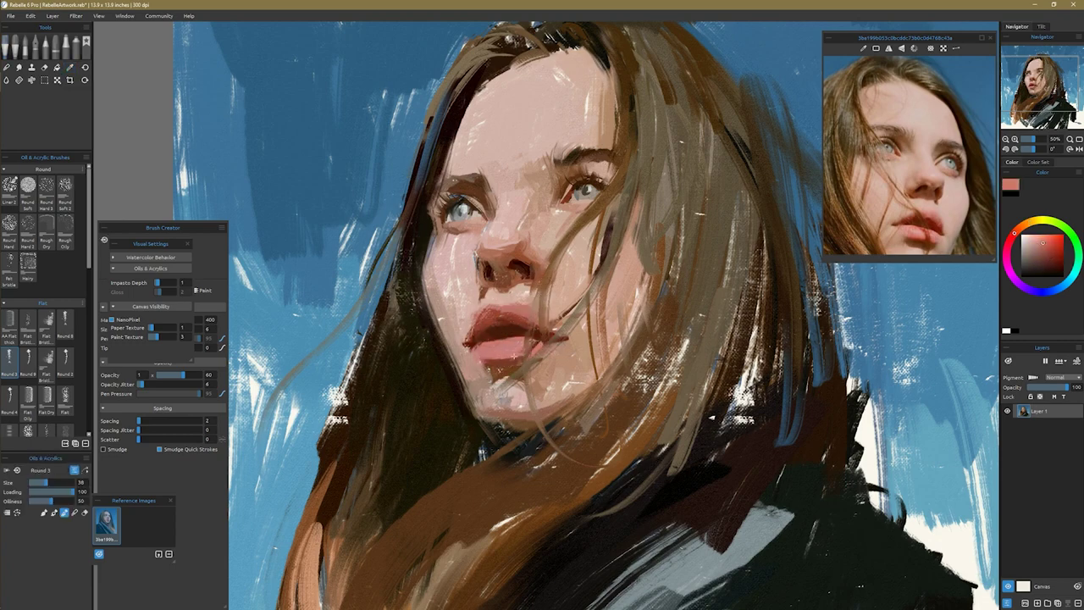
left_click(561, 336, "alt")
- Build up the crown with olive and dark strokes, and blend warmer brown through the near-side hair
left_click(586, 46, "alt")
left_click_drag(531, 47, 527, 144)
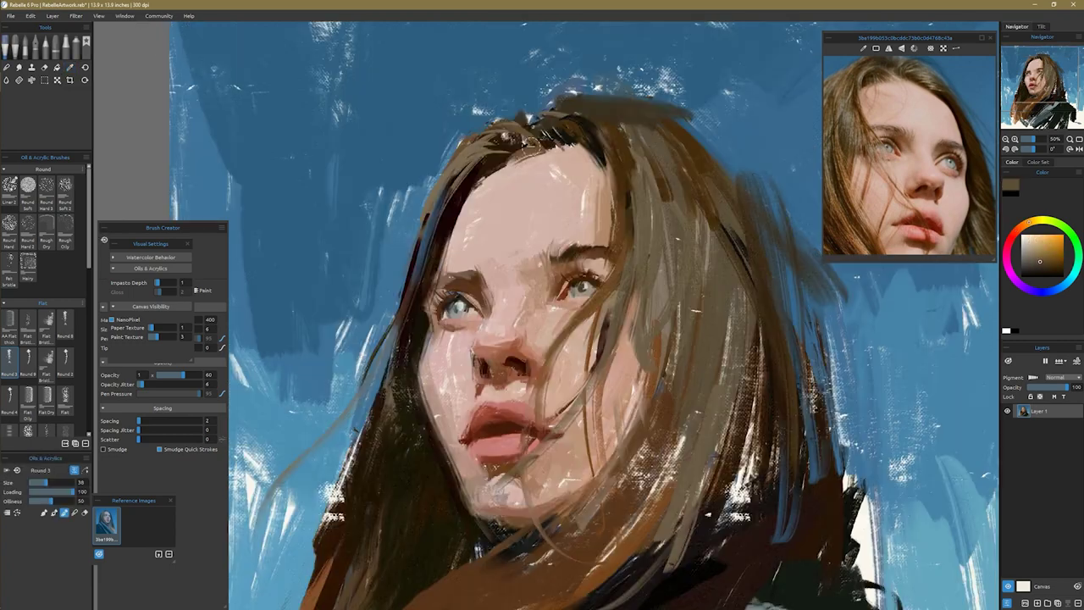
left_click(544, 127, "alt")
left_click_drag(618, 449, 649, 348)
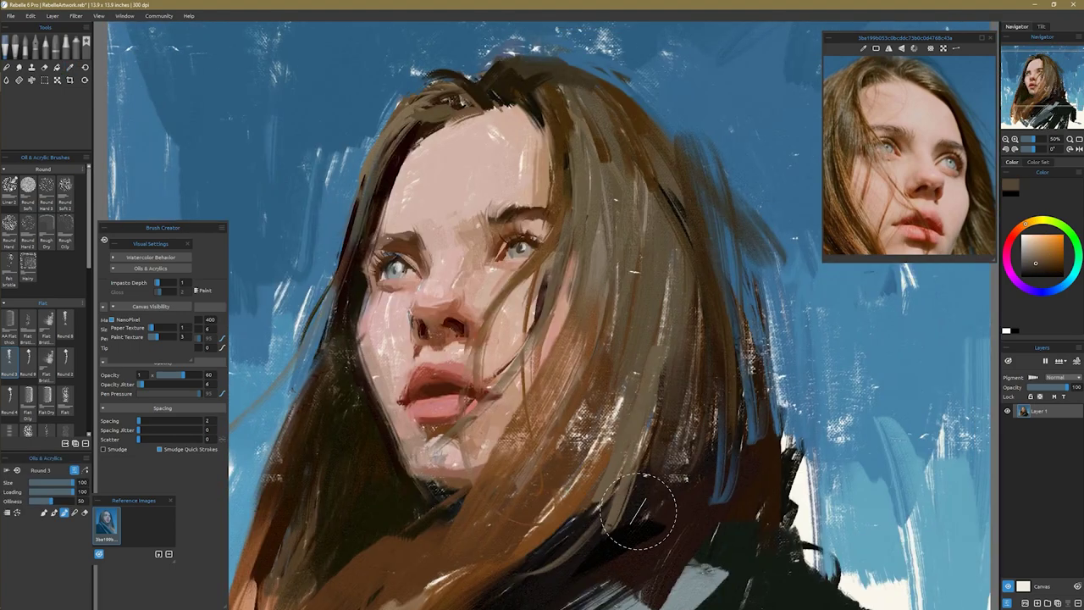
- Broaden the light blue sky, grey scarf and dark coat with size 100 strokes over the bare canvas
left_click(662, 462, "alt")
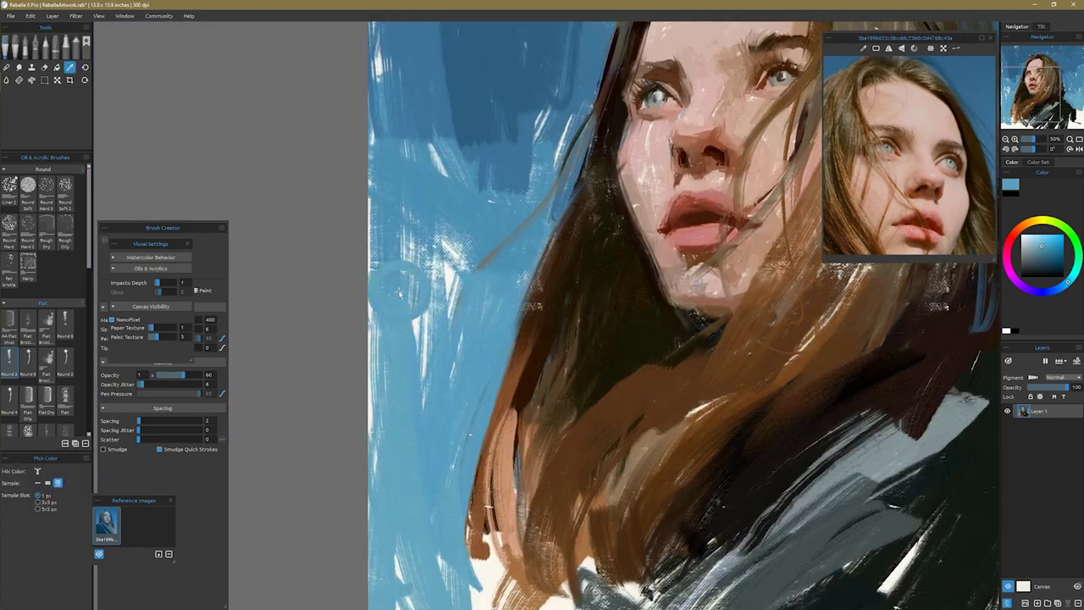
left_click(496, 415, "alt")
left_click_drag(496, 414, 592, 474)
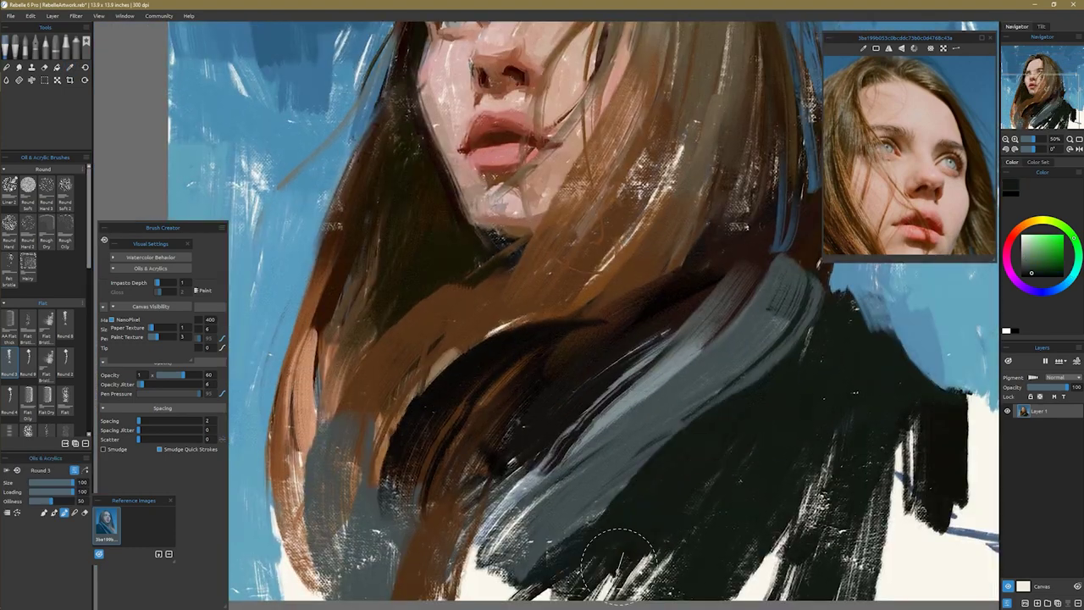
left_click_drag(694, 329, 762, 440)
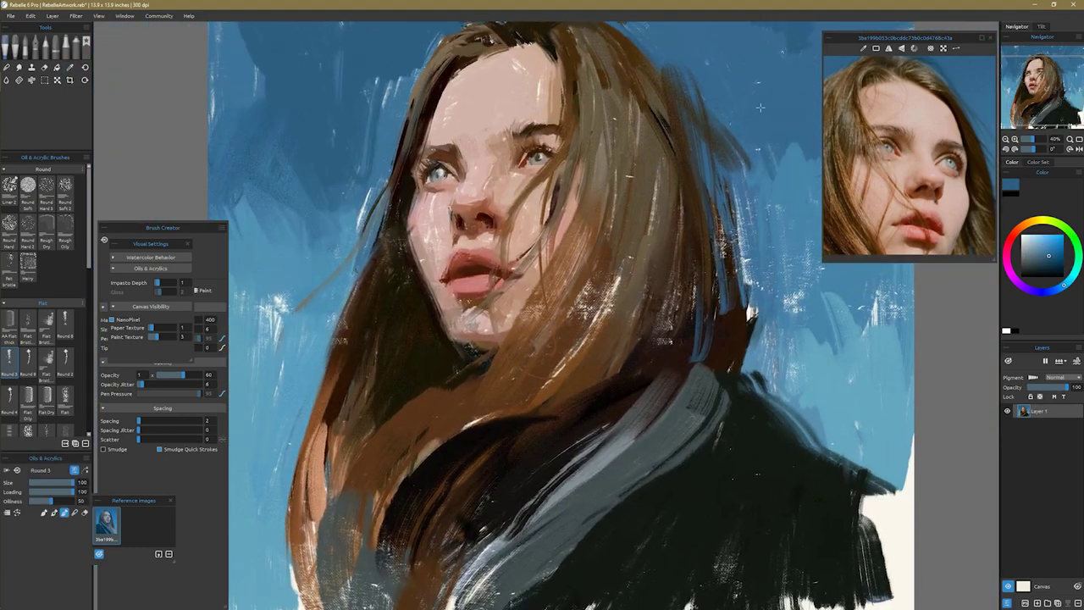
- Flip the painting back and work sampled blue into the outer hair edges with the Round 9 brush
key("ctrl+t")
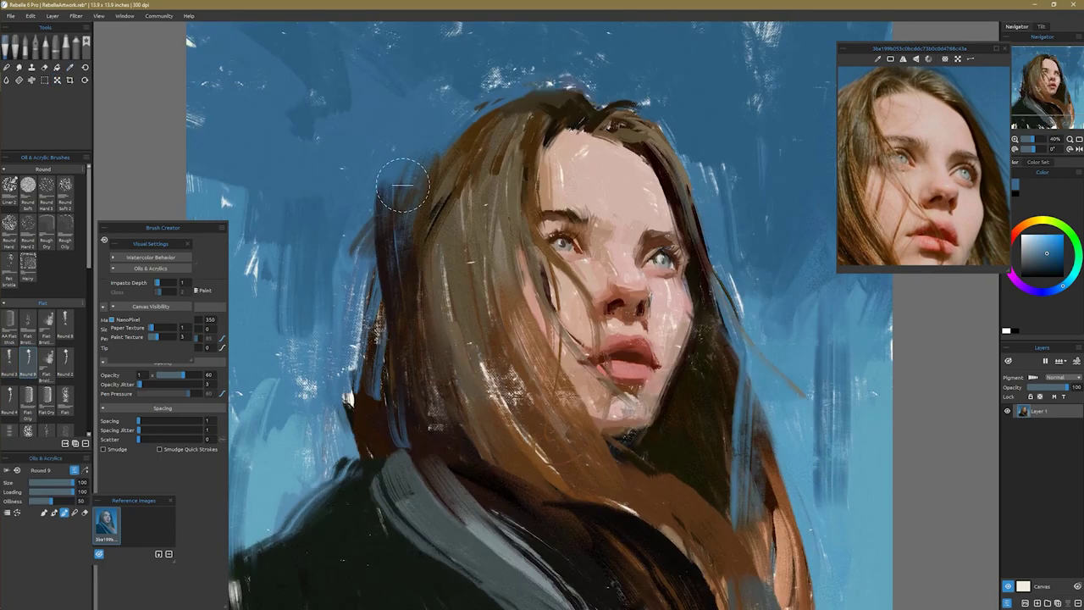
left_click_drag(464, 109, 483, 208)
left_click(653, 194, "alt")
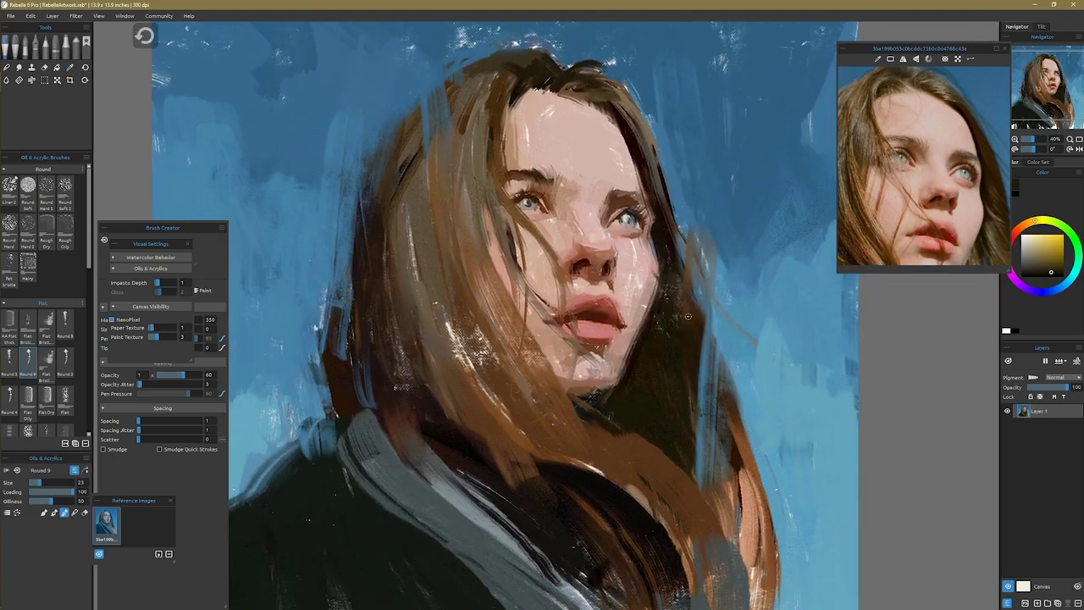
- Draw thin, dark loose strands over the near-side hair and against the far-side sky with a small Round 9 brush
left_click(651, 167, "alt")
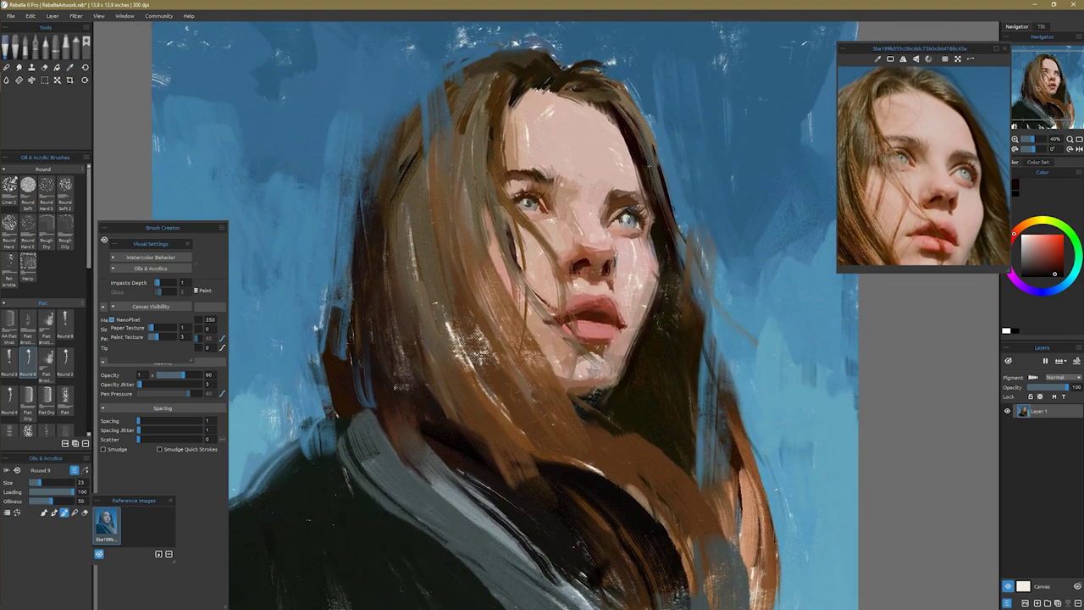
left_click(695, 469, "alt")
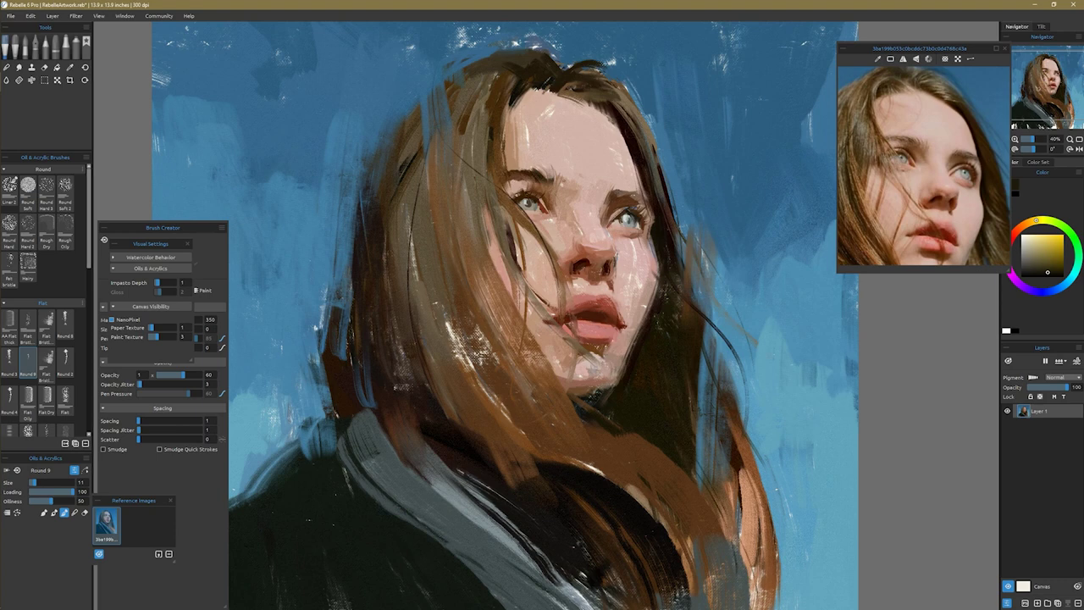
key("bracketright")
left_click(580, 275, "alt")
key("bracketright")
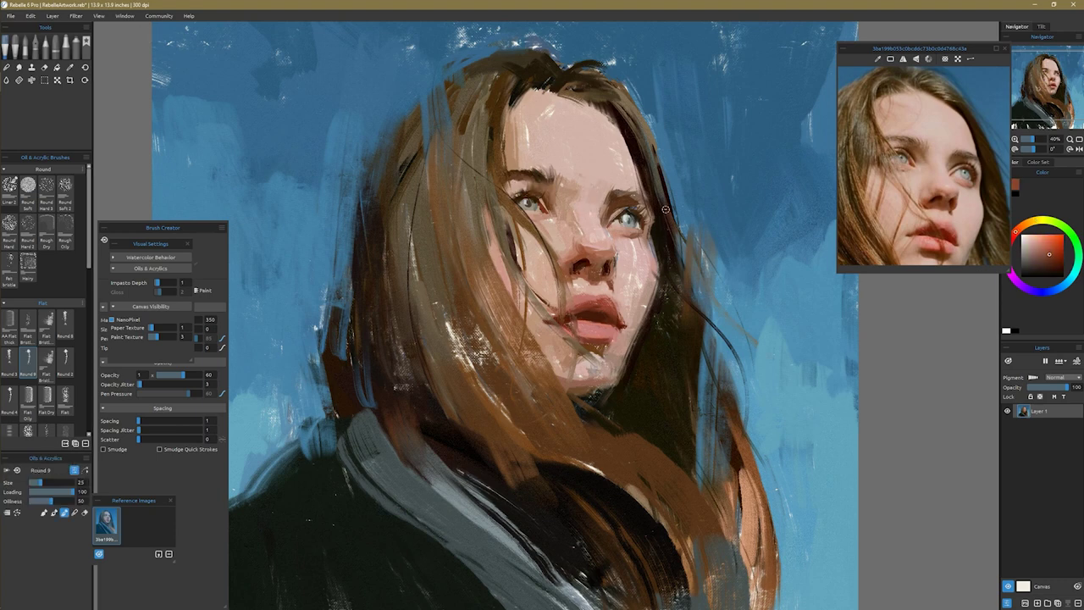
- Save the painting under the file name bluesky
scroll(671, 338, "down", 2)
left_click(11, 16)
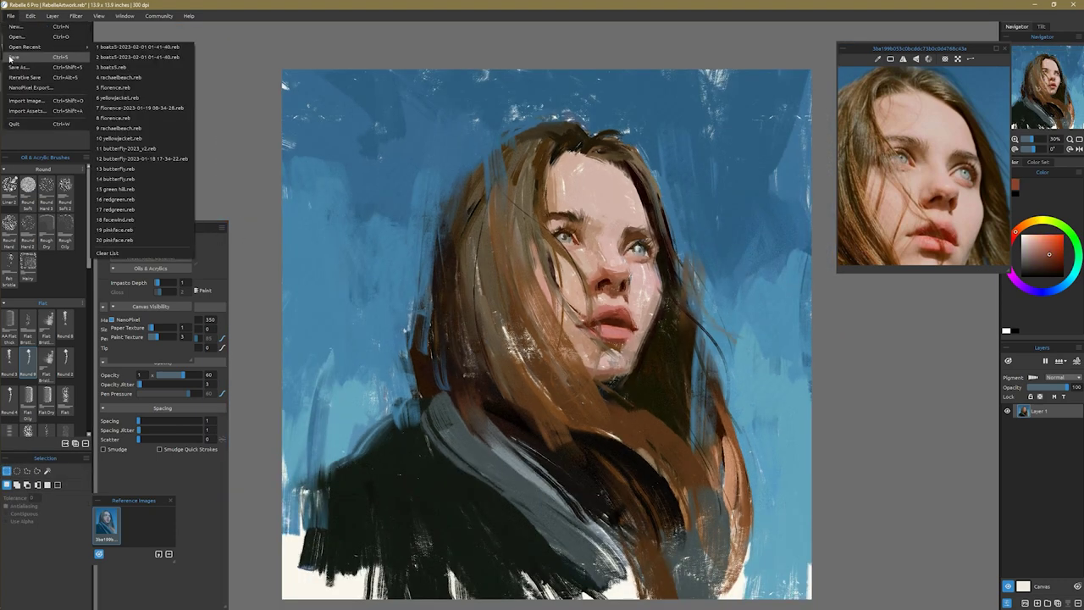
left_click(38, 82)
type("blueasky")
key("Return")
key("m")
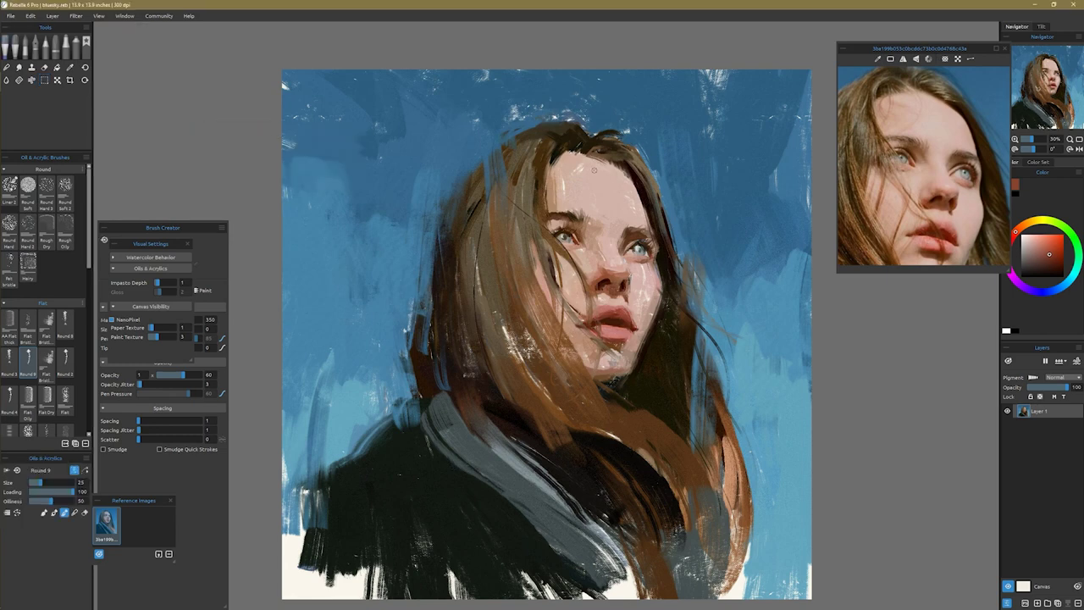
- Touch up the nose and eye areas with sampled brown and skin tones, adjusting the brush size for finer detail
left_click(606, 266, "alt")
key("bracketright")
key("bracketright")
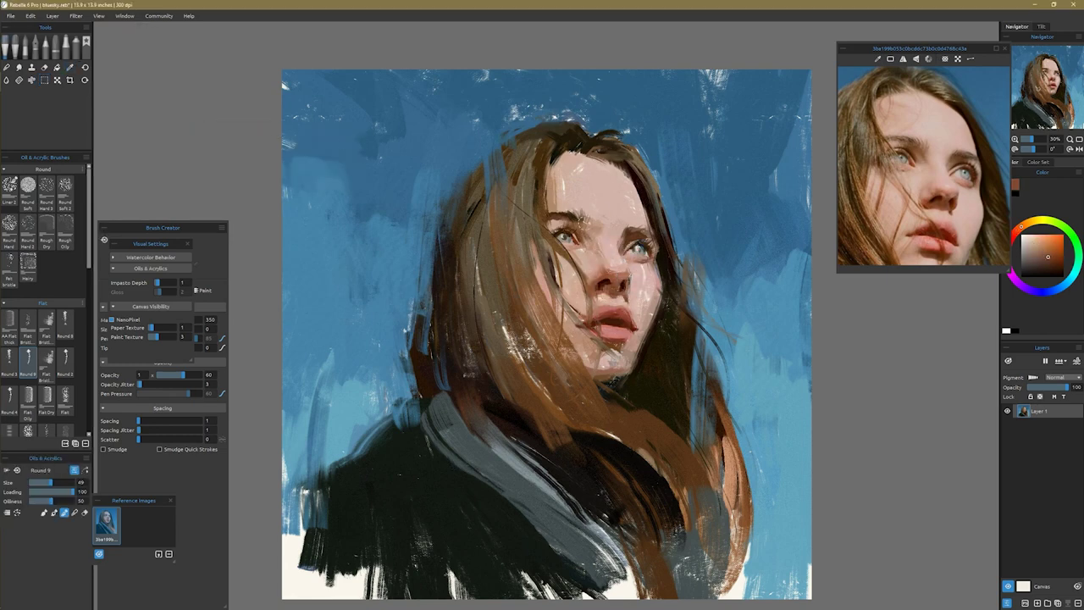
key("alt")
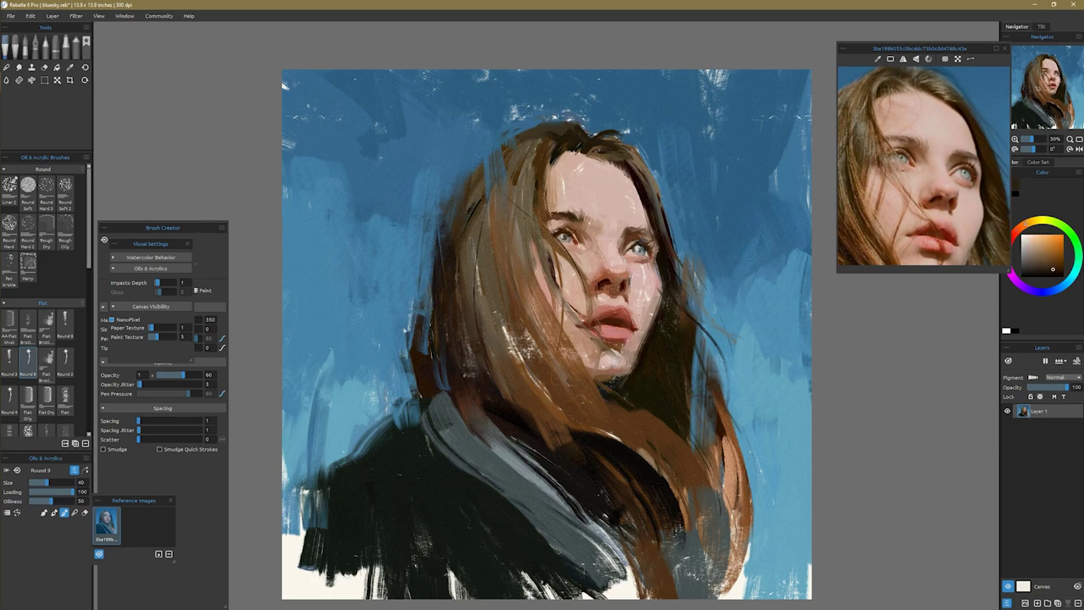
left_click(579, 230, "alt")
key("bracketleft")
left_click(633, 242, "alt")
key("bracketleft")
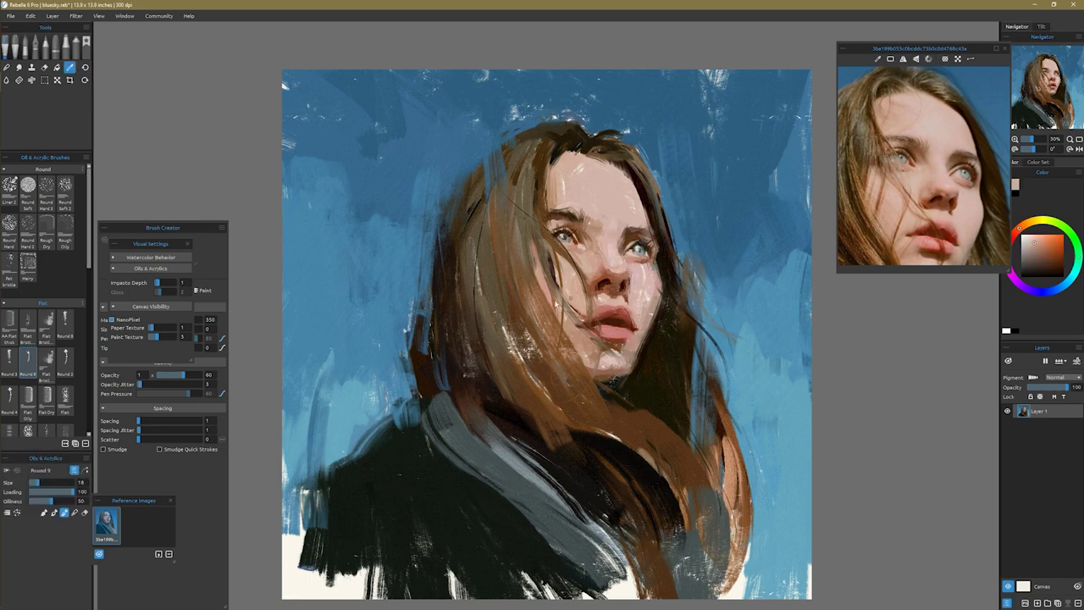
- Add light olive strands to the hair and peach strands over the scarf, and save the painting
left_click(542, 135, "alt")
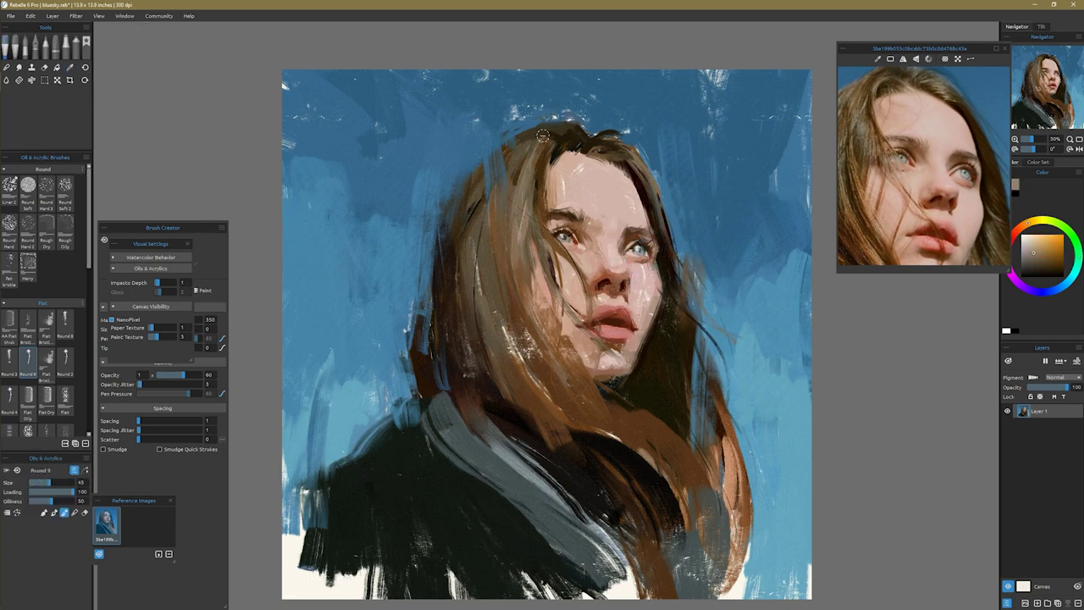
left_click(695, 460, "alt")
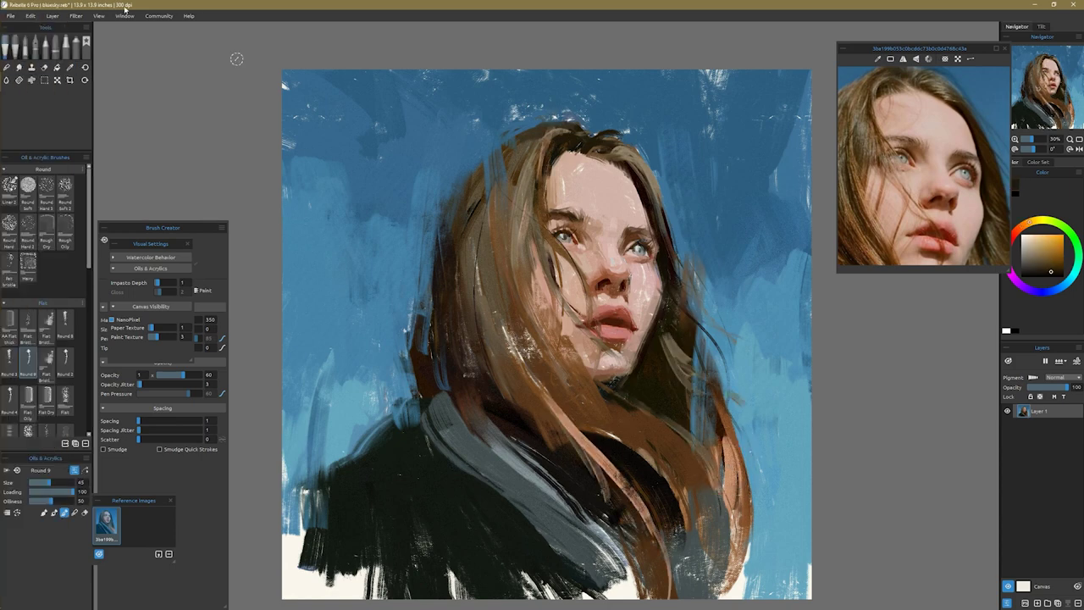
key("ctrl+s")
- Enlarge the brush to size 99, sweep broad brown strokes over the near-side hair, and extend dark strands above the crown
scroll(590, 331, "up", 3)
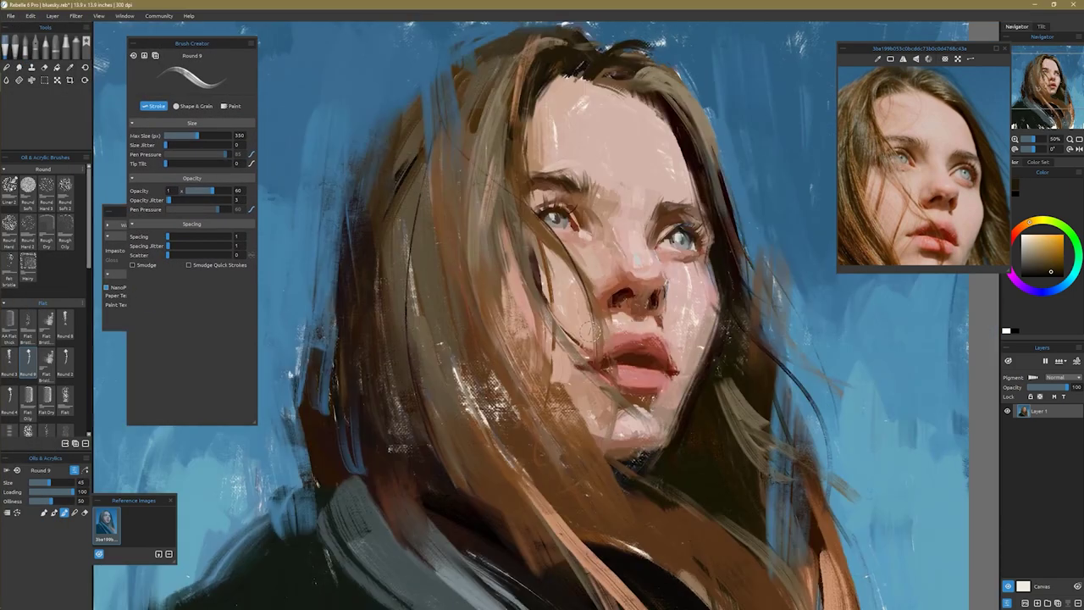
key("bracketright")
key("bracketright")
key("bracketright")
left_click_drag(508, 348, 442, 464)
left_click_drag(441, 161, 411, 508)
left_click_drag(391, 148, 398, 292)
left_click_drag(614, 64, 694, 93)
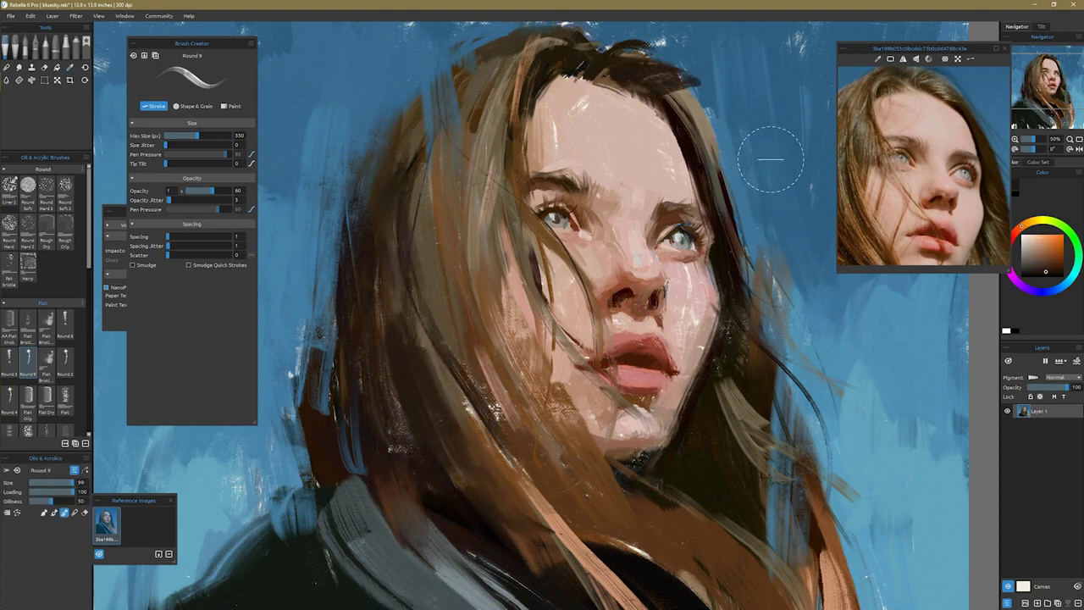
- Glaze sampled lip red and hair browns over the near-side hair, and add strands to the far-side hair below the jaw
left_click(653, 364, "alt")
scroll(529, 545, "down", 1)
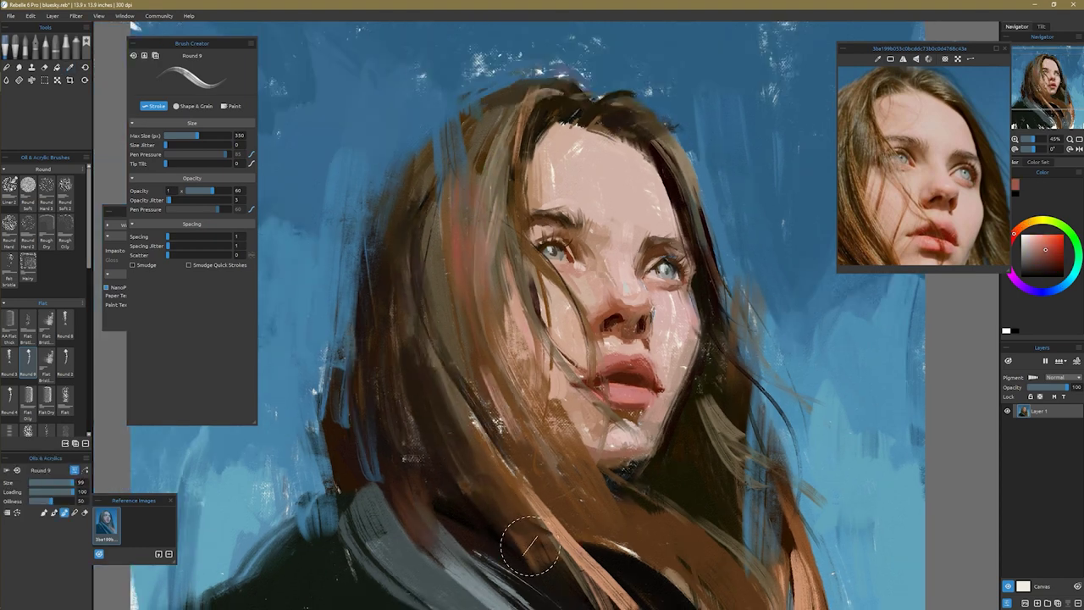
left_click(486, 204, "alt")
mouse_move(728, 405)
left_mouse_down()
mouse_move(643, 510)
mouse_move(535, 467)
mouse_move(446, 340)
mouse_move(772, 513)
left_mouse_up()
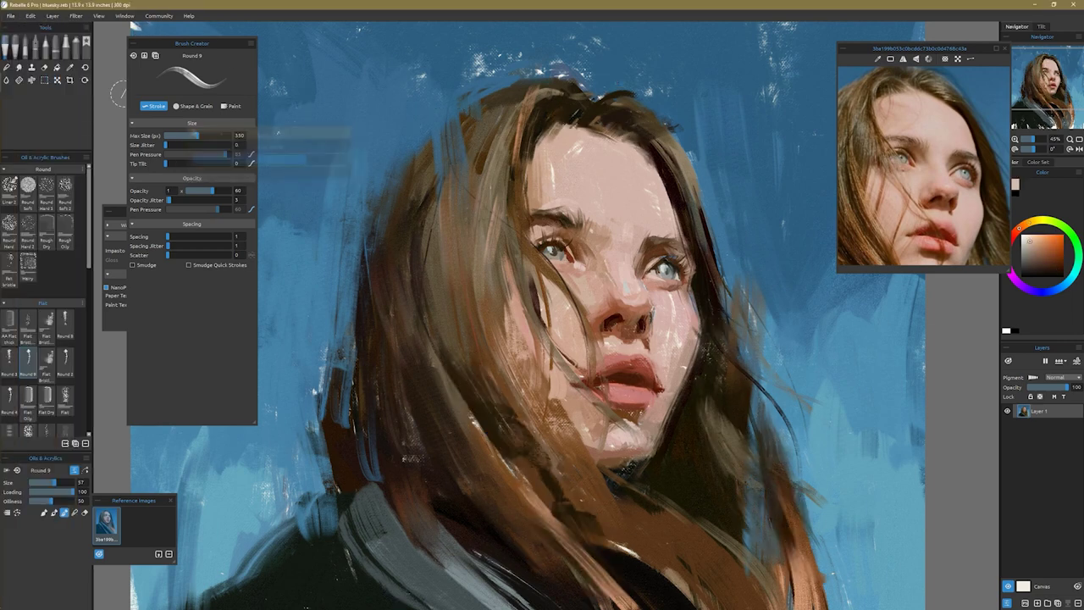
left_click(357, 490)
- Add a new layer above the portrait and set it to Soft Light blending at 22 opacity
key("ctrl+shift+n")
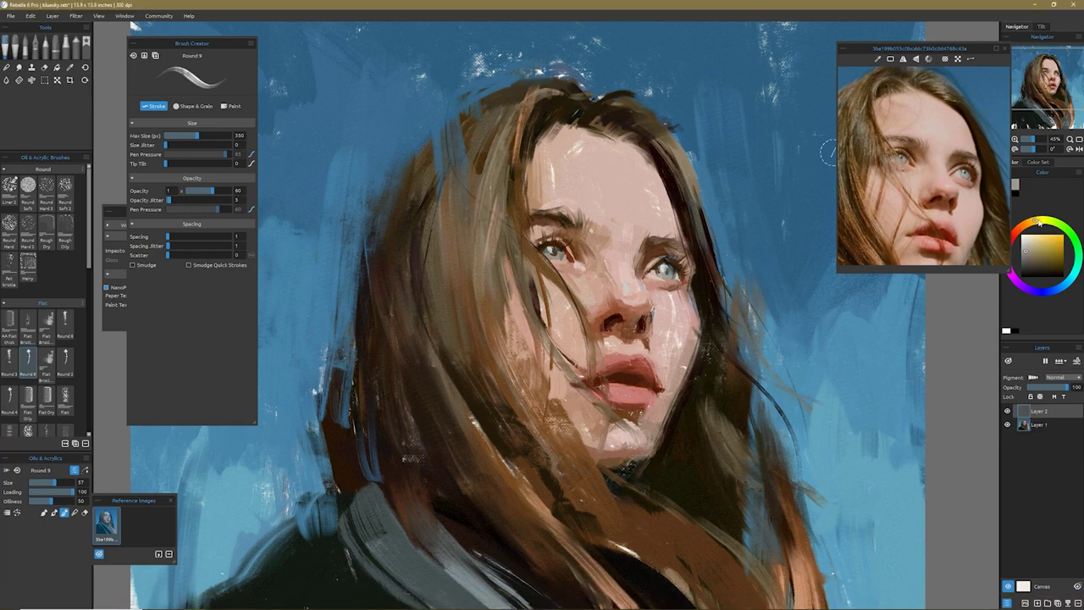
left_click(1064, 377)
left_click(1054, 473)
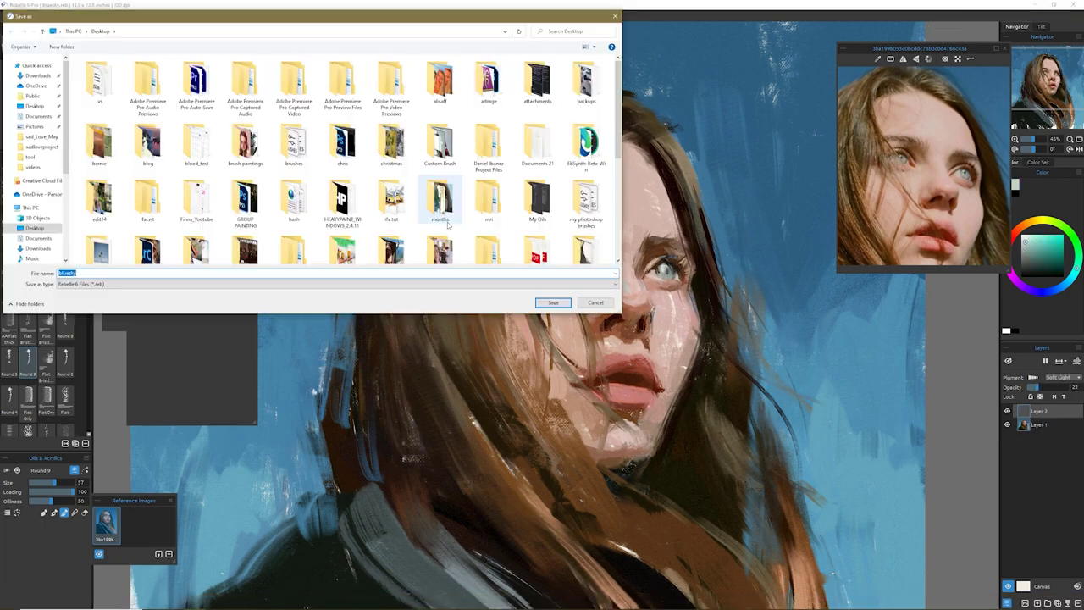
- Export the bluesky painting with NanoPixel Export at 2x2 (200%) scale
left_click(76, 17)
key("Escape")
right_click(491, 294)
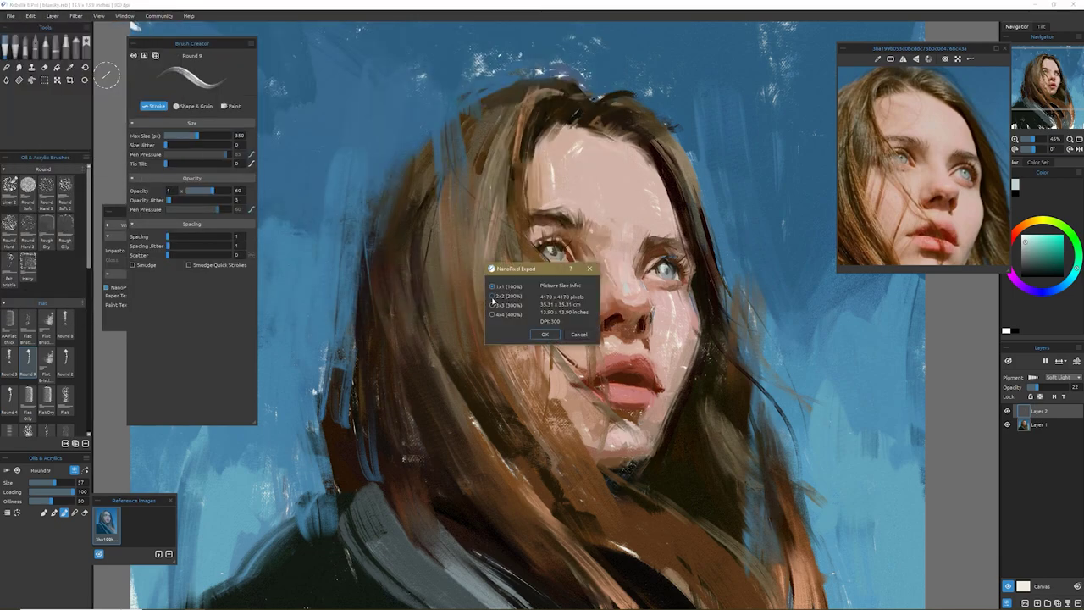
left_click(542, 335)
key("Escape")
- View the exported bluesky images enlarged in the photo viewer
scroll(519, 294, "up", 5)
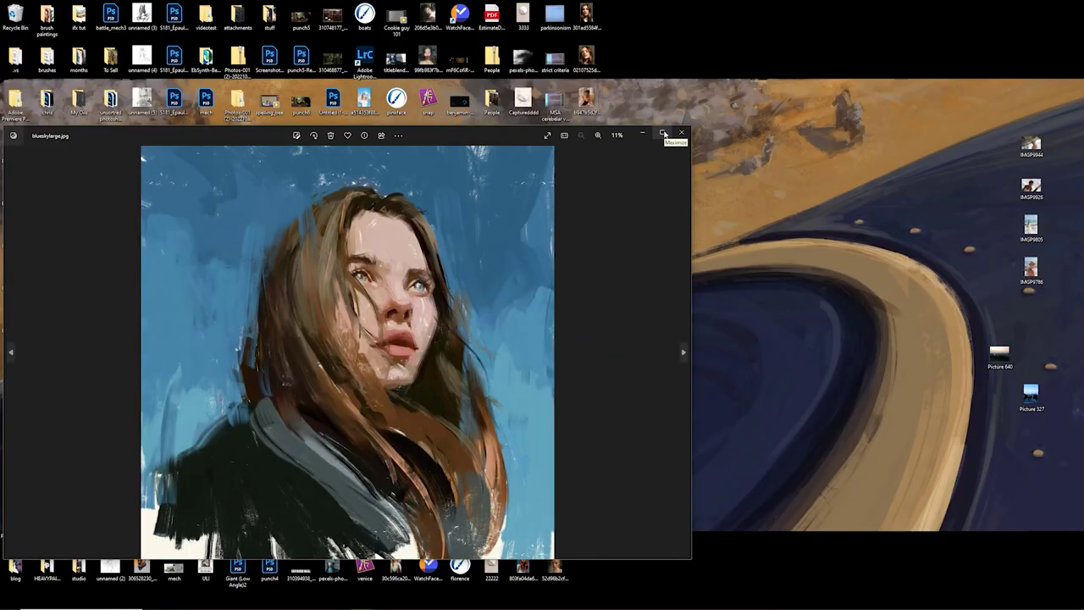
left_click(663, 133)
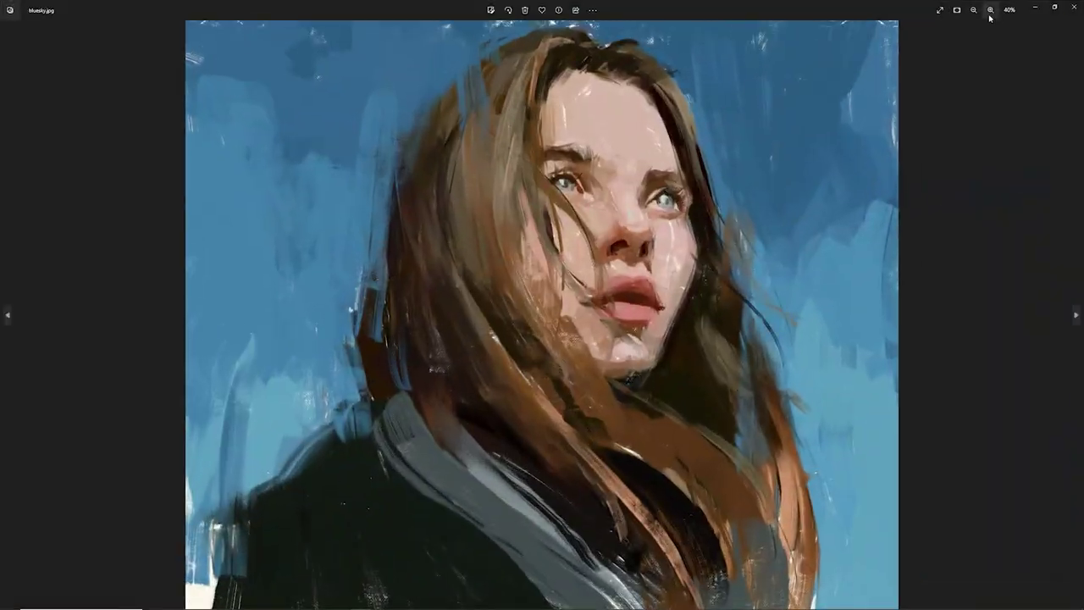
left_click(990, 10)
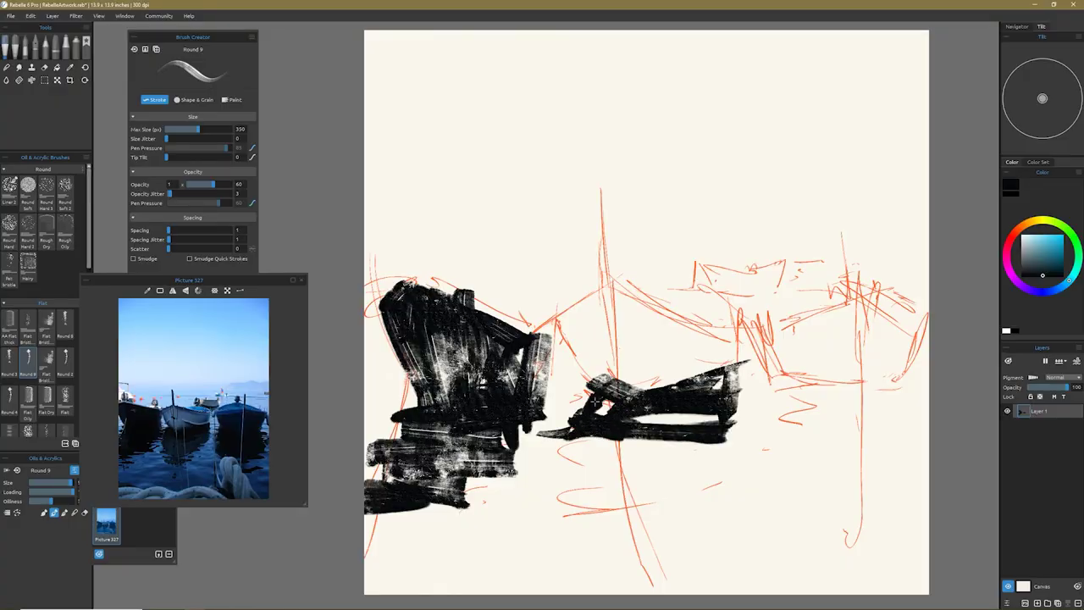
- In the harbour painting, block in the black hulls and reflections, and brush blue along the boats' upper edges
mouse_move(590, 298)
left_mouse_down()
mouse_move(847, 347)
mouse_move(898, 441)
mouse_move(855, 542)
mouse_move(597, 409)
mouse_move(698, 326)
mouse_move(496, 334)
left_mouse_up()
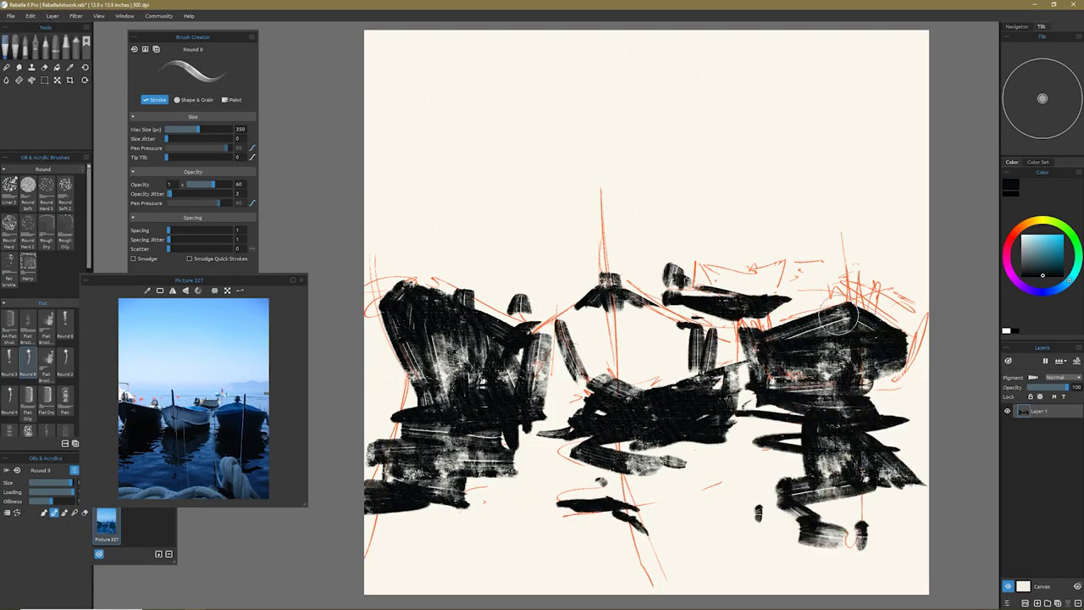
left_click(1047, 257)
left_click_drag(593, 314, 678, 334)
left_click_drag(567, 339, 614, 293)
mouse_move(745, 330)
left_mouse_down()
mouse_move(847, 292)
mouse_move(902, 339)
left_mouse_up()
mouse_move(500, 330)
left_mouse_down()
mouse_move(677, 364)
mouse_move(584, 355)
mouse_move(474, 296)
mouse_move(541, 317)
left_mouse_up()
- Pick a lighter muted blue and fill the middle boat's hull and the gap beside it
left_click(1035, 238)
left_click_drag(593, 364, 644, 338)
left_click_drag(669, 381, 729, 339)
left_click_drag(558, 381, 563, 326)
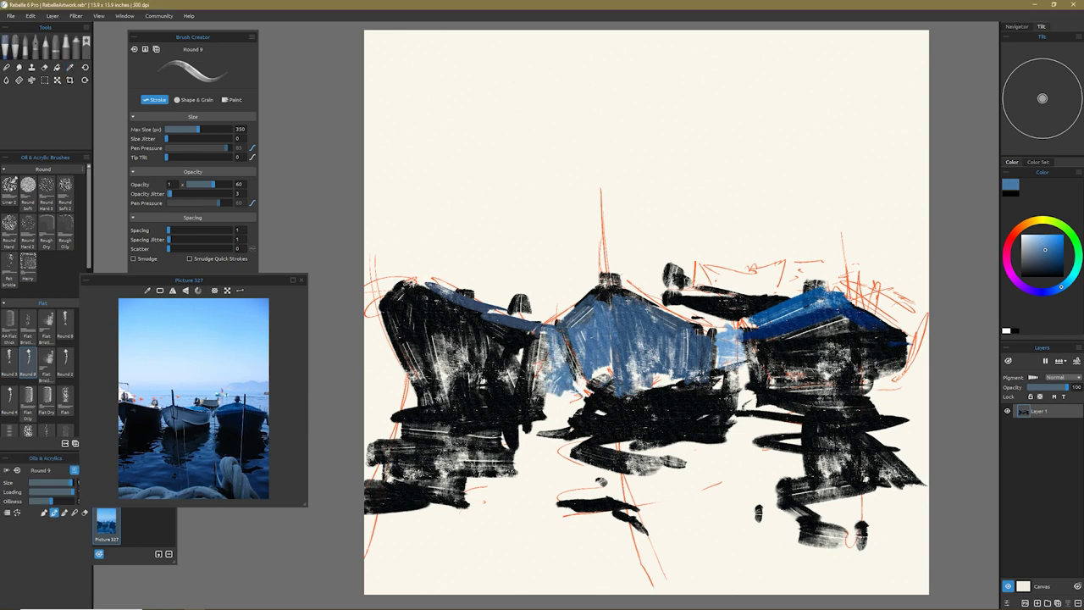
- Lay lighter blues around the outer boats and in a light blue band behind all three boats
left_click(1047, 248)
left_click_drag(835, 330, 902, 357)
left_click(1039, 240)
left_click_drag(373, 288, 415, 406)
left_click_drag(381, 338, 394, 448)
left_click_drag(525, 314, 593, 279)
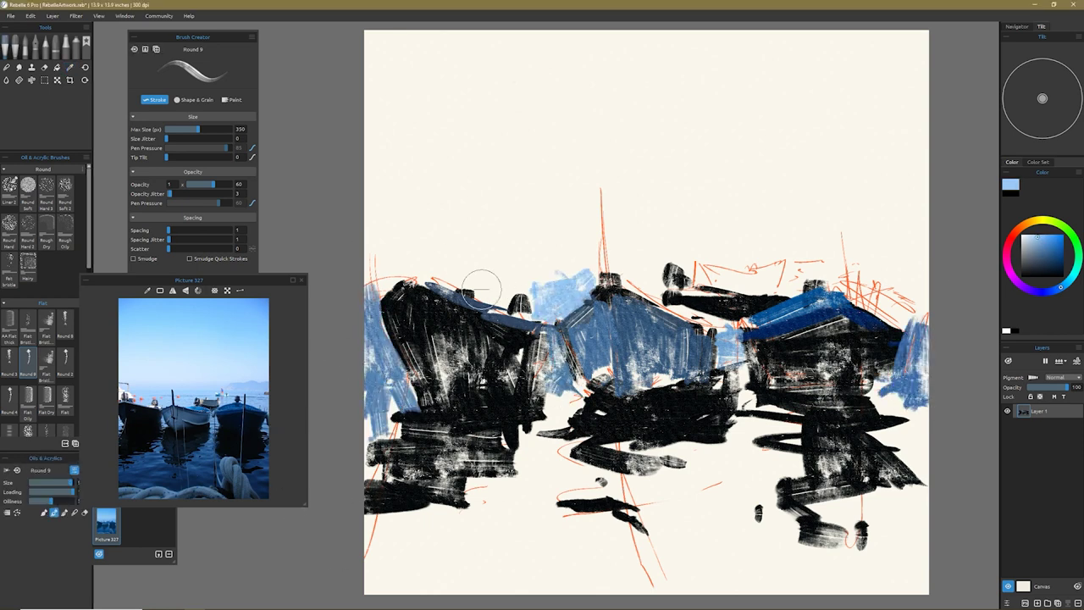
mouse_move(660, 279)
left_mouse_down()
mouse_move(740, 286)
mouse_move(919, 339)
left_mouse_up()
- Sample a deeper blue from the harbour reference and paint water strokes around the far-side boat's reflection
left_click(270, 471)
left_click_drag(737, 398, 813, 448)
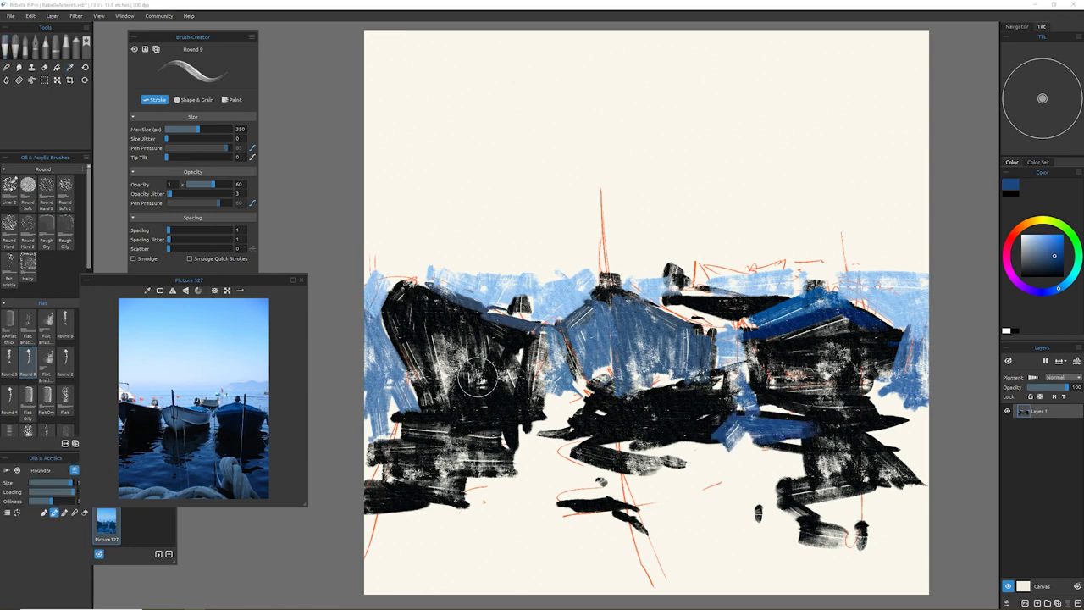
left_click_drag(707, 436, 812, 491)
left_click_drag(872, 423, 910, 466)
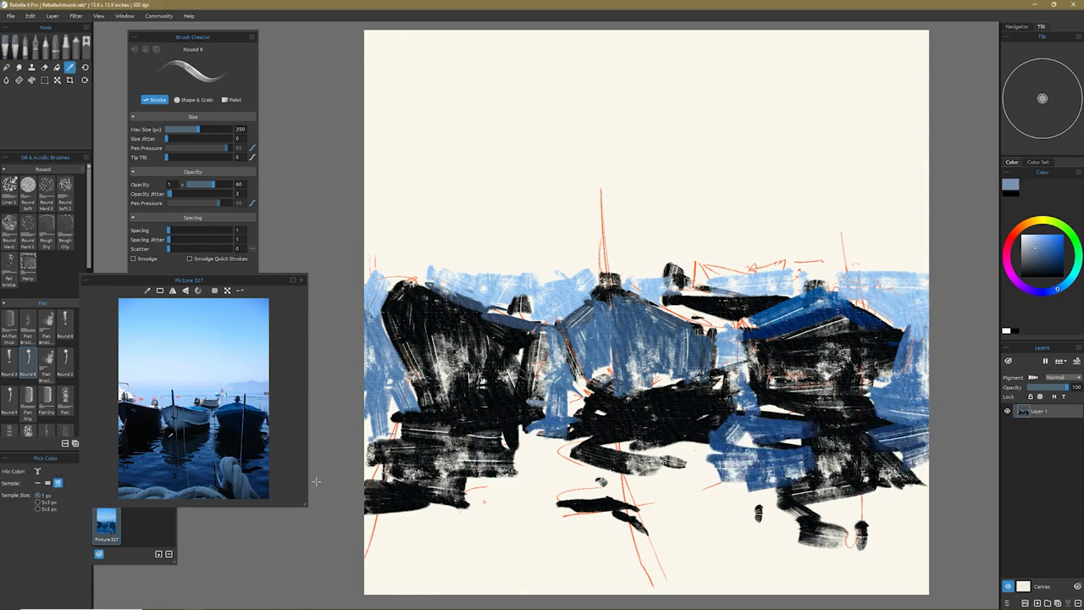
- Darken the middle boat's underside and bow planks with near-black blue strokes
mouse_move(584, 372)
left_mouse_down()
mouse_move(691, 398)
mouse_move(684, 371)
mouse_move(584, 393)
left_mouse_up()
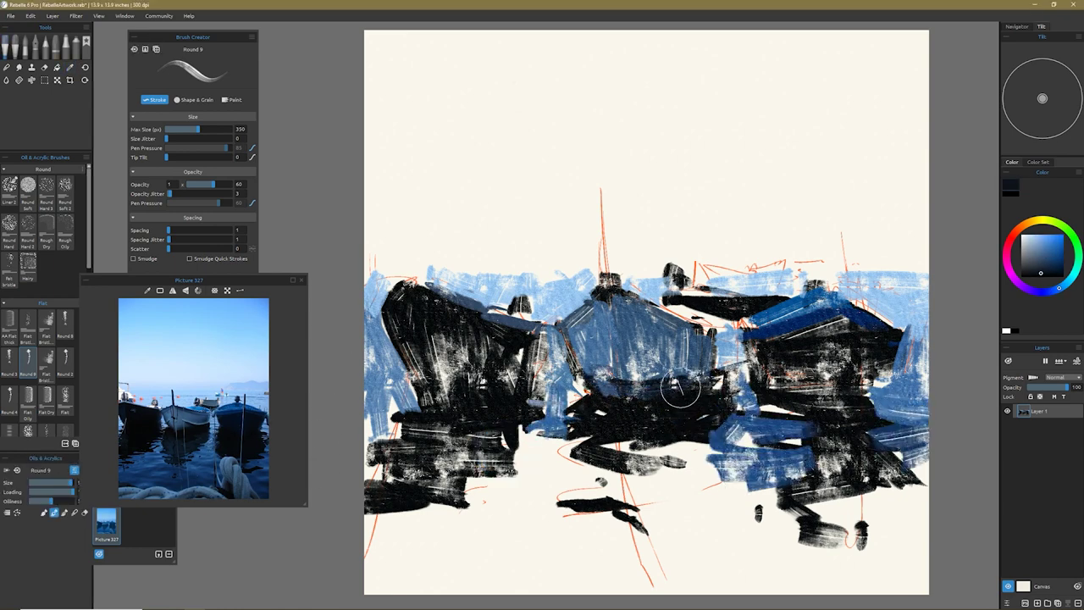
left_click_drag(614, 326, 656, 296)
left_click_drag(571, 326, 610, 292)
- Sample a near-black tone, widen and deepen the black boat's hull, and extend its dark reflection into the water
left_click(707, 421, "alt")
left_click_drag(525, 330, 432, 407)
left_click_drag(423, 305, 377, 390)
left_click_drag(525, 343, 491, 377)
left_click_drag(428, 271, 369, 309)
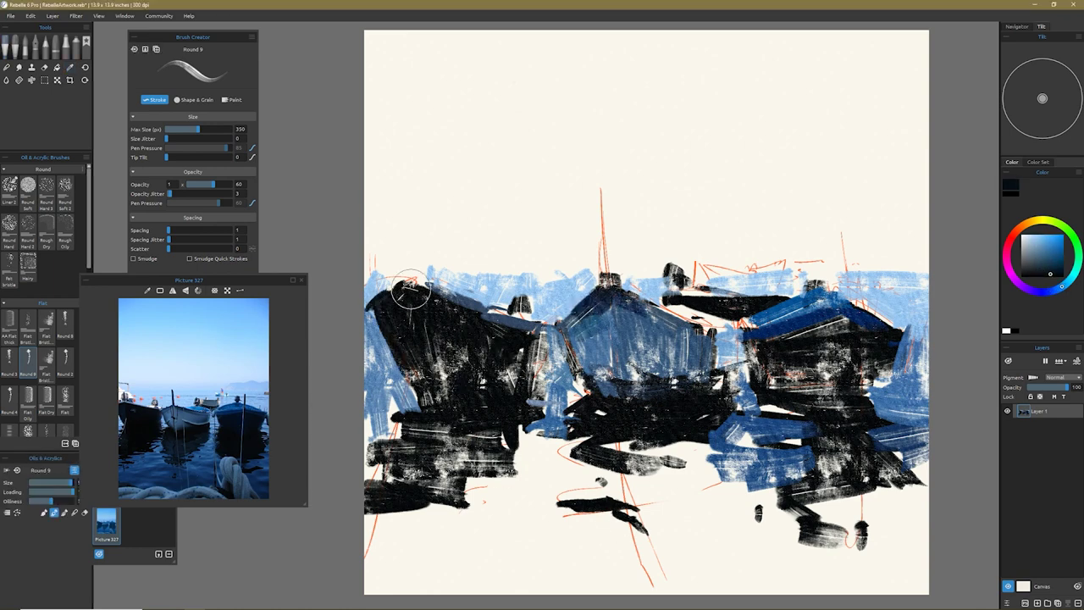
left_click_drag(542, 335, 508, 390)
mouse_move(415, 428)
left_mouse_down()
mouse_move(385, 458)
mouse_move(398, 529)
mouse_move(491, 525)
left_mouse_up()
- Sample dark blue from the reference water and block in the first foreground water strokes and the rope area
left_click(195, 458, "alt")
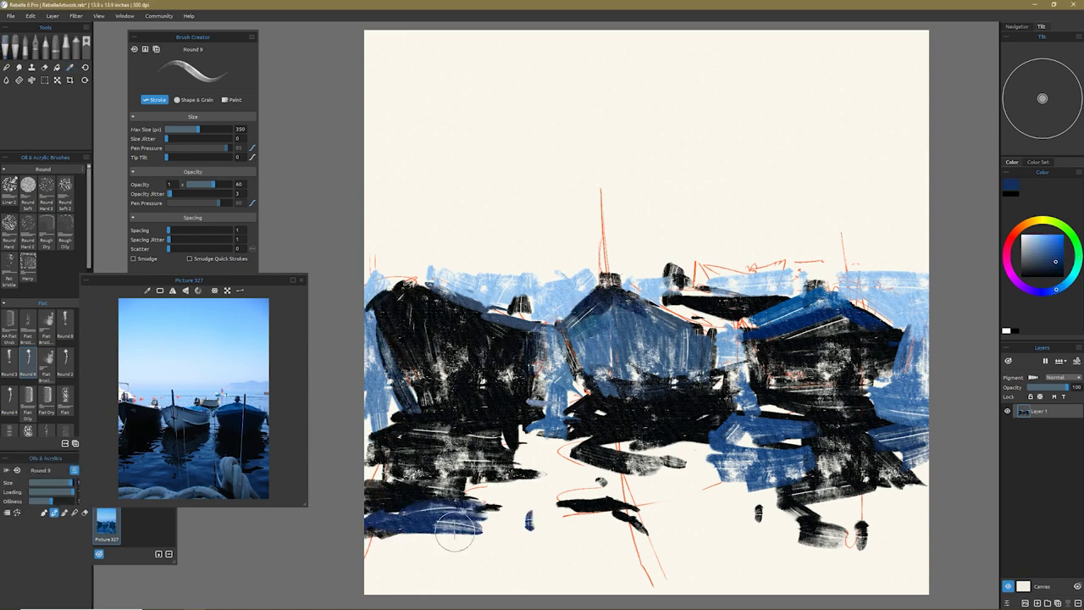
left_click_drag(373, 546, 559, 552)
left_click_drag(551, 415, 520, 474)
left_click_drag(644, 433, 737, 491)
left_click_drag(661, 512, 788, 593)
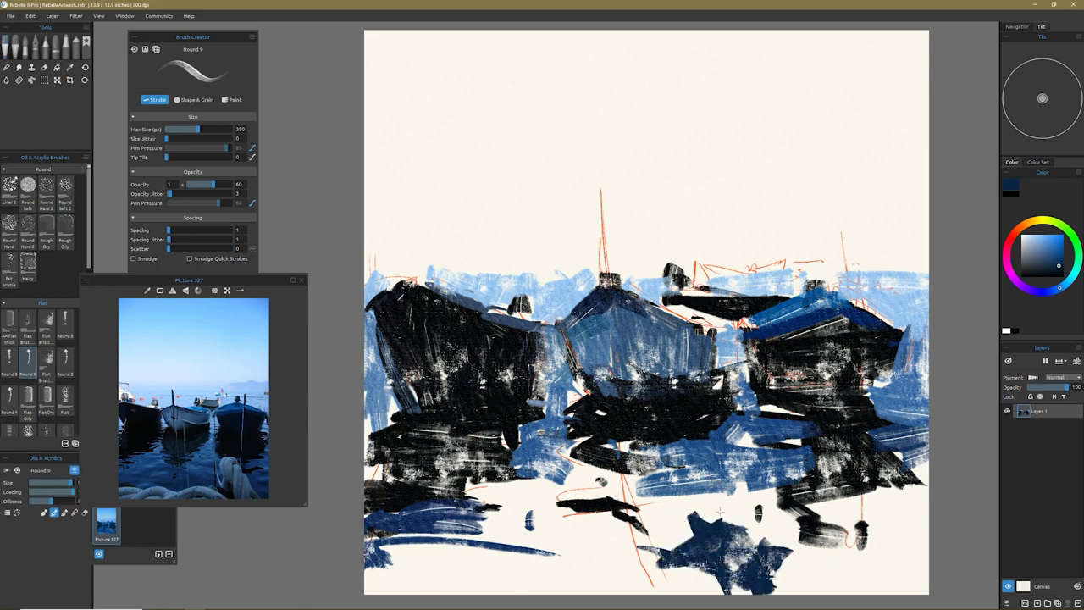
- Extend the blue water strokes between the boats' reflections and across the middle foreground
left_click_drag(643, 478, 762, 551)
left_click_drag(728, 490, 813, 563)
left_click_drag(461, 479, 592, 527)
left_click_drag(474, 508, 639, 550)
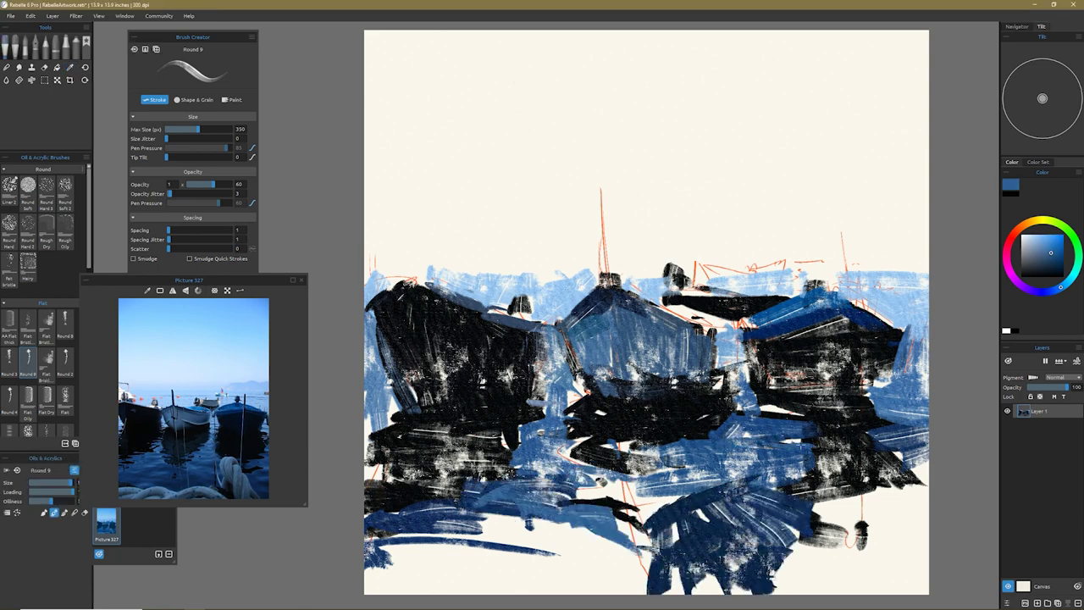
- Fill the remaining bare foreground with sampled medium and dark blue water strokes along the canvas's lower edge
left_click(800, 444, "alt")
mouse_move(813, 461)
left_mouse_down()
mouse_move(931, 533)
mouse_move(851, 555)
left_mouse_up()
left_click_drag(766, 542, 923, 593)
left_click(199, 461, "alt")
left_click_drag(525, 496, 644, 584)
mouse_move(373, 550)
left_mouse_down()
mouse_move(677, 588)
mouse_move(517, 576)
left_mouse_up()
- Darken the water beneath the middle boat and add grey-blue and light blue around the small background boat
mouse_move(576, 440)
left_mouse_down()
mouse_move(674, 509)
mouse_move(715, 516)
left_mouse_up()
left_click_drag(593, 516, 647, 563)
left_click_drag(635, 292, 787, 318)
left_click(703, 279, "alt")
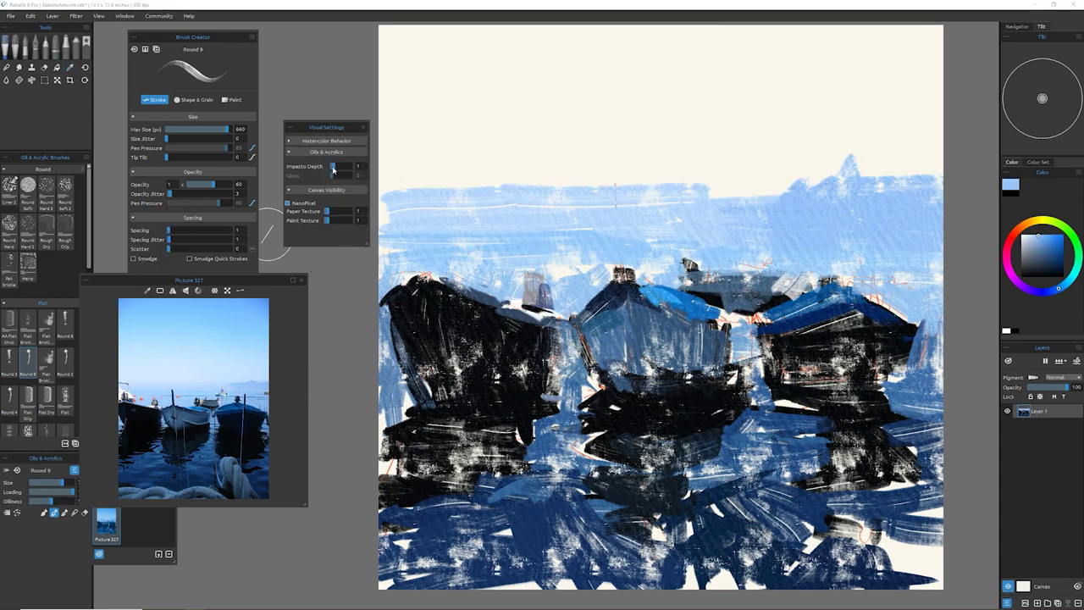
- Sample dark tones to deepen the blue-topped boat's reflection, and rough in the grey-blue mooring rope in the foreground
left_click(411, 419, "alt")
left_click_drag(910, 479, 834, 551)
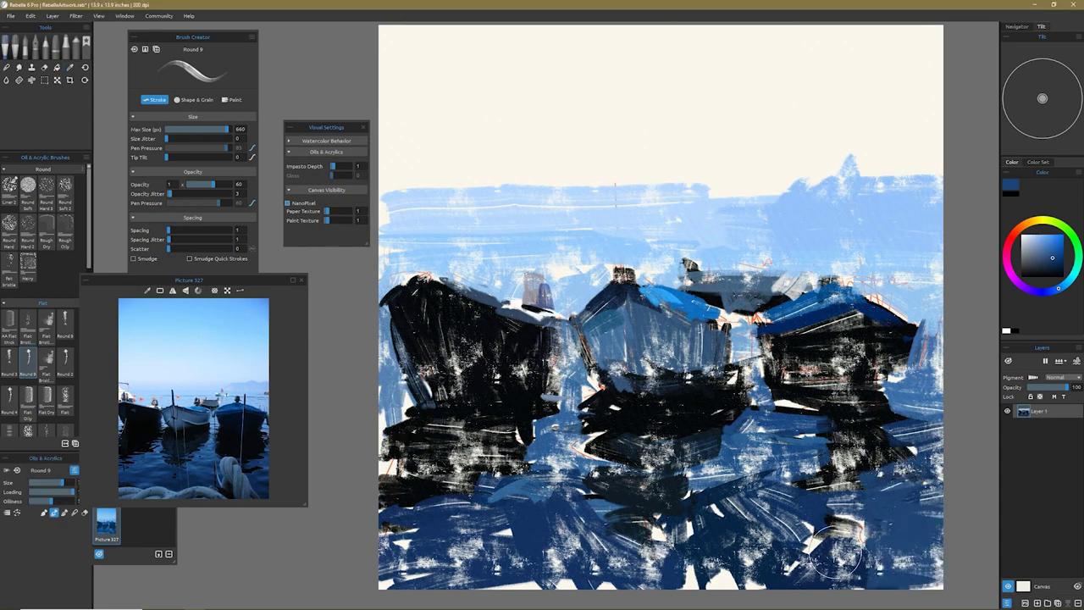
left_click_drag(813, 394, 826, 495)
left_click_drag(910, 373, 813, 547)
left_click_drag(817, 449, 804, 584)
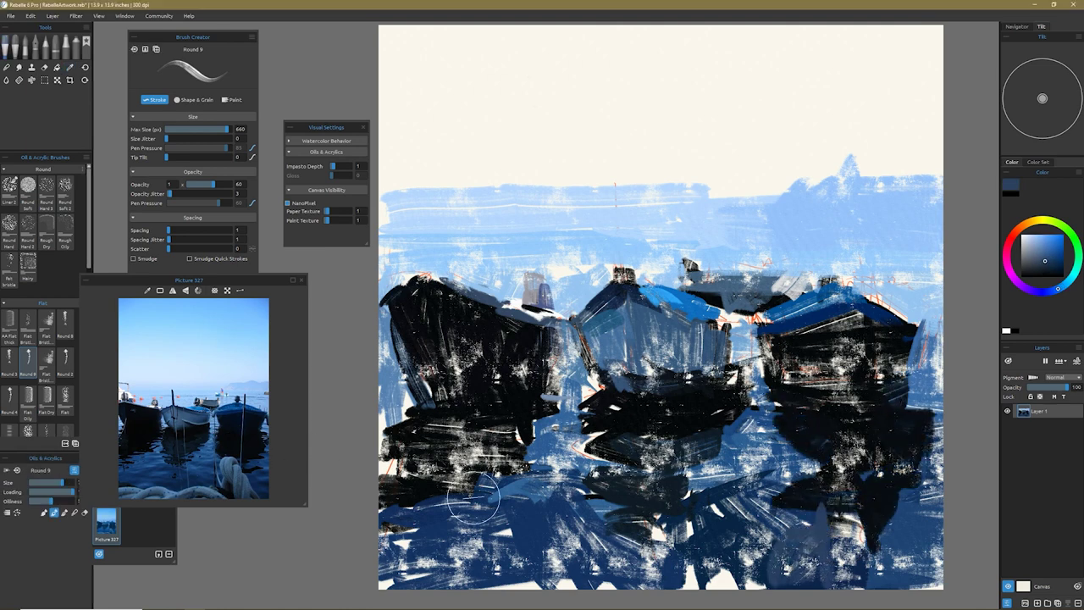
left_click_drag(834, 508, 817, 589)
- Add the mooring pole in front of the blue-topped boat and refine its canopy and edges with sampled blues
left_click(881, 366, "alt")
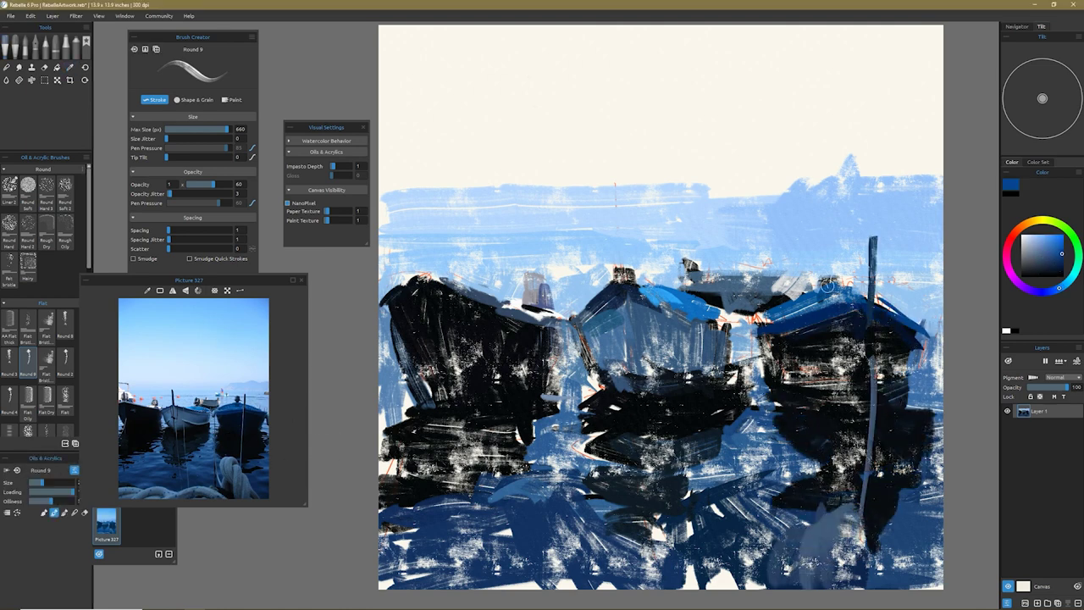
left_click_drag(880, 300, 923, 394)
left_click(915, 355, "alt")
left_click_drag(912, 330, 915, 407)
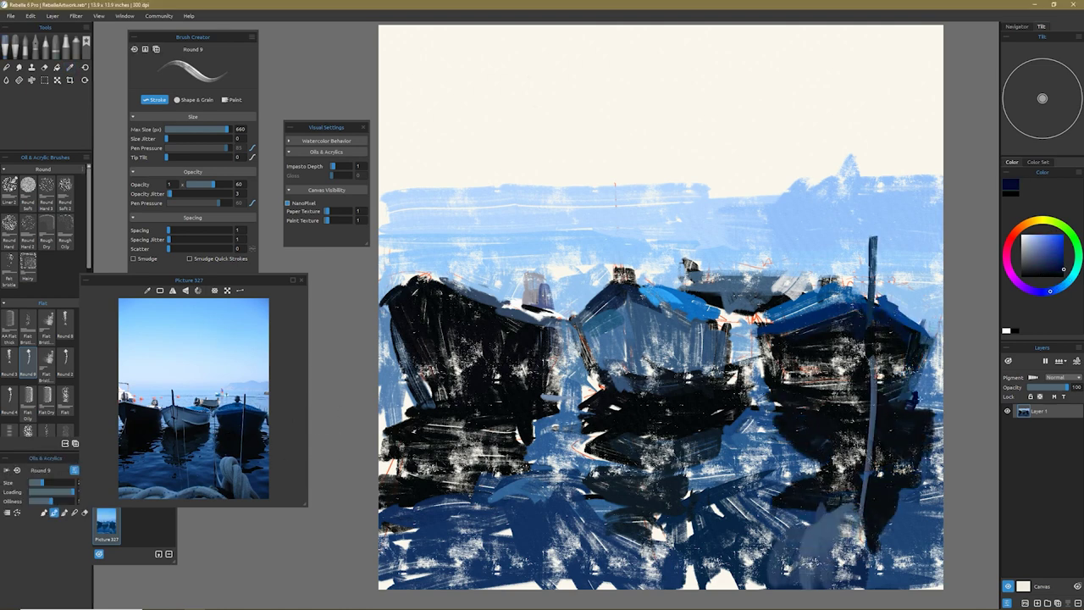
left_click(713, 446, "alt")
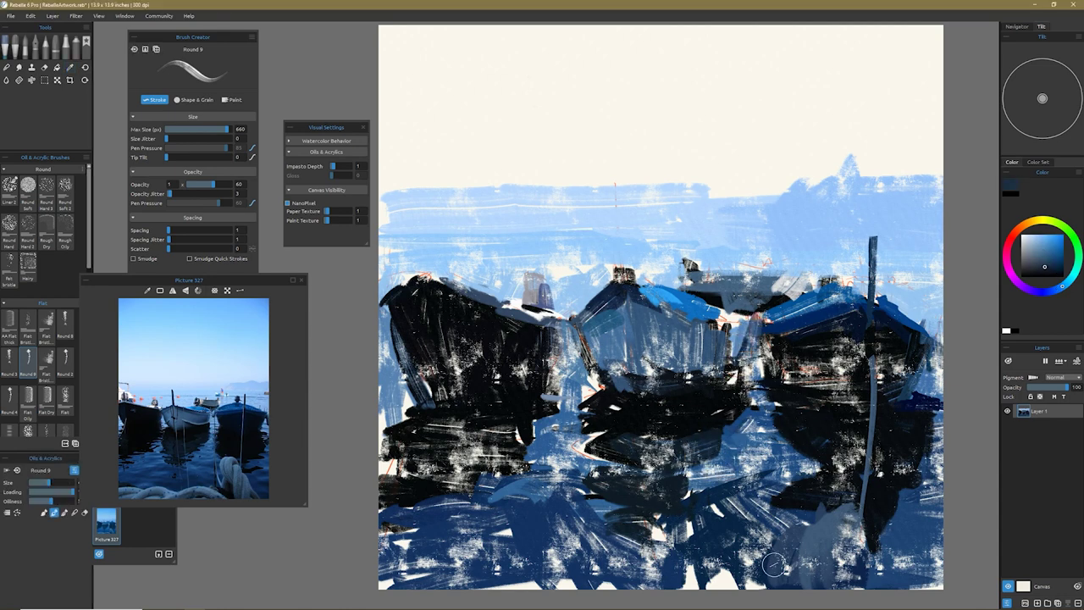
left_click(770, 262, "alt")
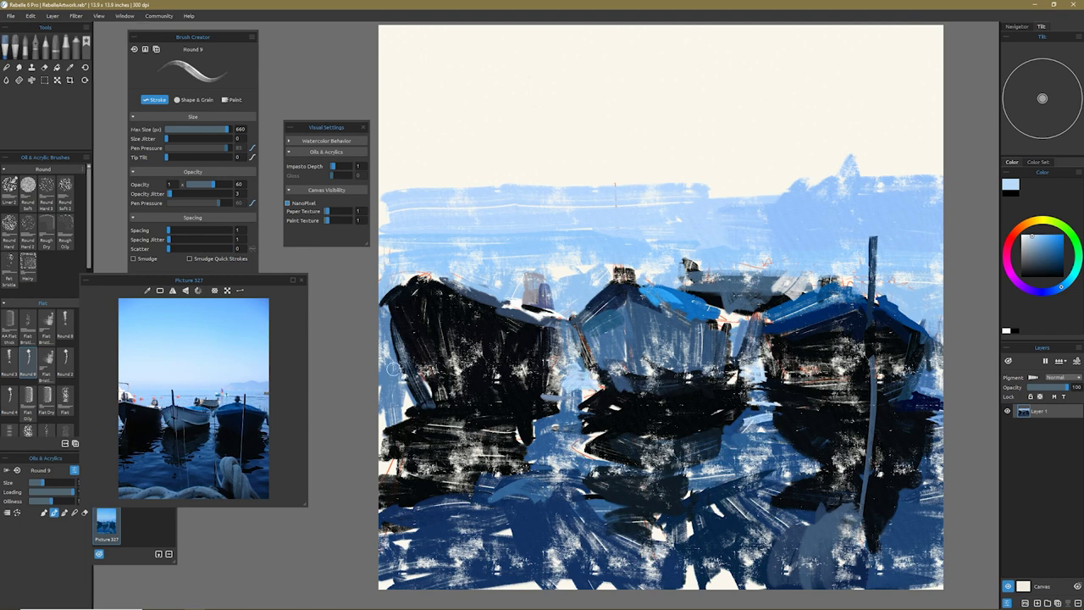
- Sample near-black and solidify the black boat's stern and the reflection beneath it
left_click(546, 343, "alt")
left_click_drag(563, 334, 571, 397)
left_click_drag(550, 464, 405, 496)
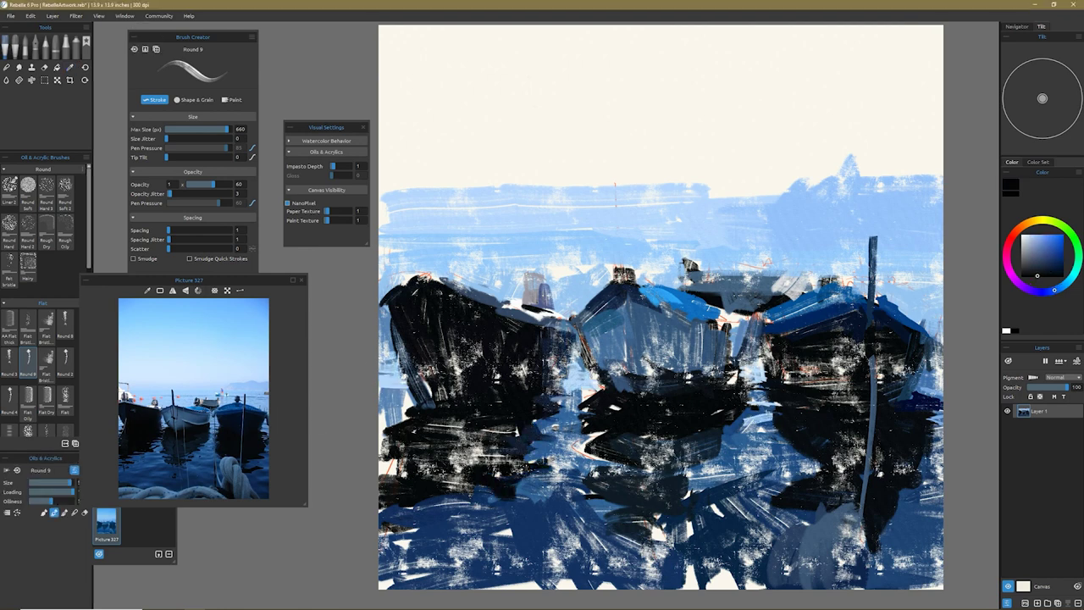
left_click_drag(386, 427, 508, 484)
- Paint the middle boat's dark mast, and touch up its bow, rim and keel with sampled dark and blue tones
left_click(609, 364, "alt")
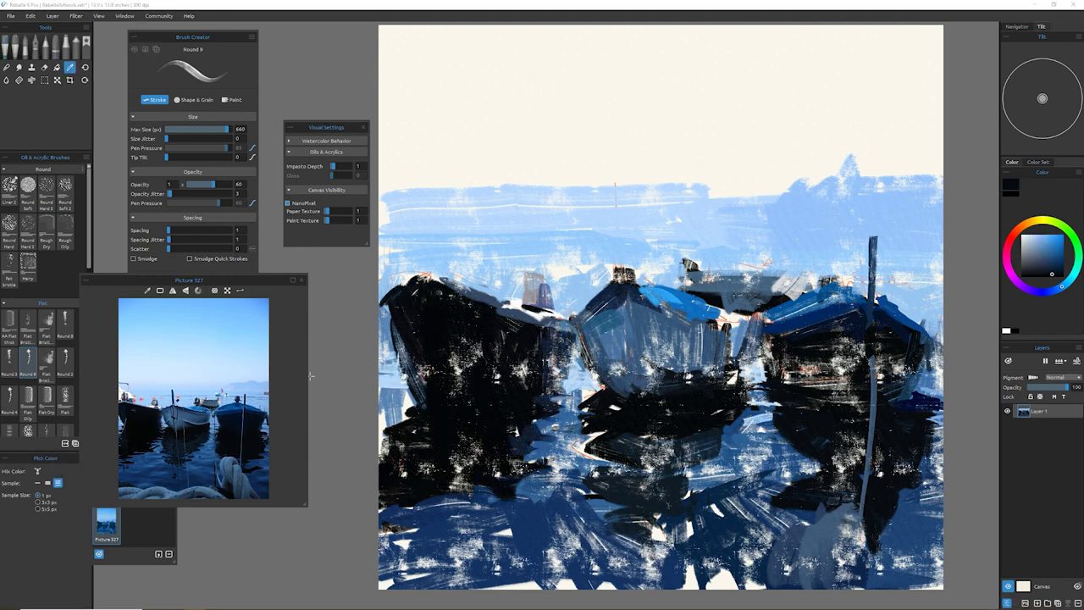
left_click_drag(617, 202, 621, 273)
left_click(630, 225, "alt")
left_click(601, 276, "alt")
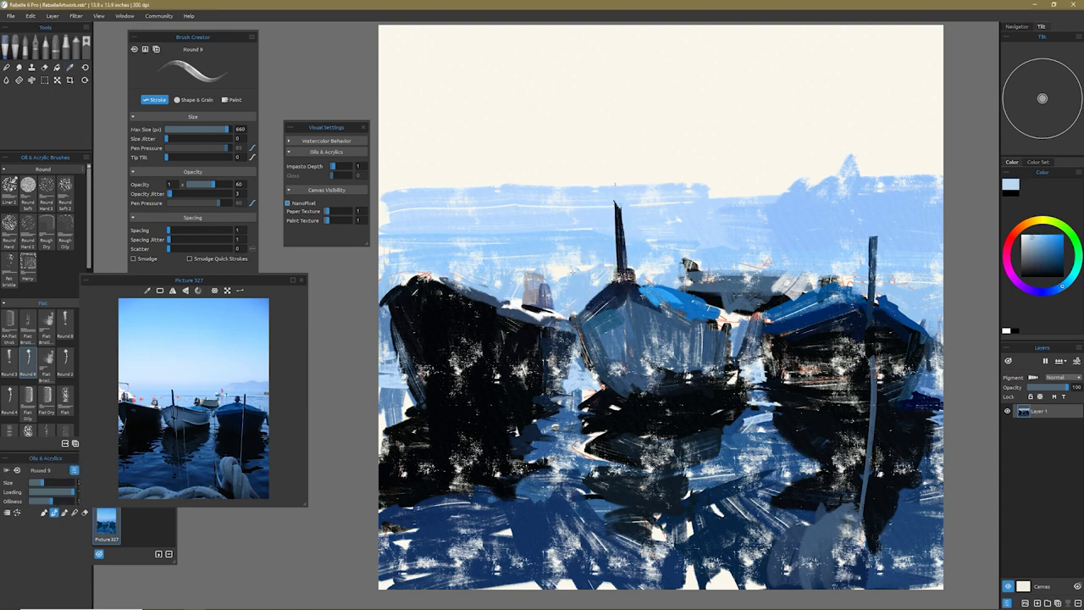
left_click(696, 283, "alt")
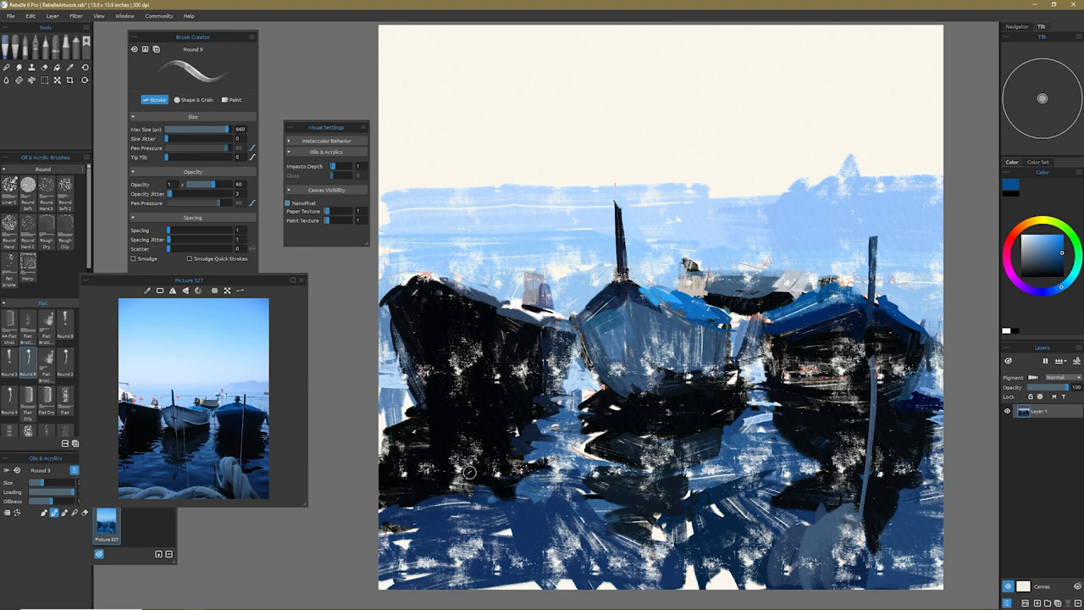
left_click(613, 373, "alt")
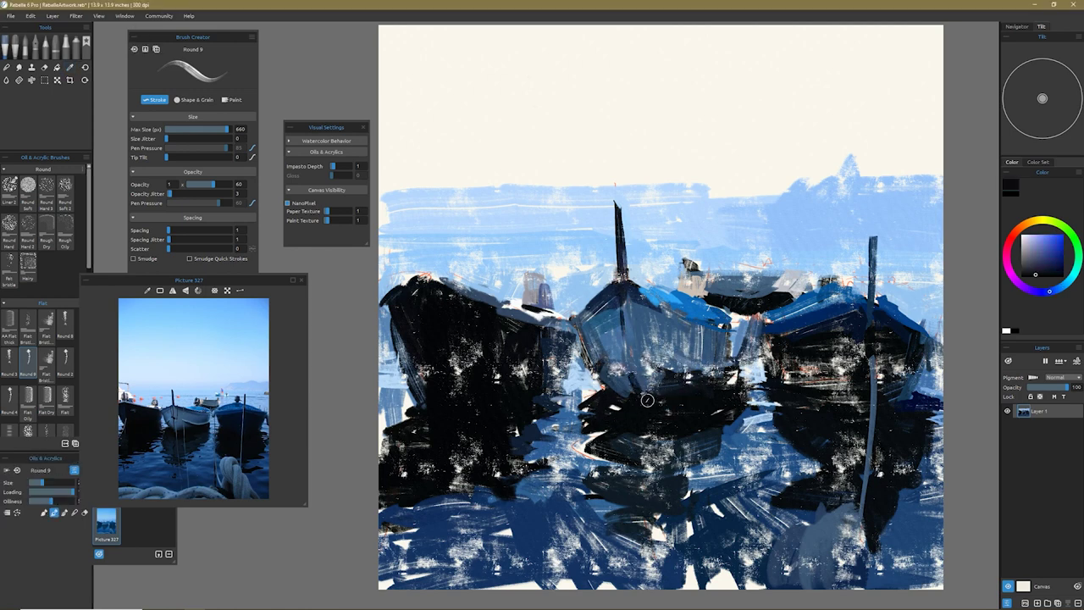
- Fill the sky with pale blue strokes deepening to brighter blue at the canvas's upper edge, and blend them smoothly
left_click_drag(593, 204, 399, 175)
mouse_move(609, 152)
left_mouse_down()
mouse_move(770, 157)
mouse_move(932, 51)
left_mouse_up()
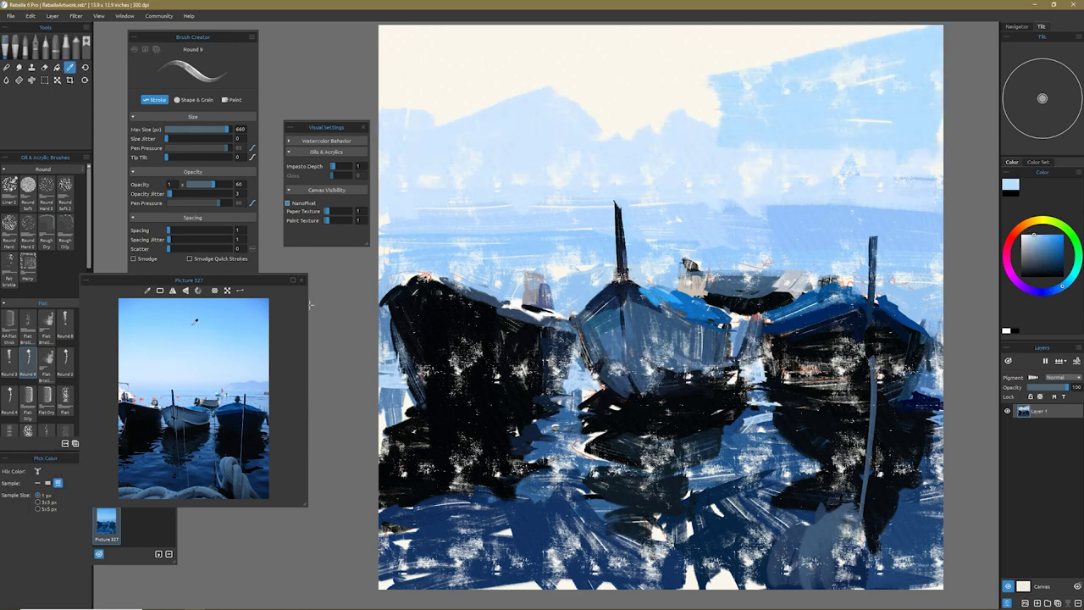
left_click_drag(711, 84, 390, 51)
key("b")
left_click_drag(738, 43, 389, 46)
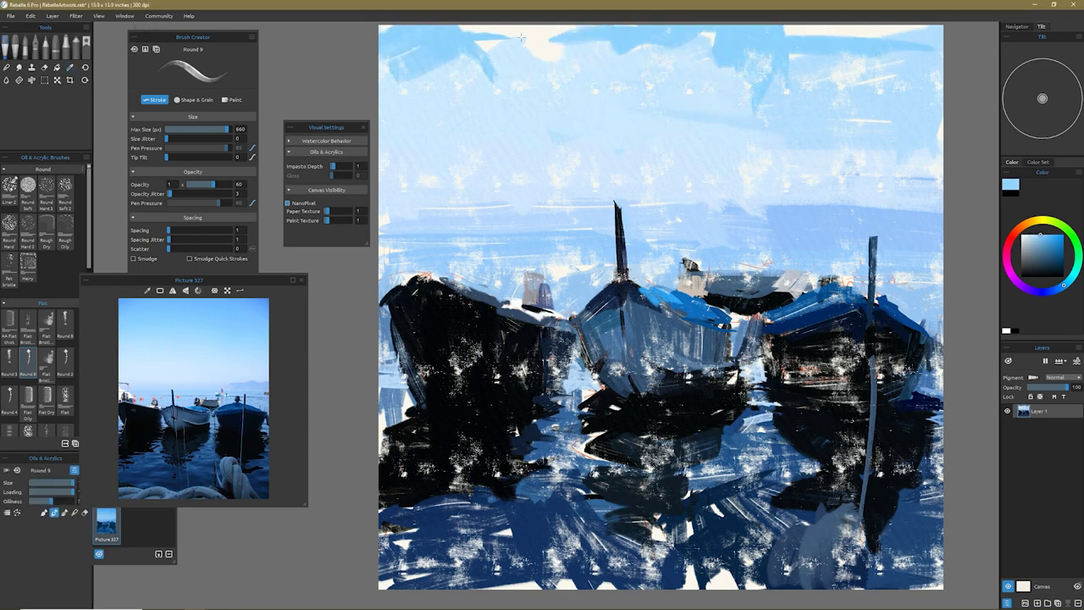
left_click_drag(931, 38, 499, 105)
mouse_move(406, 51)
left_mouse_down()
mouse_move(629, 91)
mouse_move(865, 109)
left_mouse_up()
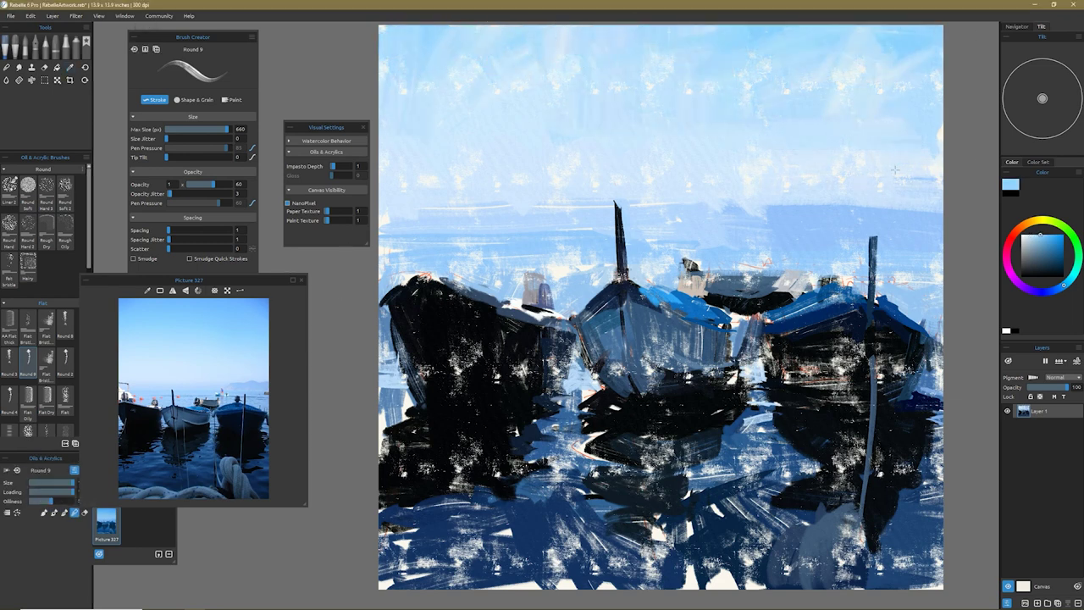
- Soften the hazy water along the horizon, and deepen the middle boat's reflection with dark Flat Bristle 2 strokes
left_click_drag(652, 203, 398, 225)
mouse_move(398, 542)
left_mouse_down()
mouse_move(652, 528)
mouse_move(625, 525)
mouse_move(576, 427)
left_mouse_up()
left_click_drag(627, 461, 762, 373)
left_click(734, 382, "alt")
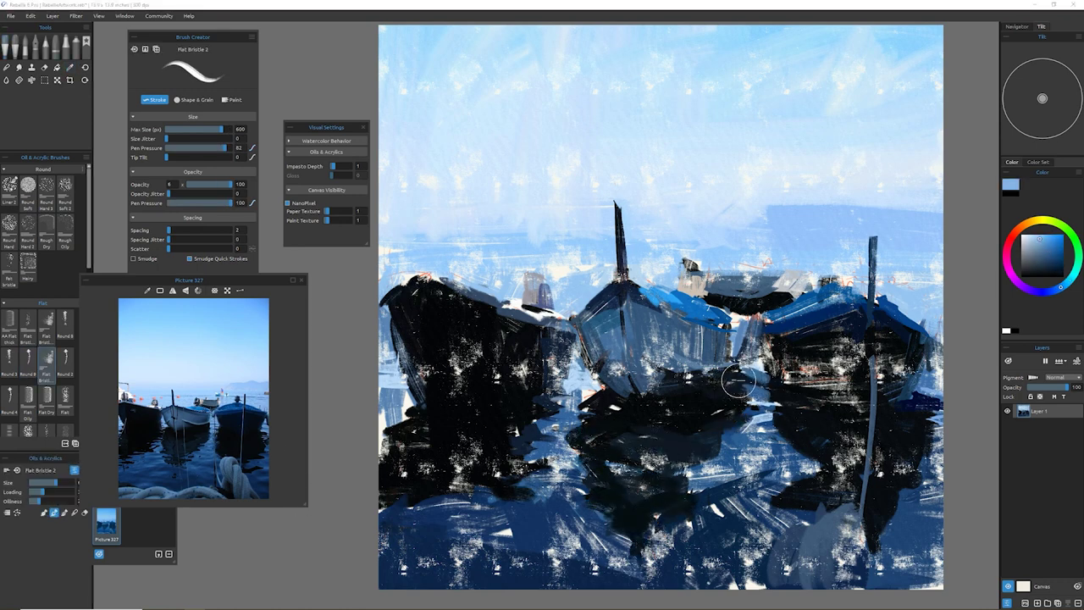
- Fill the speckled hulls of the blue-topped boat and the black boat with sampled dark navy tones
left_click(612, 362, "alt")
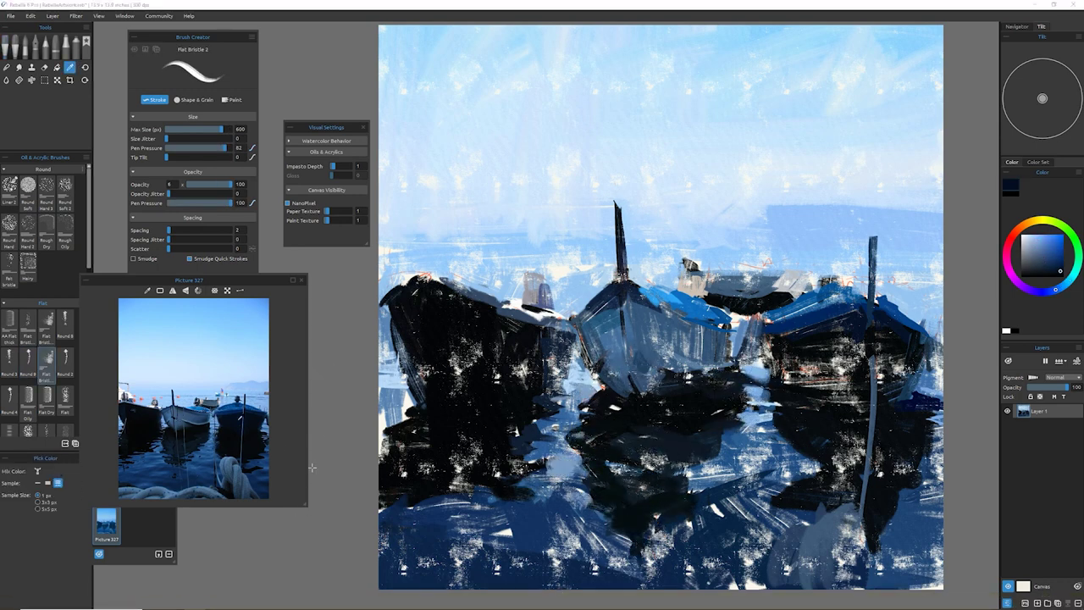
left_click_drag(843, 367, 745, 391)
left_click_drag(886, 352, 859, 428)
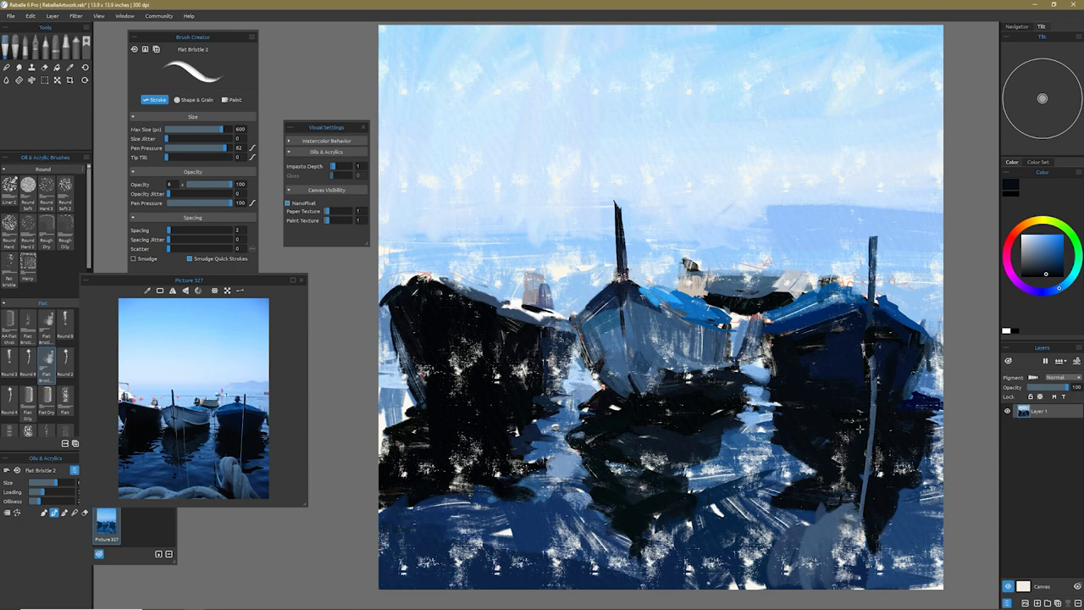
left_click(557, 363, "alt")
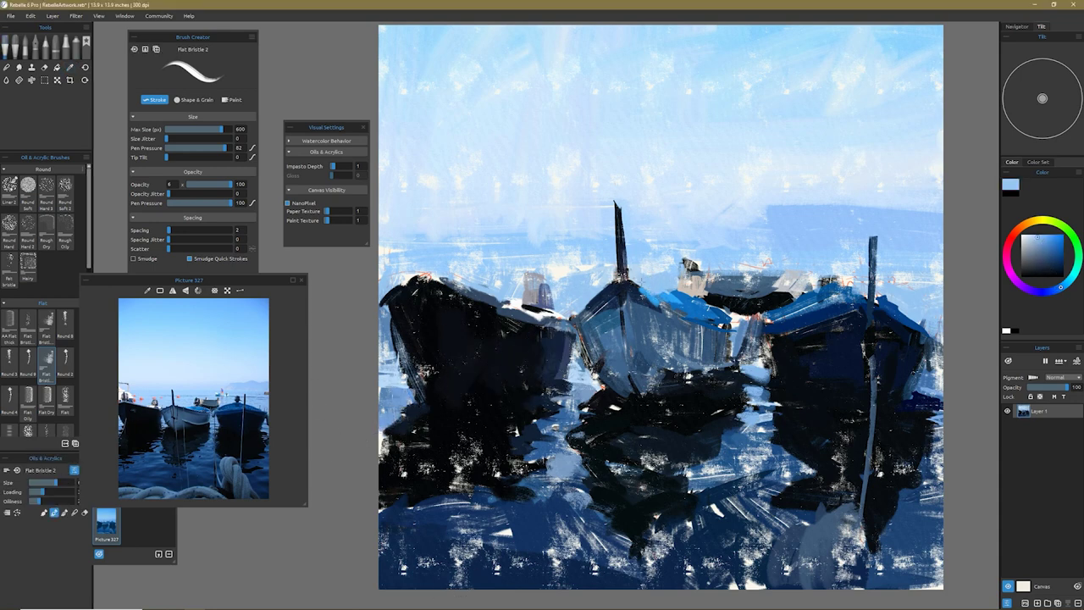
- Paint a small distant boat on the horizon with the Round 2 brush in muted blue and near-white
left_click(65, 365)
left_click_drag(804, 251, 730, 254)
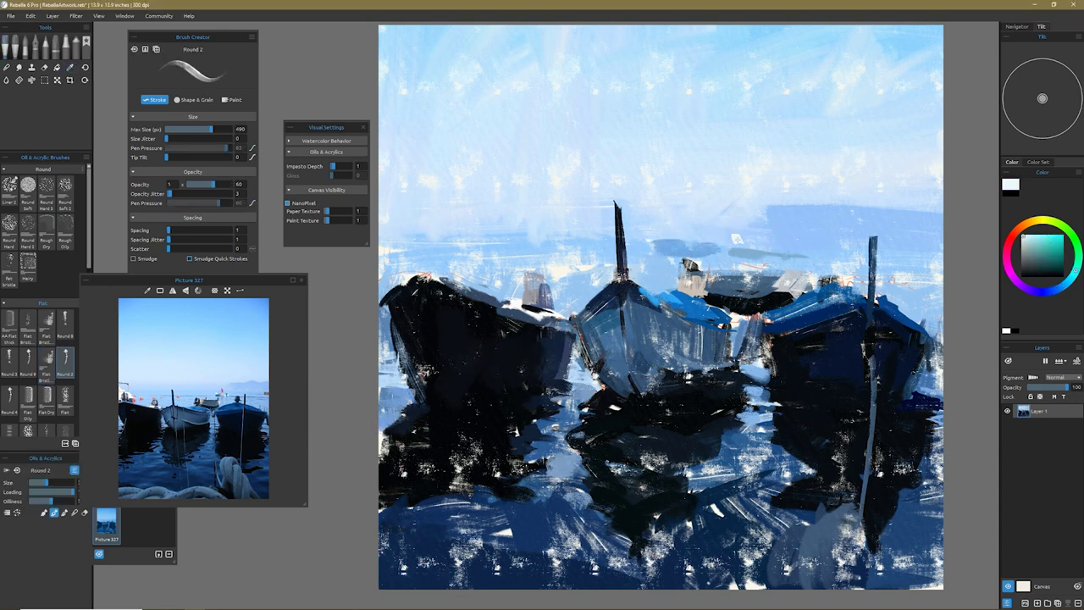
left_click(789, 247, "alt")
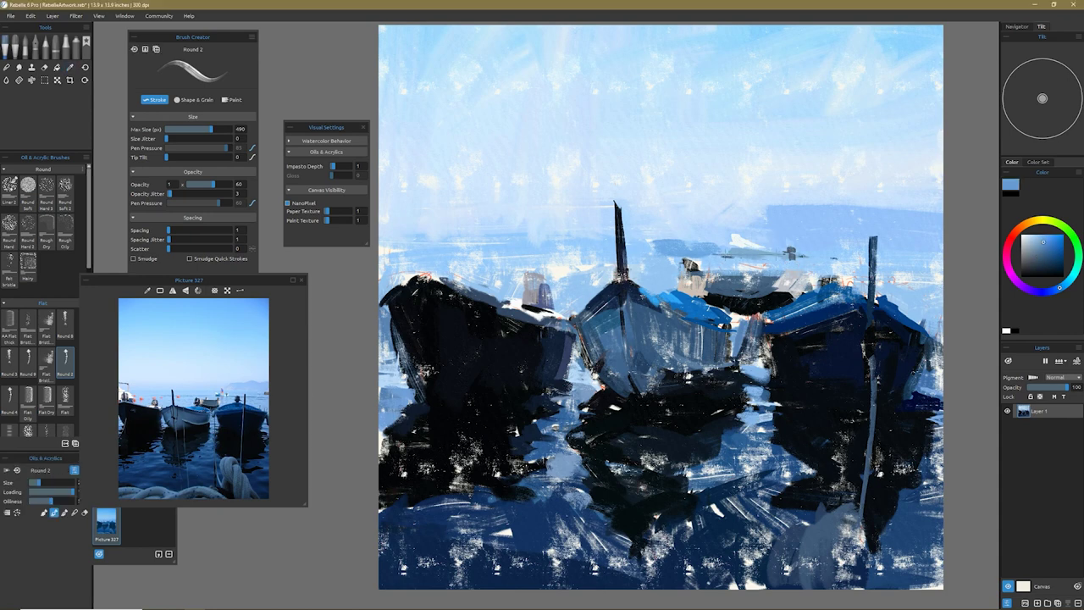
left_click(745, 256, "alt")
left_click(753, 265, "alt")
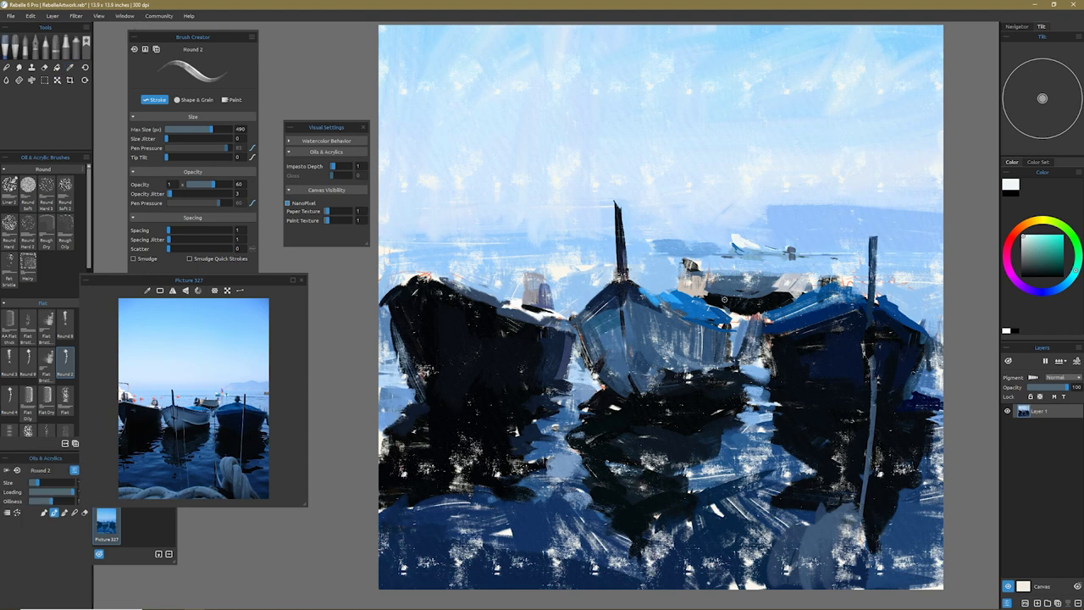
- Shape the distant blue mountain with Round 3, and smooth the pale water along the horizon with Round 8
left_click(9, 362)
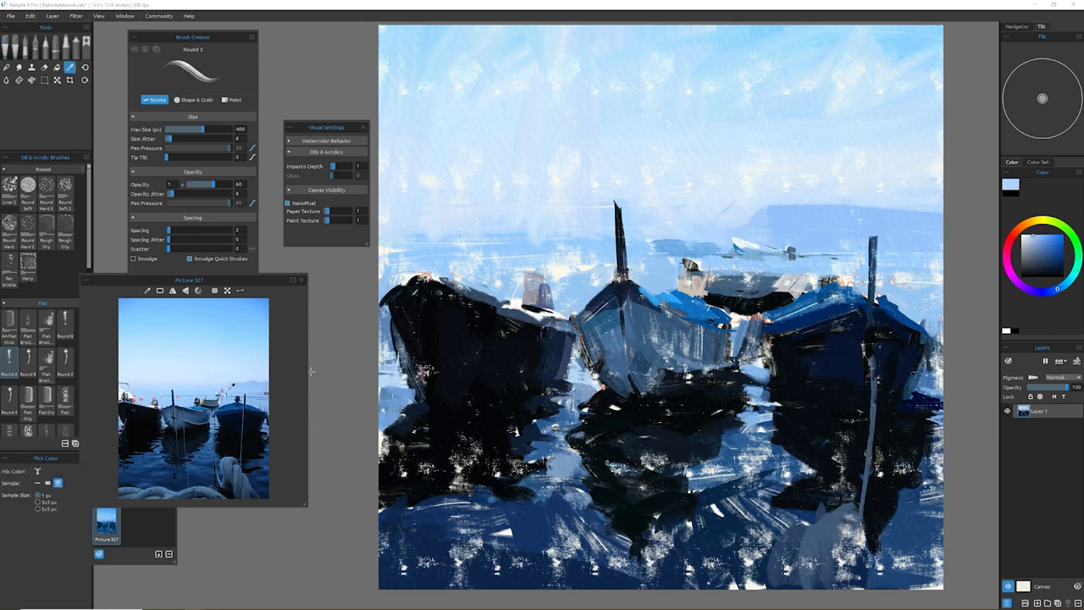
left_click(826, 200, "alt")
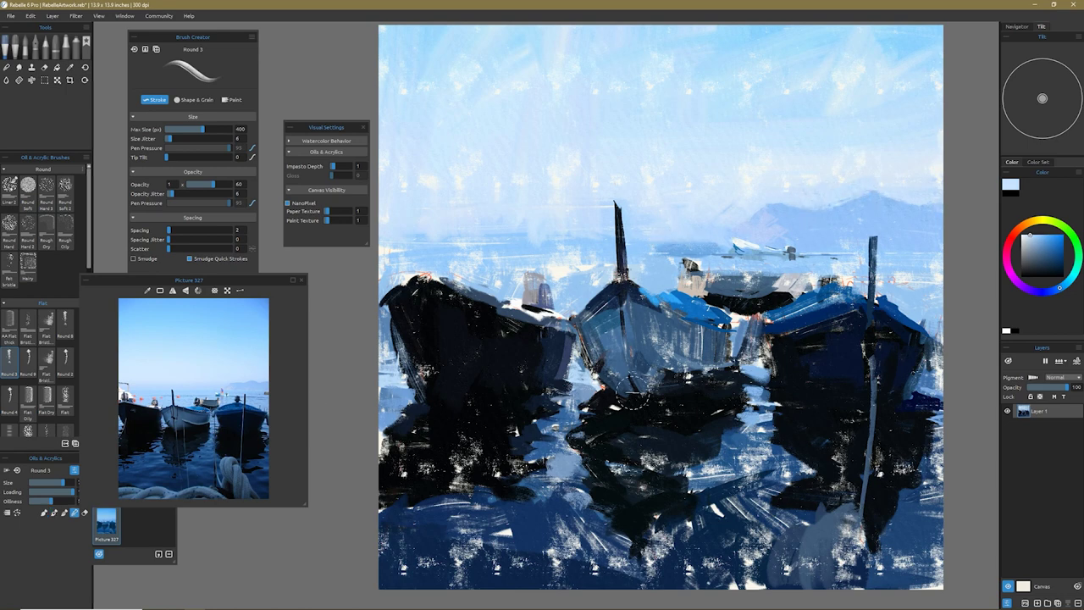
left_click(66, 323)
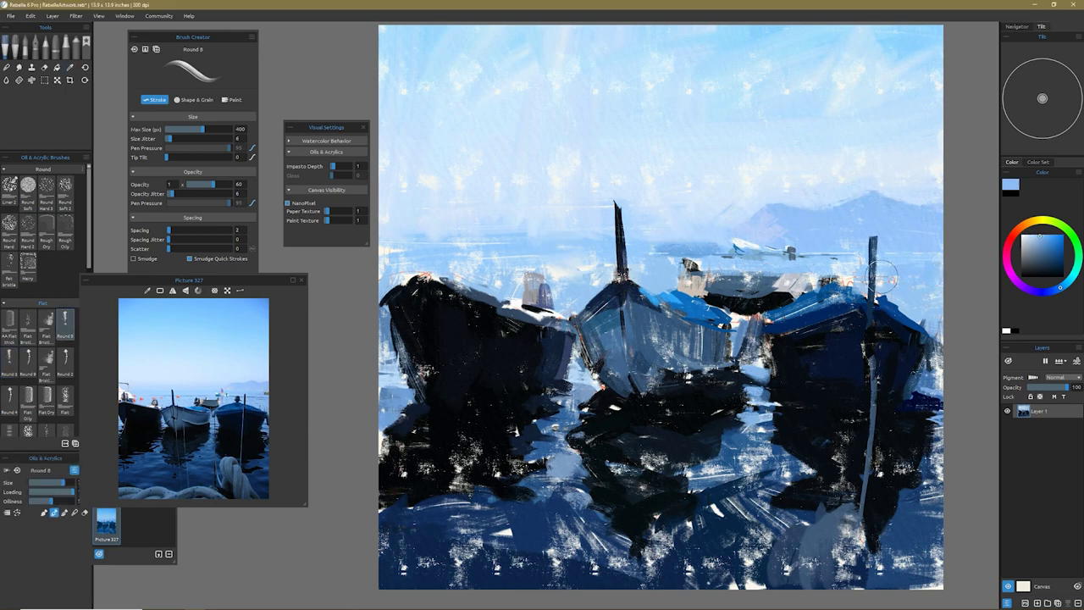
left_click(400, 238, "alt")
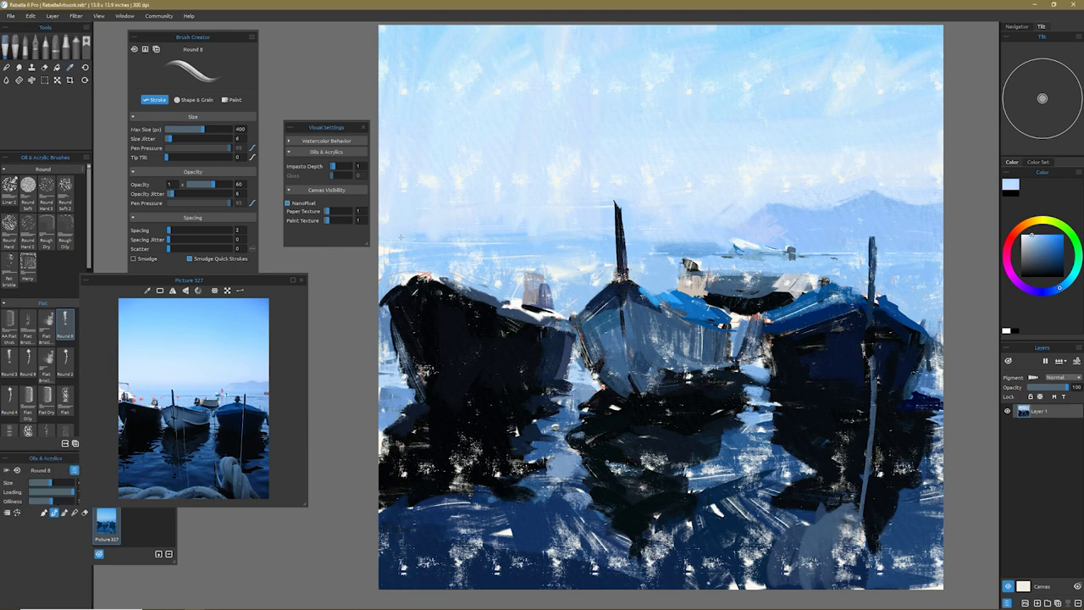
left_click(492, 241, "shift")
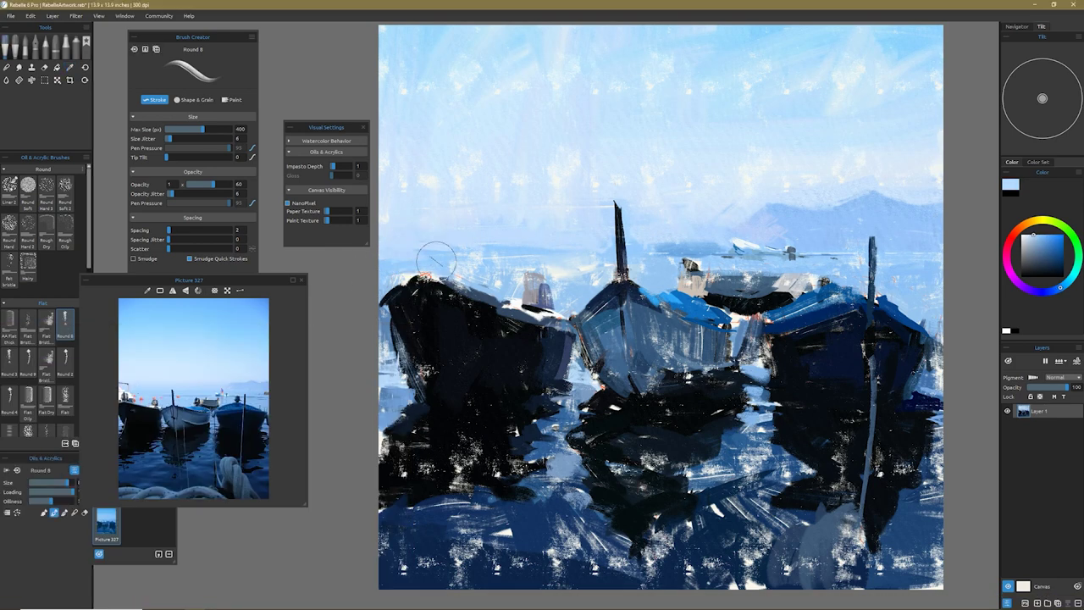
- Rework the water and dark reflections beneath the boats with sampled mid-blue and navy strokes
left_click(582, 372, "alt")
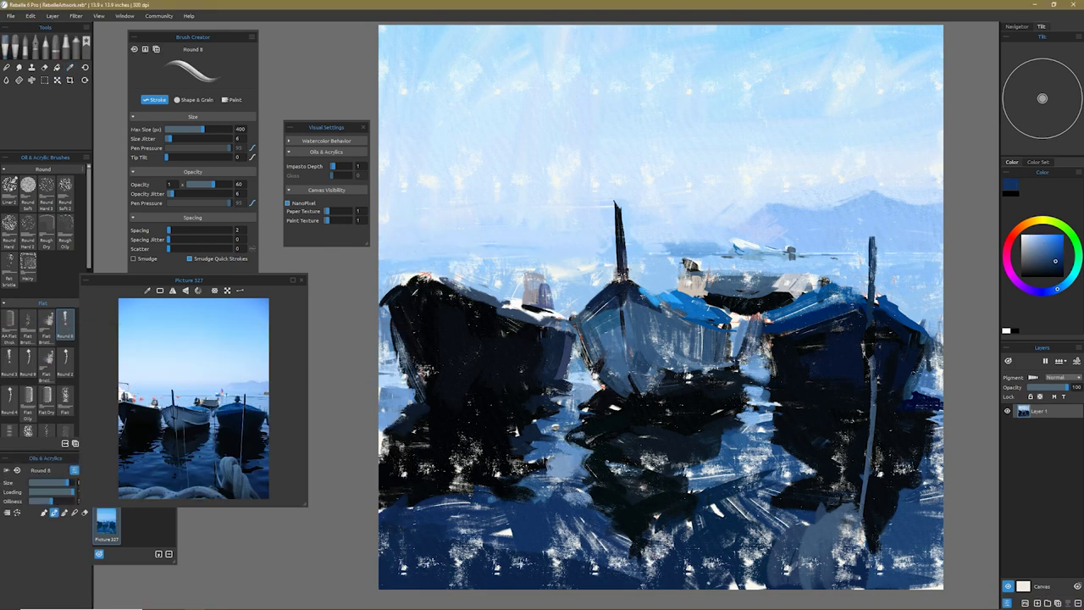
left_click(764, 356, "alt")
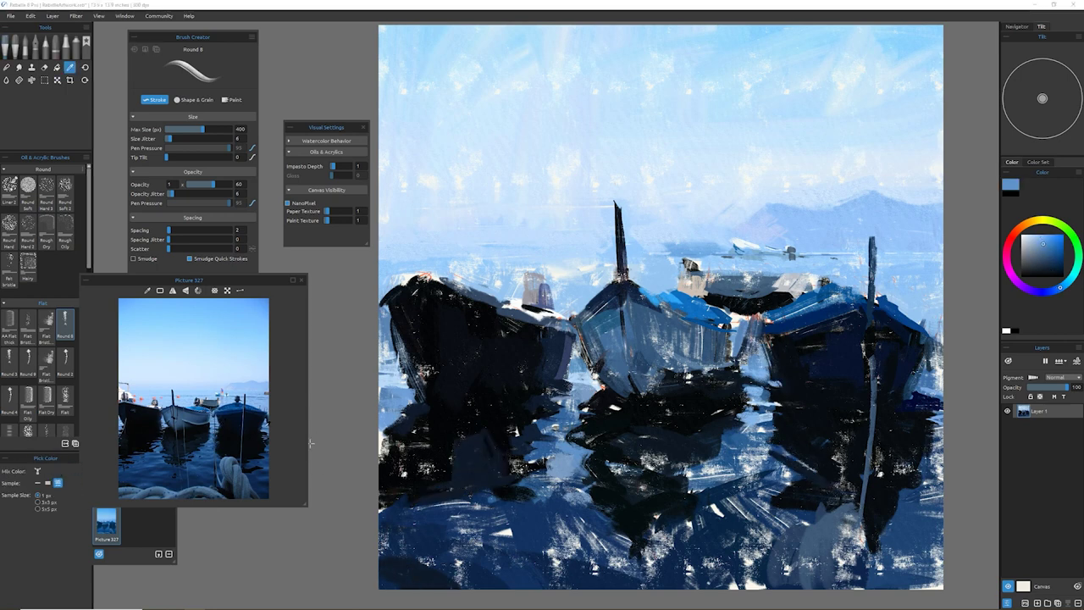
left_click(927, 389, "alt")
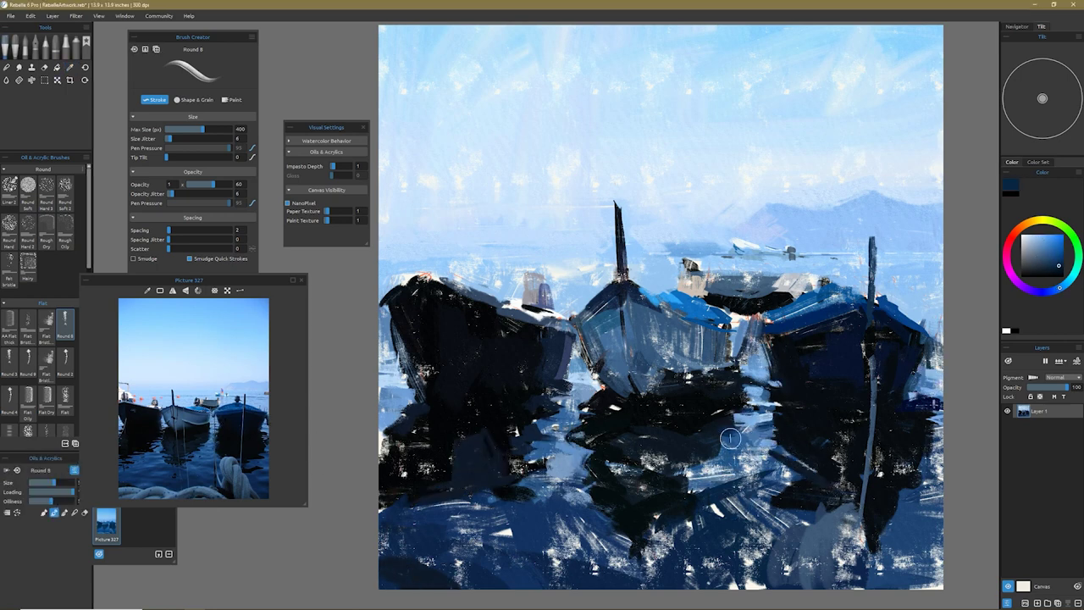
left_click(568, 408, "alt")
left_click(588, 438, "alt")
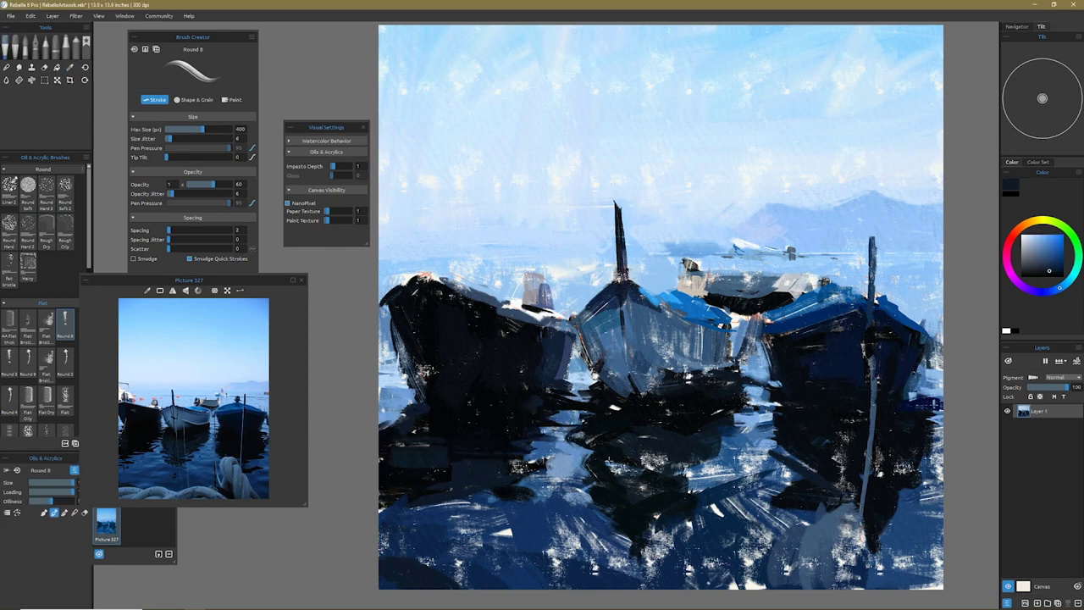
- Add light and mid-blue ripple strokes to the water around the boats' reflections
left_click(690, 476, "alt")
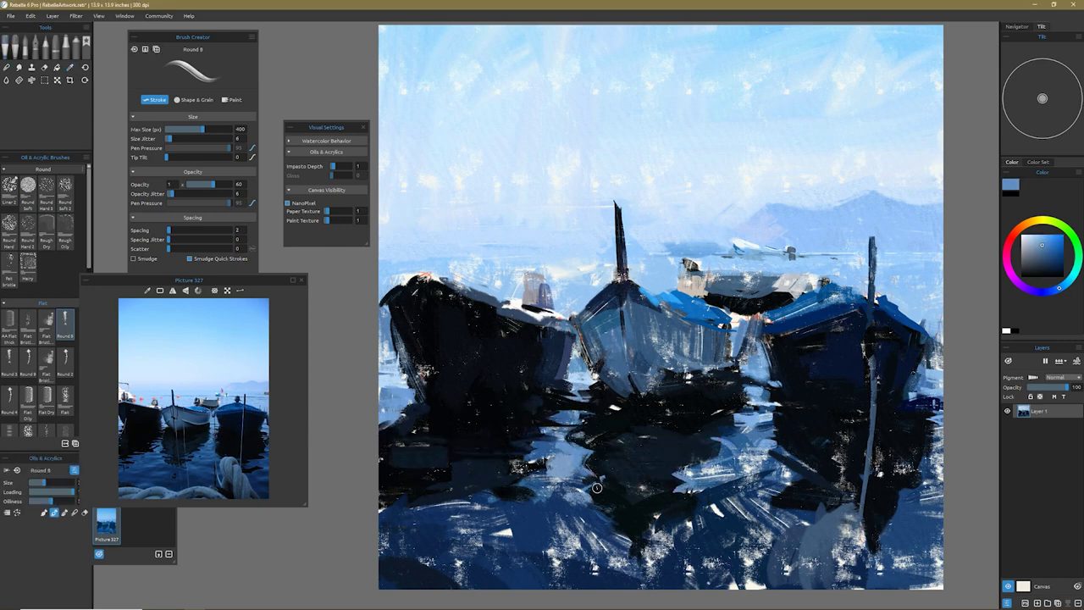
left_click(539, 454, "alt")
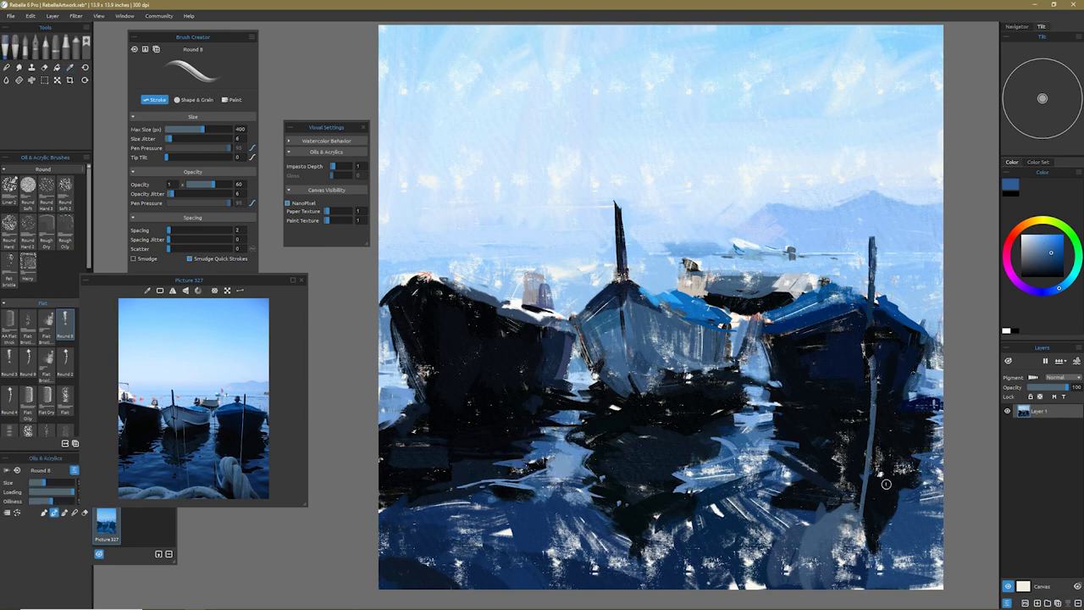
left_click(749, 418, "alt")
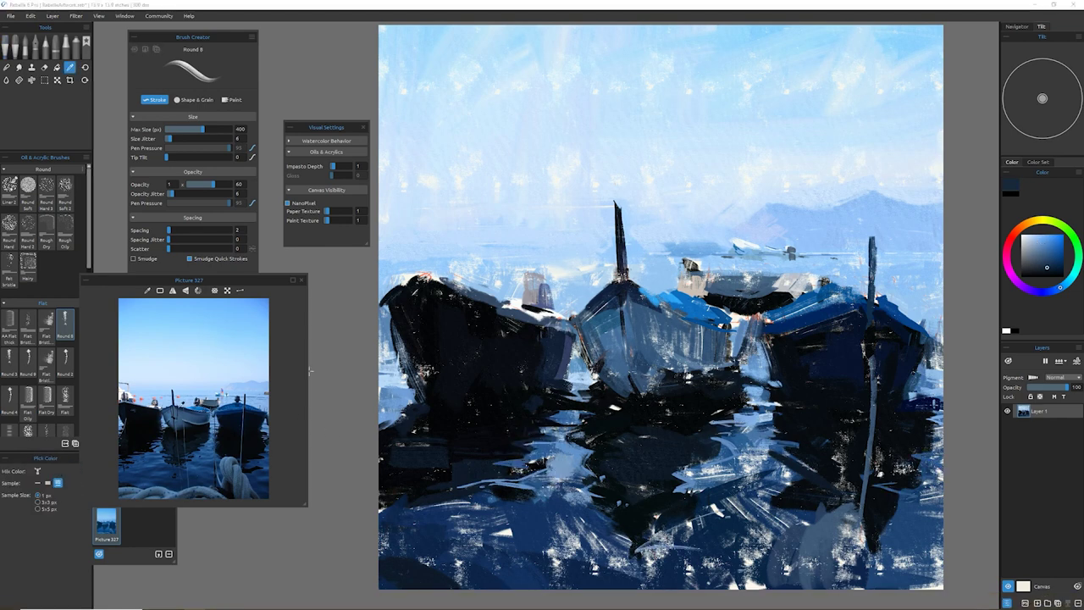
- Paint a dark mast on the black boat's bow and strengthen its upper rim
left_click(760, 337, "alt")
left_click_drag(415, 283, 410, 226)
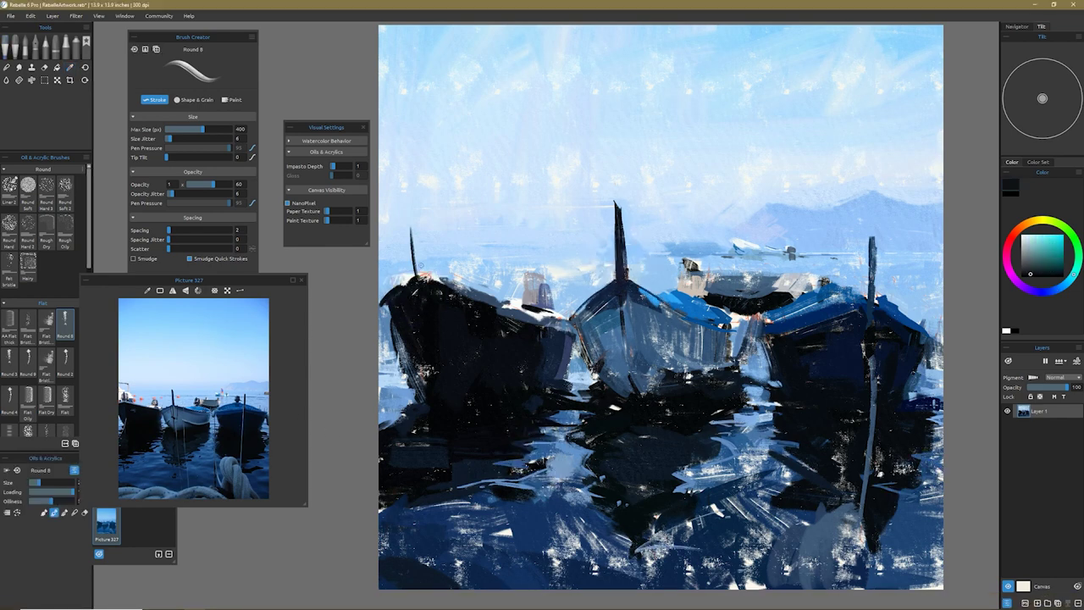
left_click(414, 216, "alt")
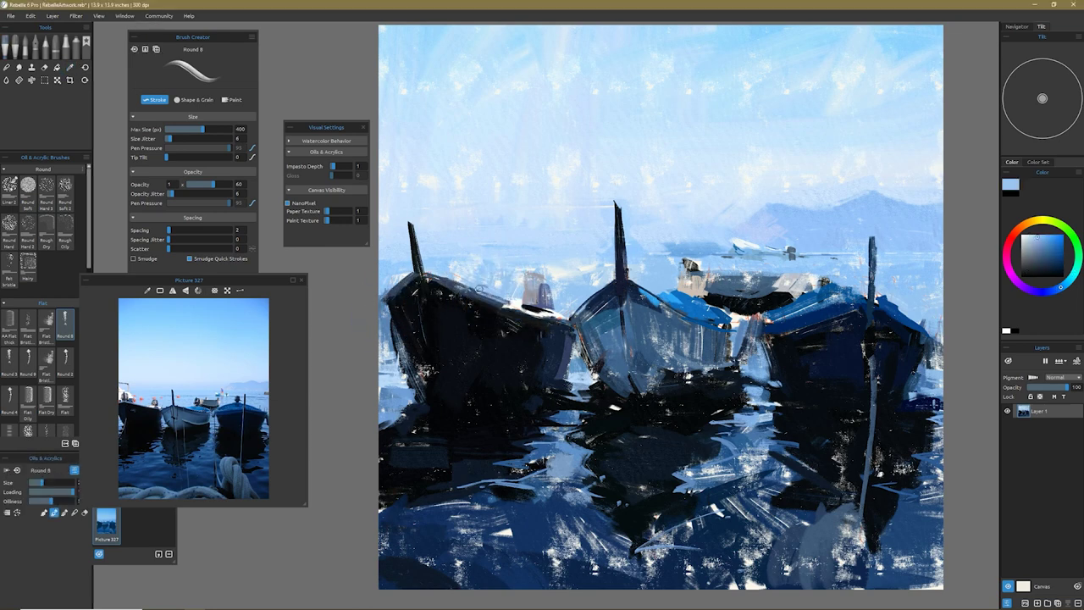
- Reshape the grey box at the black boat's stern, and clean its surroundings with sampled pale blue
left_click(500, 301, "alt")
left_click(508, 296, "alt")
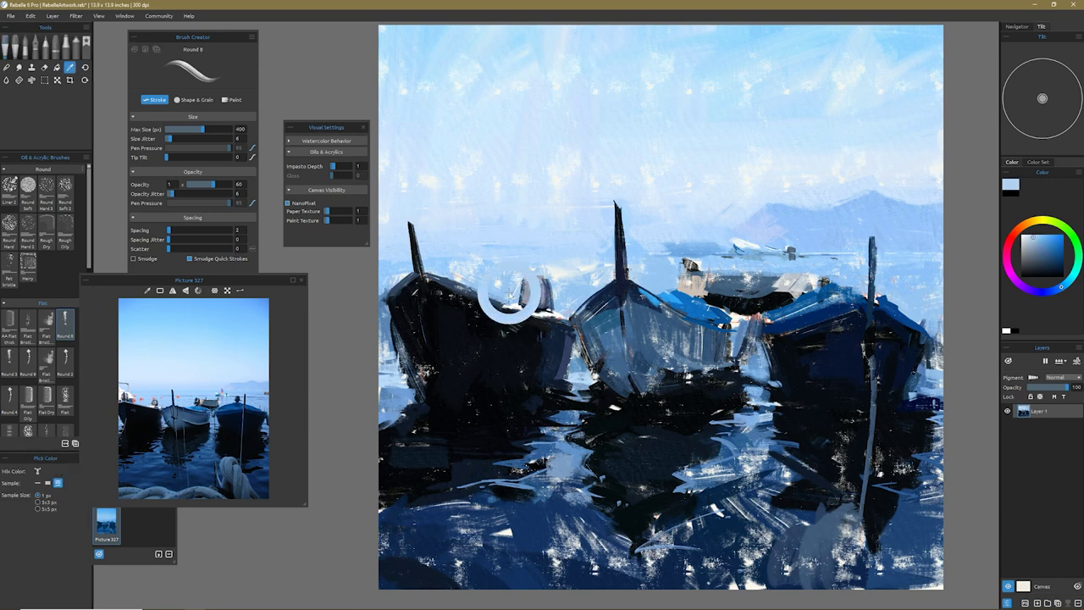
mouse_move(521, 281)
left_mouse_down()
mouse_move(527, 309)
mouse_move(555, 304)
left_mouse_up()
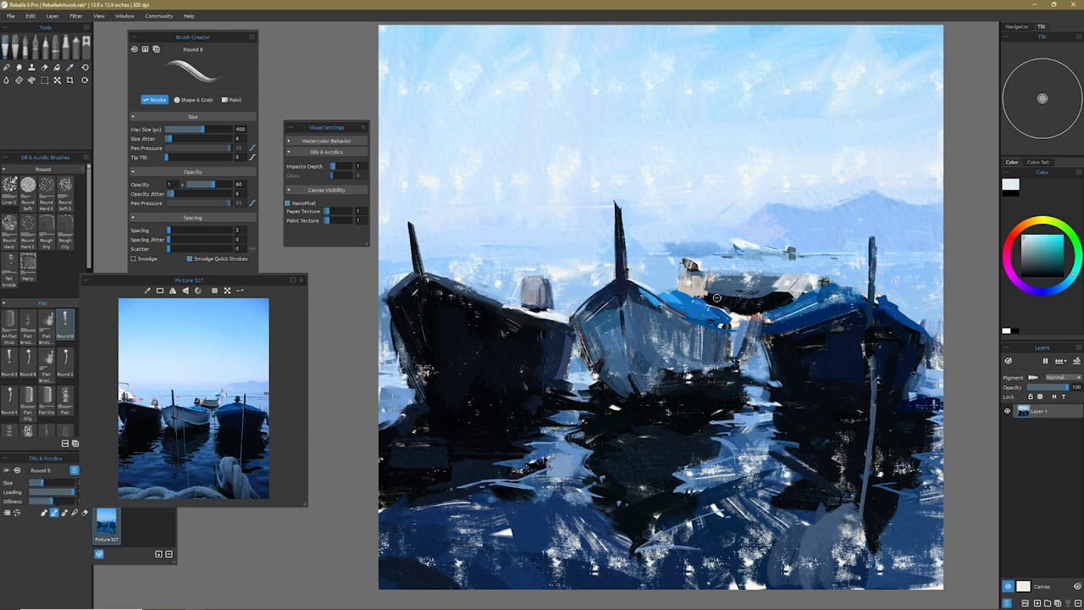
- Paint a small dark blue block on top of the blue-topped boat's canopy with sampled blues
left_click(817, 304, "alt")
left_click(775, 293, "alt")
left_click_drag(823, 267, 842, 286)
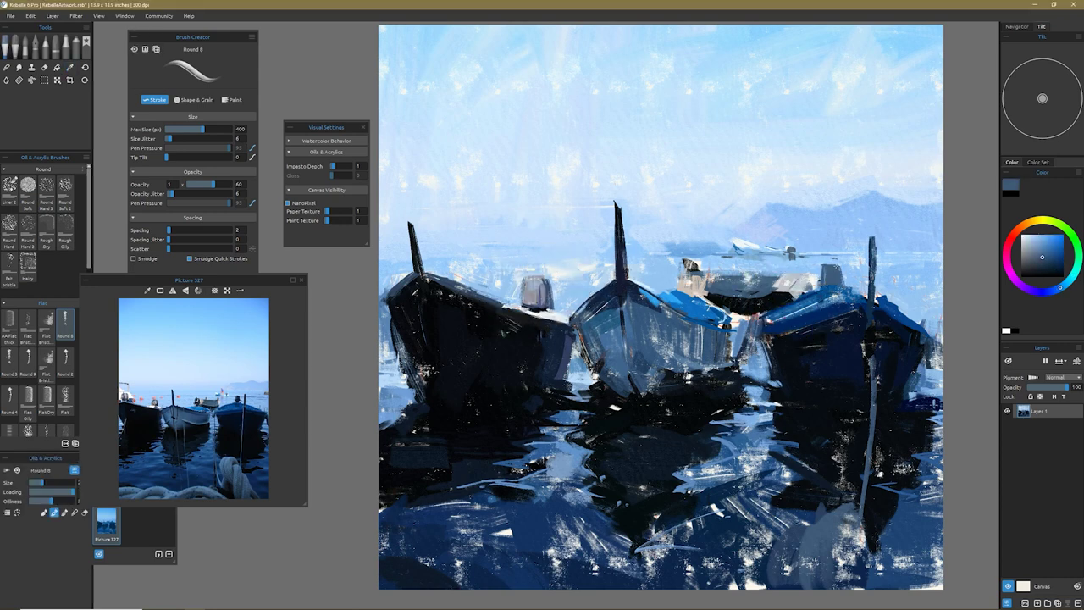
left_click(837, 259, "alt")
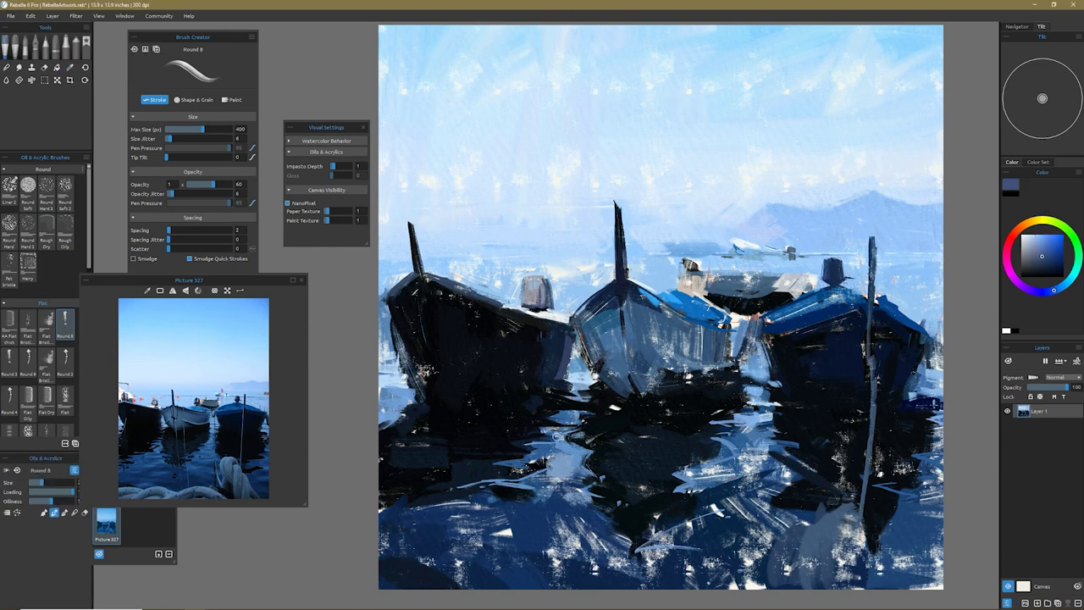
- Blend the three hulls with Flat Bristle 6, and smooth the dark reflection beneath the black boat
left_click(28, 322)
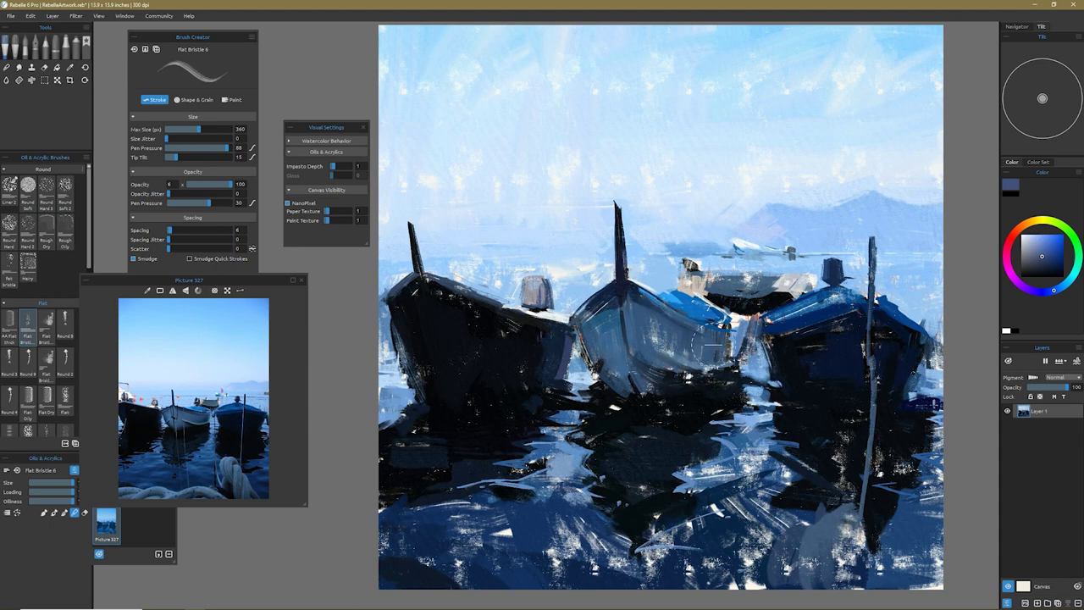
left_click(766, 408, "alt")
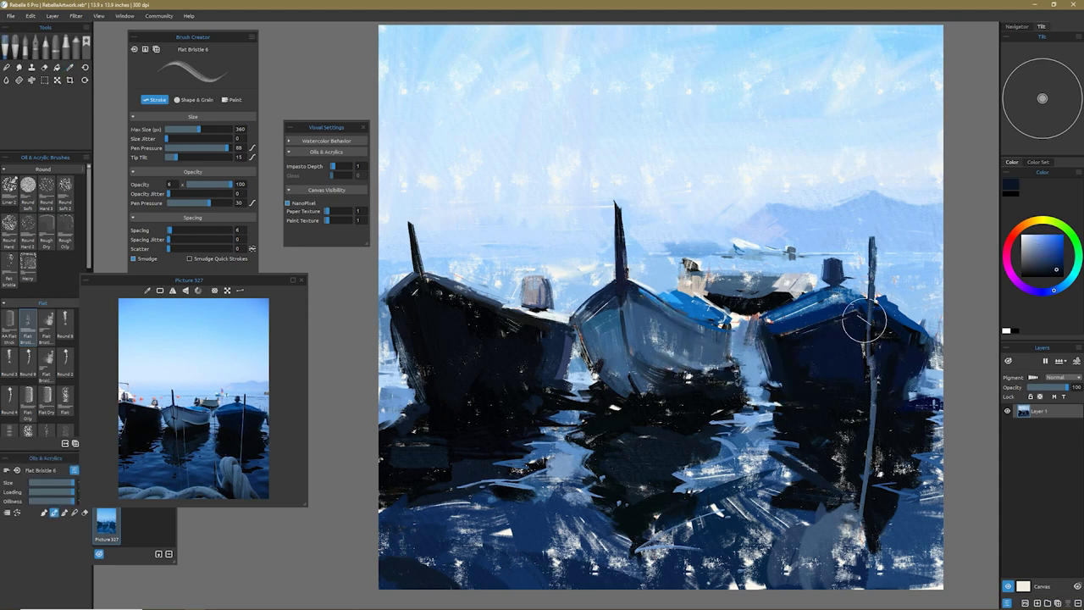
left_click_drag(863, 320, 816, 421)
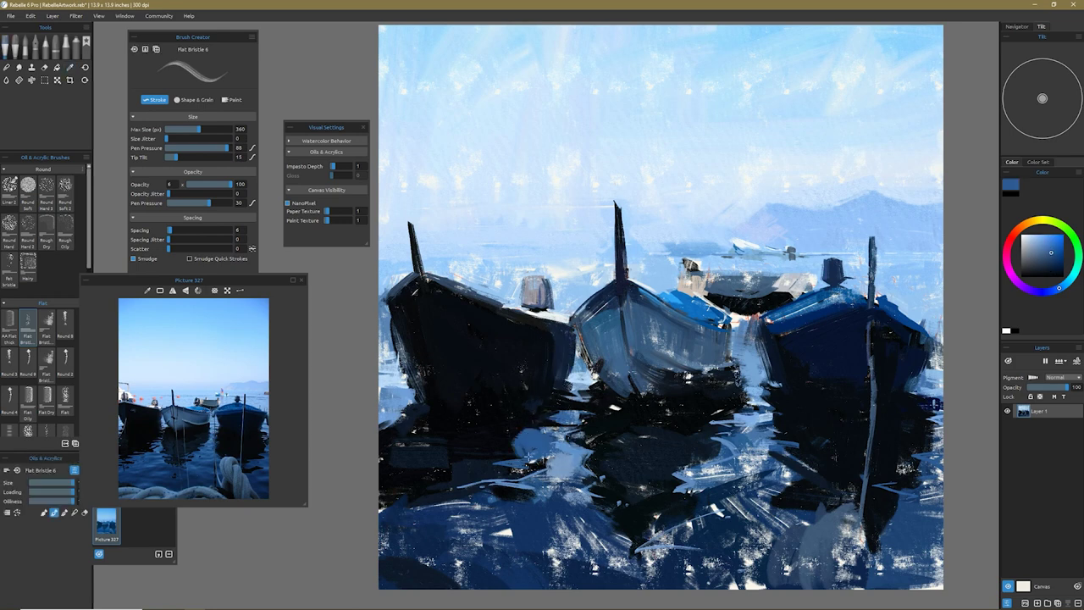
left_click_drag(468, 453, 434, 511)
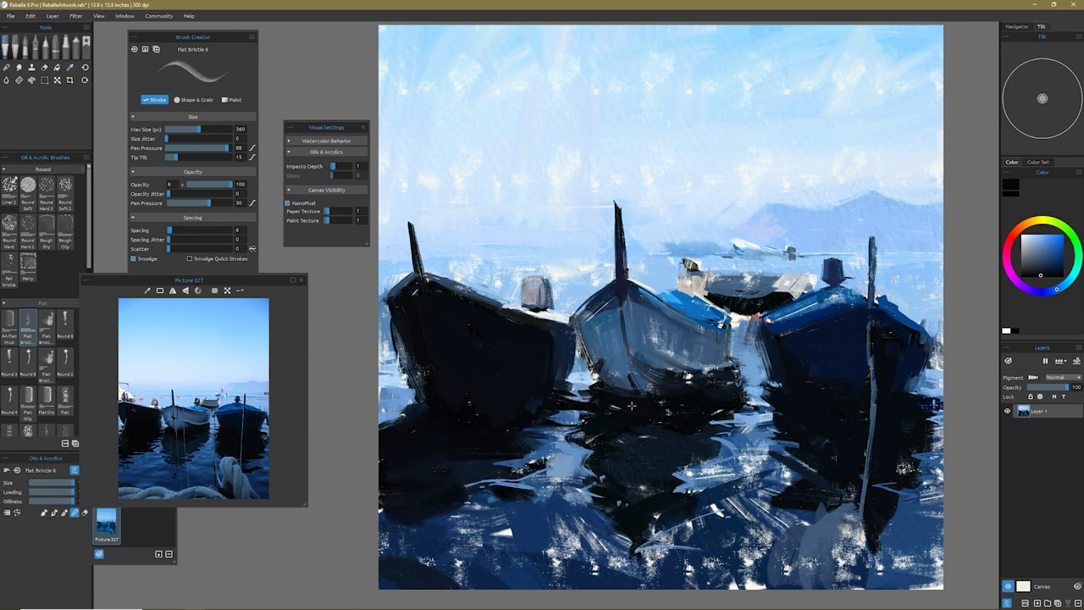
- Refine the middle boat's rim and stern and the blue-topped boat's hull with sampled blue tones
left_click(750, 382, "alt")
left_click(657, 310, "alt")
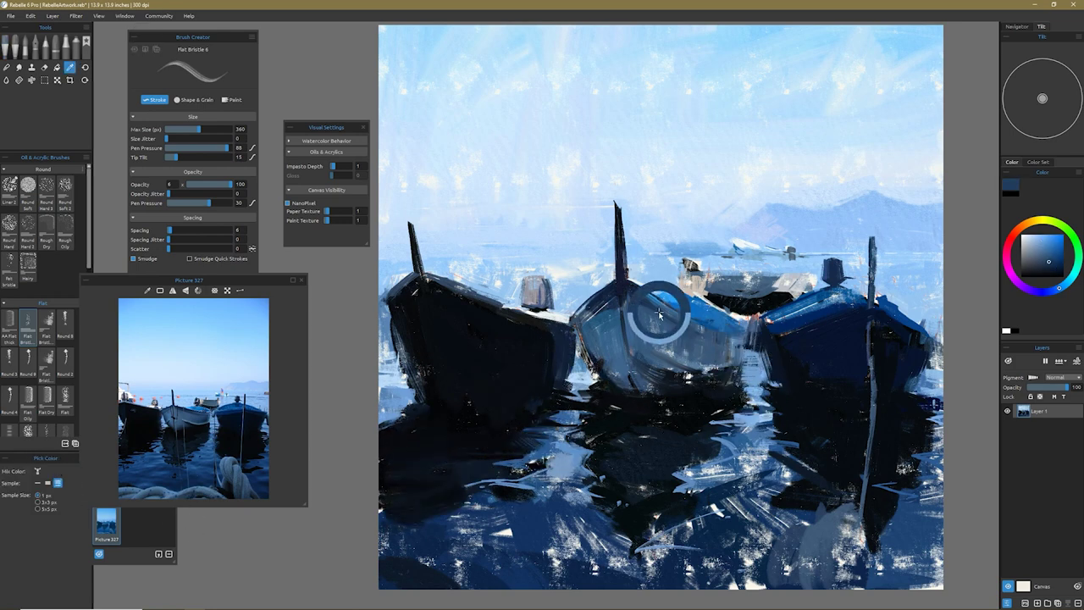
left_click(816, 358, "alt")
left_click_drag(771, 398, 842, 376)
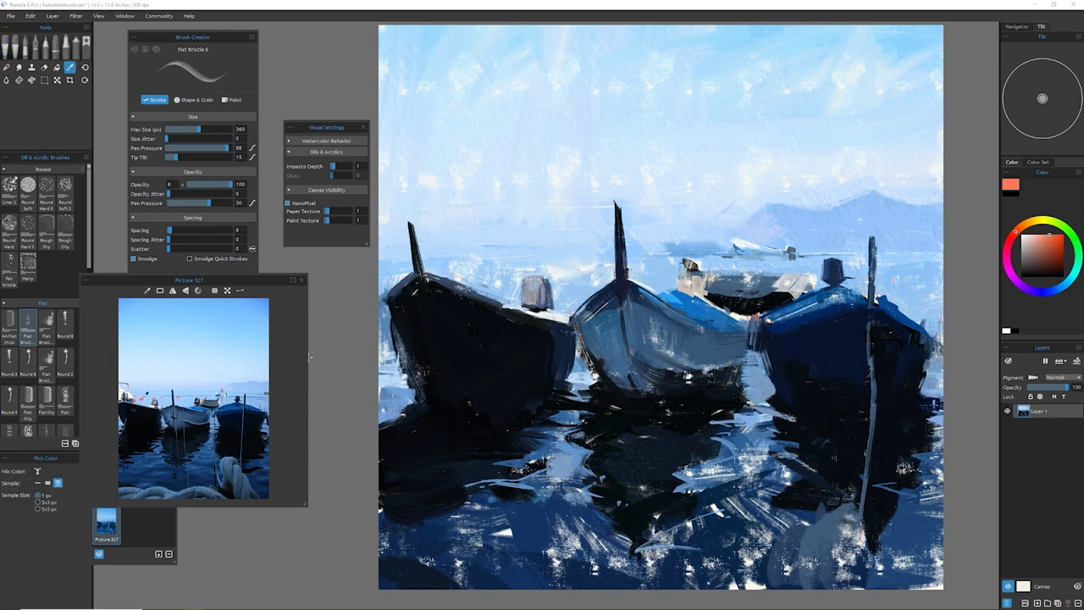
- Dab three small orange buoys along the horizon behind the boats with Round 9, and trim them with sampled light blue
left_click(476, 269)
left_click(28, 356)
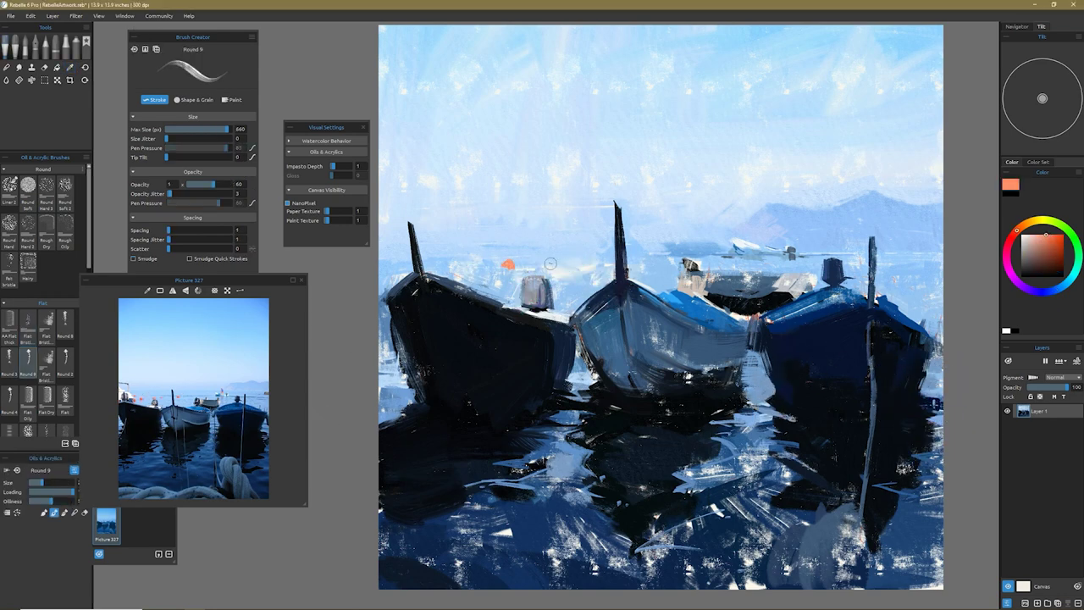
left_click(508, 264)
left_click(565, 259)
left_click(609, 260)
left_click(506, 262, "alt")
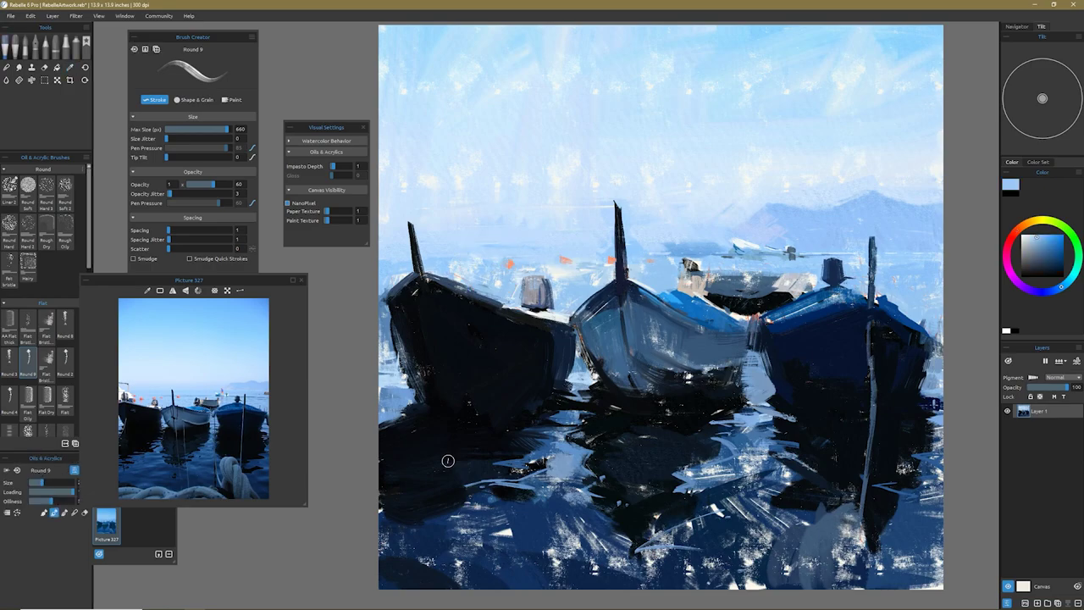